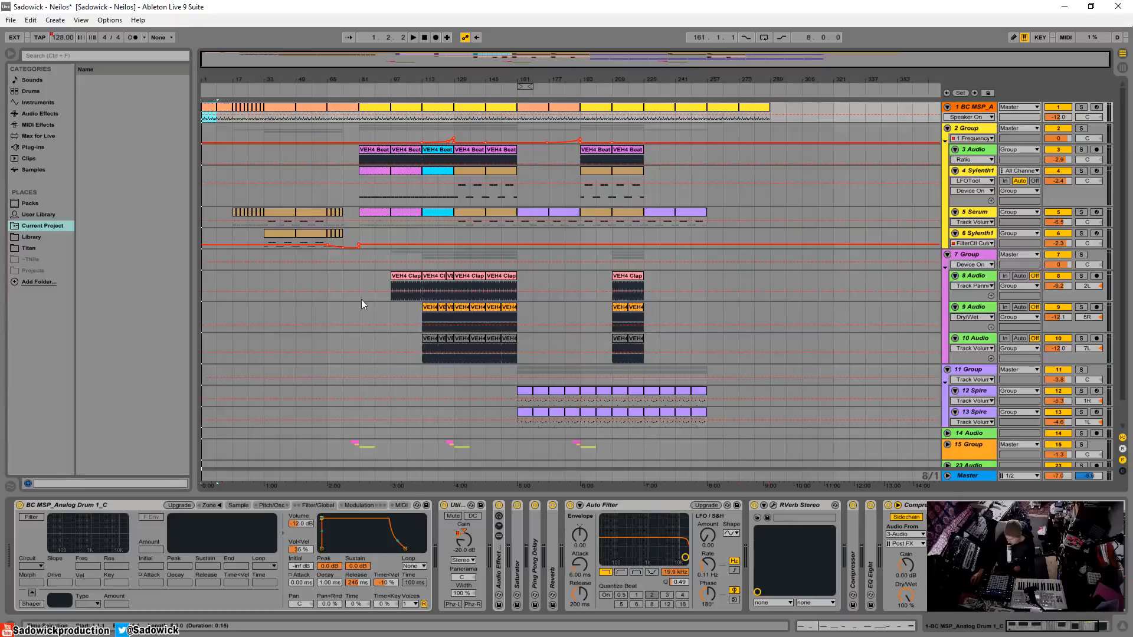
Collapse the Utility, Auto Filter, RVerb Stereo and last Compressor devices on the BC MSP_Analog Drum track
{"action": "double_click", "coordinate": [454, 507]}
{"action": "double_click", "coordinate": [560, 505]}
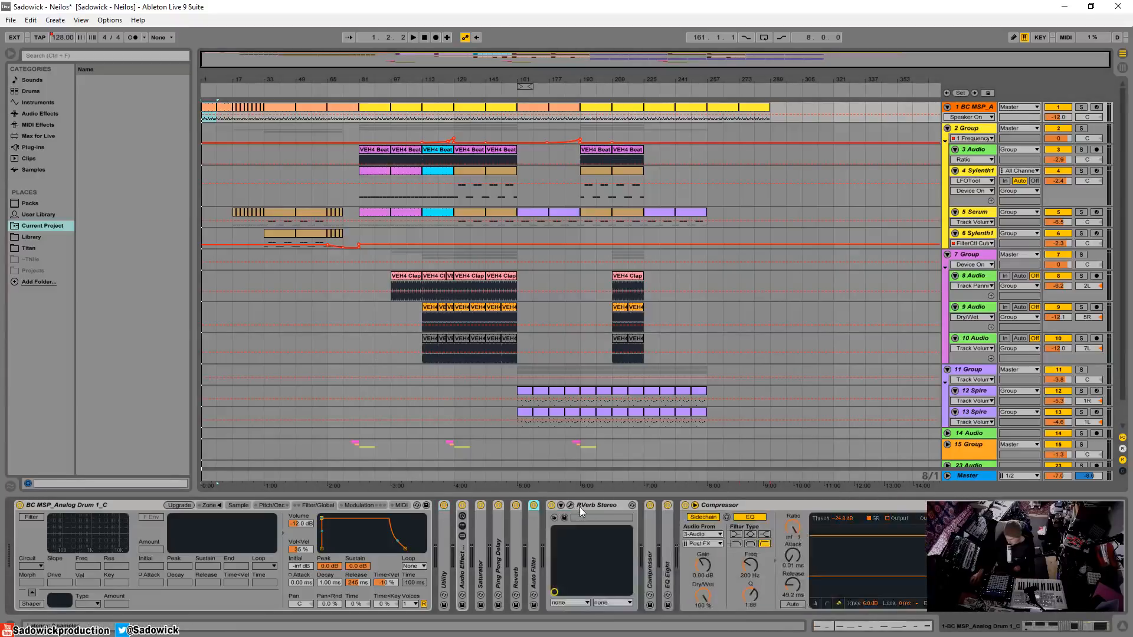
{"action": "double_click", "coordinate": [590, 505]}
{"action": "double_click", "coordinate": [647, 505]}
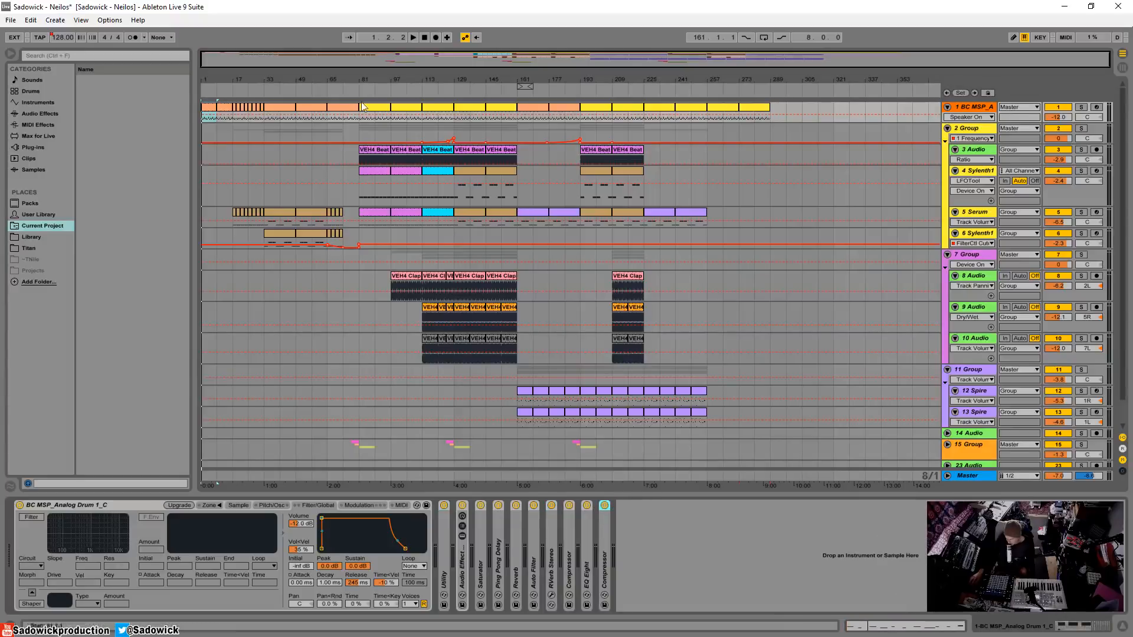
Turn off every effect after the sampler in the drum track's chain, from Utility through the last Compressor
{"action": "left_click", "coordinate": [444, 505]}
{"action": "left_click", "coordinate": [463, 506]}
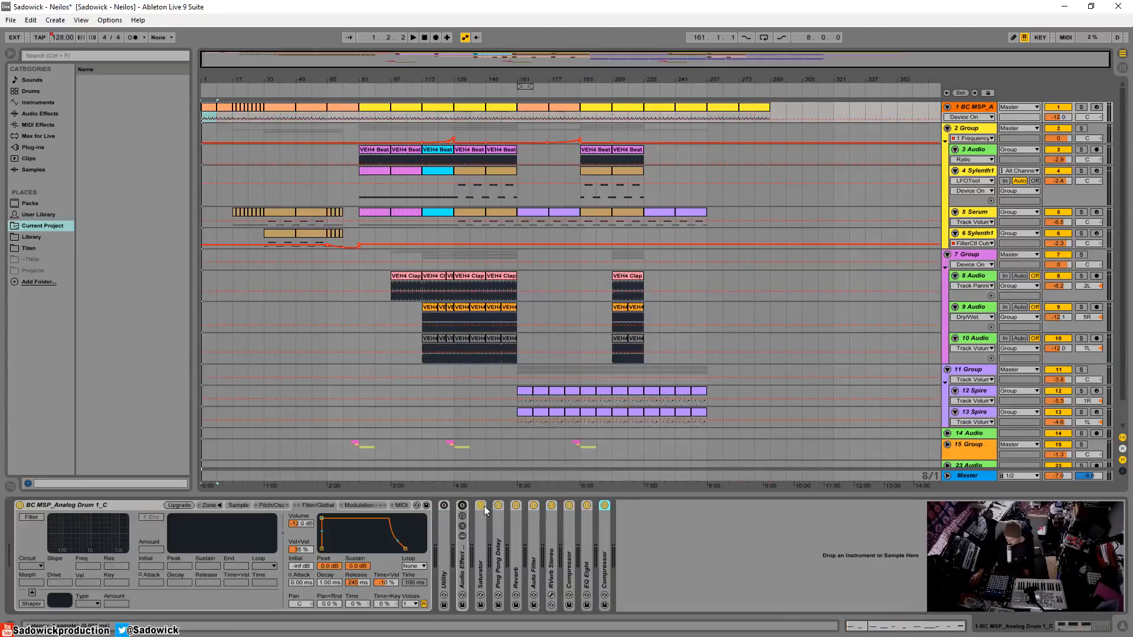
{"action": "left_click", "coordinate": [483, 507]}
{"action": "left_click", "coordinate": [516, 506]}
{"action": "left_click", "coordinate": [552, 506]}
{"action": "left_click", "coordinate": [569, 506]}
{"action": "left_click", "coordinate": [586, 506]}
{"action": "left_click", "coordinate": [604, 506]}
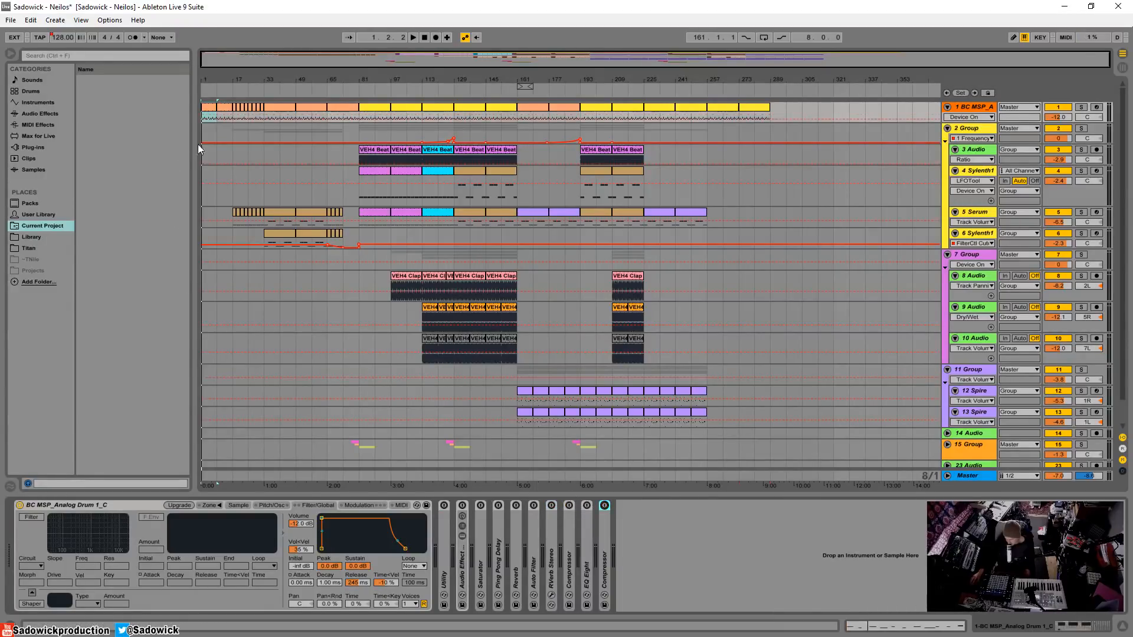
Play the drum track's first clip to hear the sampler without any effects
{"action": "left_click", "coordinate": [209, 110]}
{"action": "key", "text": "space"}
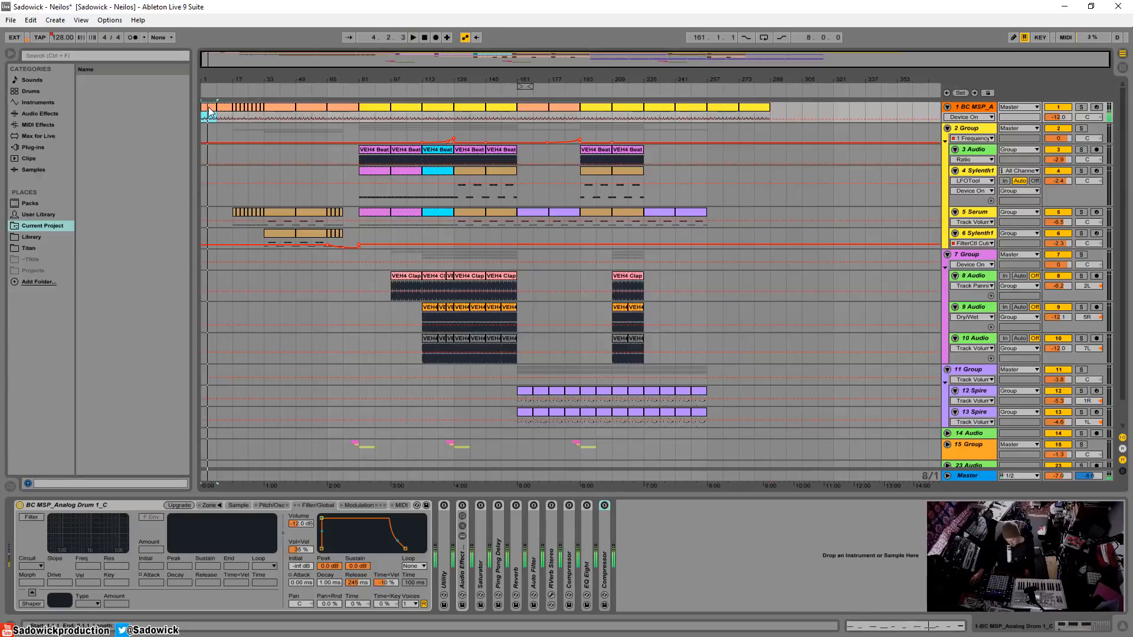
Collapse the sampler and expand the Utility and Audio Effect Rack devices beside it
{"action": "double_click", "coordinate": [126, 502]}
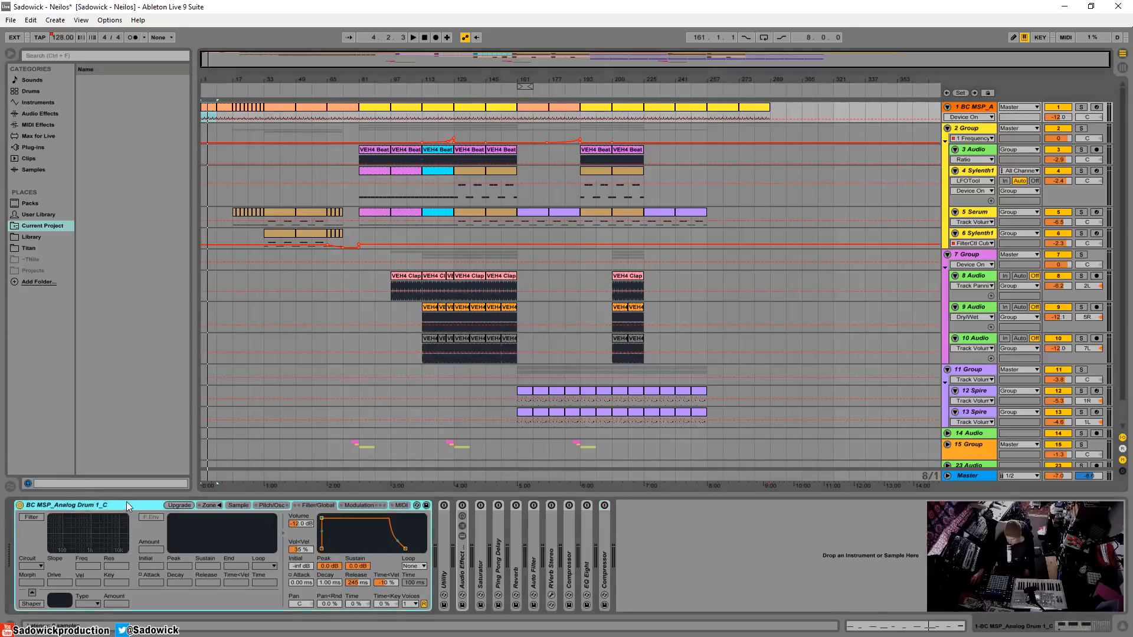
{"action": "double_click", "coordinate": [36, 526]}
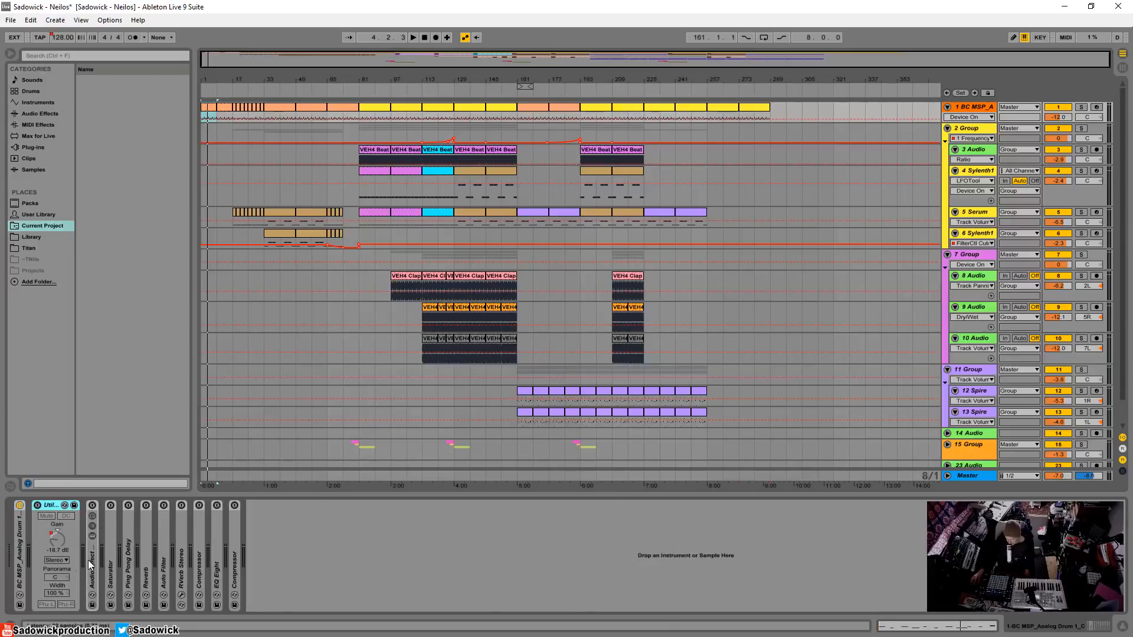
{"action": "double_click", "coordinate": [90, 561]}
Show the Utility's Gain automation on the drum track and enlarge the track's height in the arrangement
{"action": "left_click", "coordinate": [50, 505]}
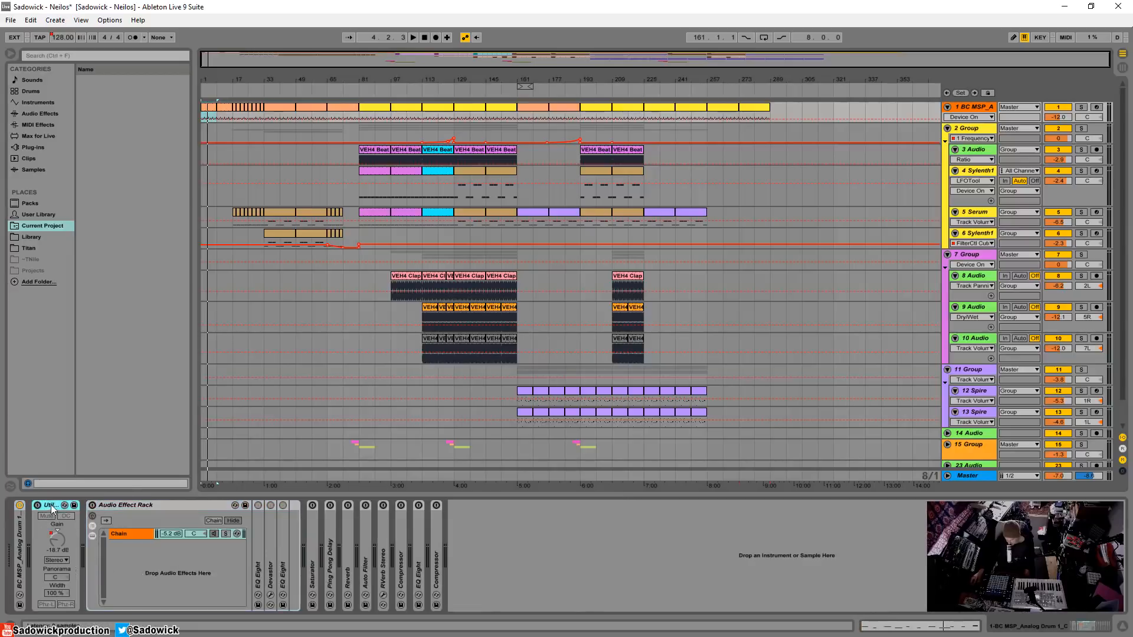
{"action": "left_click", "coordinate": [59, 541]}
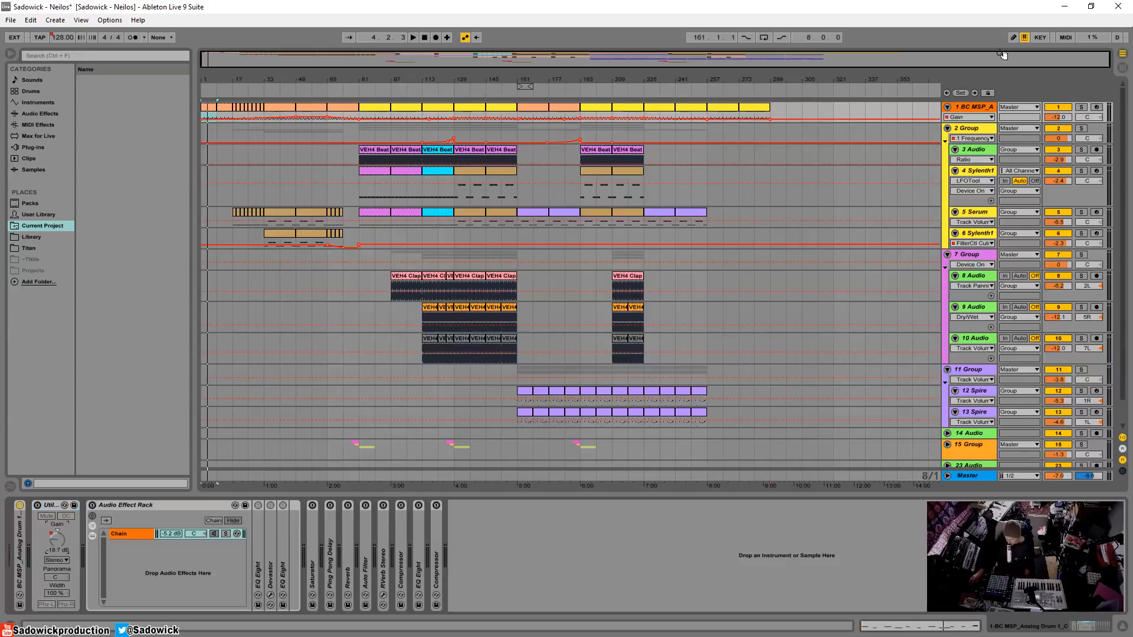
{"action": "left_click_drag", "start_coordinate": [976, 121], "coordinate": [975, 233]}
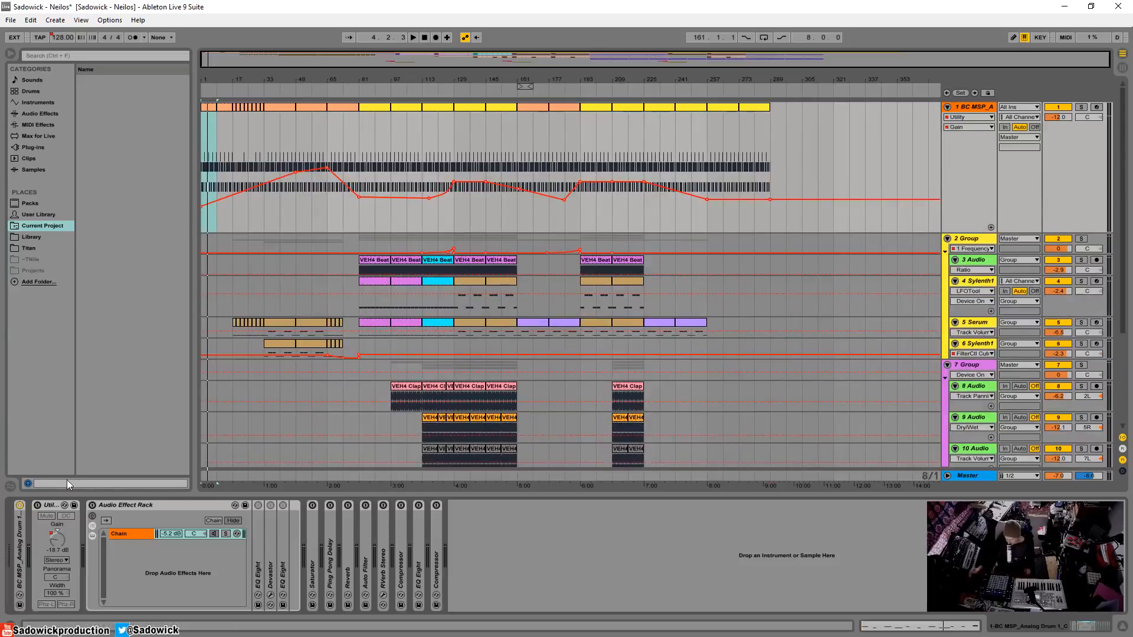
Turn on the Audio Effect Rack and Utility, and expand the rack's two EQ Eights and Devastor
{"action": "left_click", "coordinate": [93, 506]}
{"action": "left_click", "coordinate": [37, 505]}
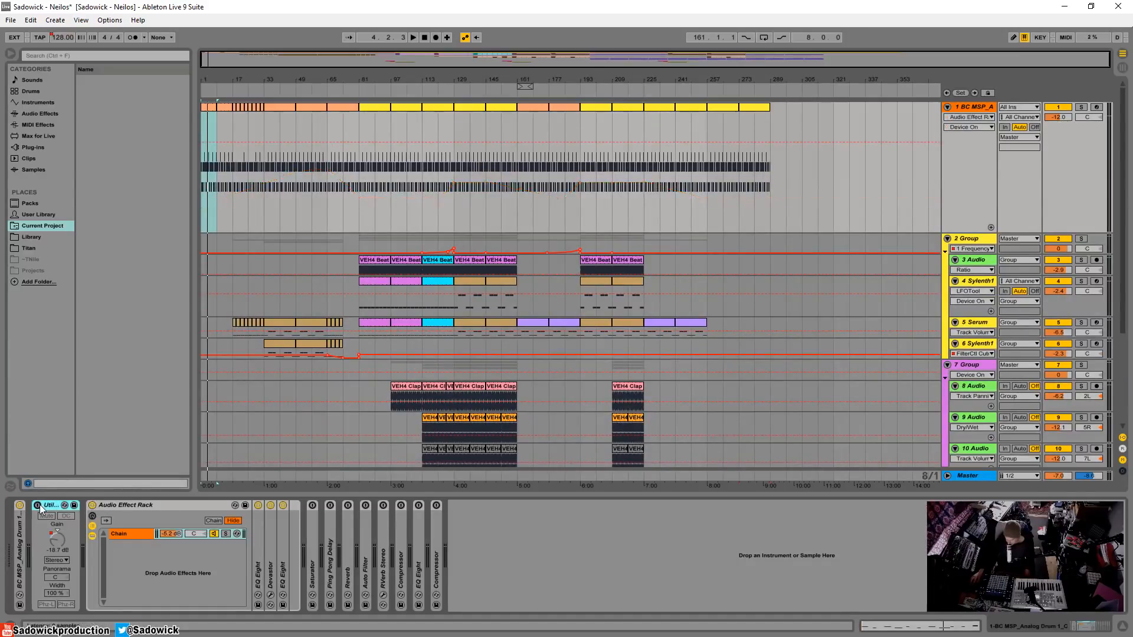
{"action": "double_click", "coordinate": [270, 527]}
{"action": "double_click", "coordinate": [256, 526]}
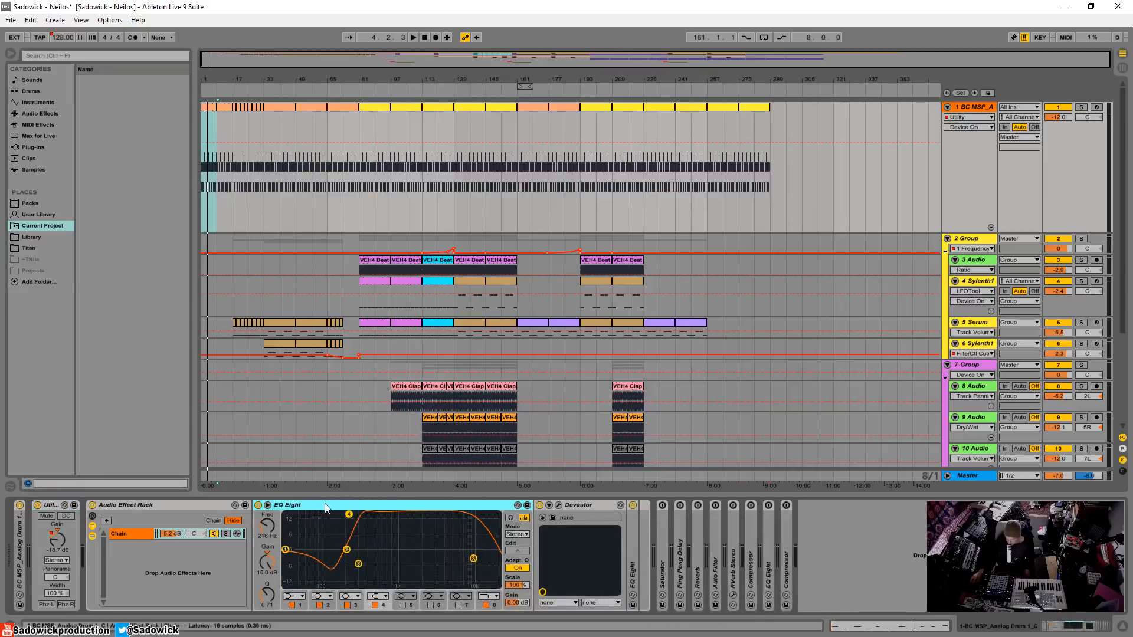
{"action": "double_click", "coordinate": [632, 530]}
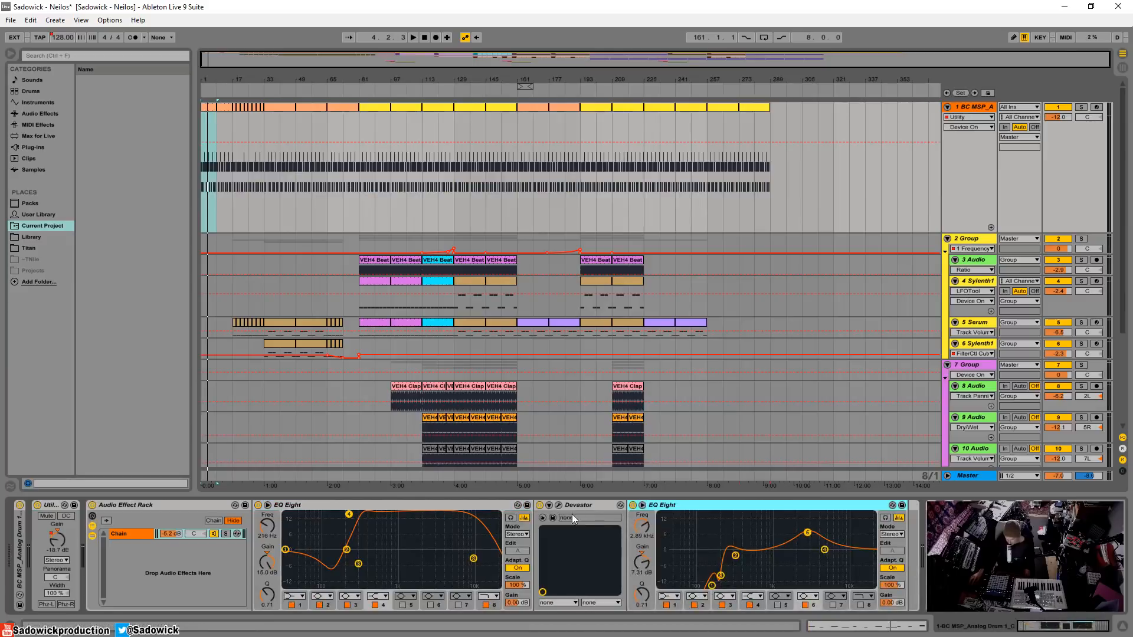
Examine the Devastor distortion settings in its plug-in window, close the window and collapse the Audio Effect Rack
{"action": "left_click", "coordinate": [559, 505]}
{"action": "left_click_drag", "start_coordinate": [274, 68], "coordinate": [512, 280]}
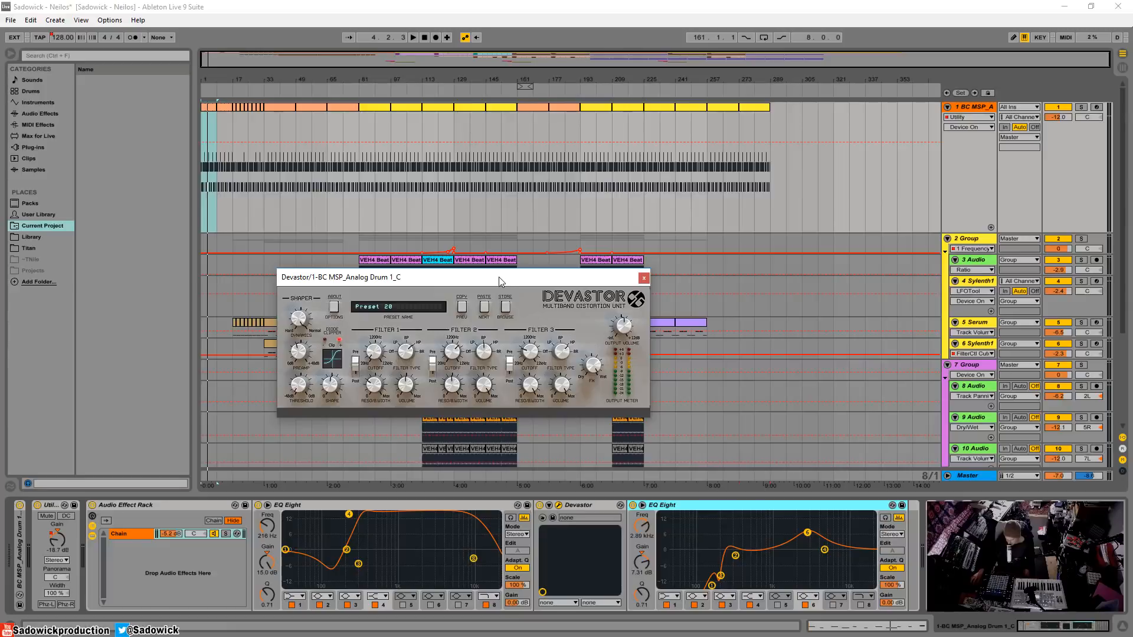
{"action": "left_click", "coordinate": [643, 278]}
{"action": "double_click", "coordinate": [147, 505]}
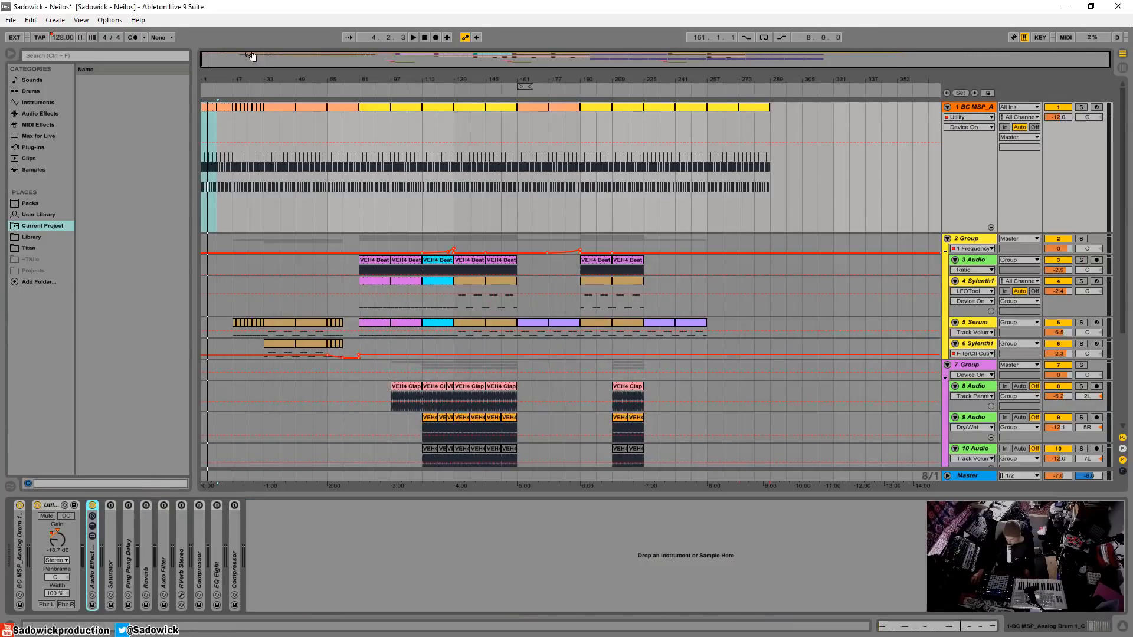
Play the drum track's second clip and bring the Utility's Gain automation back into the track lane
{"action": "left_click", "coordinate": [230, 110]}
{"action": "key", "text": "space"}
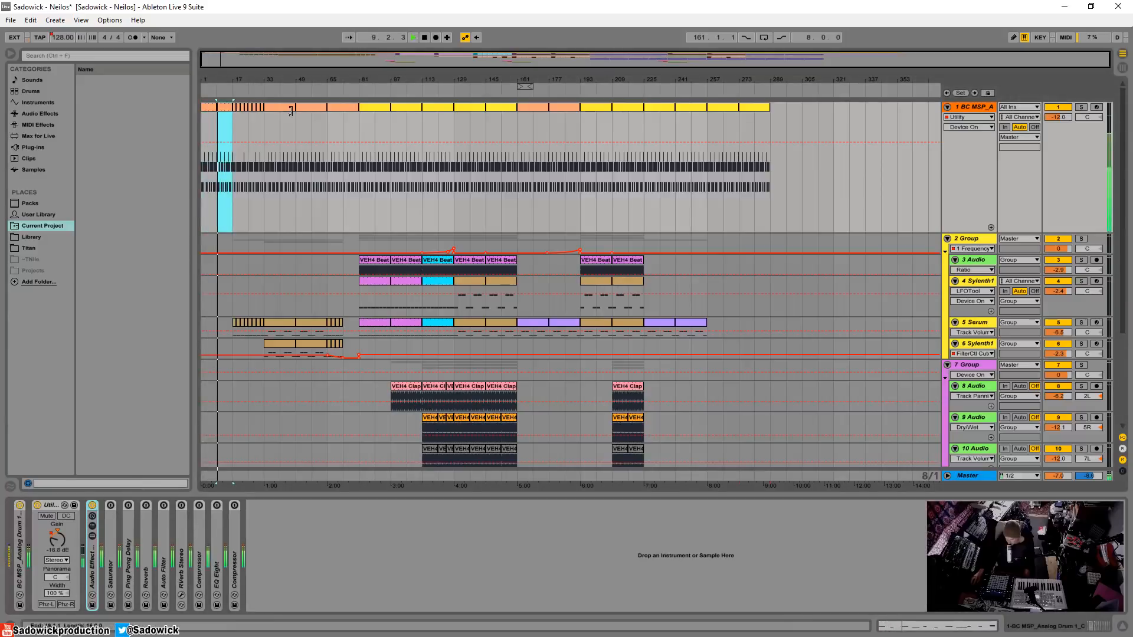
{"action": "left_click", "coordinate": [64, 540]}
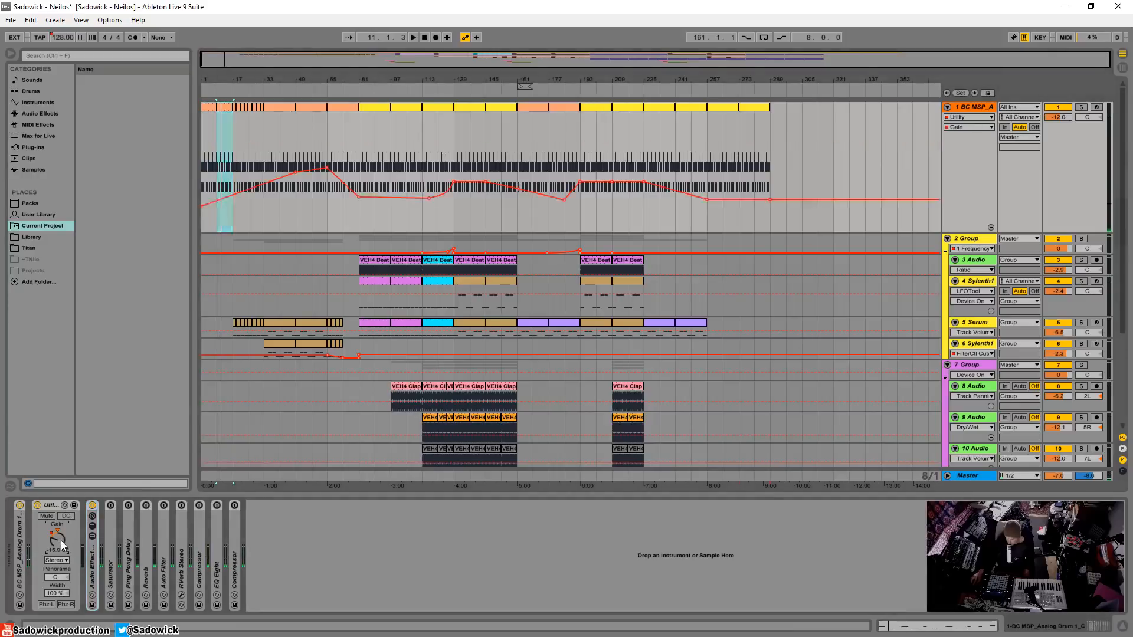
Solo the drum track while playing the clip that starts at bar 49, and stop playback
{"action": "left_click", "coordinate": [302, 110]}
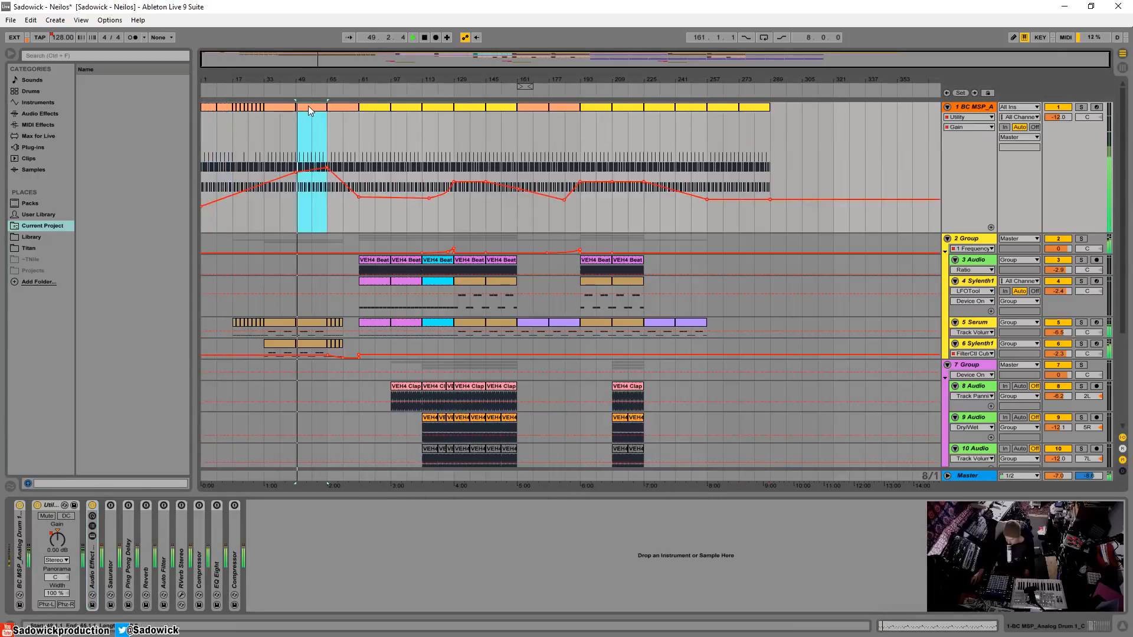
{"action": "left_click", "coordinate": [1081, 107]}
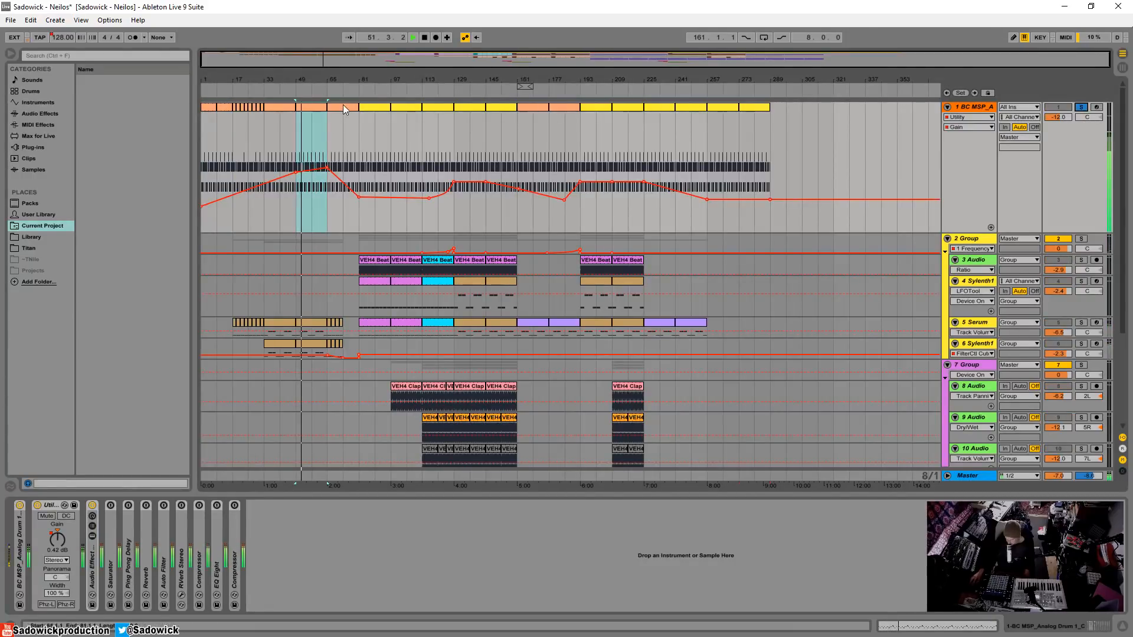
{"action": "key", "text": "space"}
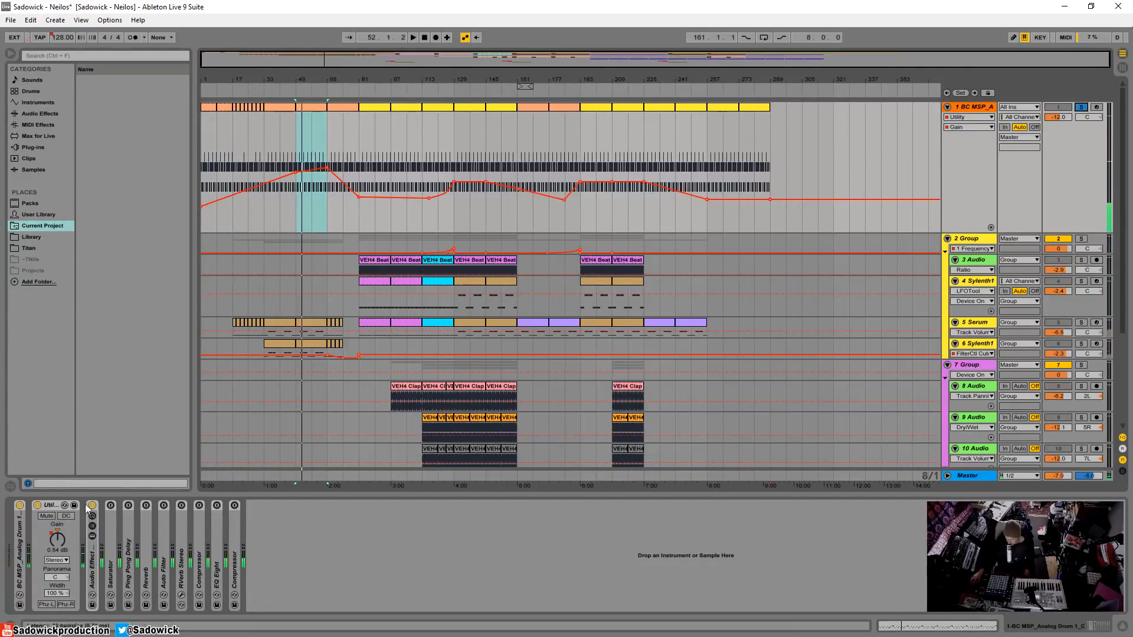
Expand the Audio Effect Rack to review the Devastor window again, and fold both away
{"action": "double_click", "coordinate": [93, 560]}
{"action": "left_click", "coordinate": [558, 506]}
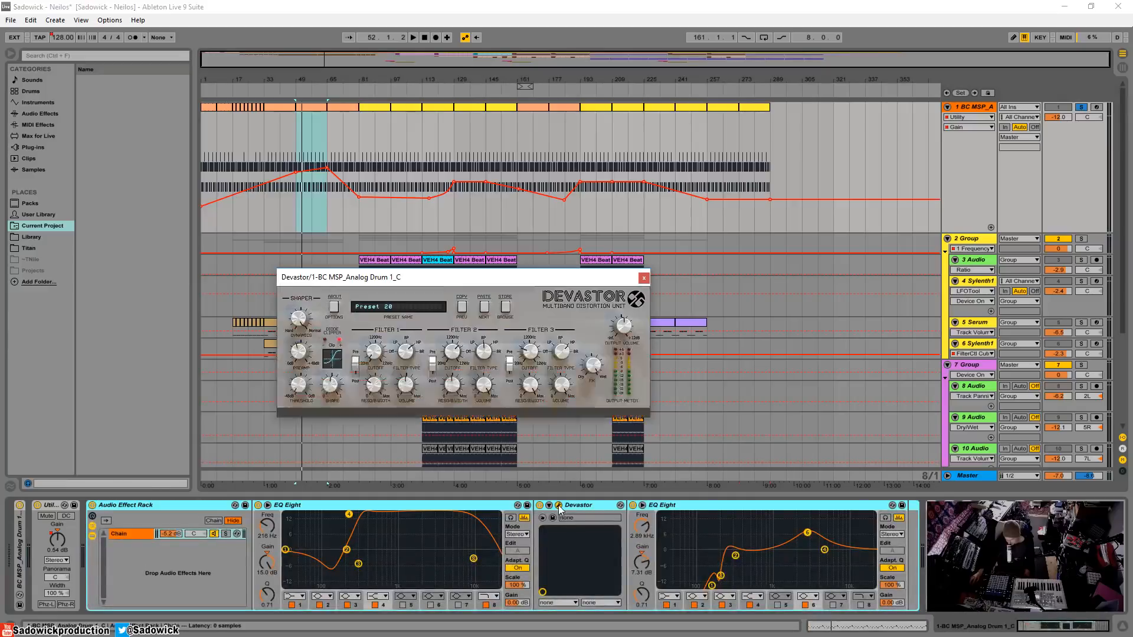
{"action": "left_click", "coordinate": [558, 506]}
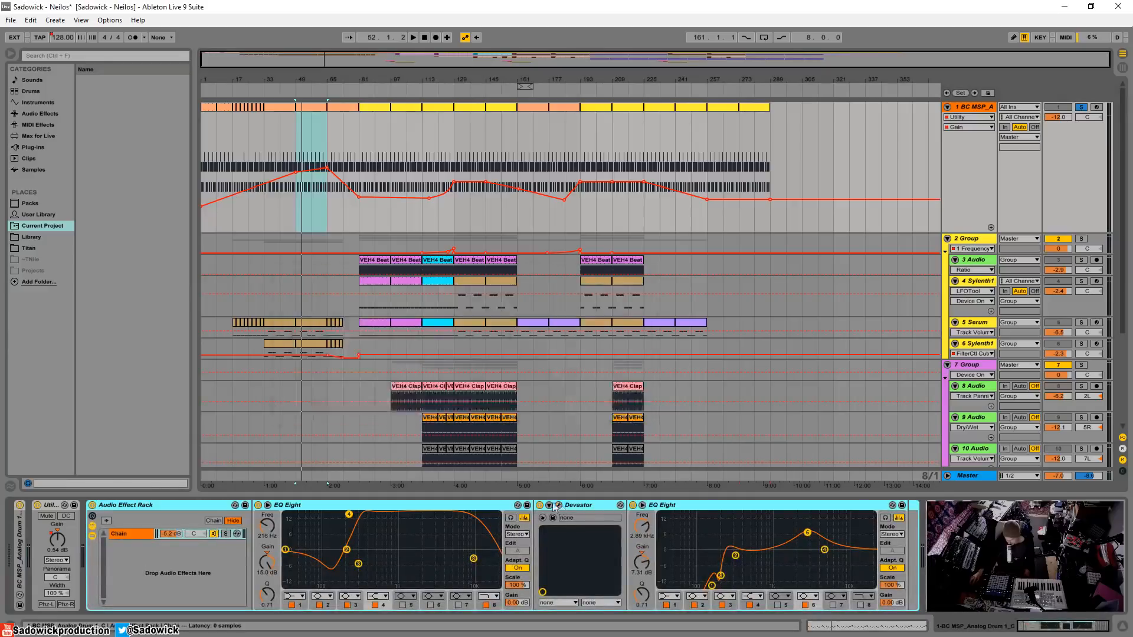
{"action": "double_click", "coordinate": [131, 506]}
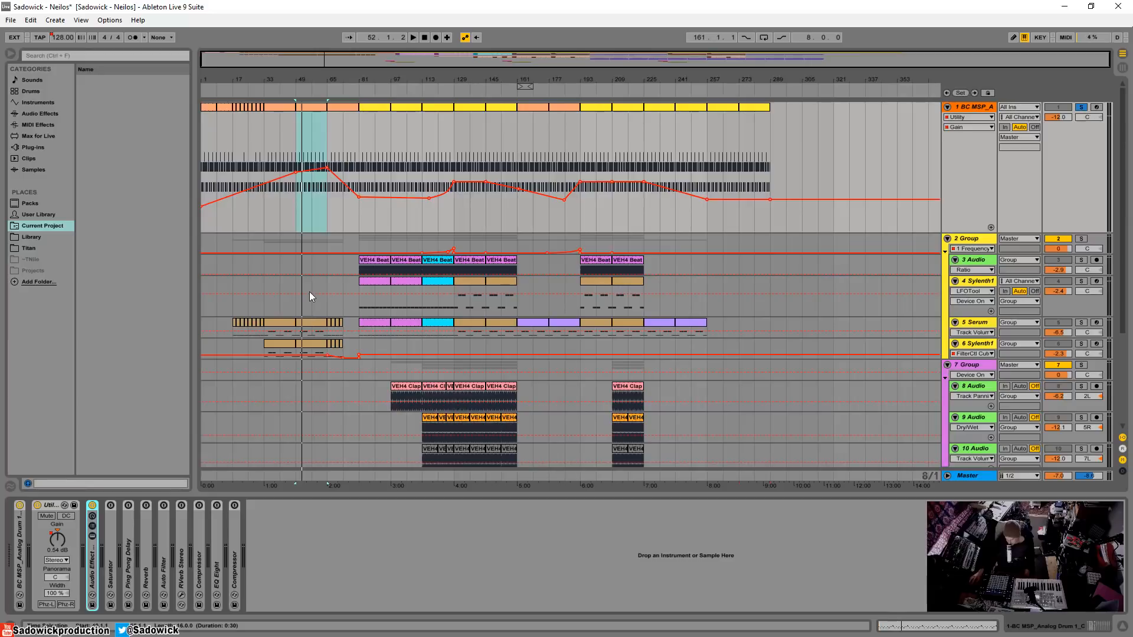
Expand and turn on the Saturator, and play the drum clip that starts at bar 65
{"action": "double_click", "coordinate": [111, 525]}
{"action": "left_click", "coordinate": [110, 506]}
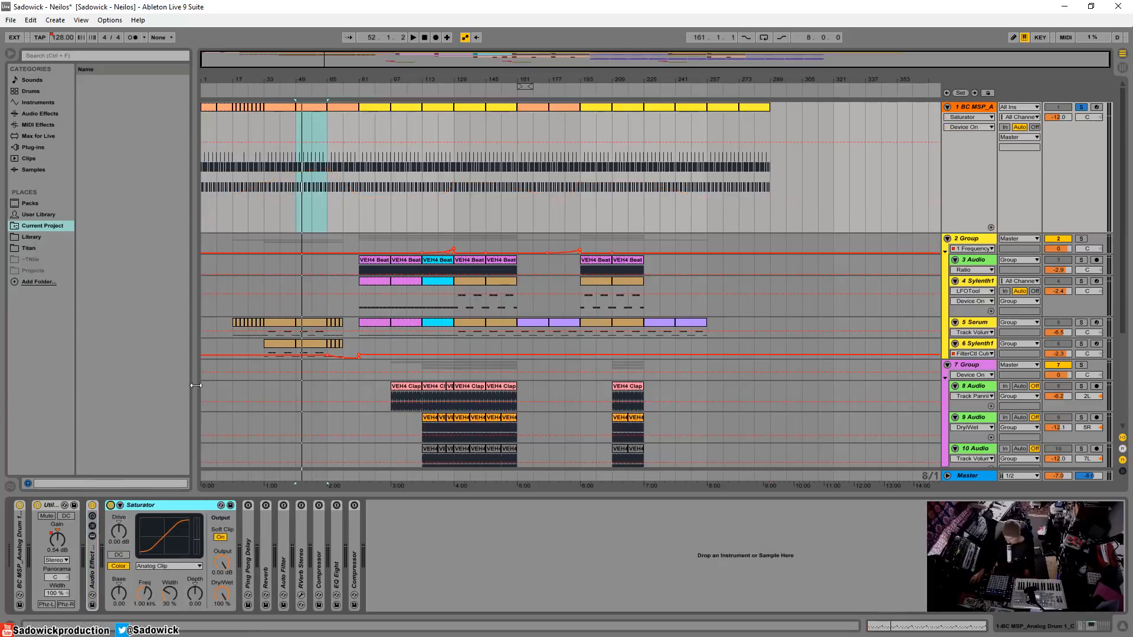
{"action": "left_click", "coordinate": [342, 108]}
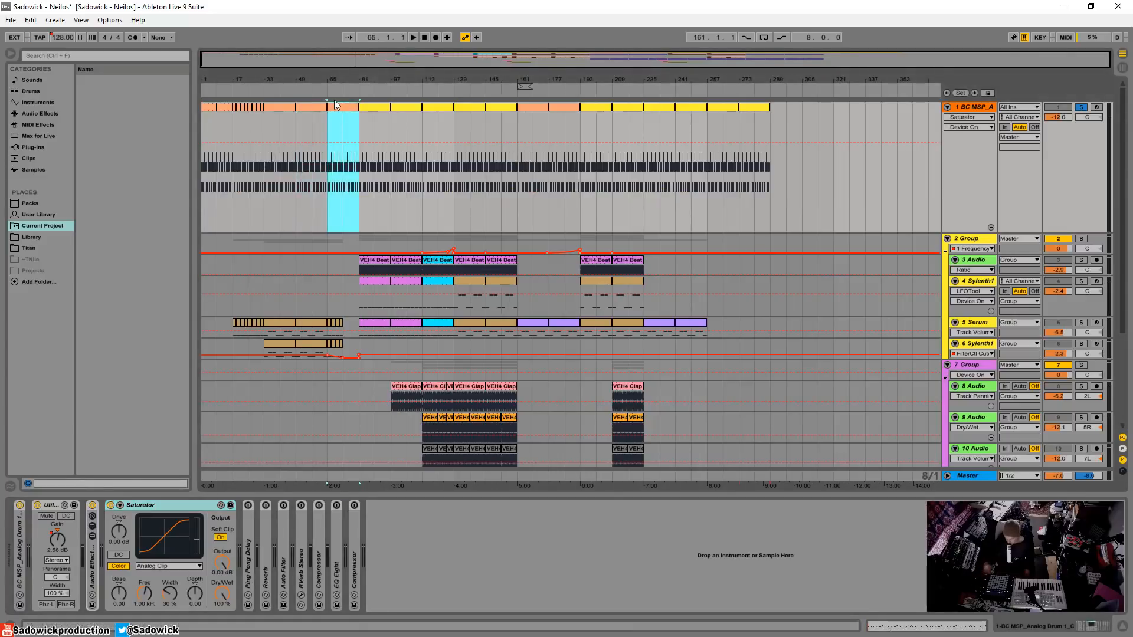
{"action": "key", "text": "space"}
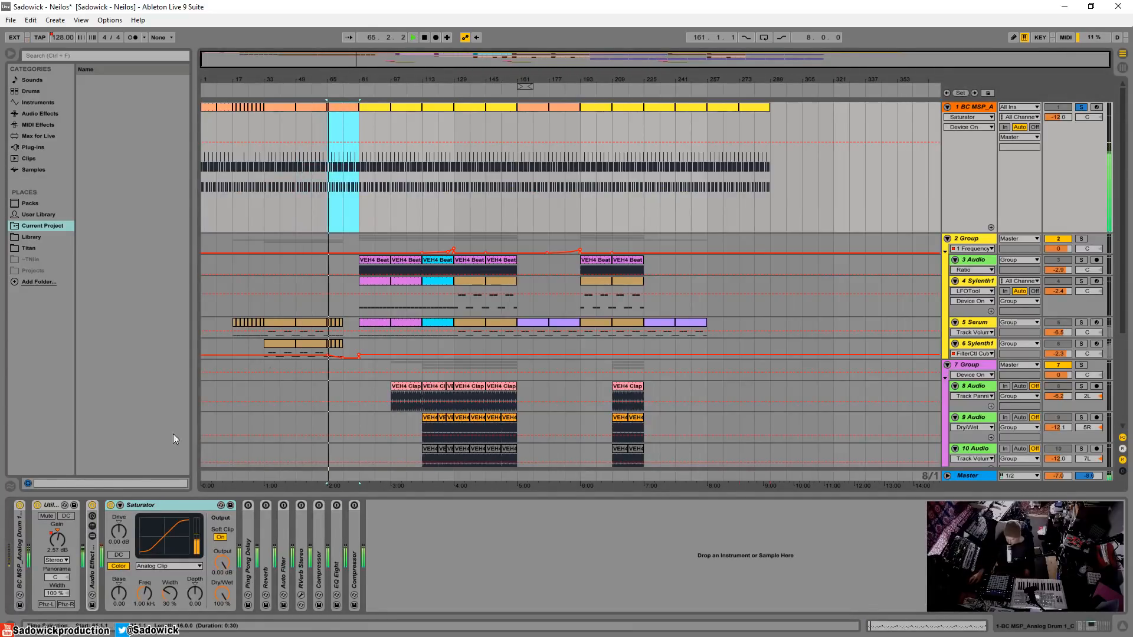
Bypass and re-enable the Saturator to compare the sound, and collapse the device
{"action": "left_click", "coordinate": [110, 506]}
{"action": "left_click", "coordinate": [110, 506]}
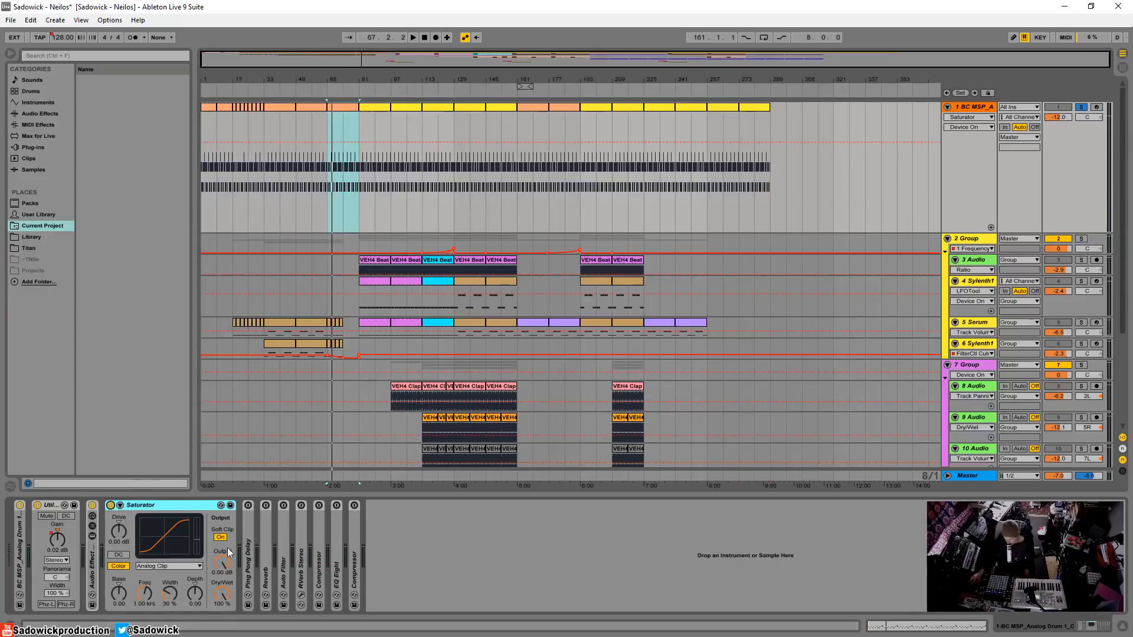
{"action": "double_click", "coordinate": [168, 504]}
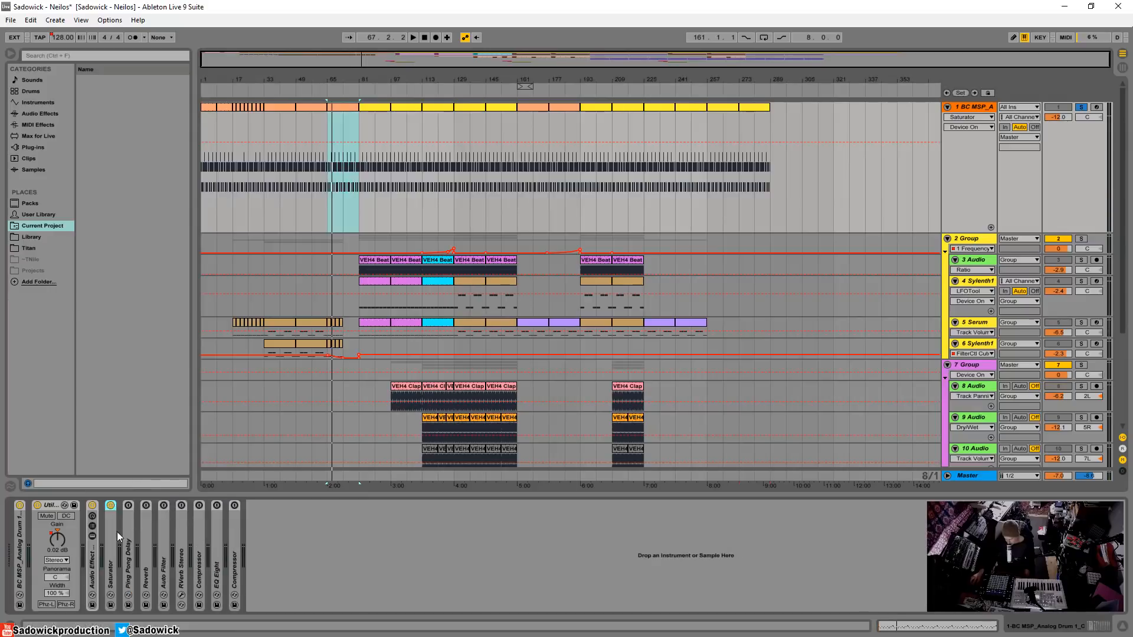
Expand and turn on the Ping Pong Delay, audition it on the drum clip, and collapse the device
{"action": "double_click", "coordinate": [129, 523]}
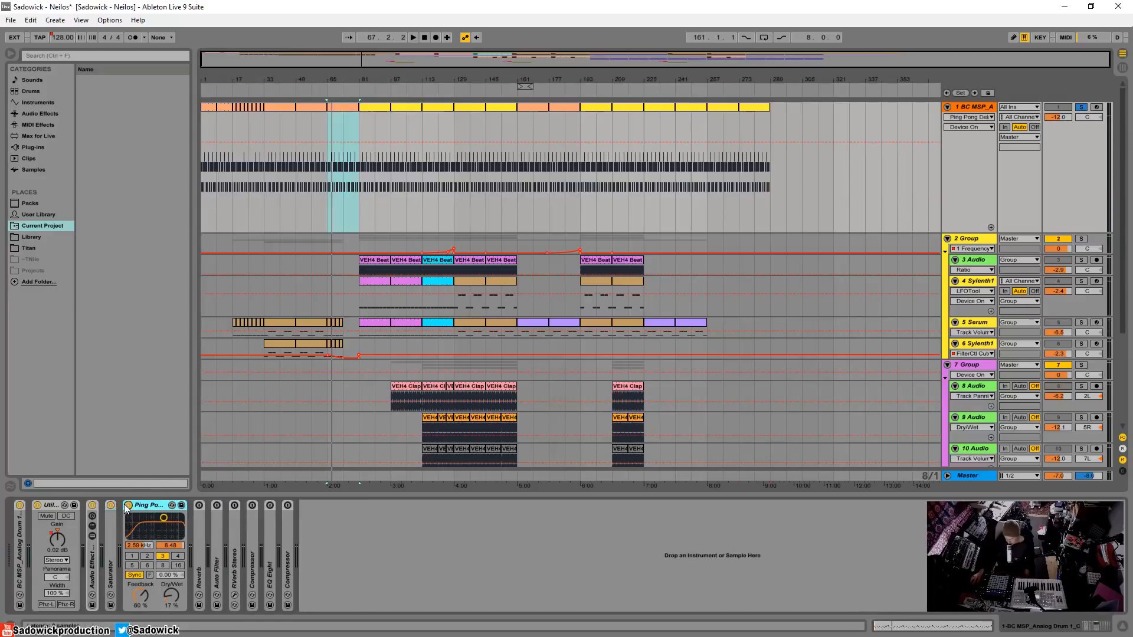
{"action": "key", "text": "space"}
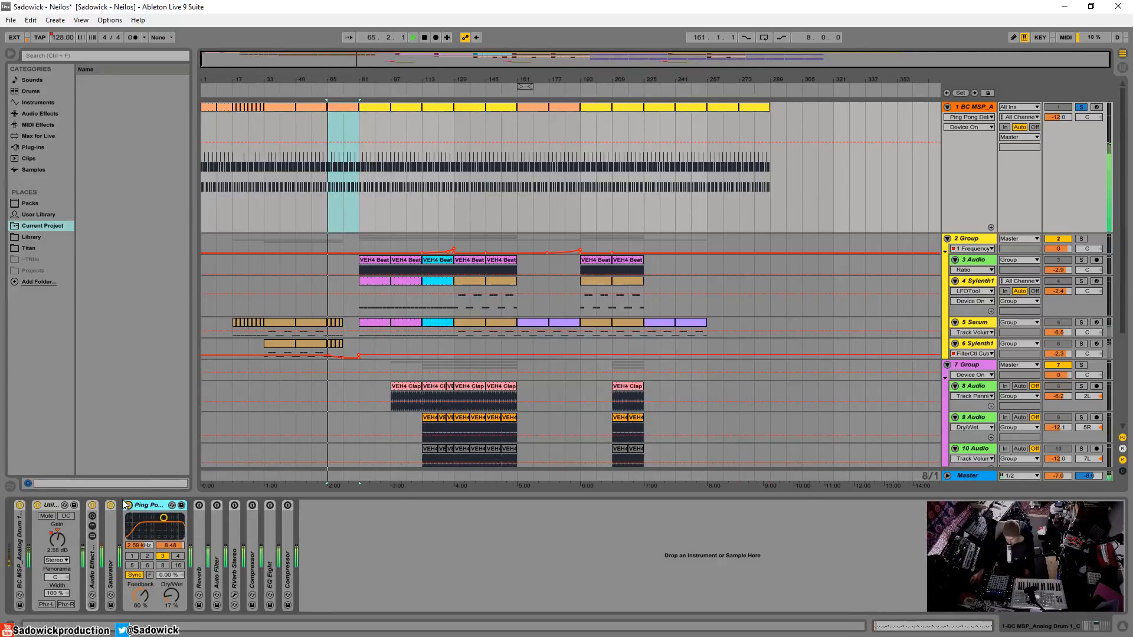
{"action": "key", "text": "space"}
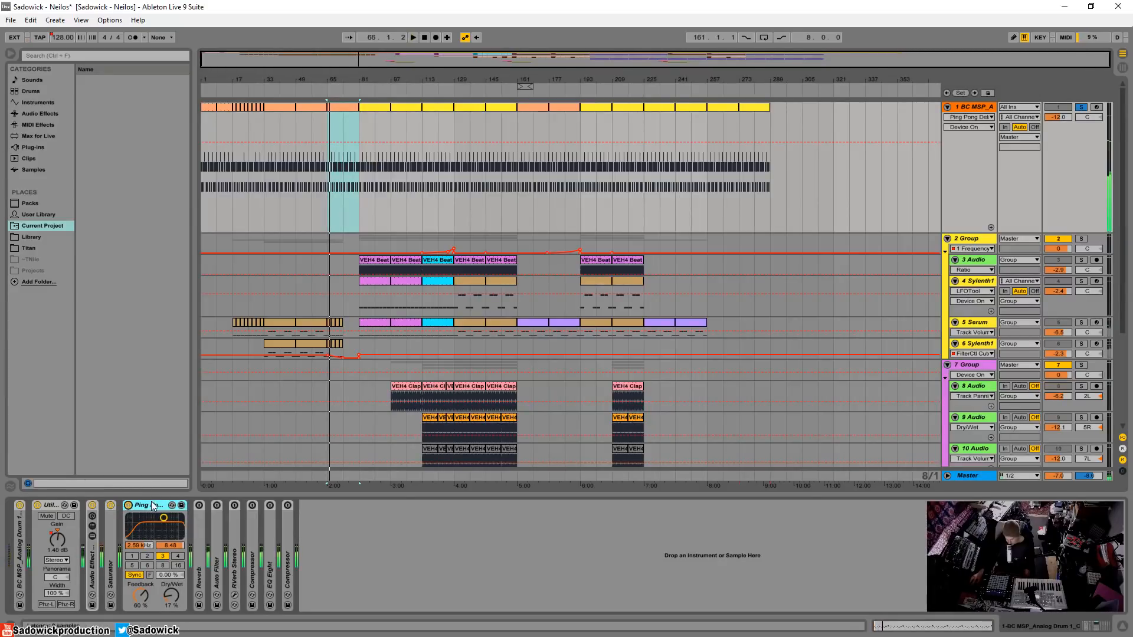
{"action": "double_click", "coordinate": [154, 507]}
Expand and turn on the Reverb, play the drum clip through it, and collapse the device
{"action": "double_click", "coordinate": [146, 529]}
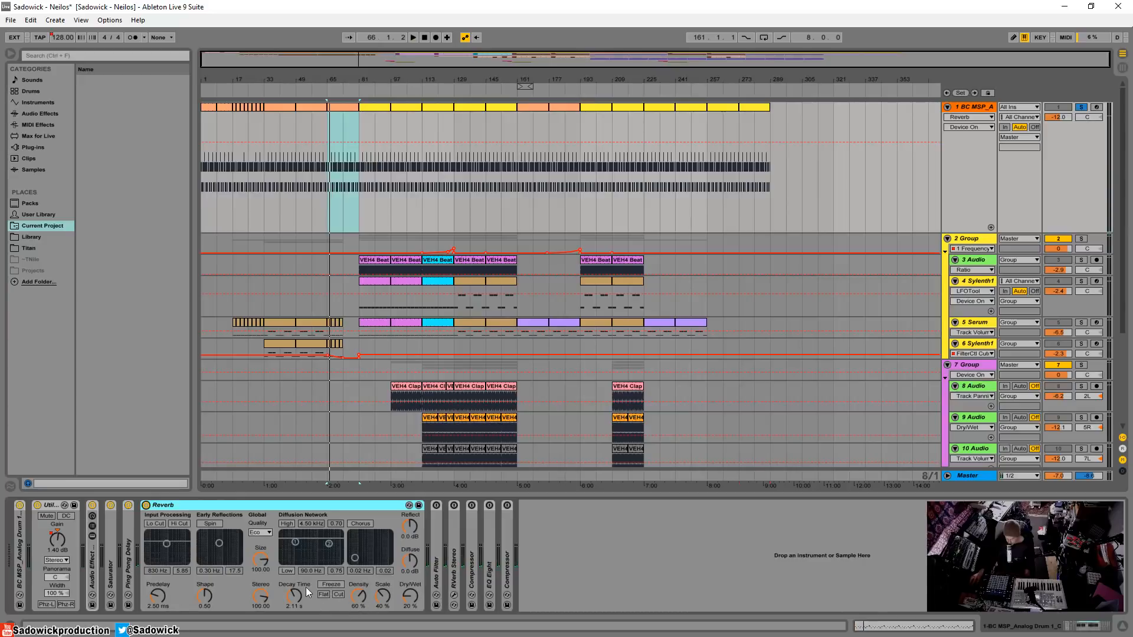
{"action": "double_click", "coordinate": [218, 504]}
{"action": "double_click", "coordinate": [149, 523]}
{"action": "key", "text": "space"}
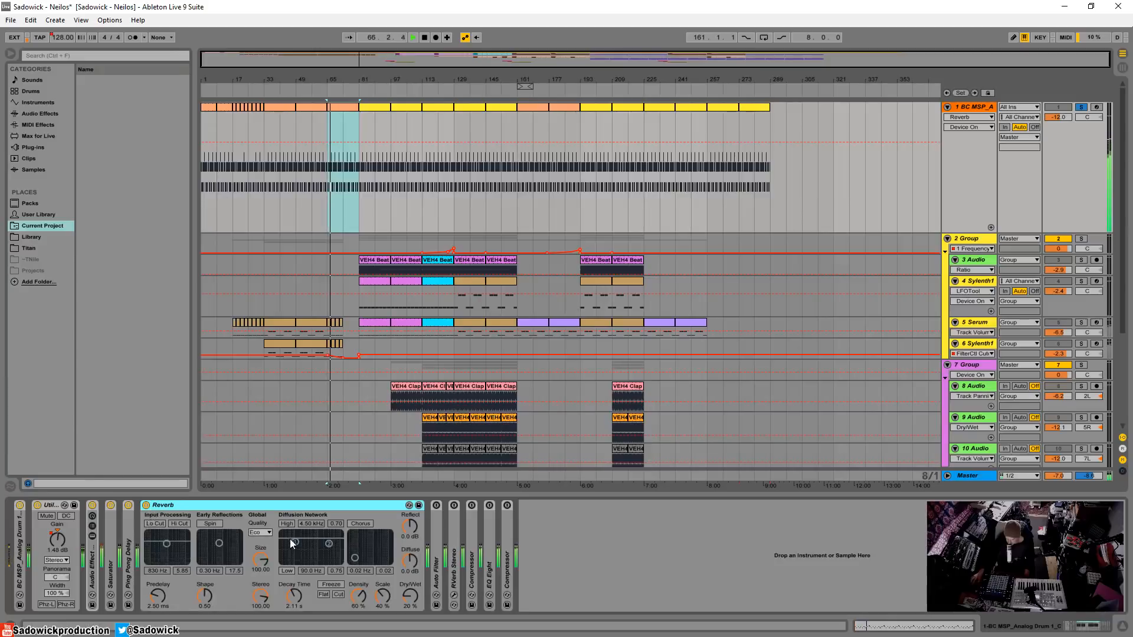
{"action": "double_click", "coordinate": [182, 504]}
Expand and turn on the Auto Filter, set its resonance to 0.68, and audition the drum clip
{"action": "double_click", "coordinate": [165, 526]}
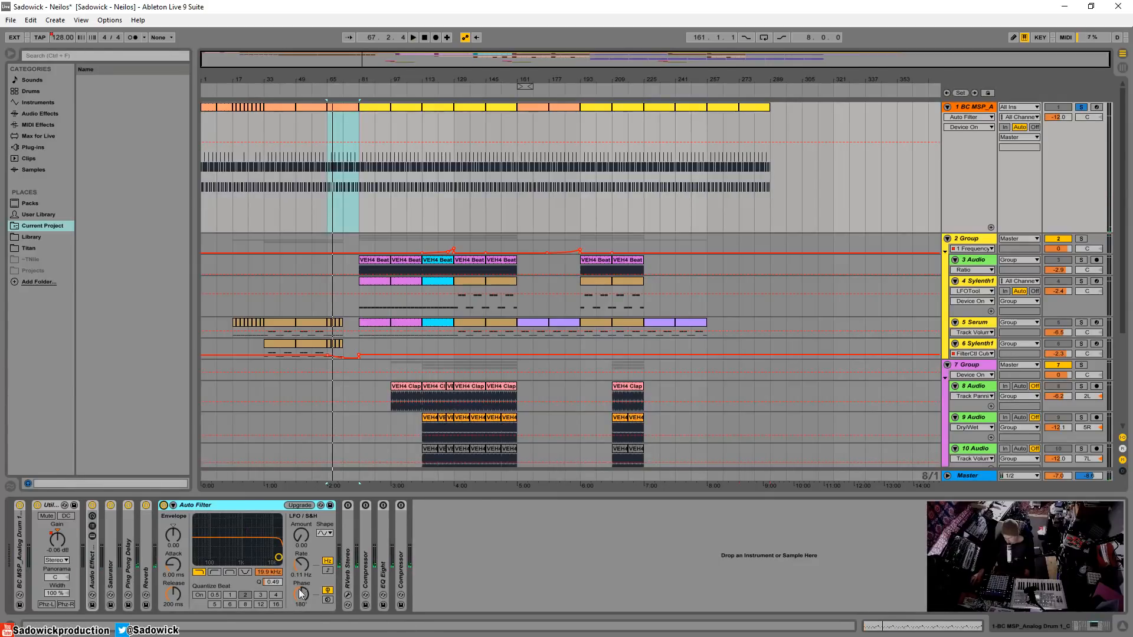
{"action": "mouse_move", "coordinate": [278, 558]}
{"action": "left_mouse_down"}
{"action": "mouse_move", "coordinate": [236, 547]}
{"action": "mouse_move", "coordinate": [279, 555]}
{"action": "left_mouse_up"}
{"action": "key", "text": "space"}
{"action": "key", "text": "space"}
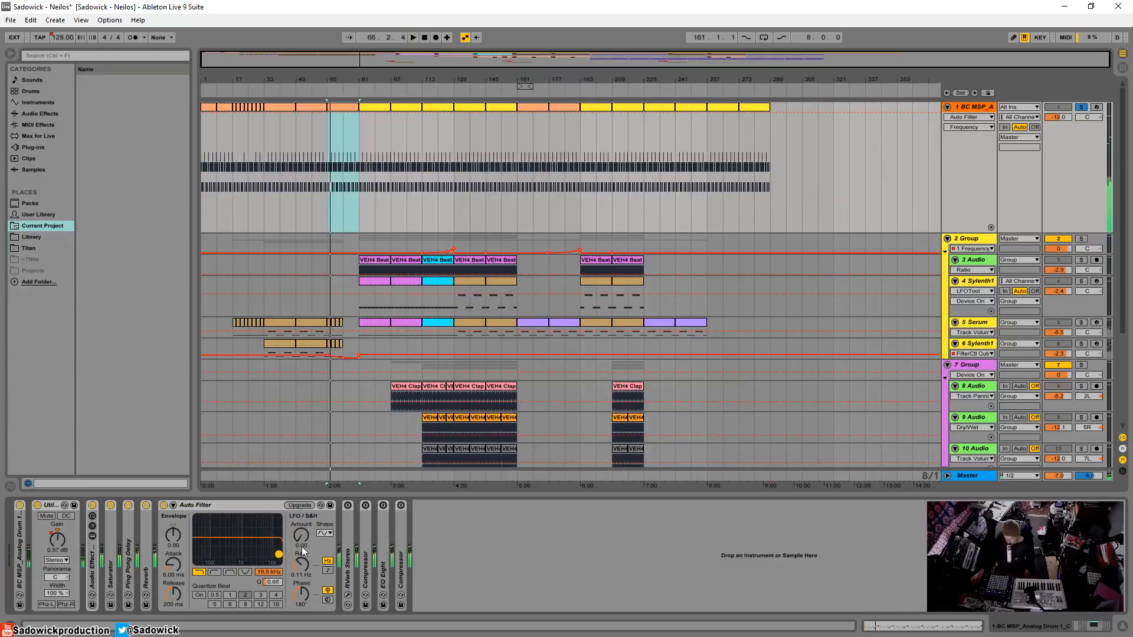
Collapse the Auto Filter, turn on RVerb Stereo and open its plug-in window over the lower arrangement
{"action": "left_click", "coordinate": [197, 506]}
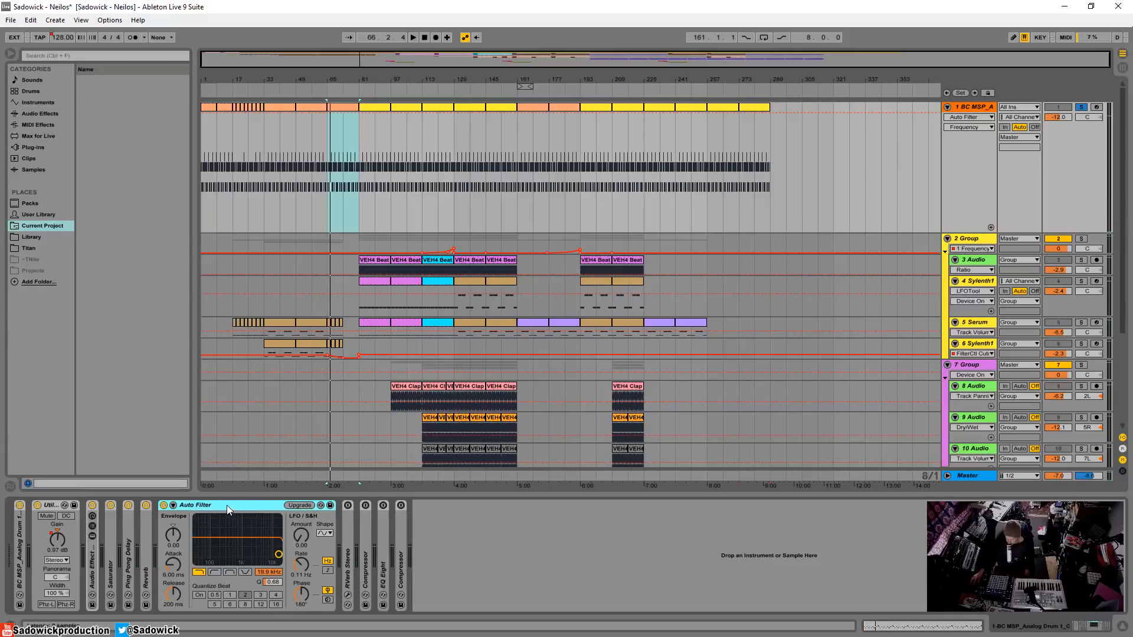
{"action": "double_click", "coordinate": [197, 505]}
{"action": "double_click", "coordinate": [180, 526]}
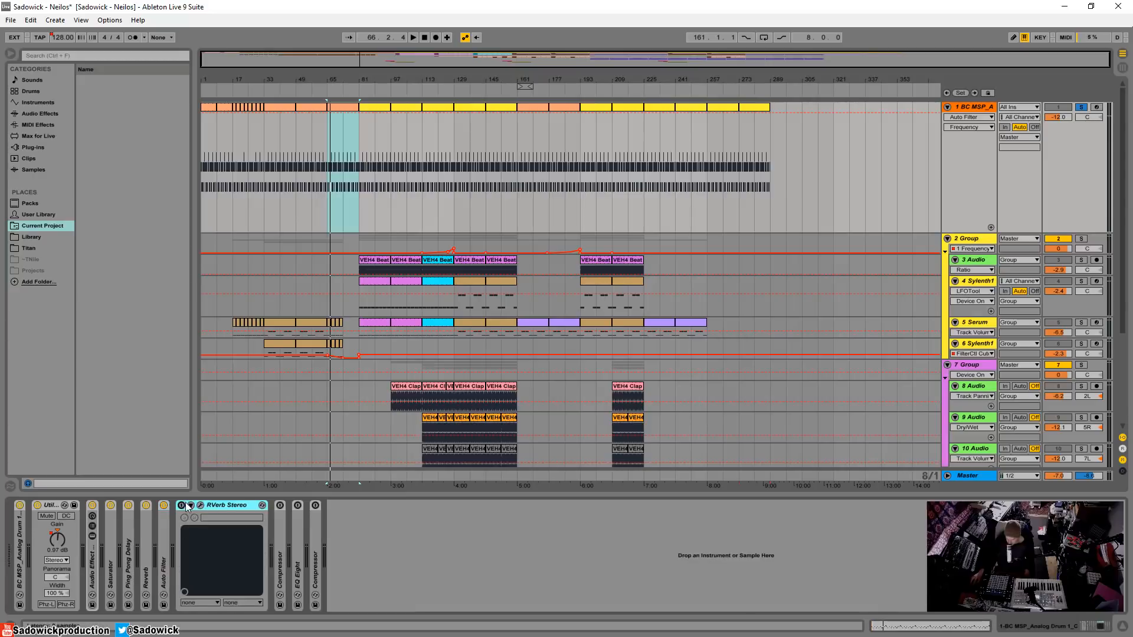
{"action": "left_click", "coordinate": [181, 505]}
{"action": "left_click", "coordinate": [202, 505]}
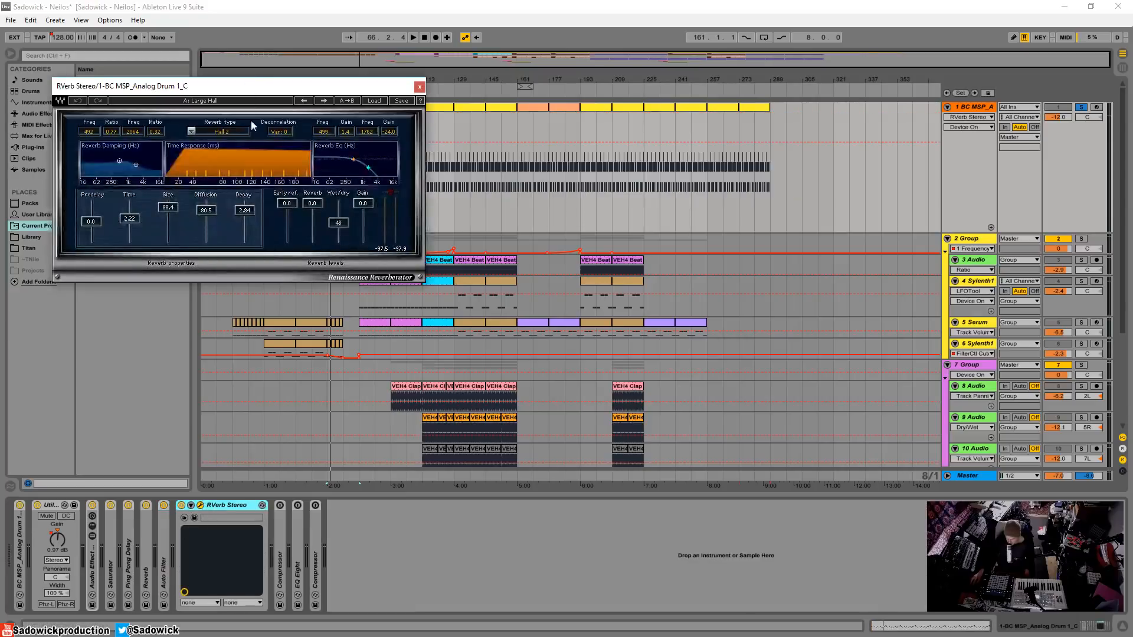
{"action": "left_click_drag", "start_coordinate": [258, 85], "coordinate": [313, 214]}
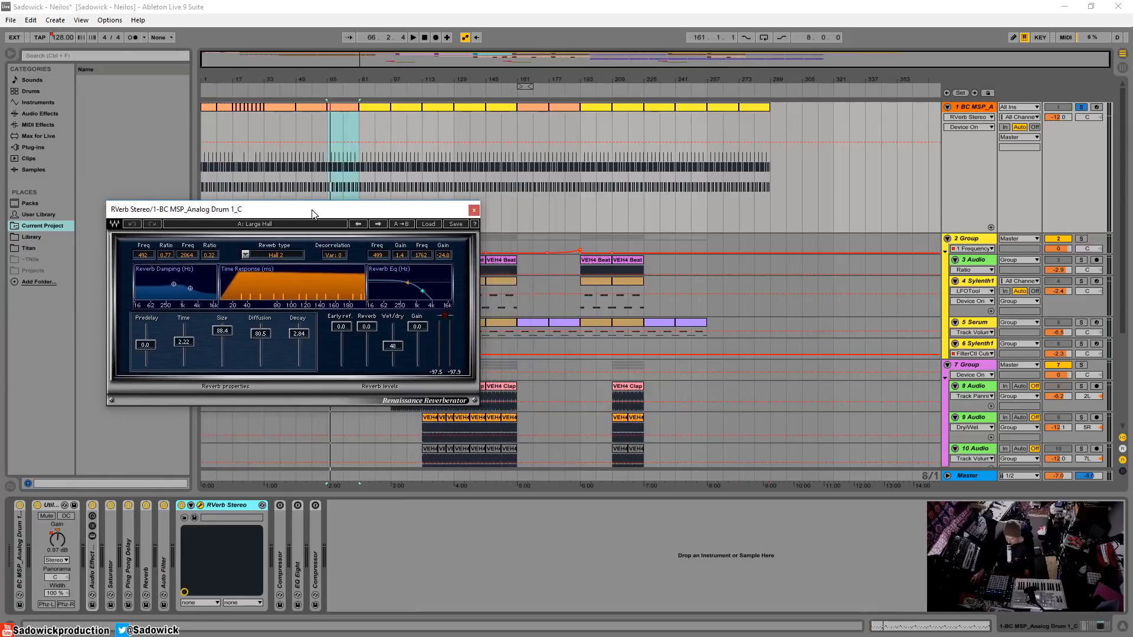
Audition the drum clip at bar 65 through RVerb Stereo, close the plug-in window and collapse the device
{"action": "left_click", "coordinate": [349, 105]}
{"action": "key", "text": "space"}
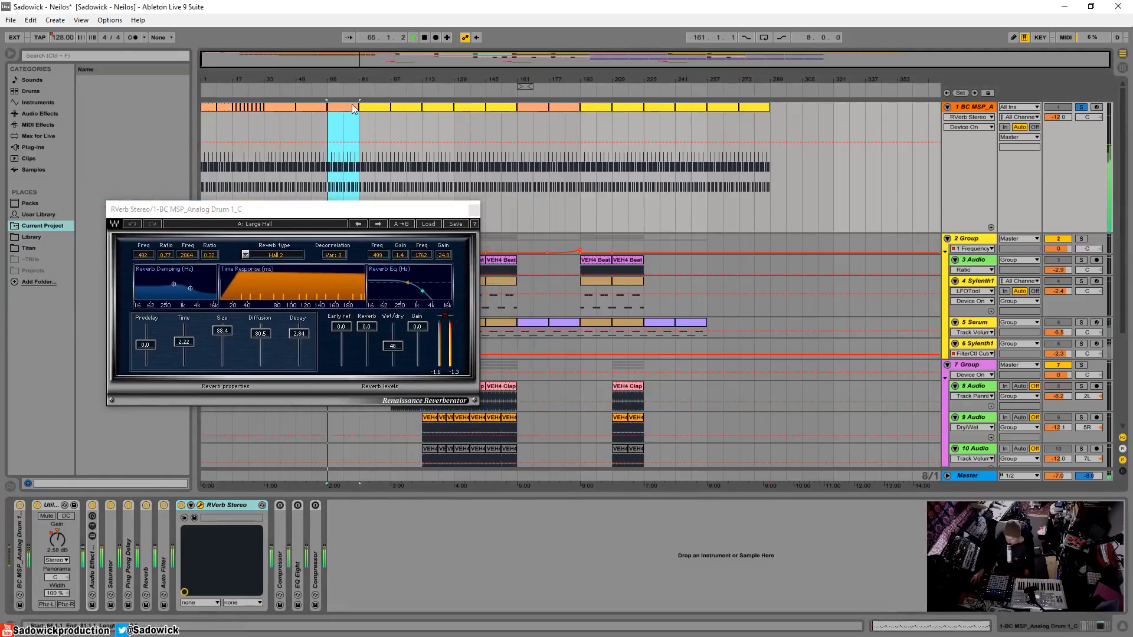
{"action": "left_click", "coordinate": [182, 507]}
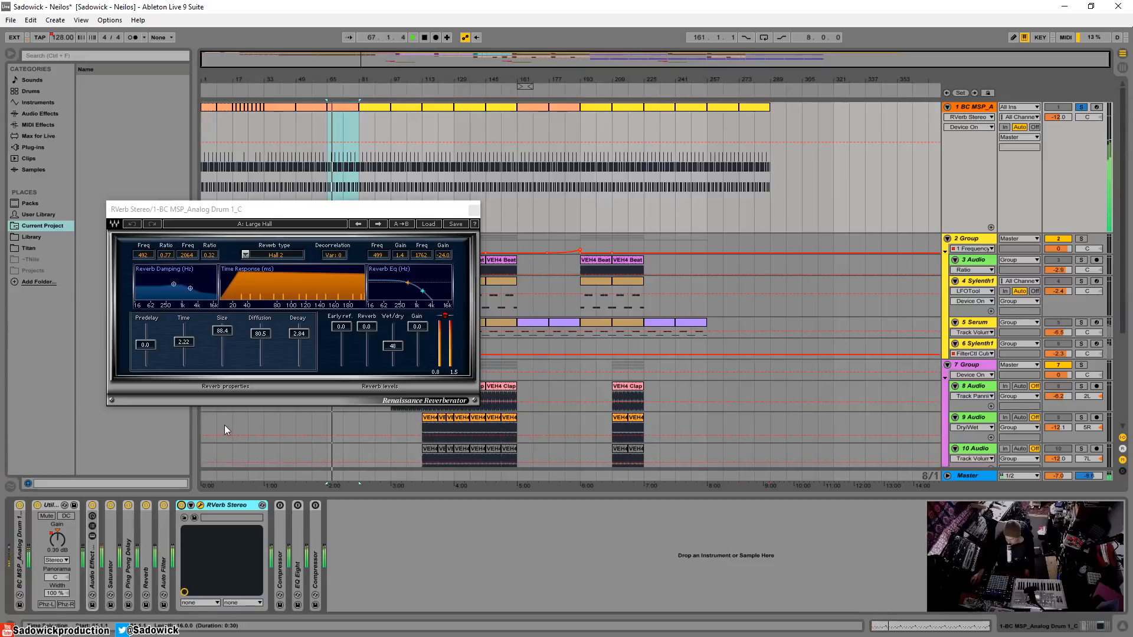
{"action": "left_click", "coordinate": [474, 211]}
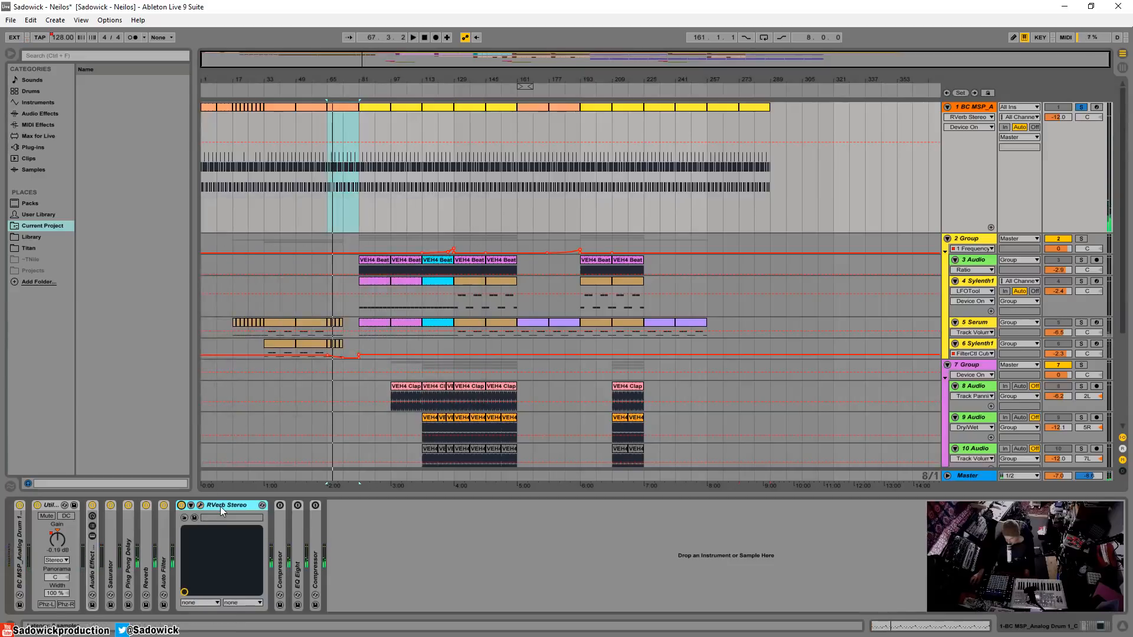
{"action": "double_click", "coordinate": [221, 506]}
Expand and turn on the Compressor after RVerb Stereo, play the drum clip through it, and collapse the device
{"action": "double_click", "coordinate": [197, 520]}
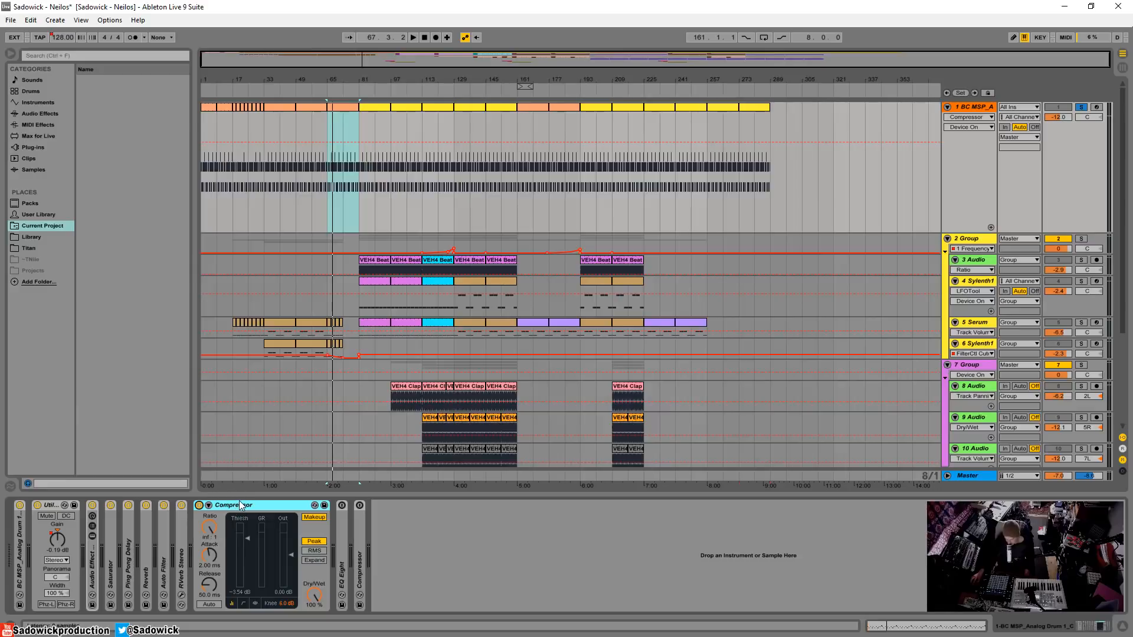
{"action": "key", "text": "space"}
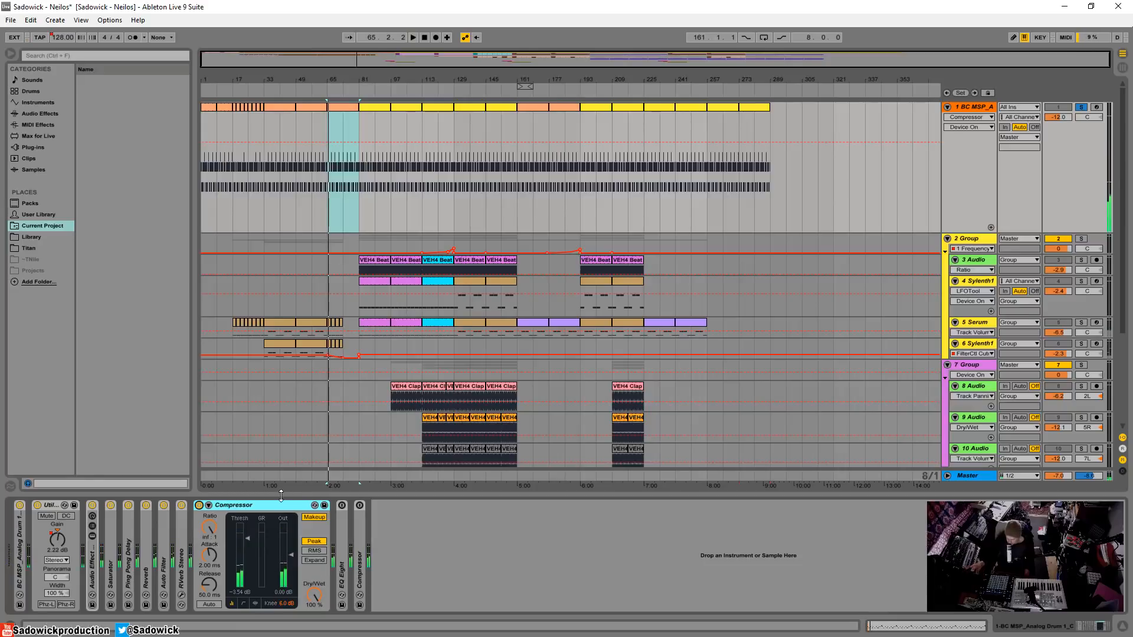
{"action": "double_click", "coordinate": [250, 505]}
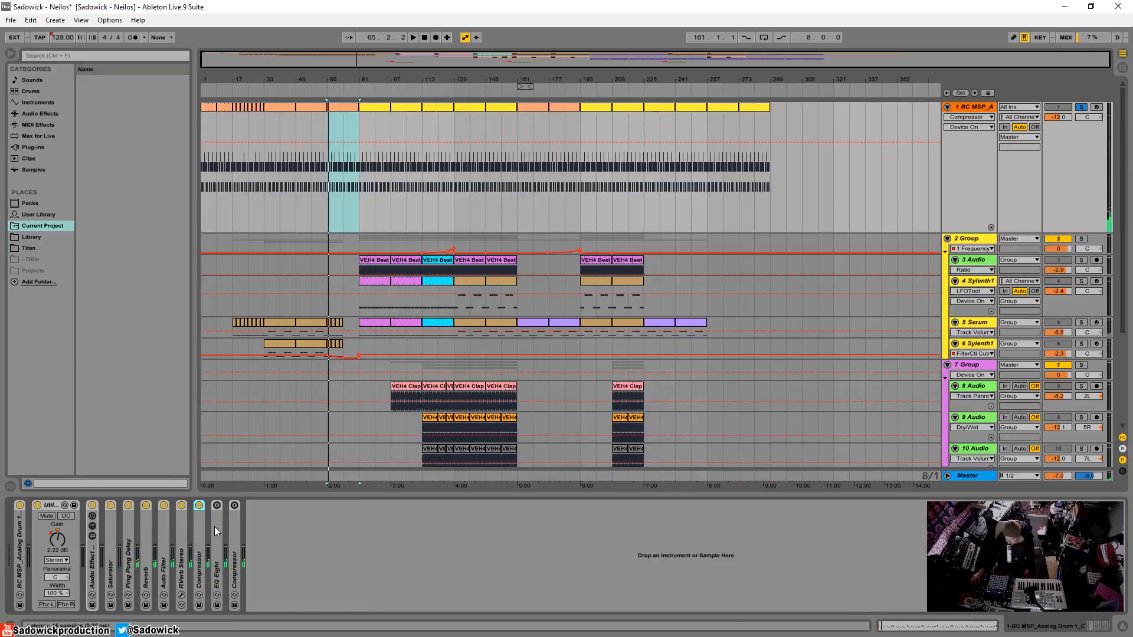
Expand and turn on the drum track's EQ Eight and select the band at its deepest low-frequency cut
{"action": "double_click", "coordinate": [215, 528]}
{"action": "left_click", "coordinate": [217, 505]}
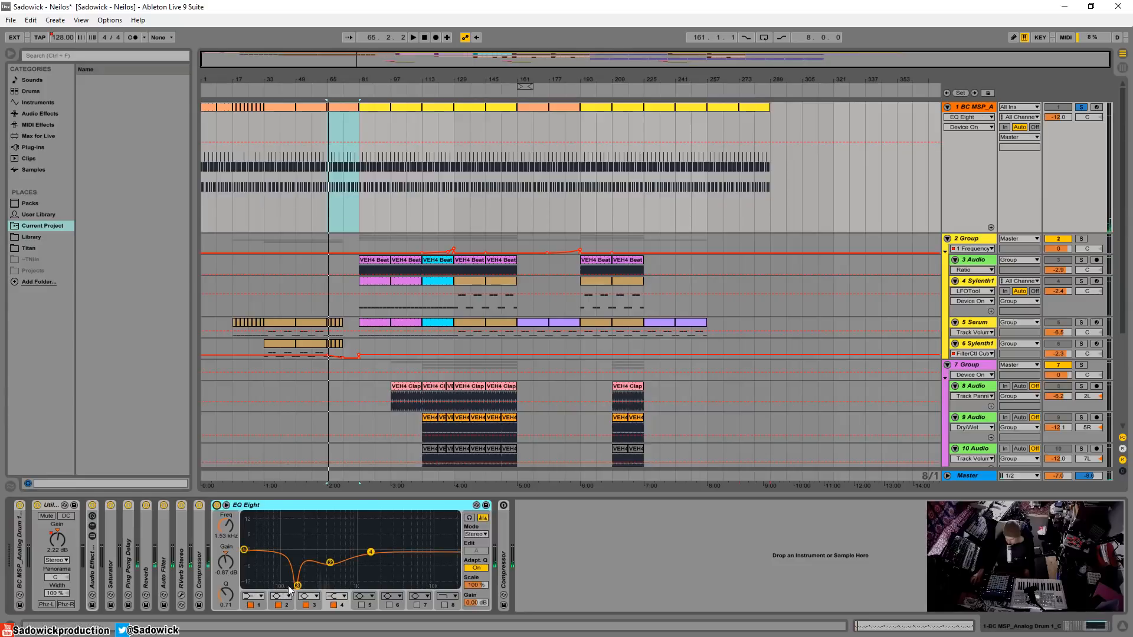
{"action": "left_click", "coordinate": [298, 586]}
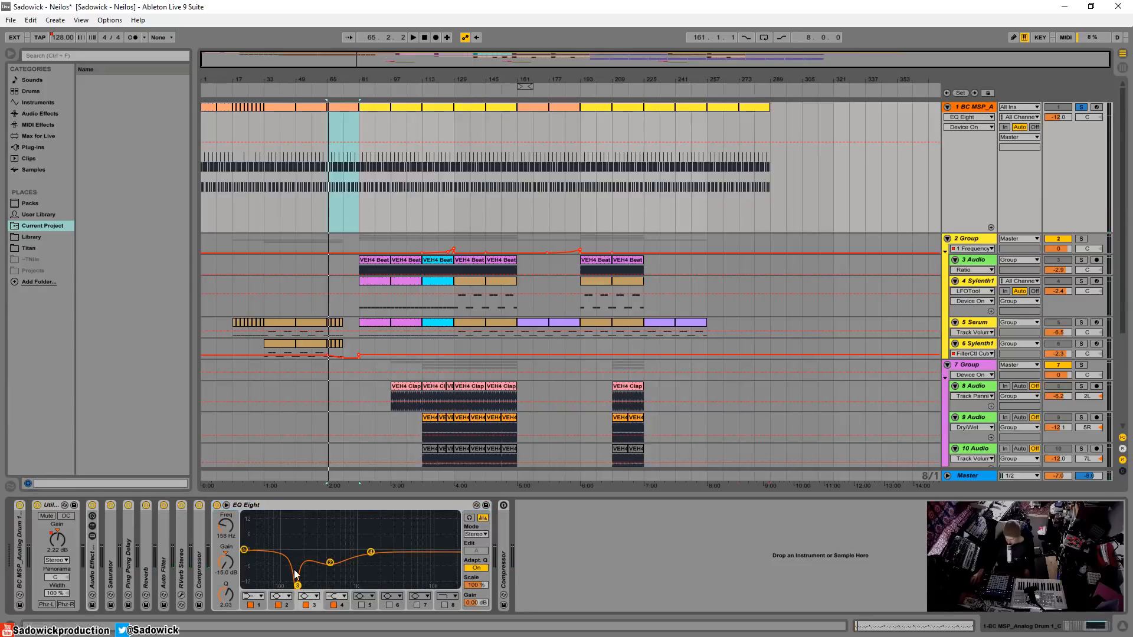
Bypass and re-enable the drum track's EQ Eight during playback to compare the sound, and collapse the device
{"action": "left_click", "coordinate": [217, 505]}
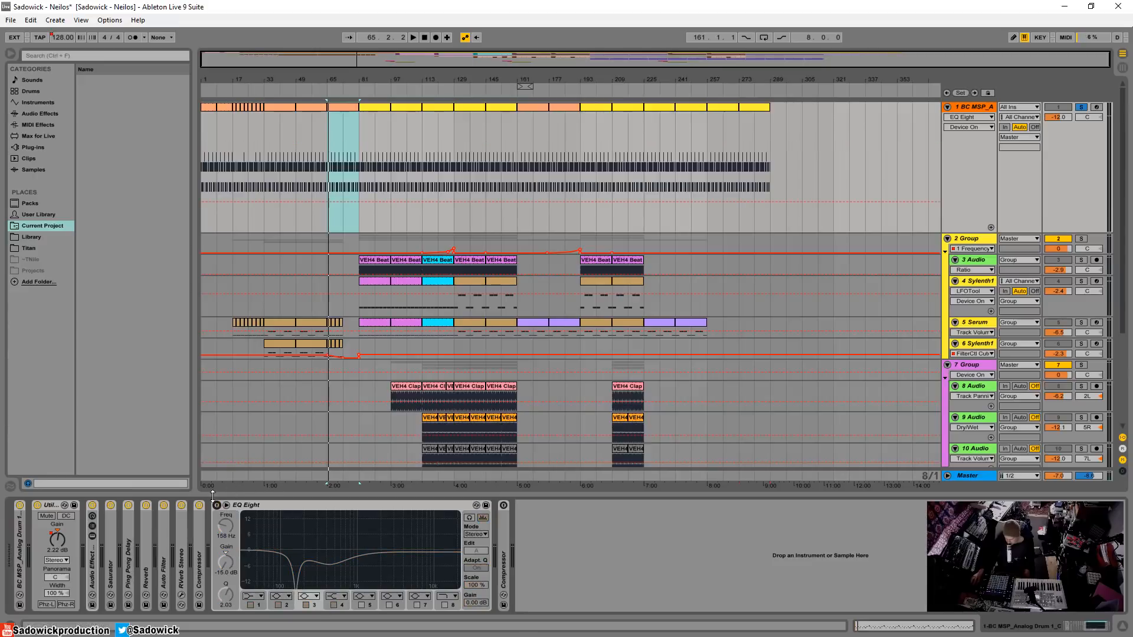
{"action": "key", "text": "space"}
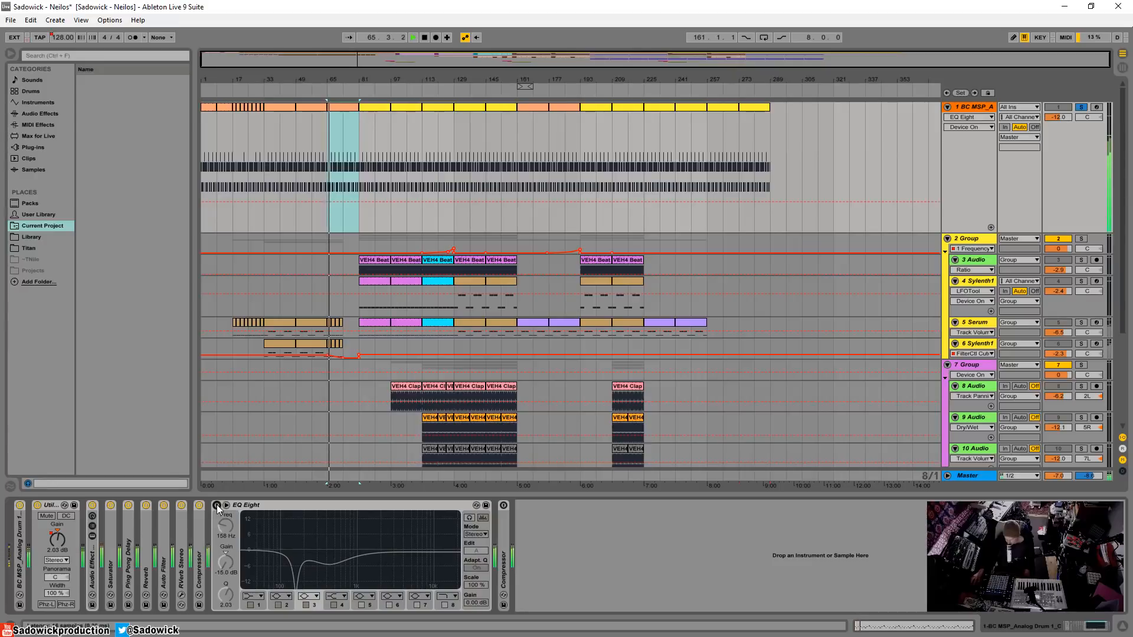
{"action": "left_click", "coordinate": [216, 505]}
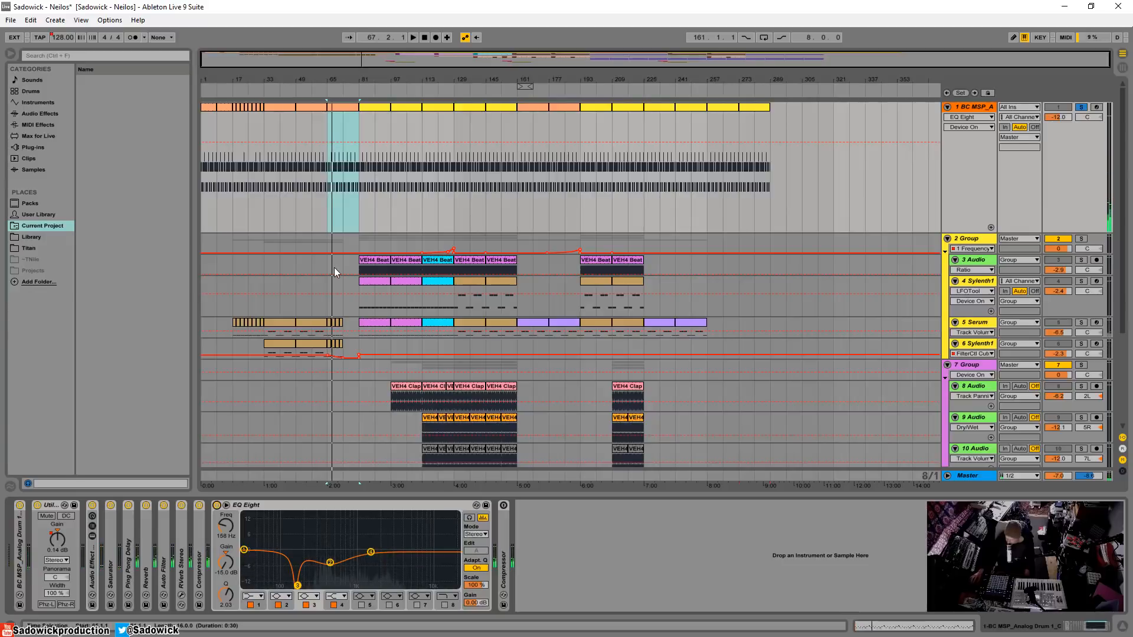
{"action": "double_click", "coordinate": [322, 508]}
Turn on the last sidechained Compressor, unsolo the drum track and audition the clip at bar 81 with the full mix
{"action": "double_click", "coordinate": [235, 531]}
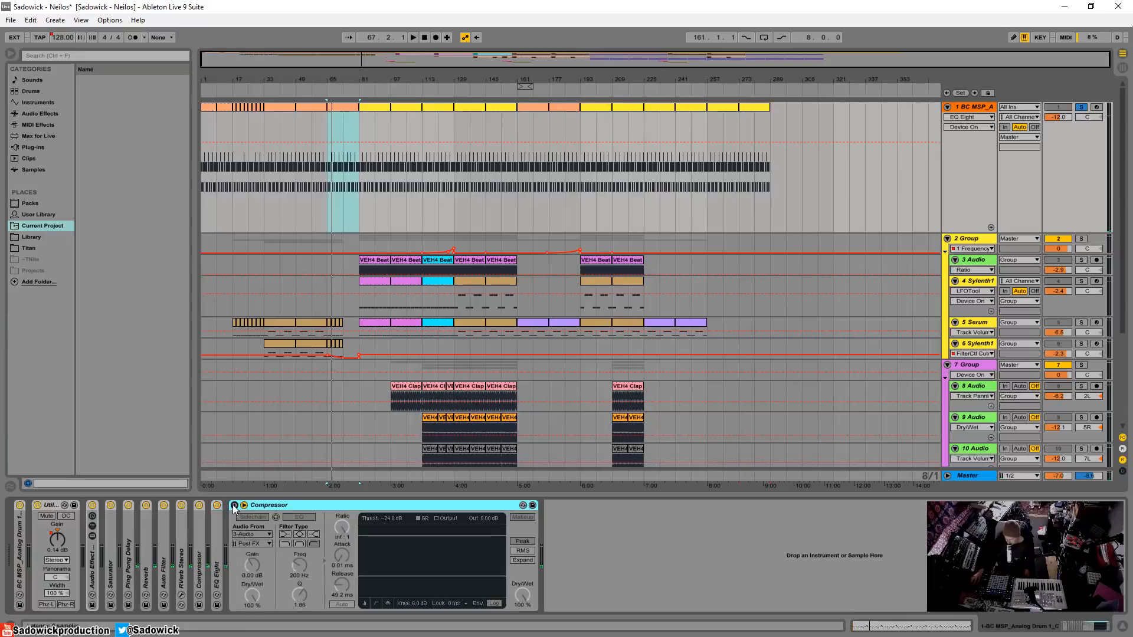
{"action": "left_click", "coordinate": [234, 506]}
{"action": "left_click", "coordinate": [370, 107]}
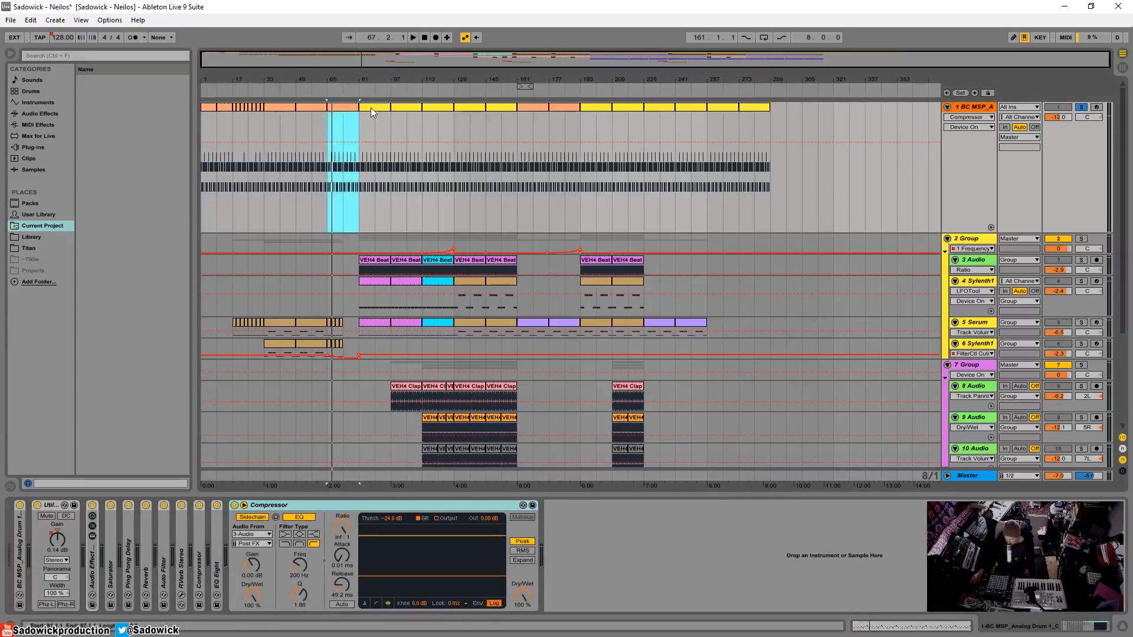
{"action": "left_click", "coordinate": [1081, 108]}
{"action": "key", "text": "space"}
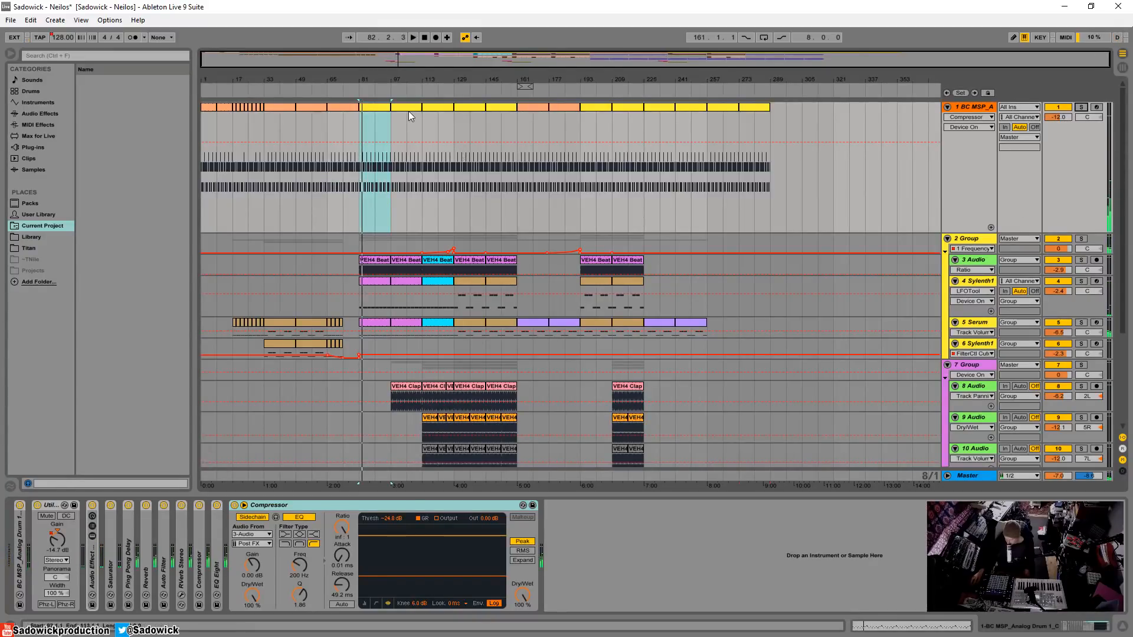
{"action": "key", "text": "space"}
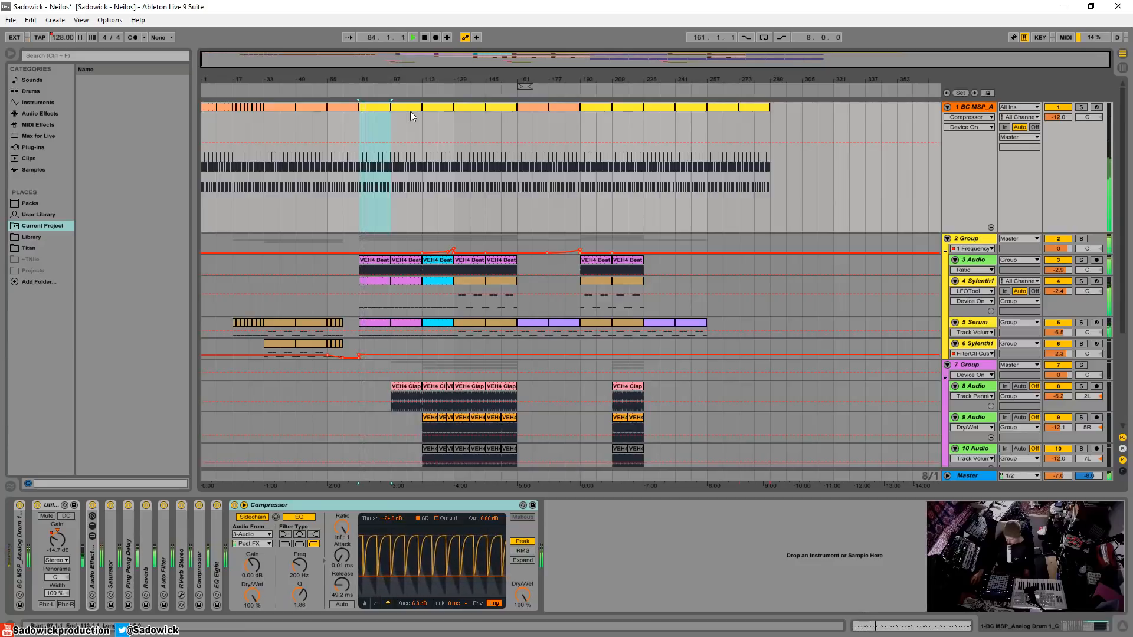
{"action": "key", "text": "space"}
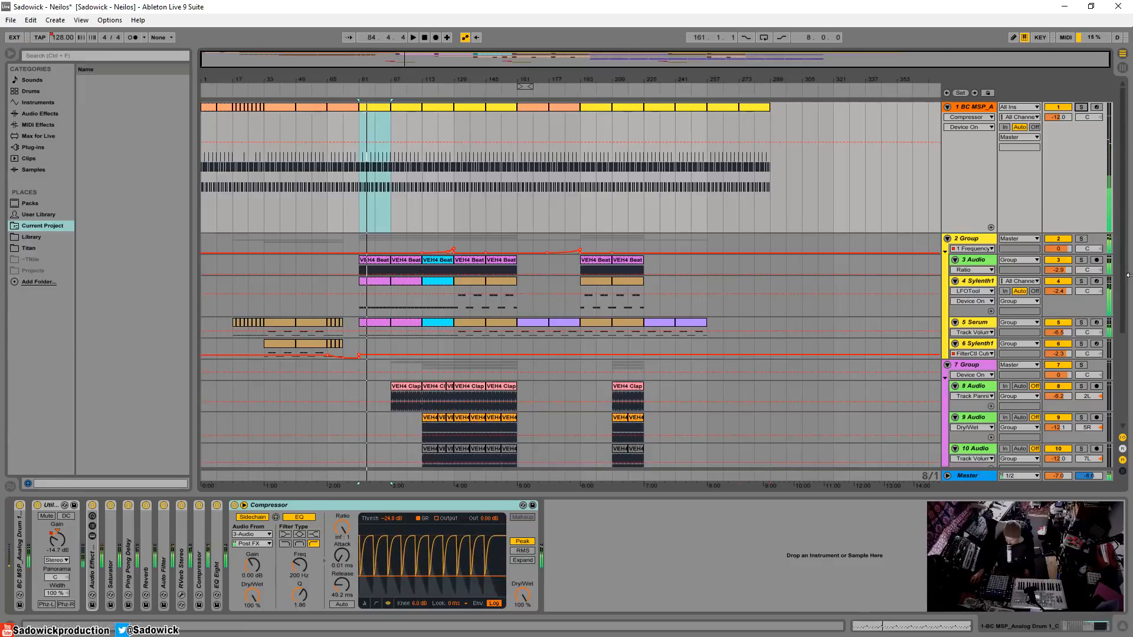
Reduce the analog drum track's height, and mute and unmute the track
{"action": "left_click_drag", "start_coordinate": [1073, 221], "coordinate": [1074, 181]}
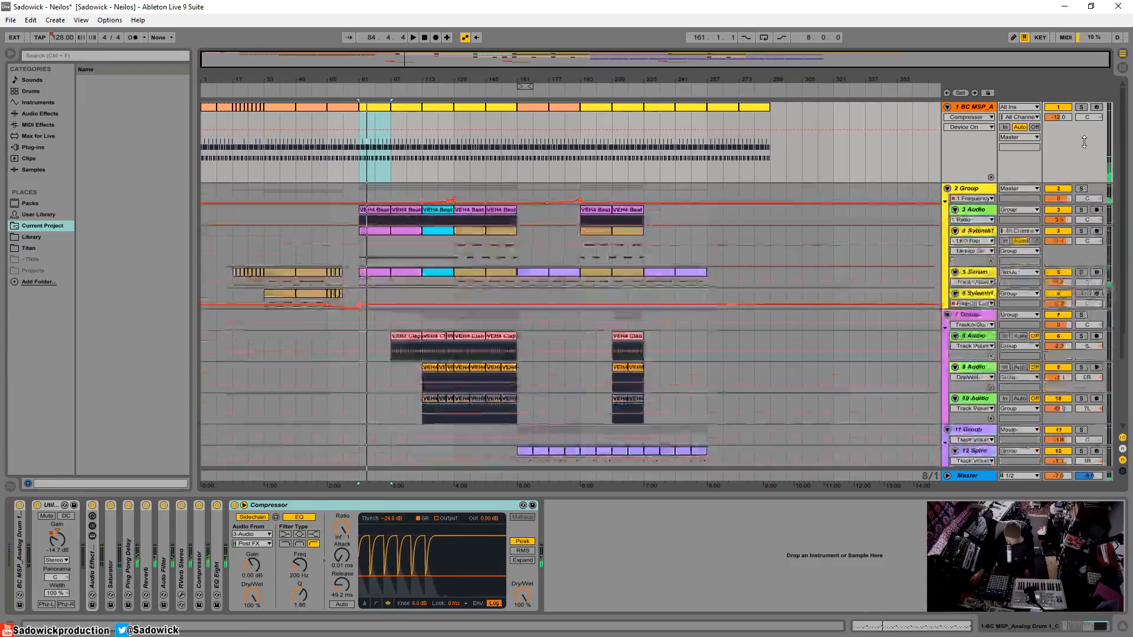
{"action": "double_click", "coordinate": [1061, 107]}
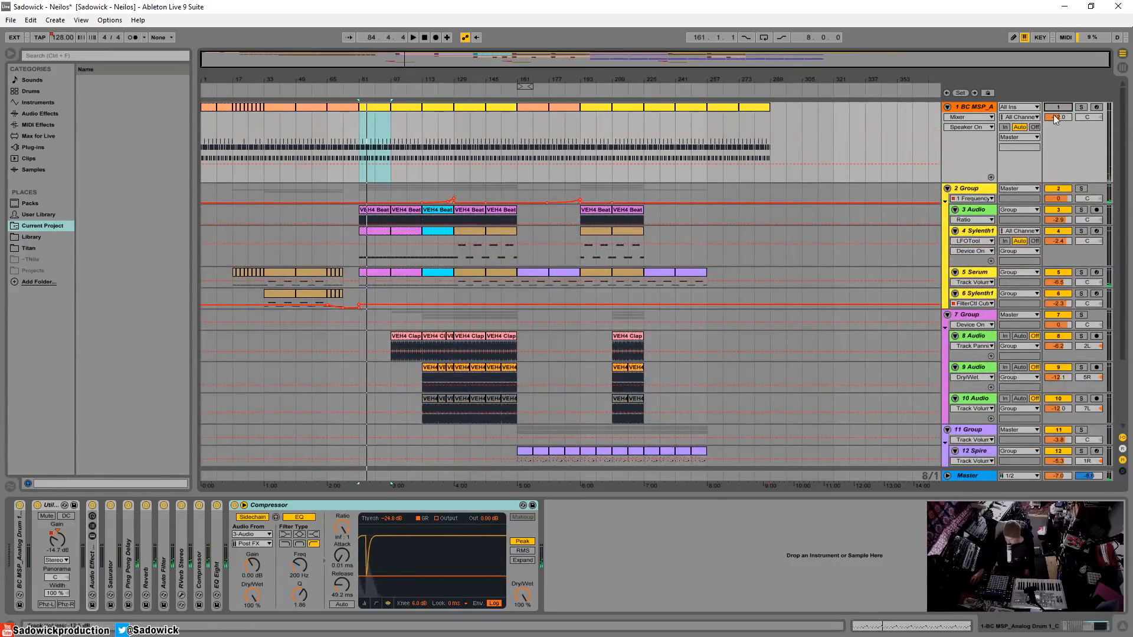
Select the 3 Audio track in 2 Group, increase its height slightly and zoom in on its beat loop clips
{"action": "left_click", "coordinate": [1042, 192]}
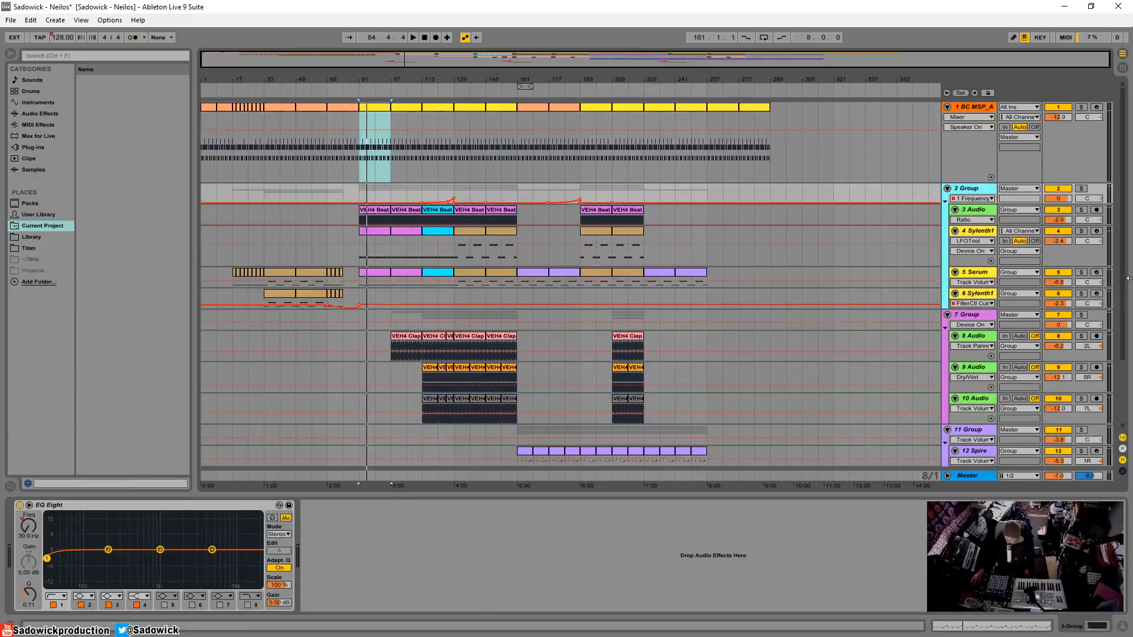
{"action": "left_click", "coordinate": [974, 210]}
{"action": "left_click_drag", "start_coordinate": [992, 229], "coordinate": [991, 239]}
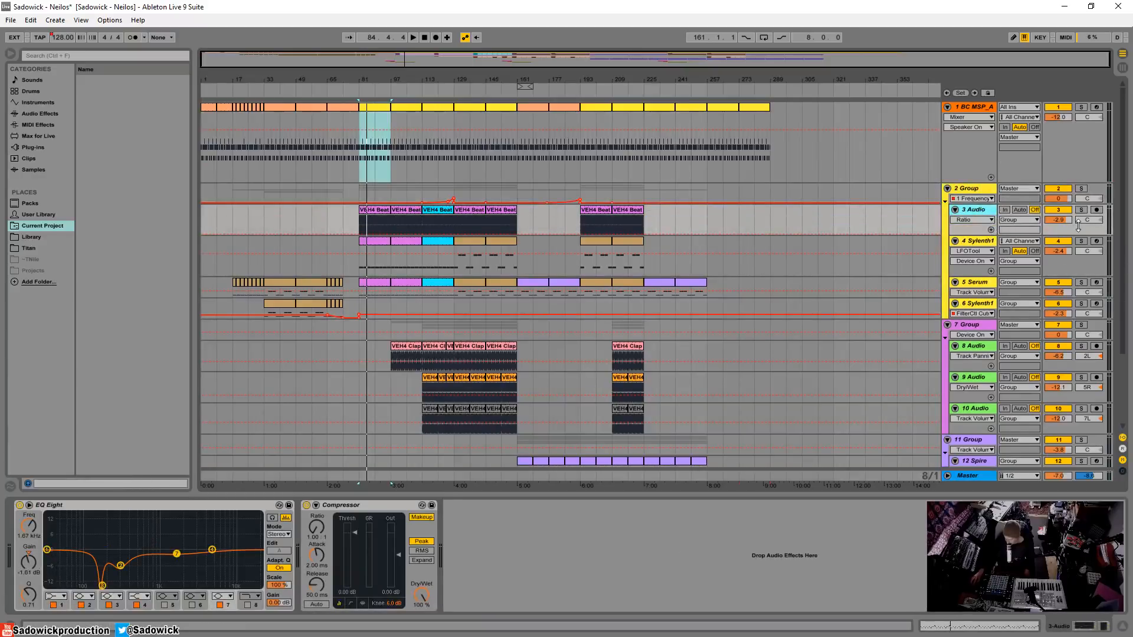
{"action": "left_click_drag", "start_coordinate": [389, 73], "coordinate": [383, 111]}
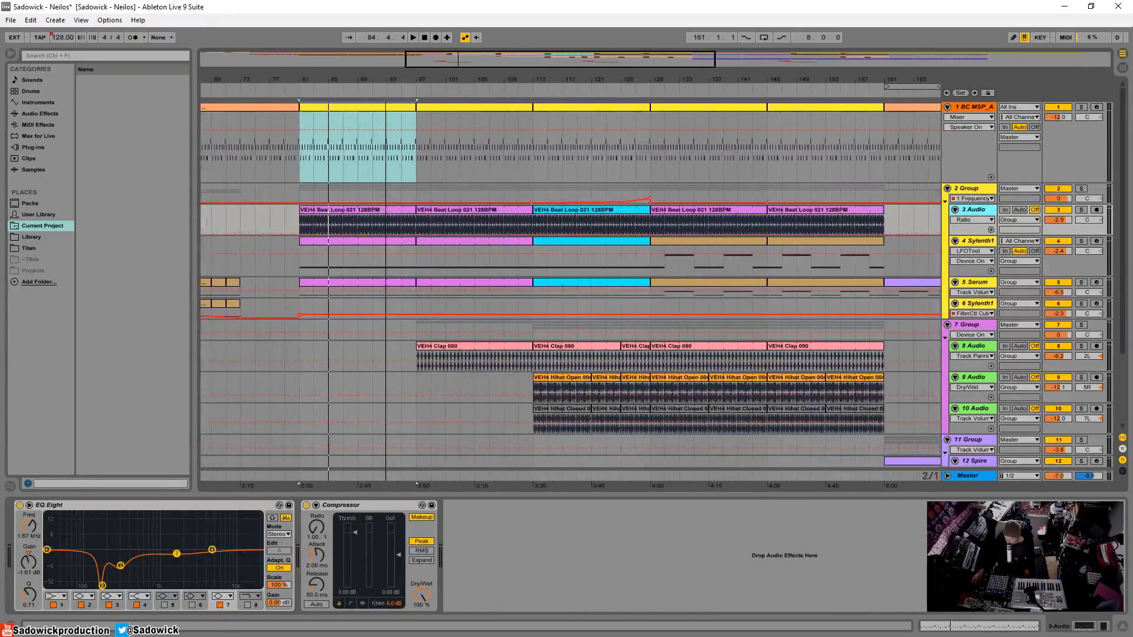
Solo the 3 Audio track, play its first VEH4 Beat Loop clip from bar 81 and show the clip's sample
{"action": "left_click", "coordinate": [1081, 209]}
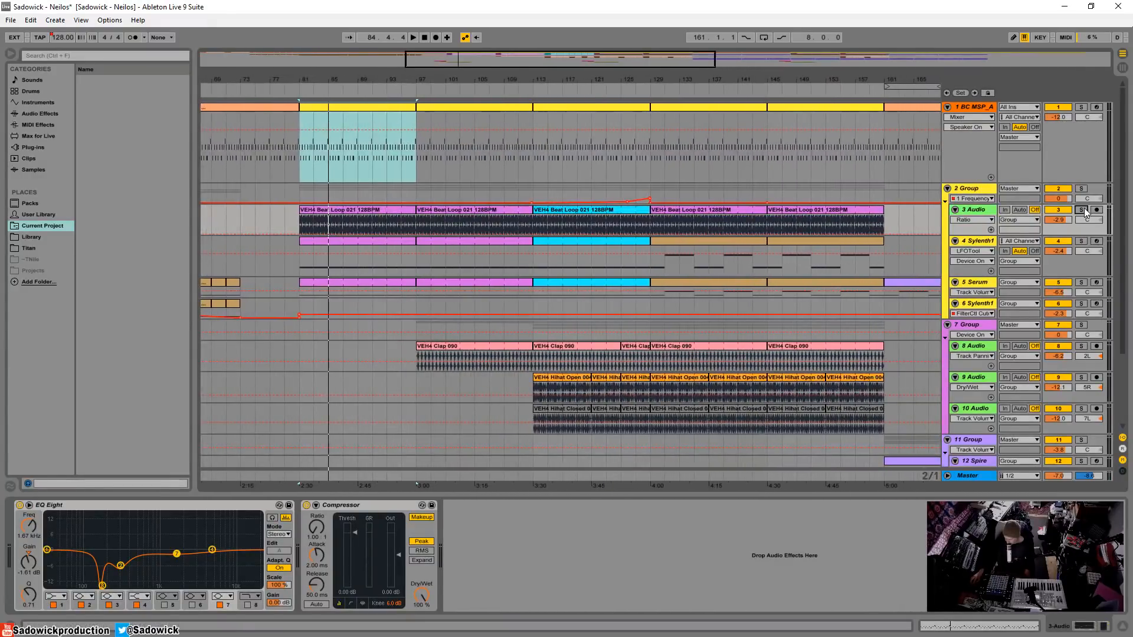
{"action": "left_click", "coordinate": [341, 197]}
{"action": "left_click", "coordinate": [339, 210]}
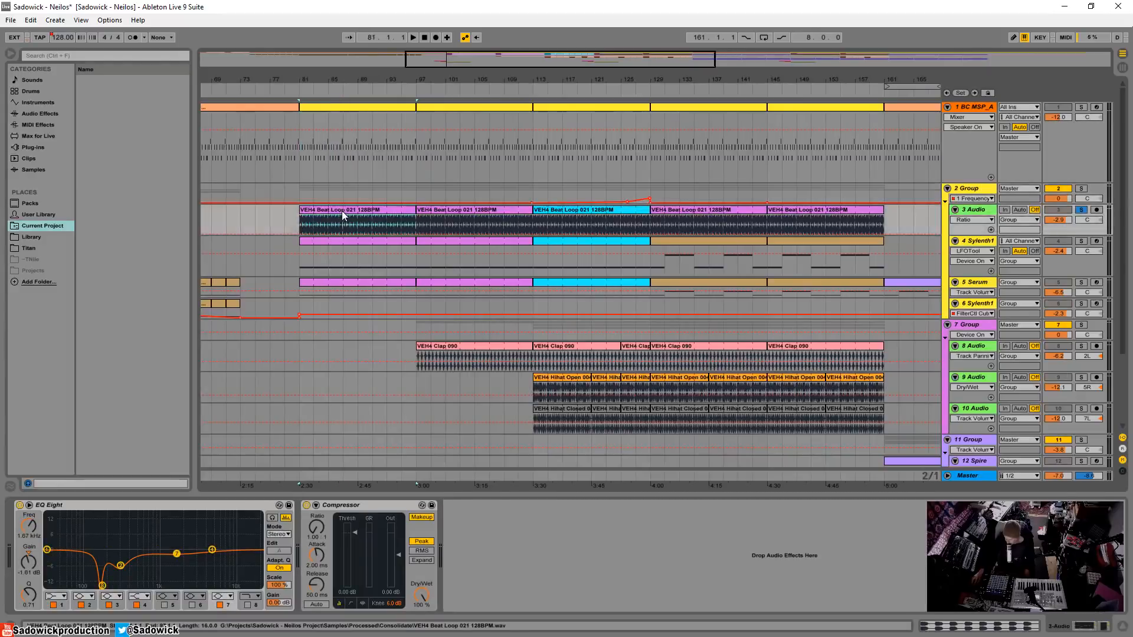
{"action": "key", "text": "space"}
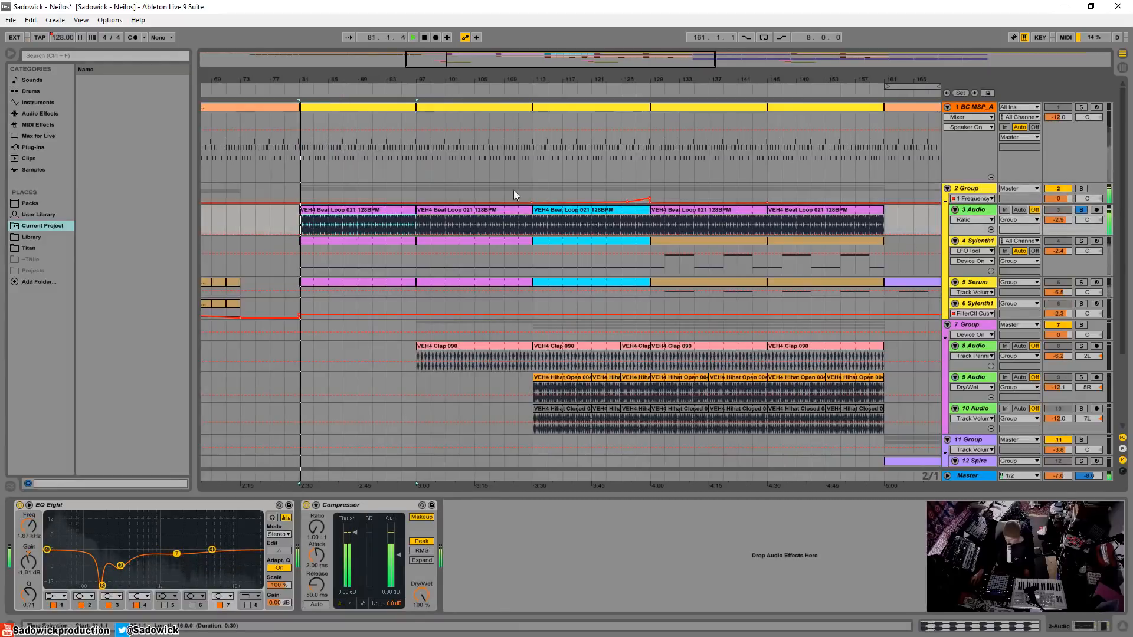
{"action": "double_click", "coordinate": [372, 211]}
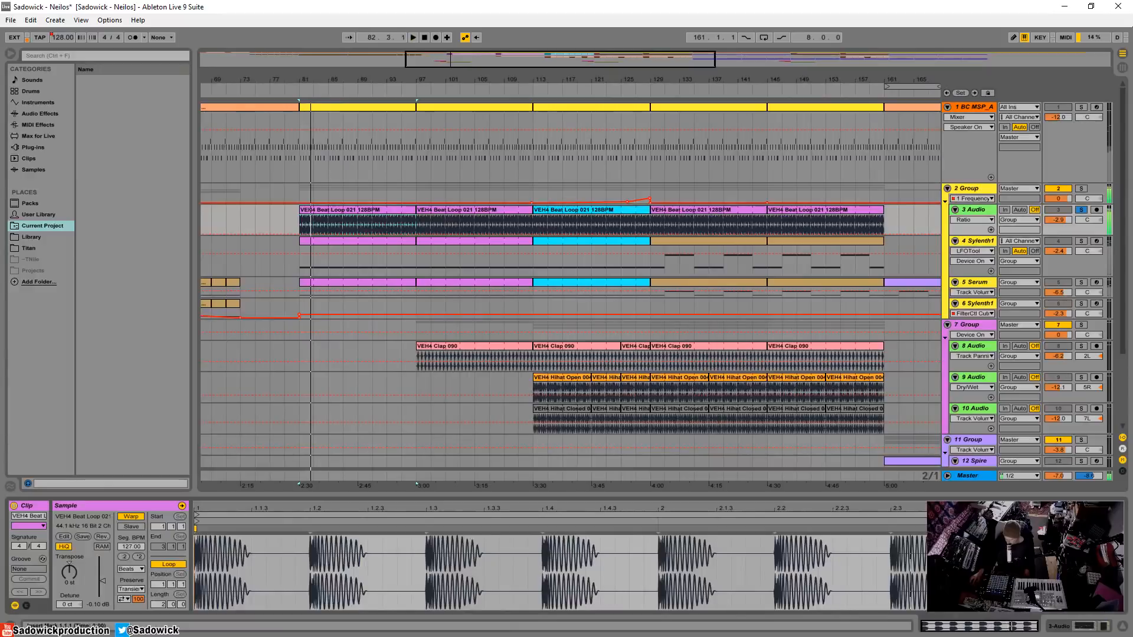
Return to the 3 Audio device chain and select EQ Eight bands 3, 2 and 7 in turn to examine their settings
{"action": "left_click", "coordinate": [1062, 622]}
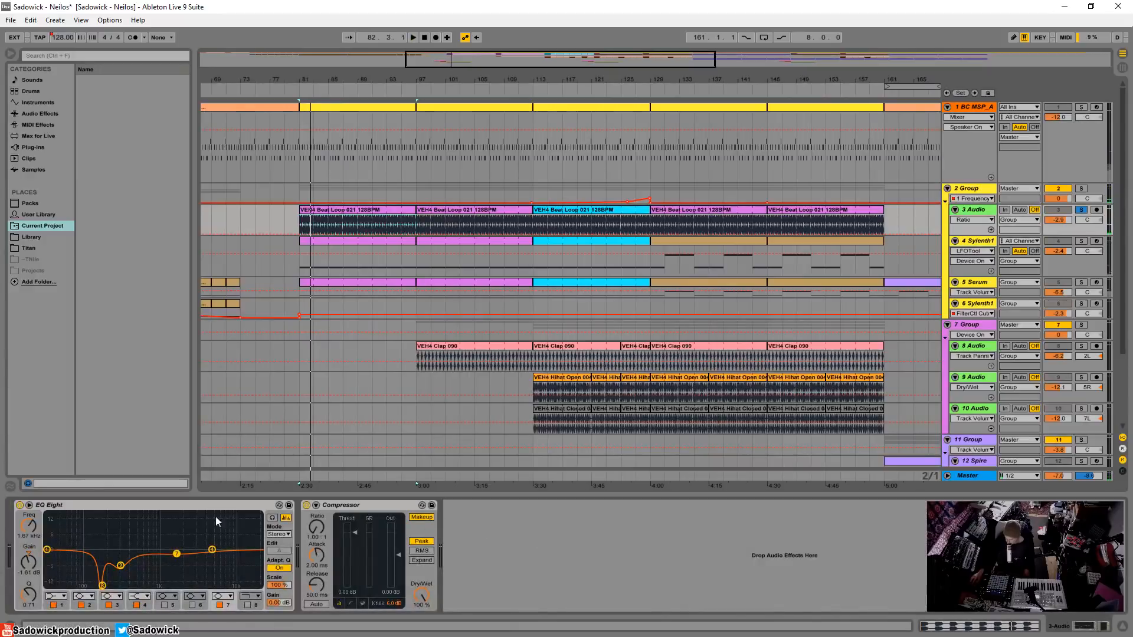
{"action": "left_click", "coordinate": [103, 588]}
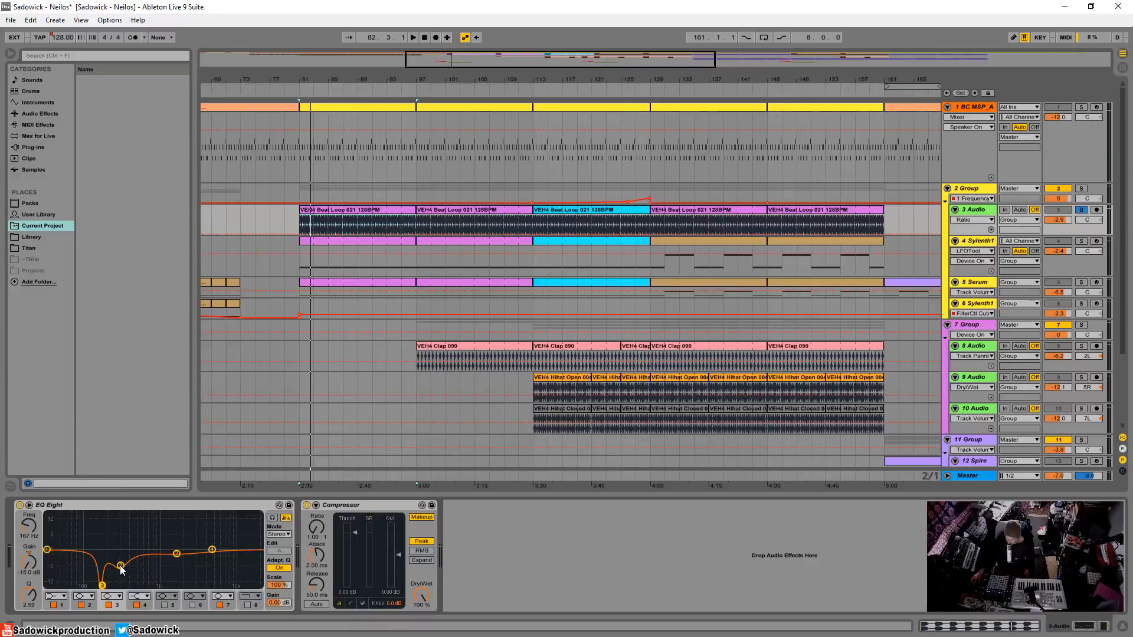
{"action": "left_click", "coordinate": [120, 567]}
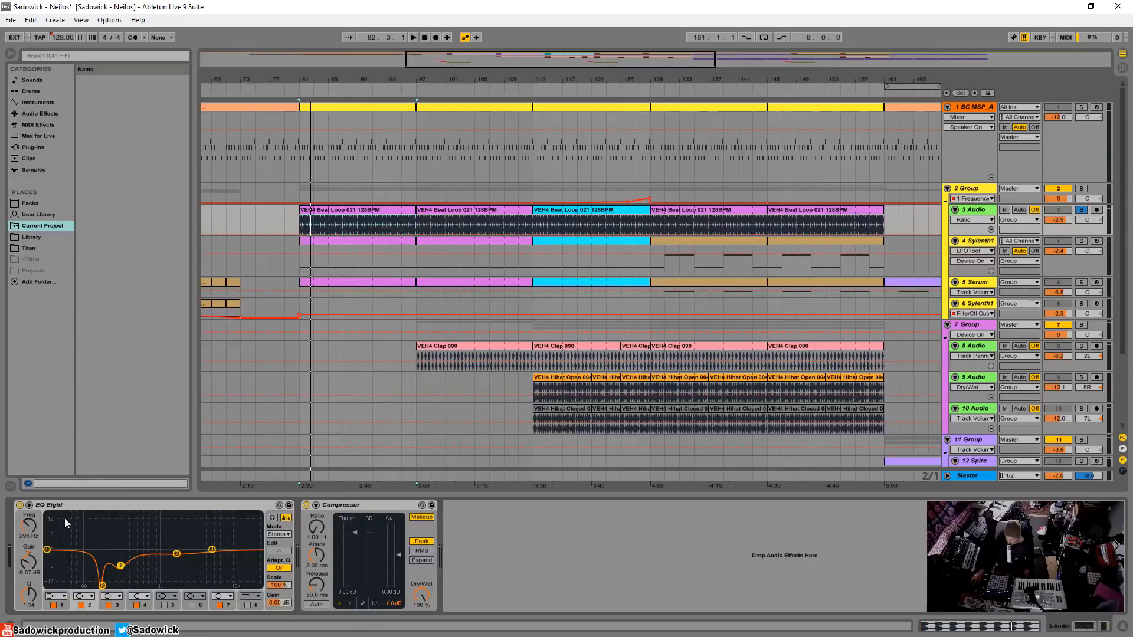
{"action": "left_click", "coordinate": [177, 554]}
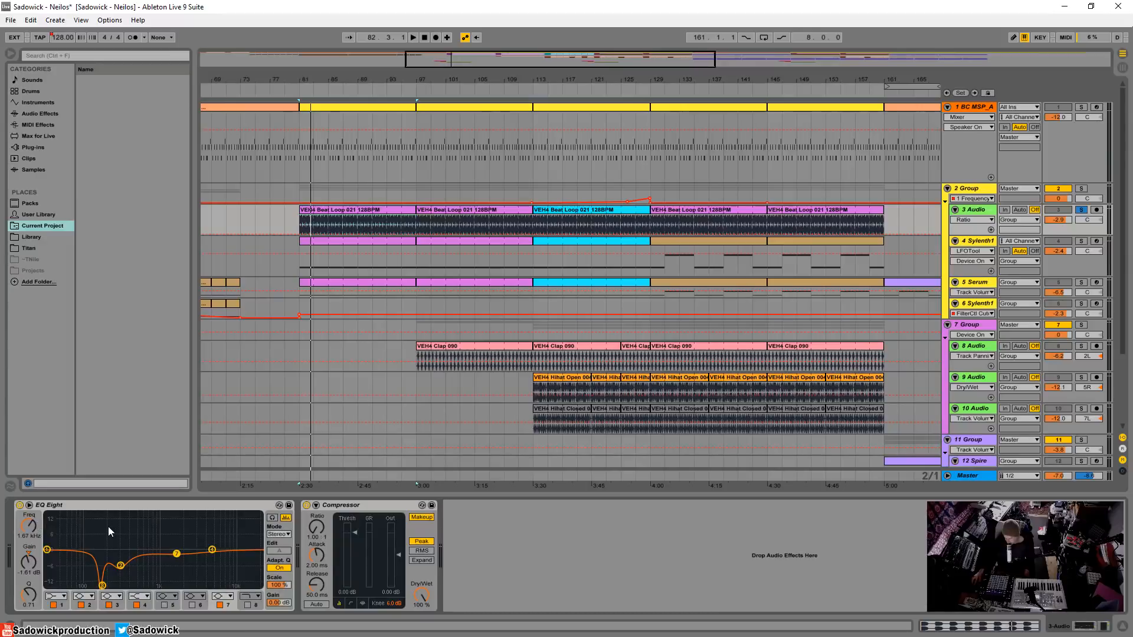
Bypass and re-enable the EQ Eight on 3 Audio while playing the beat loop to compare the sound
{"action": "left_click", "coordinate": [19, 505]}
{"action": "key", "text": "space"}
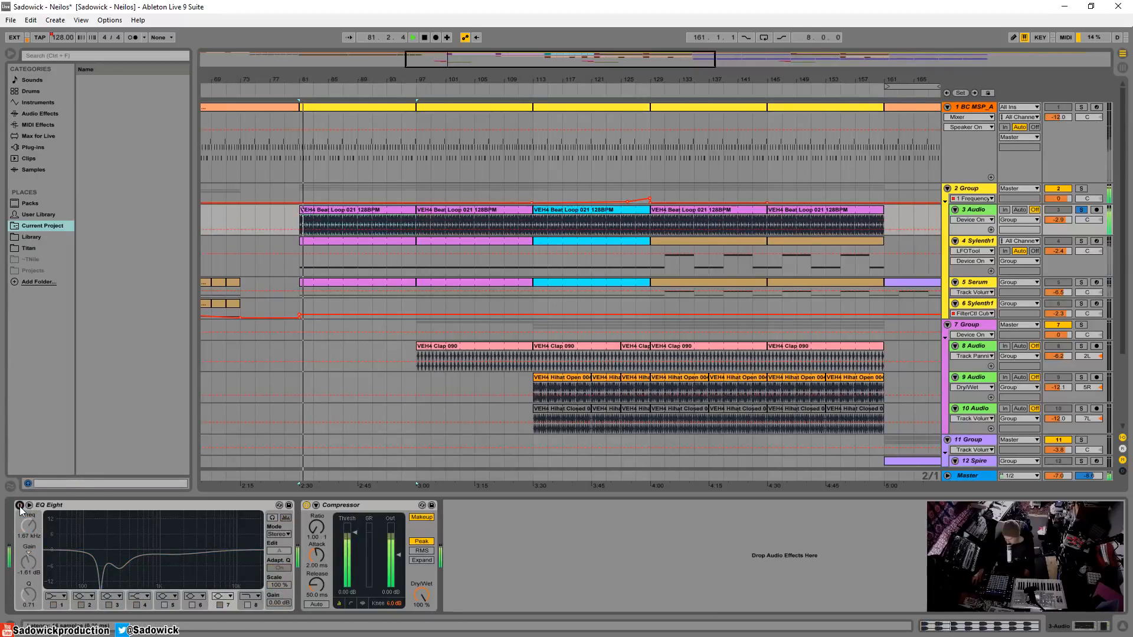
{"action": "left_click", "coordinate": [20, 506]}
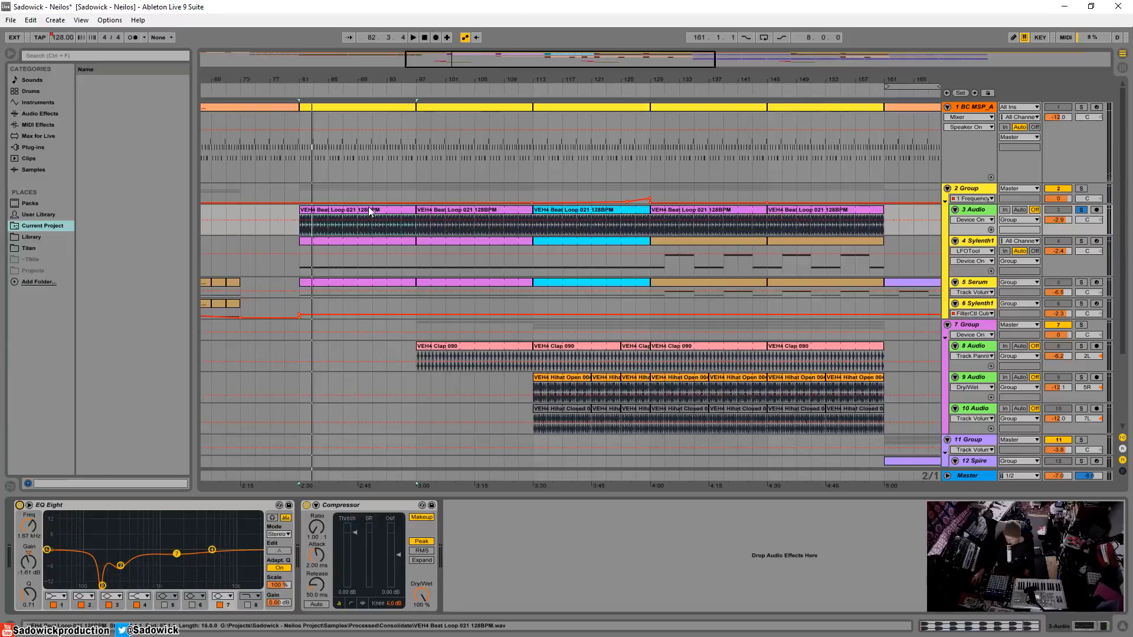
Solo the 4 Sylenth1 track and bypass its first EQ Eight, Simple Delay, Compressor and LFOTool
{"action": "left_click", "coordinate": [1081, 241]}
{"action": "left_click", "coordinate": [379, 252]}
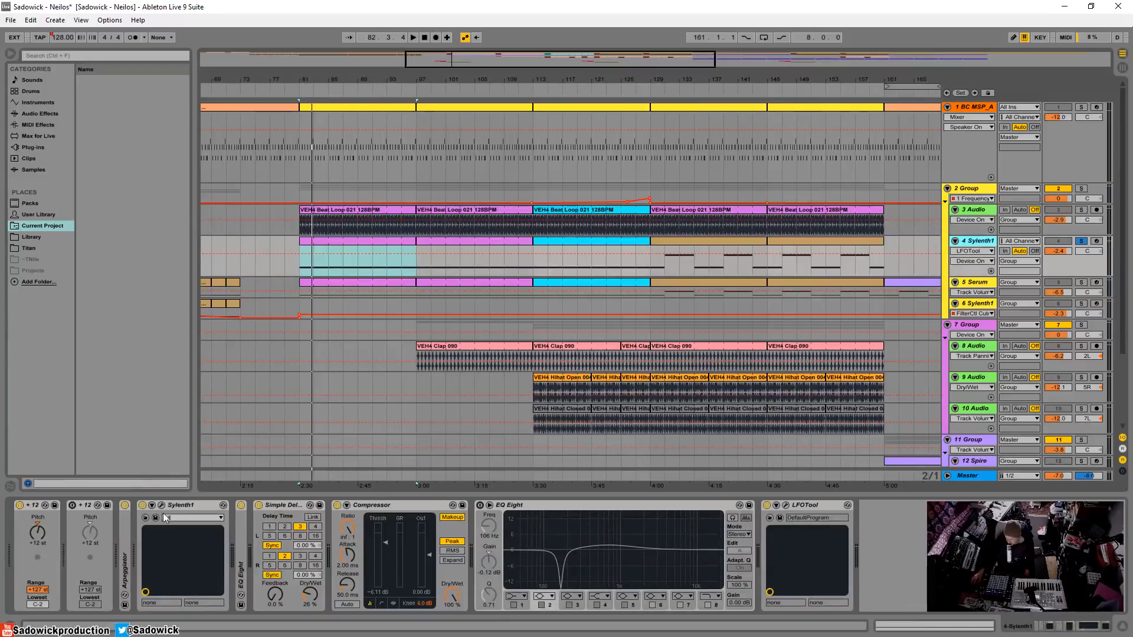
{"action": "left_click", "coordinate": [241, 505]}
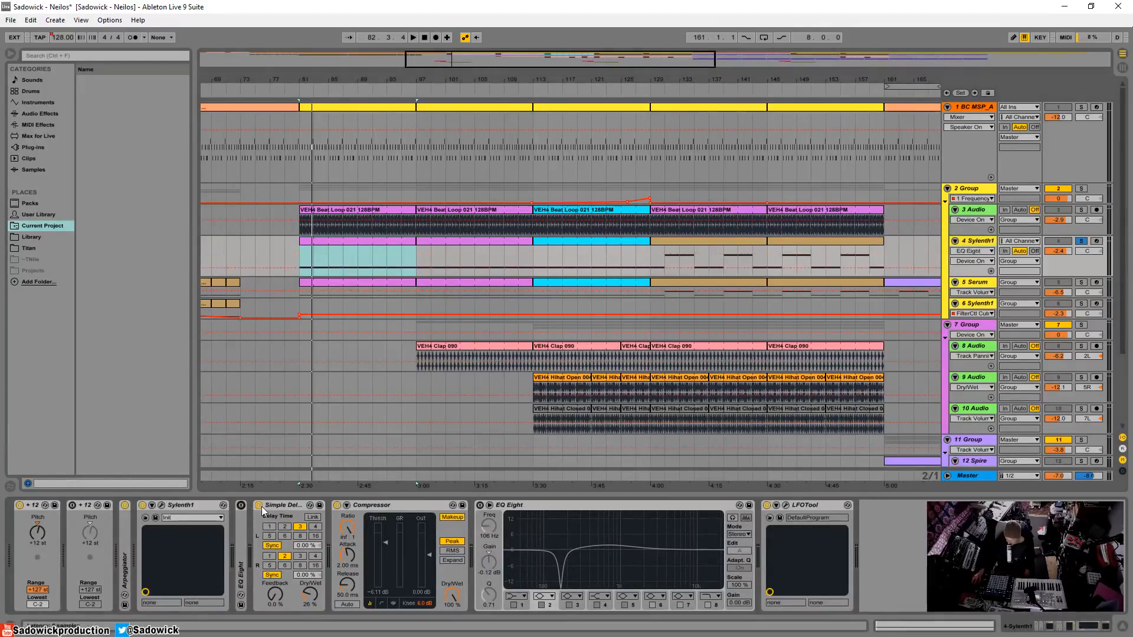
{"action": "left_click", "coordinate": [259, 505]}
{"action": "left_click", "coordinate": [337, 505]}
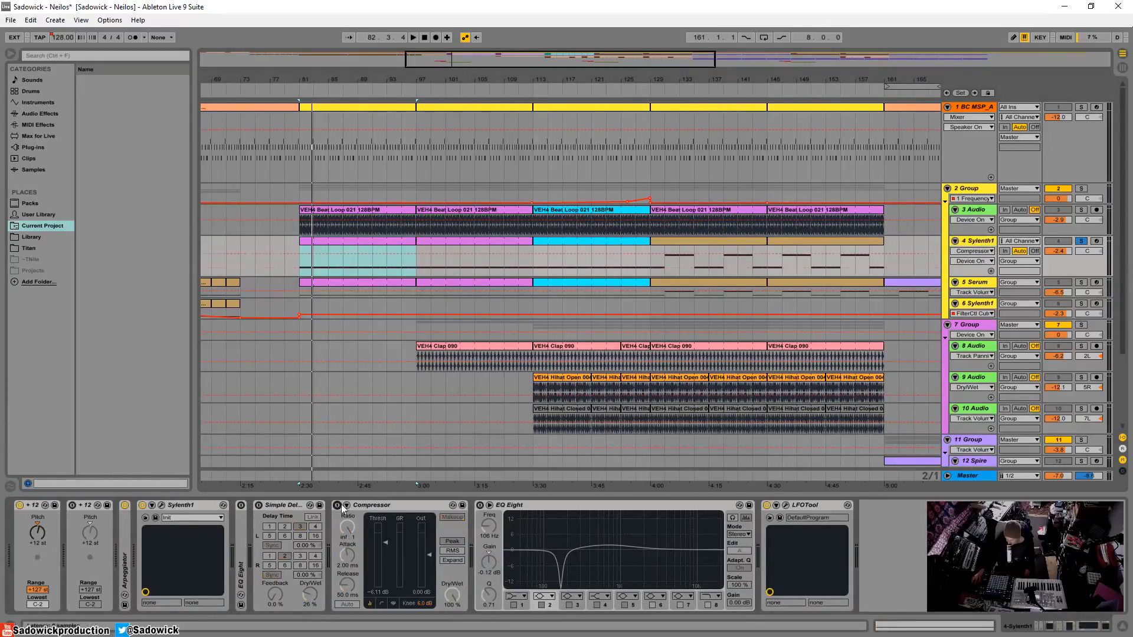
{"action": "left_click", "coordinate": [768, 505]}
Play the first 4 Sylenth1 clip from bar 81 without its effects and examine the Sylenth1 synth's settings
{"action": "left_click", "coordinate": [334, 240]}
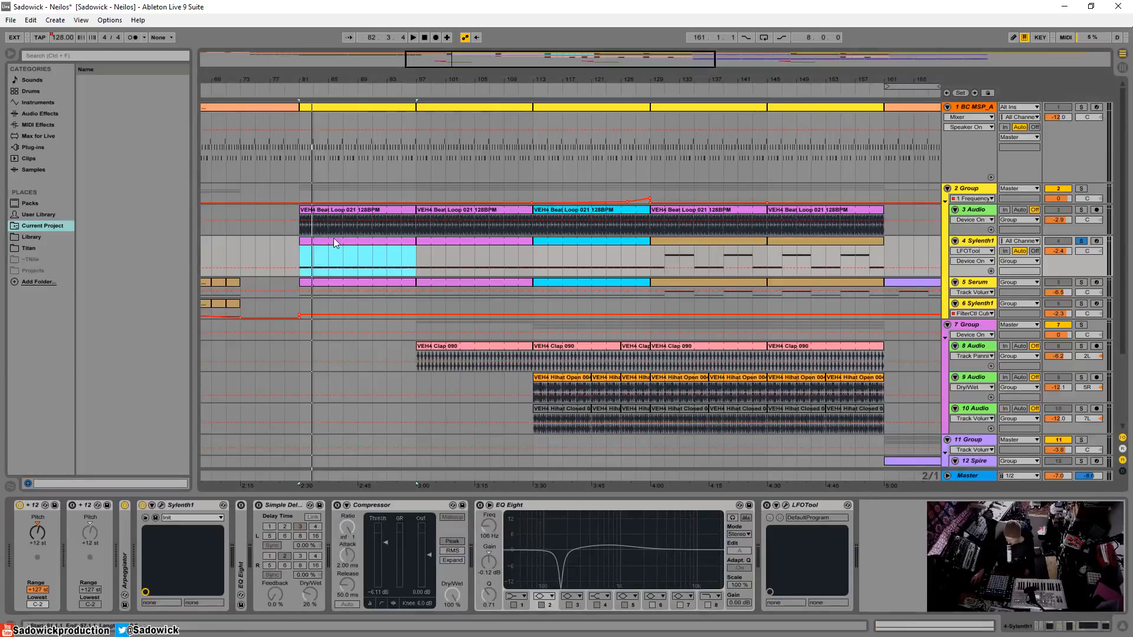
{"action": "key", "text": "space"}
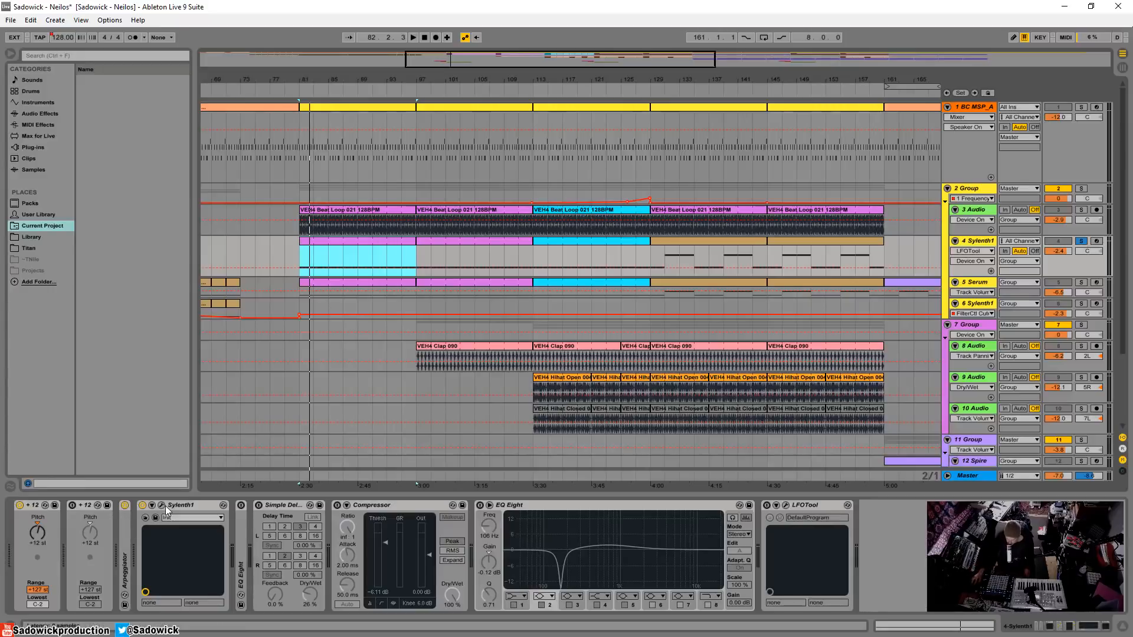
{"action": "left_click_drag", "start_coordinate": [374, 81], "coordinate": [577, 93]}
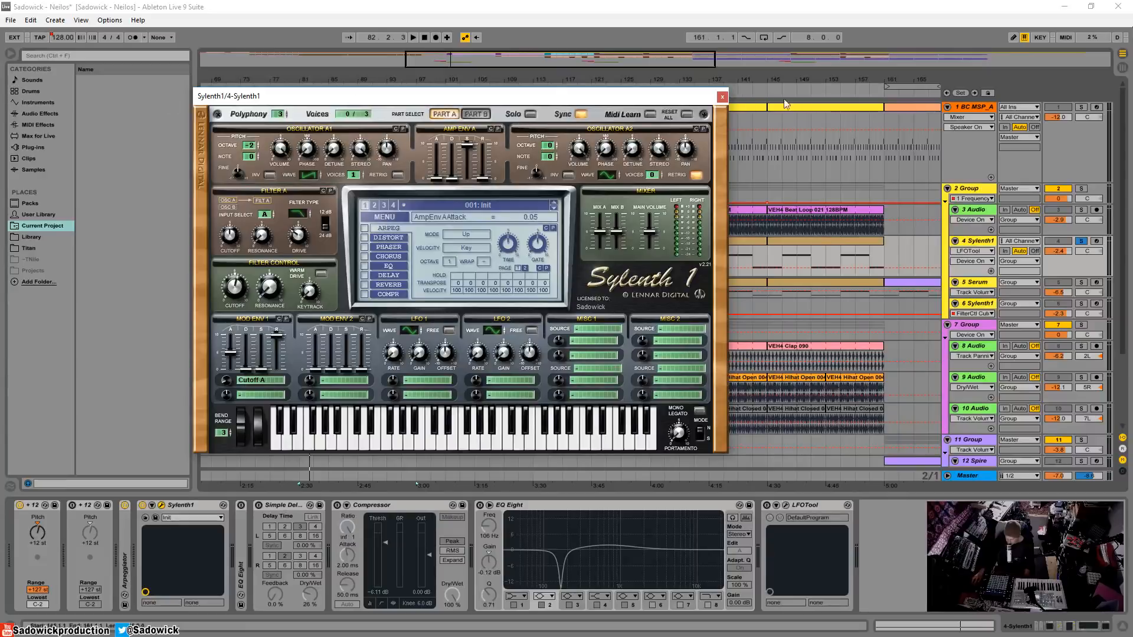
{"action": "left_click", "coordinate": [723, 98]}
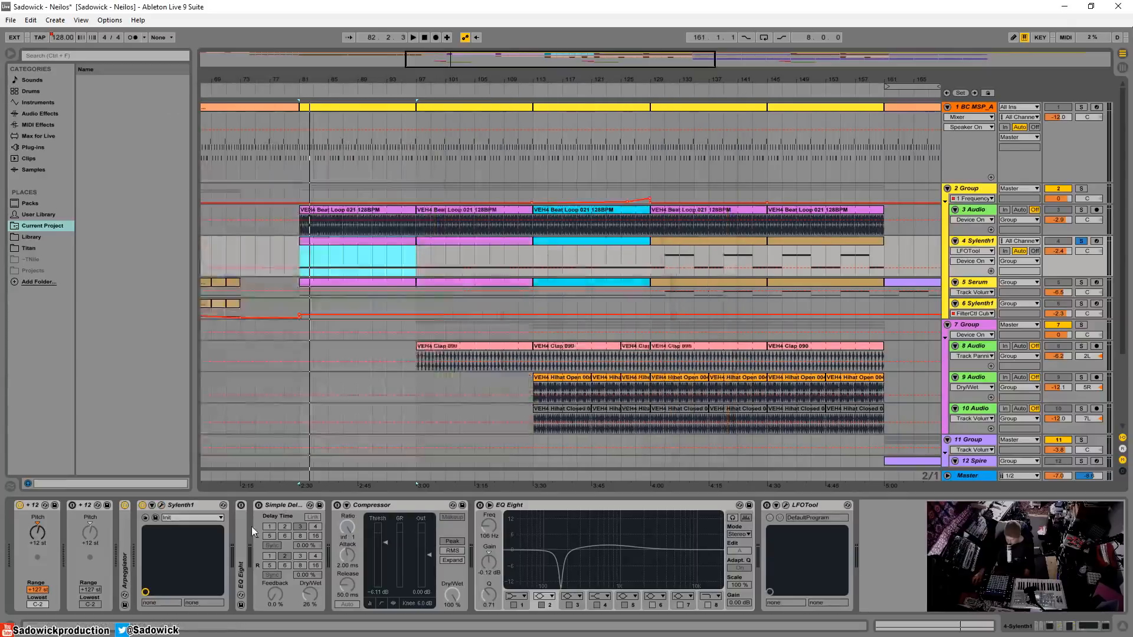
Unfold the first EQ Eight on 4 Sylenth1, compare its on and bypassed sound during playback, and leave it enabled and folded
{"action": "double_click", "coordinate": [242, 531]}
{"action": "left_click", "coordinate": [241, 506]}
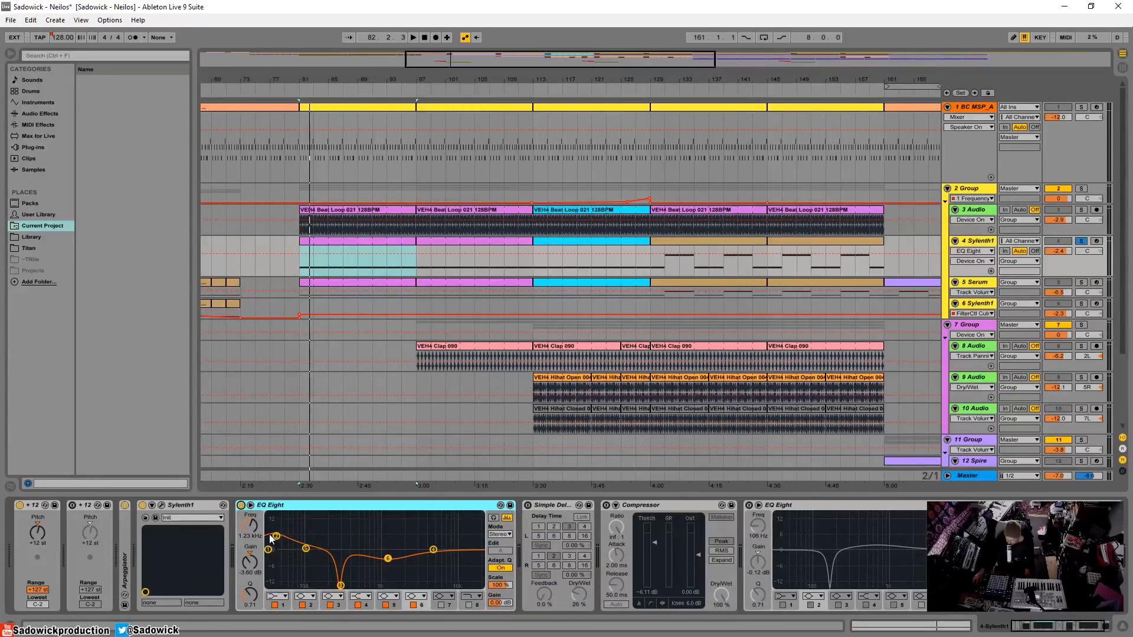
{"action": "key", "text": "space"}
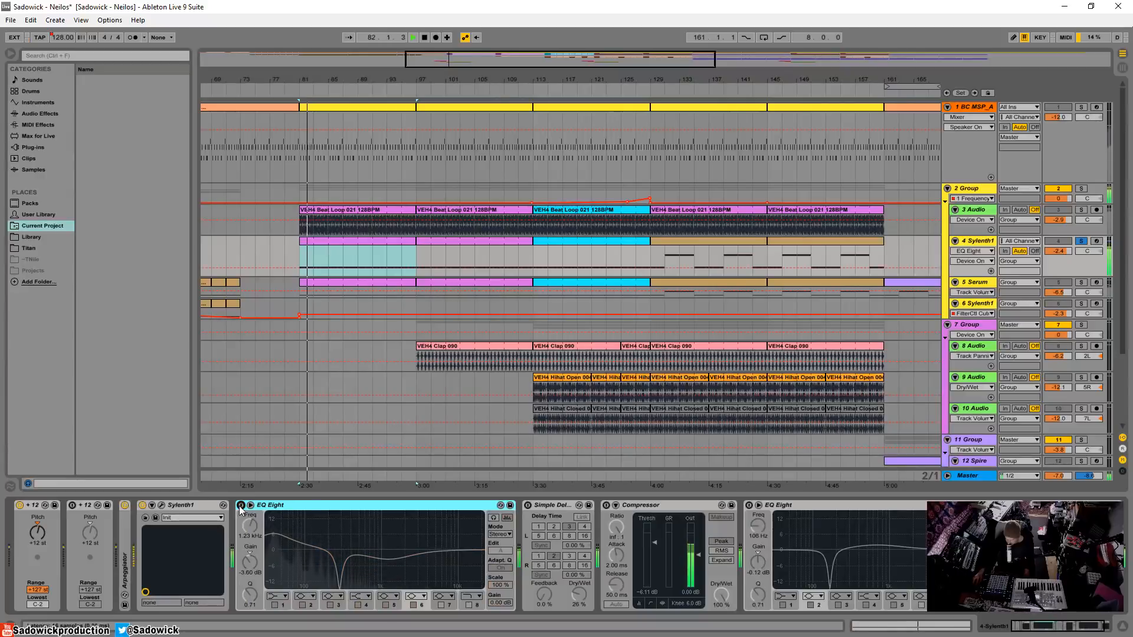
{"action": "left_click", "coordinate": [240, 506]}
{"action": "double_click", "coordinate": [313, 506]}
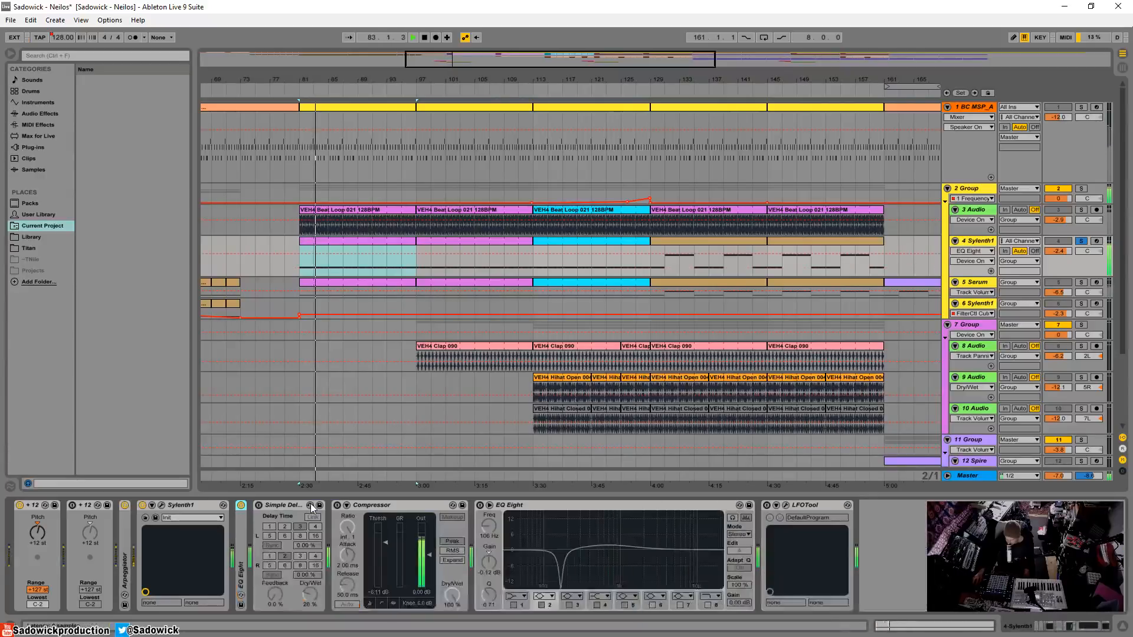
Enable the Simple Delay on 4 Sylenth1 and play the clip from bar 81 to audition it
{"action": "left_click", "coordinate": [260, 506]}
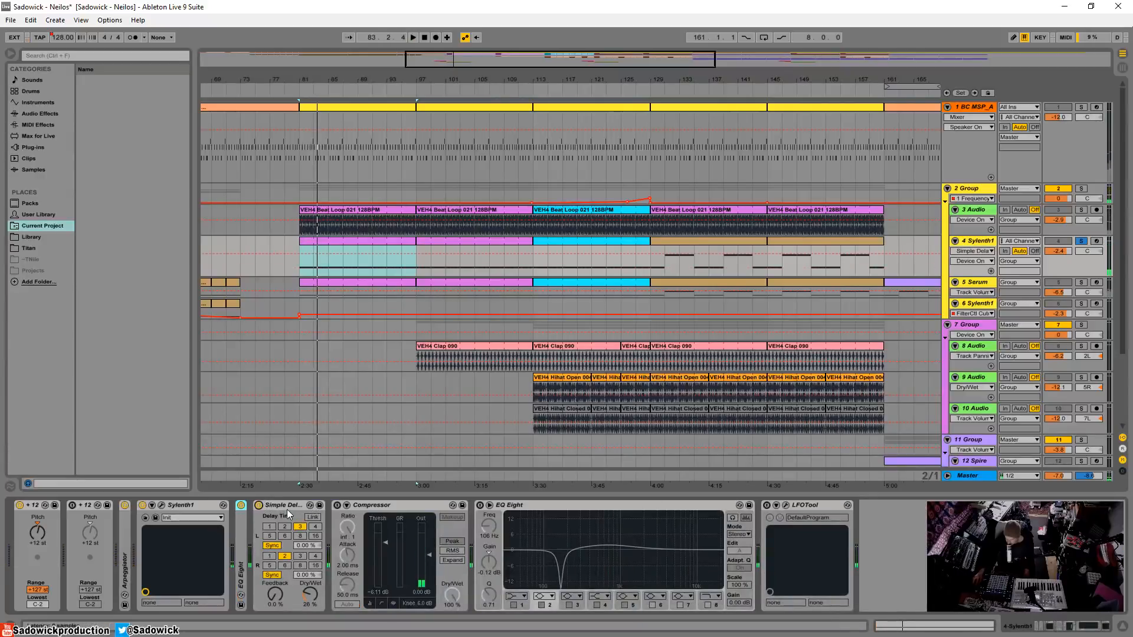
{"action": "key", "text": "space"}
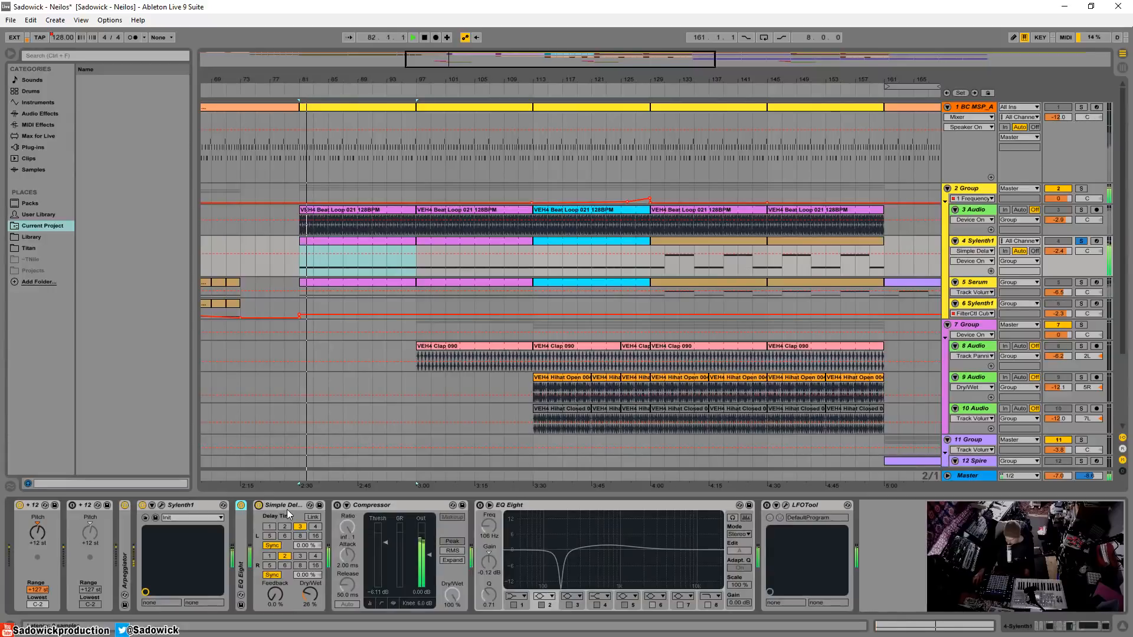
{"action": "key", "text": "space"}
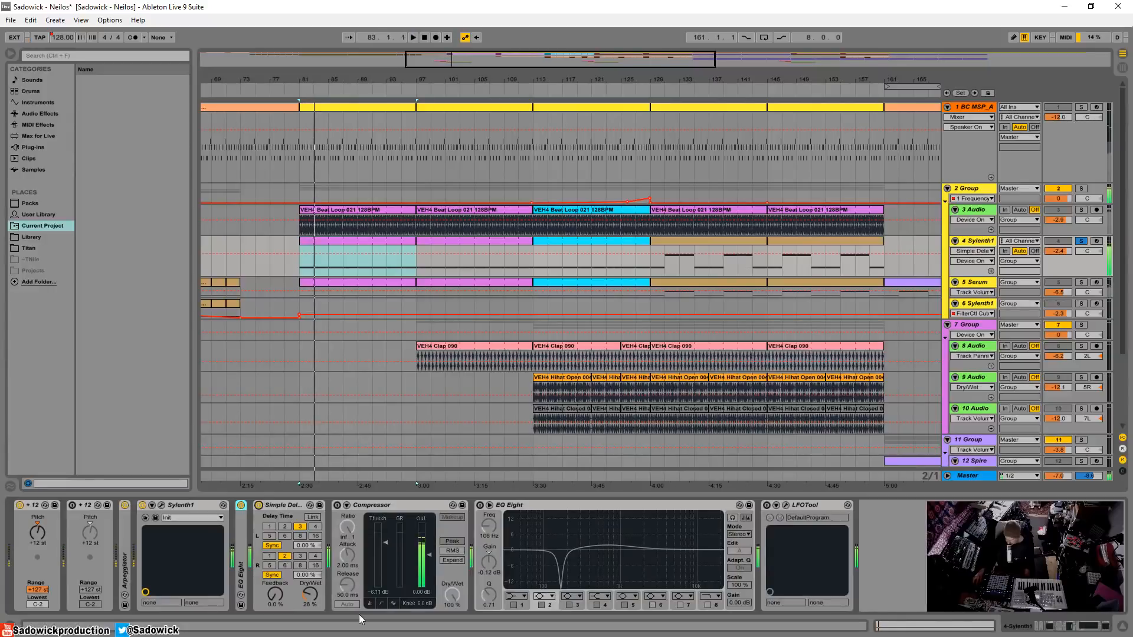
Enable the Compressor on 4 Sylenth1, audition it with the Simple Delay folded, and fold the Compressor as well
{"action": "left_click", "coordinate": [336, 505]}
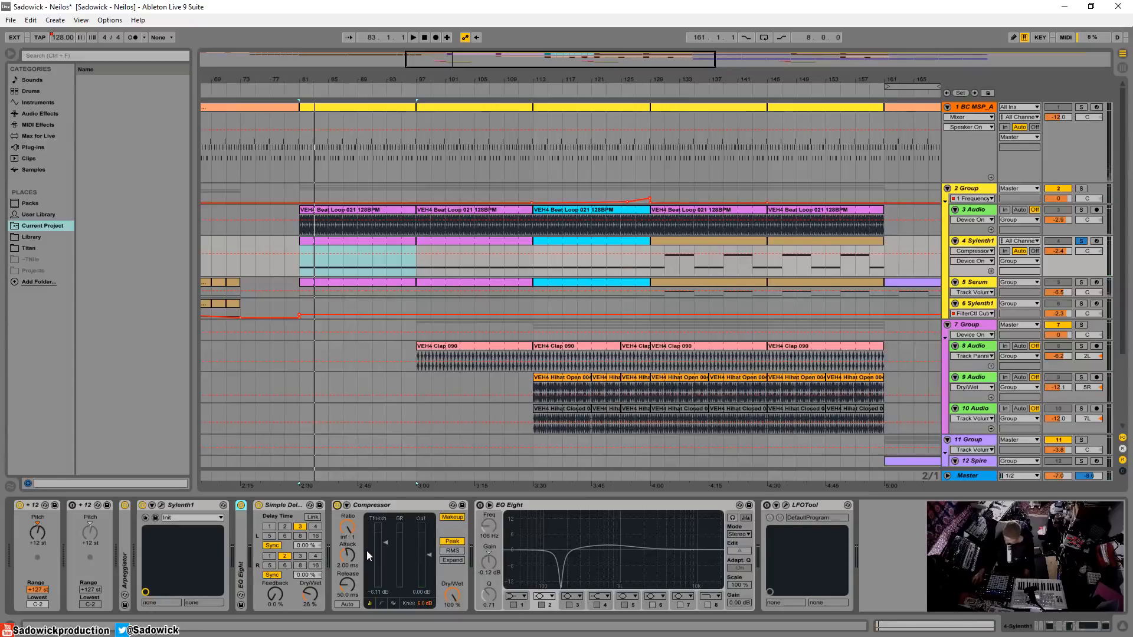
{"action": "double_click", "coordinate": [276, 505]}
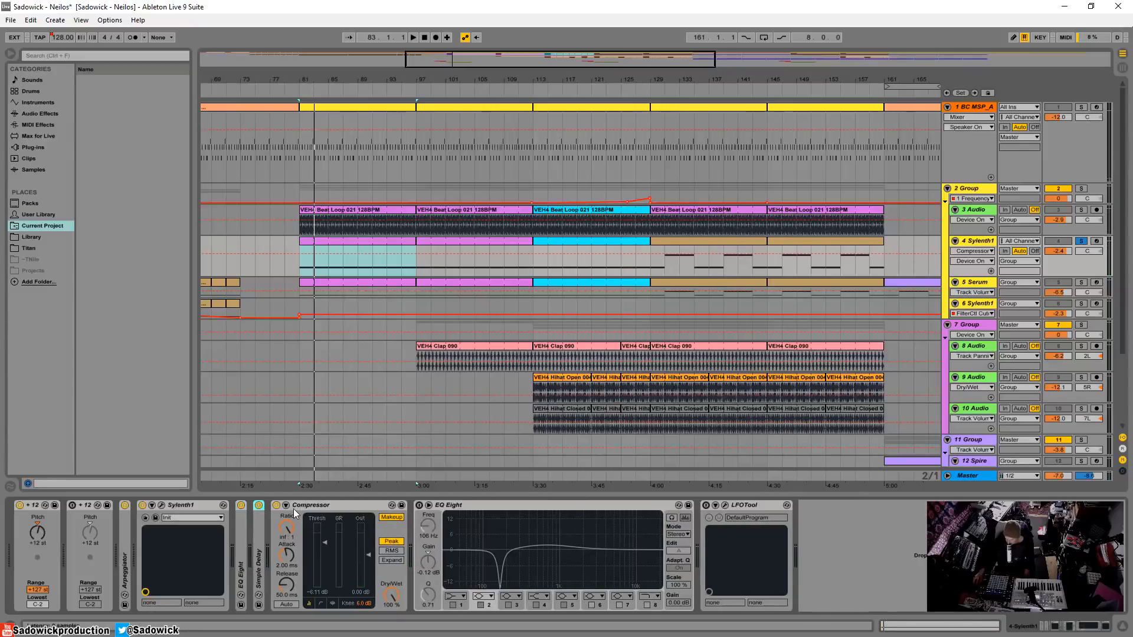
{"action": "key", "text": "space"}
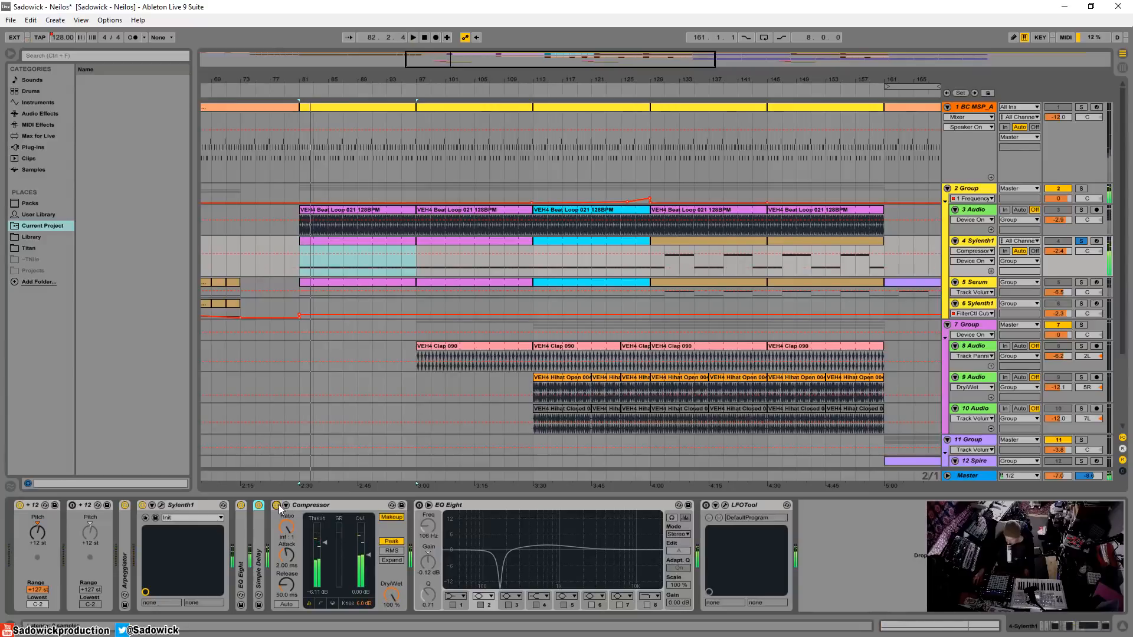
{"action": "left_click", "coordinate": [328, 504]}
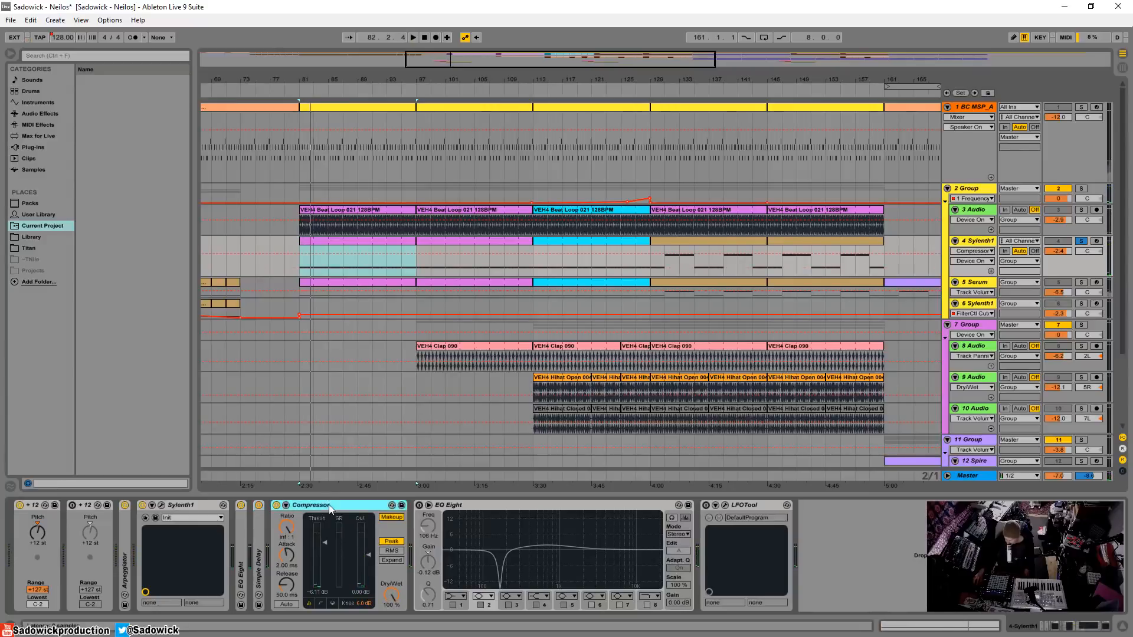
{"action": "double_click", "coordinate": [328, 504]}
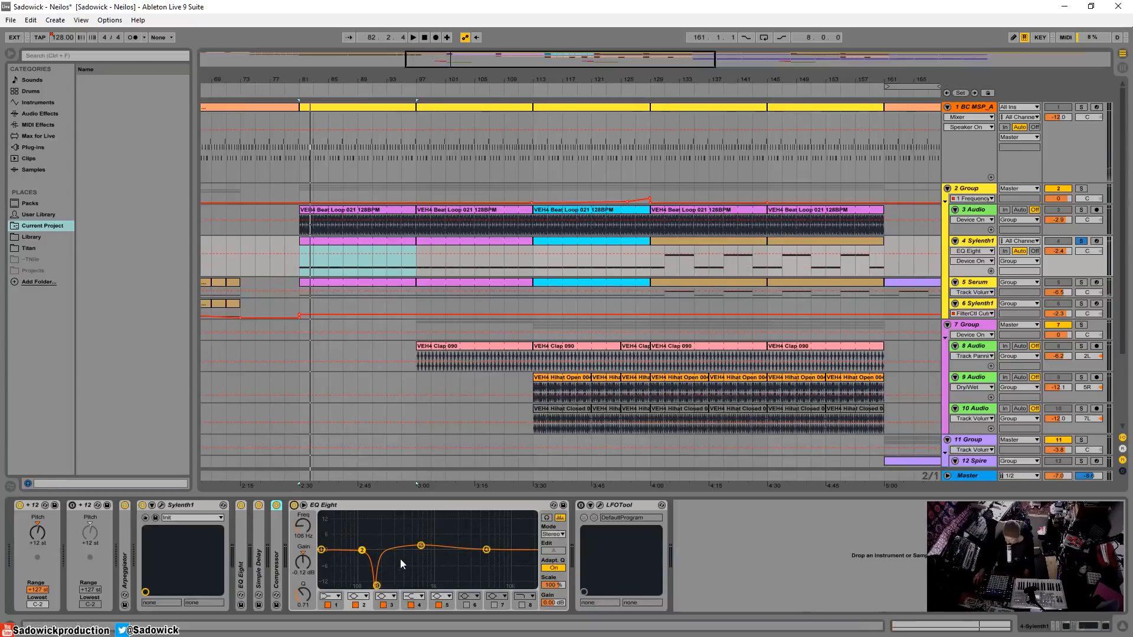
Examine the second EQ Eight's 167 Hz and 658 Hz bands on 4 Sylenth1, then bypass and re-enable it during playback
{"action": "left_click", "coordinate": [378, 587]}
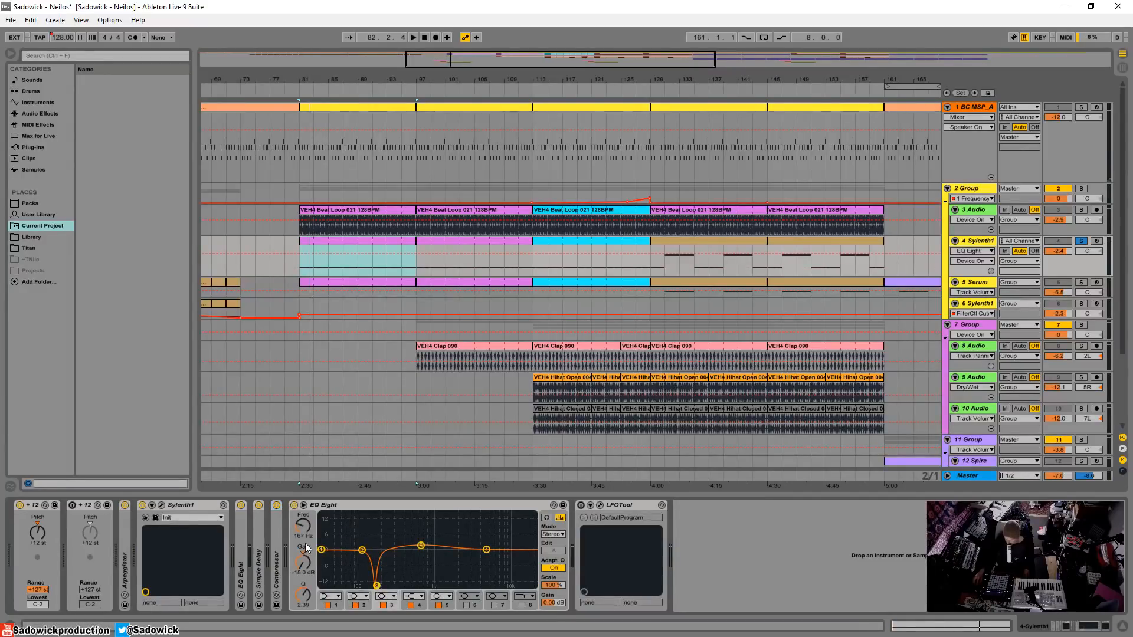
{"action": "left_click", "coordinate": [422, 547]}
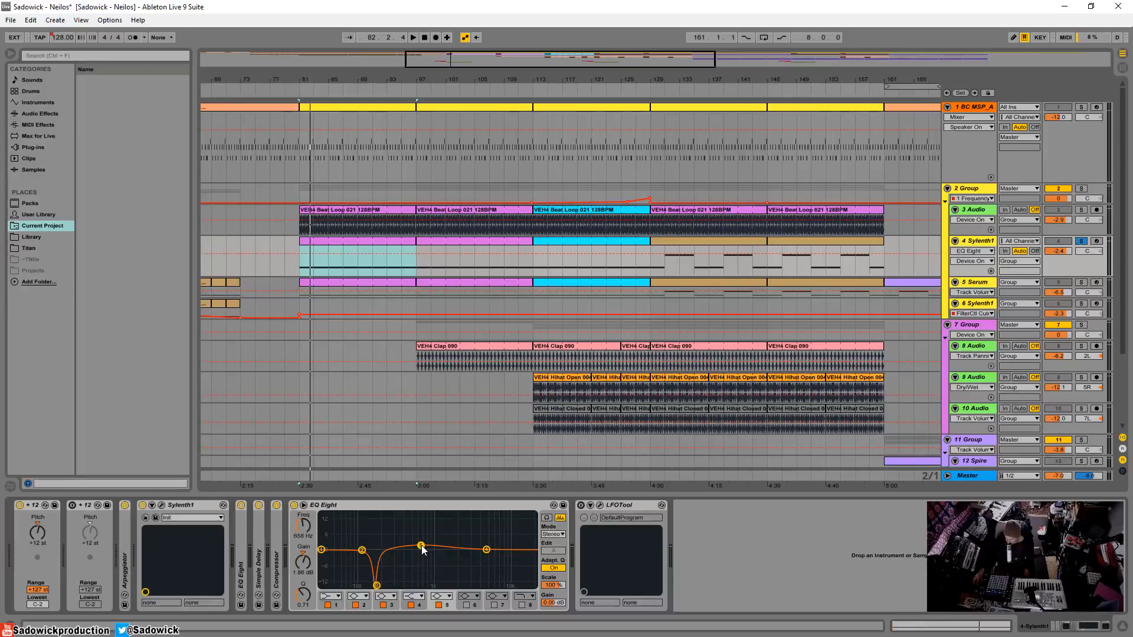
{"action": "key", "text": "space"}
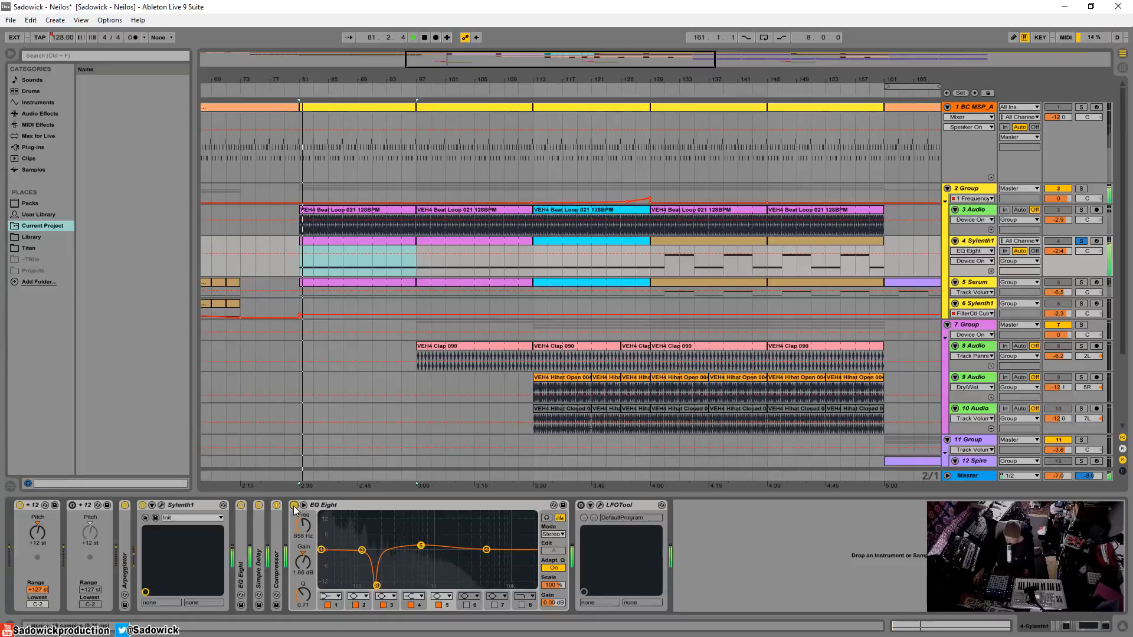
{"action": "left_click", "coordinate": [294, 506]}
{"action": "left_click", "coordinate": [294, 505]}
{"action": "key", "text": "space"}
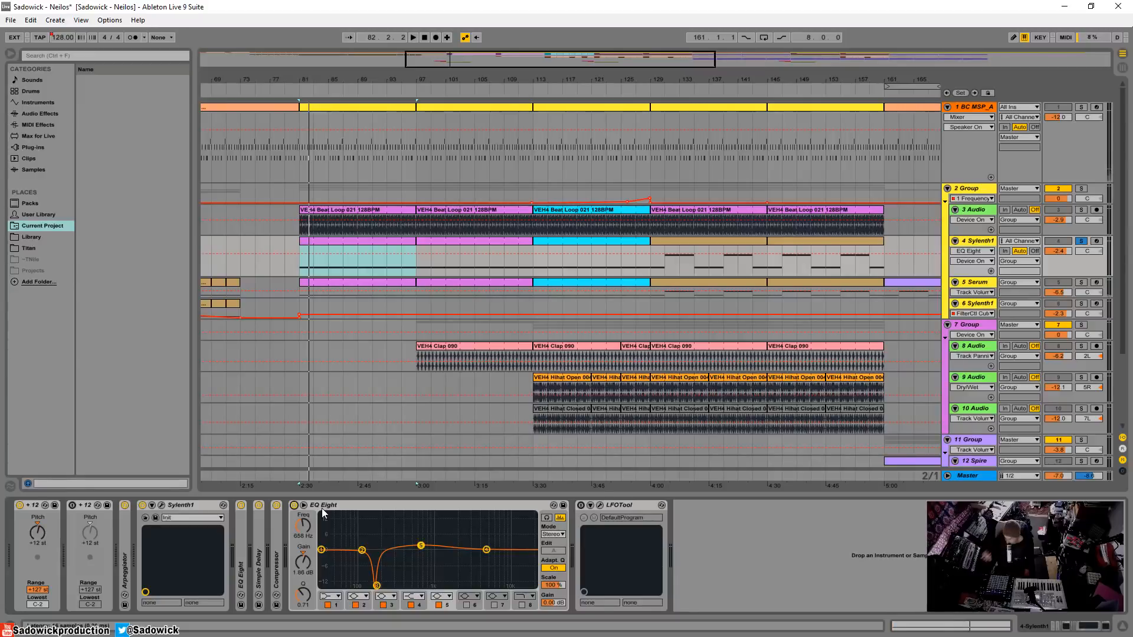
Play the 4 Sylenth1 clip, enable its LFOTool and view the plug-in's volume-shaping curve
{"action": "key", "text": "space"}
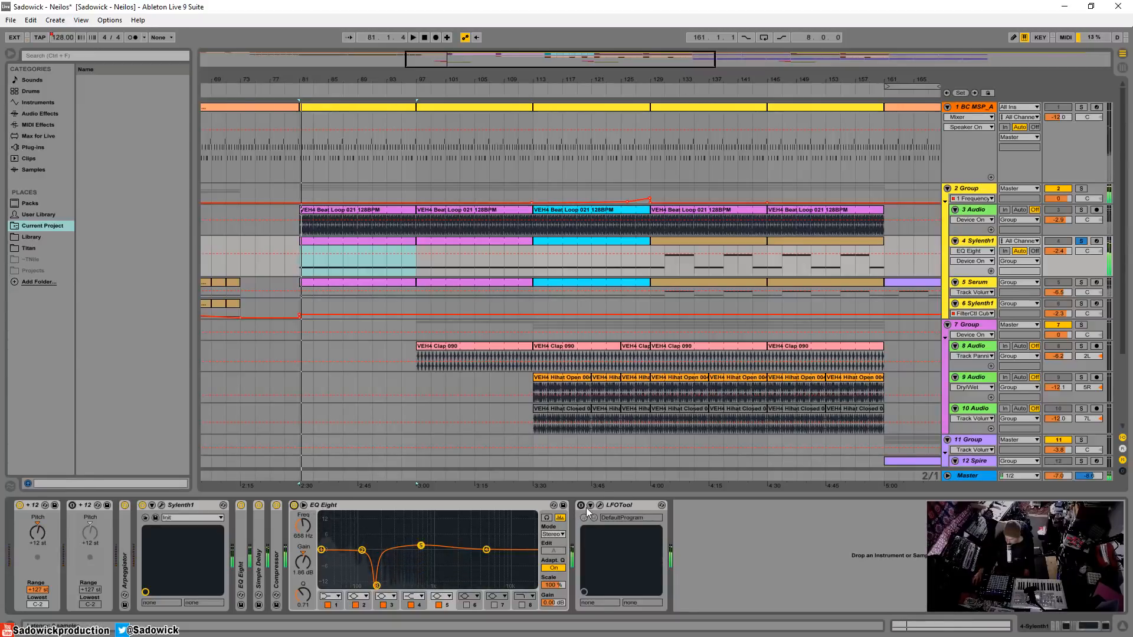
{"action": "left_click", "coordinate": [600, 505]}
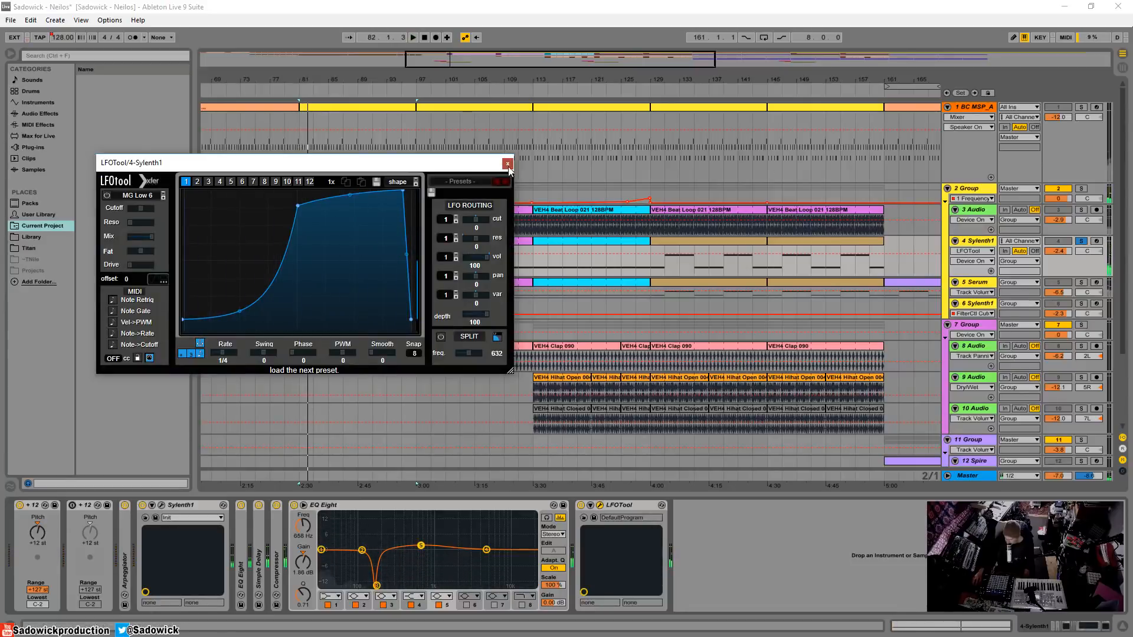
{"action": "left_click", "coordinate": [599, 505]}
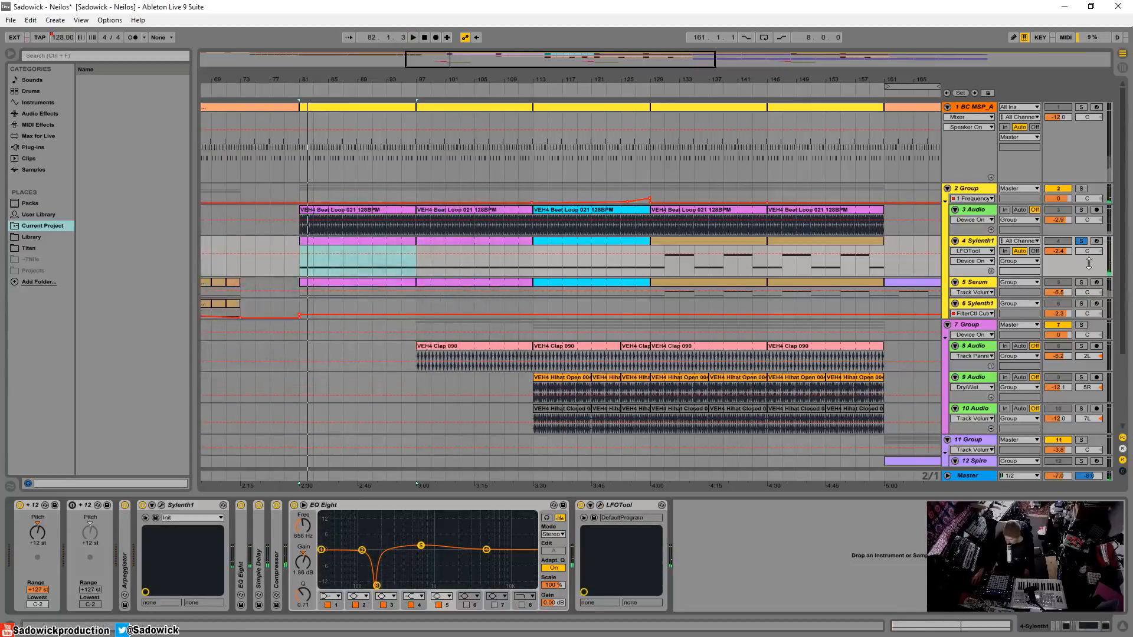
Solo 3 Audio together with 4 Sylenth1 and play both tracks from bar 81
{"action": "left_click", "coordinate": [1081, 210]}
{"action": "left_click", "coordinate": [341, 215]}
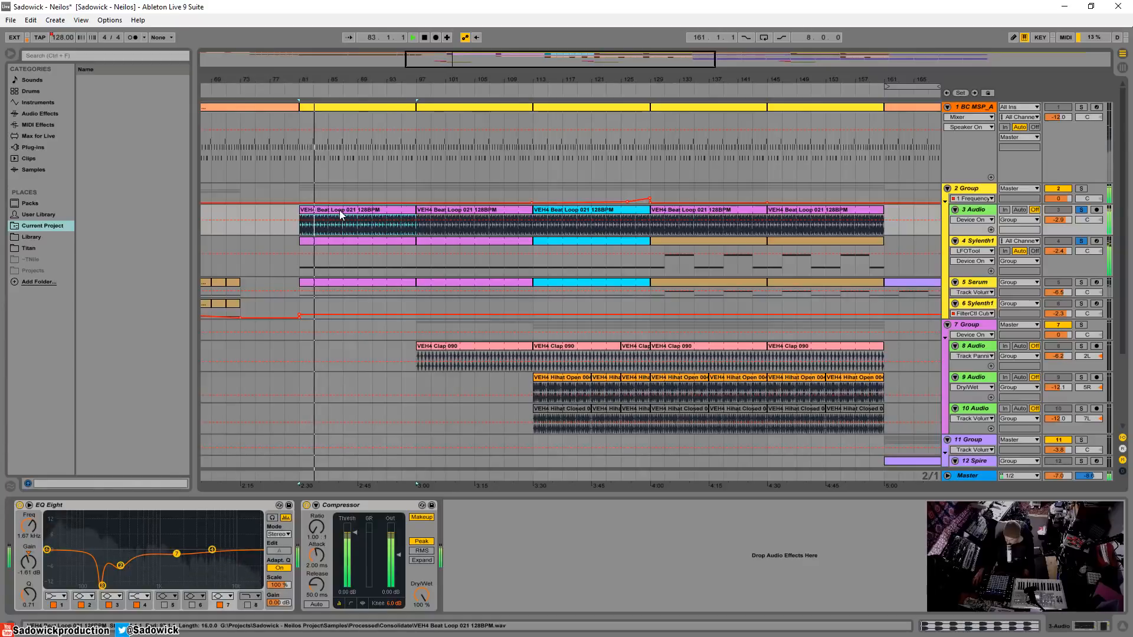
{"action": "key", "text": "space"}
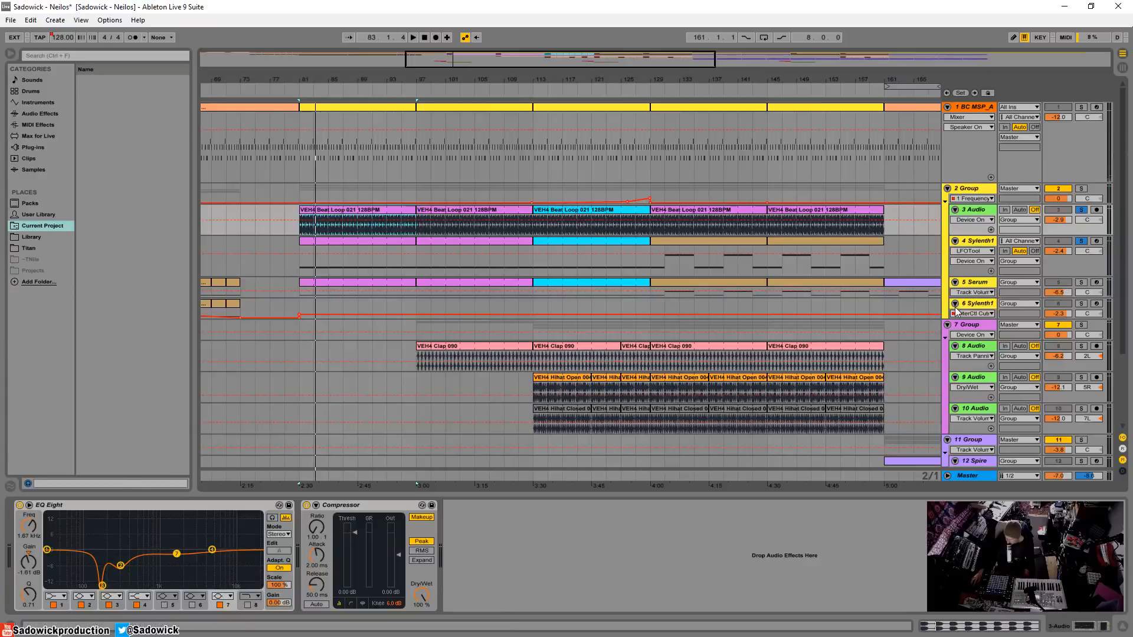
Solo only the 5 Serum track, select its first clip at bar 81 and show its device chain
{"action": "left_click", "coordinate": [1081, 283]}
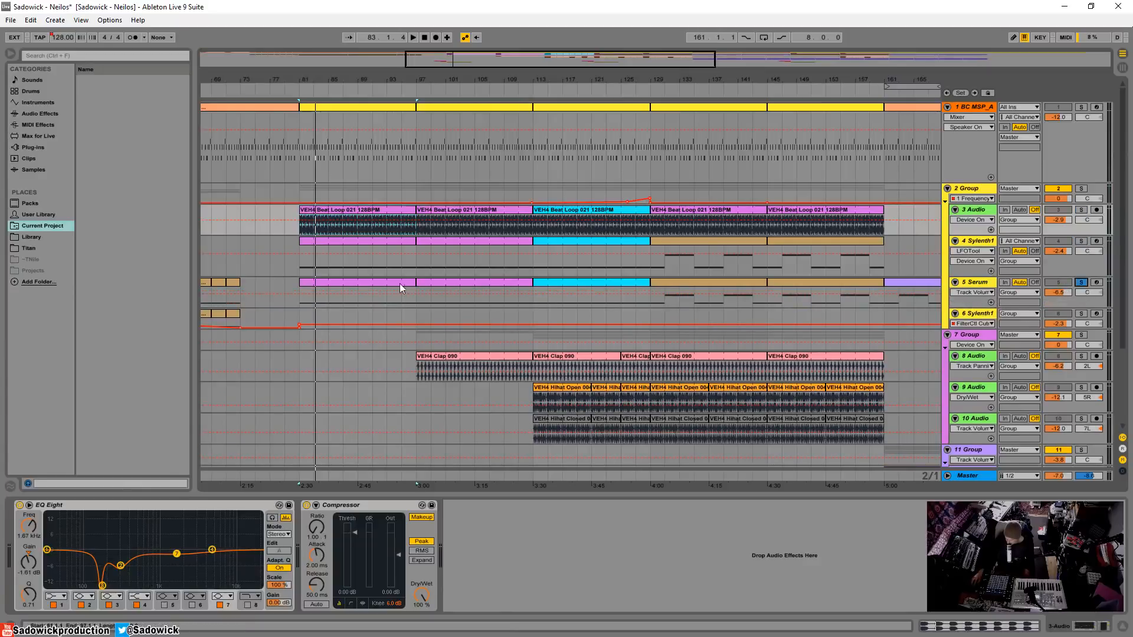
{"action": "left_click", "coordinate": [360, 289]}
{"action": "double_click", "coordinate": [363, 290]}
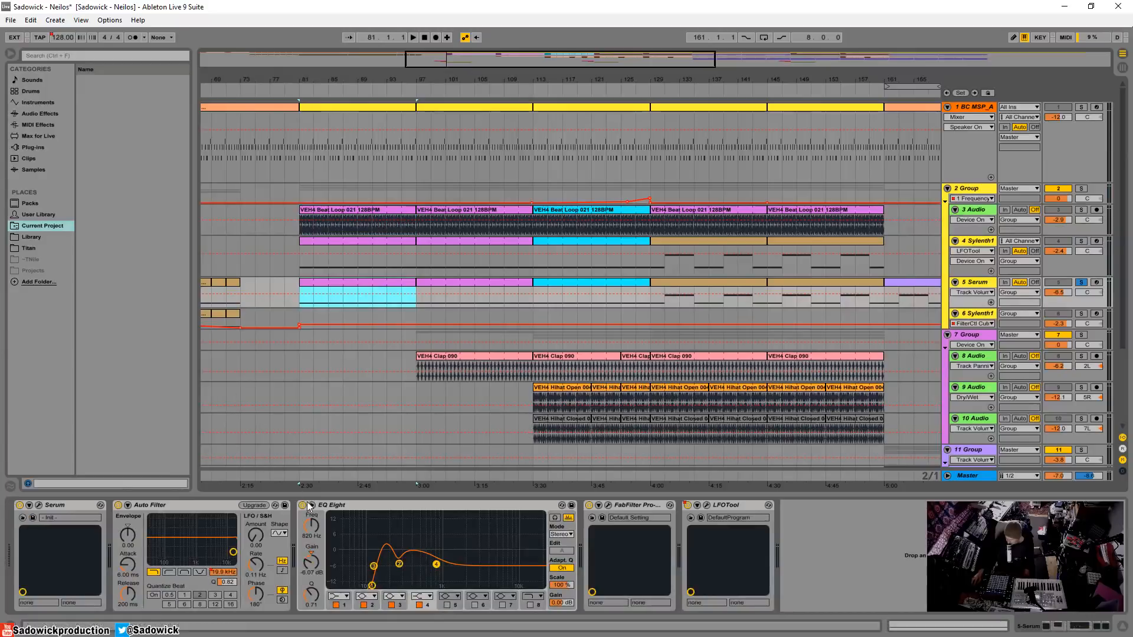
Play the 5 Serum clip and examine the Serum synth's oscillator page, FX page and LFO settings
{"action": "left_click", "coordinate": [39, 505]}
{"action": "left_click_drag", "start_coordinate": [335, 86], "coordinate": [471, 72]}
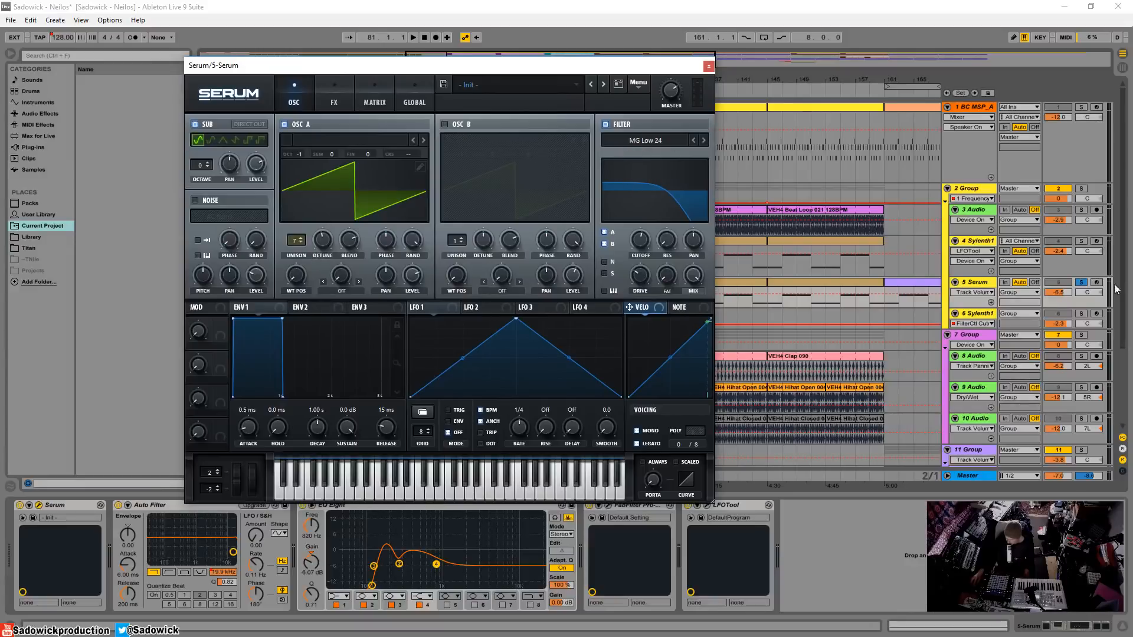
{"action": "key", "text": "space"}
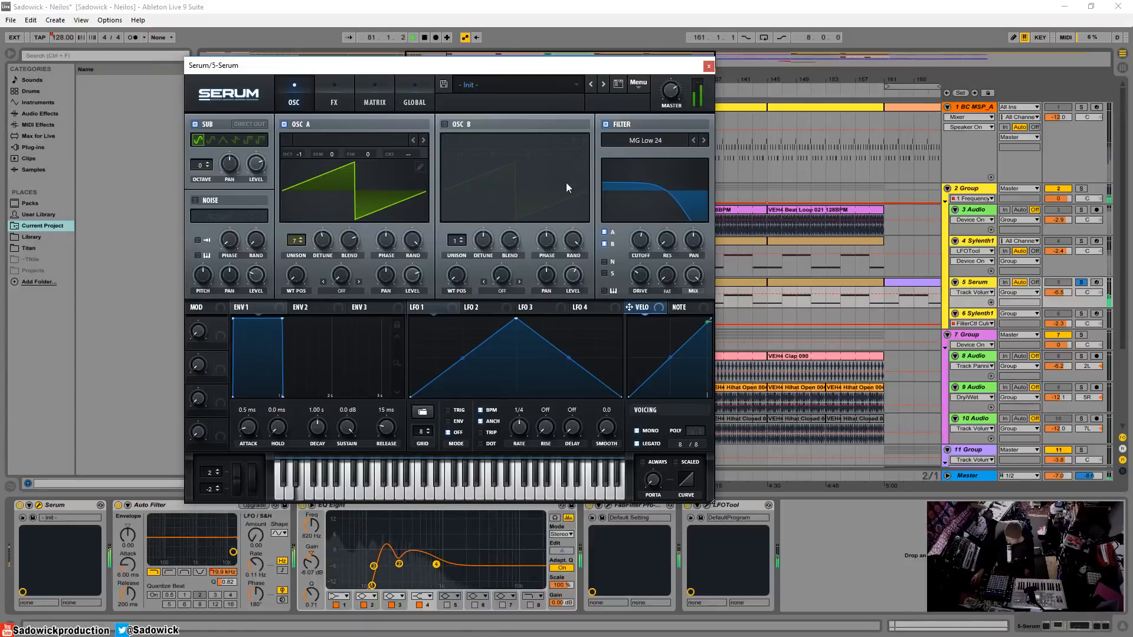
{"action": "left_click", "coordinate": [334, 102]}
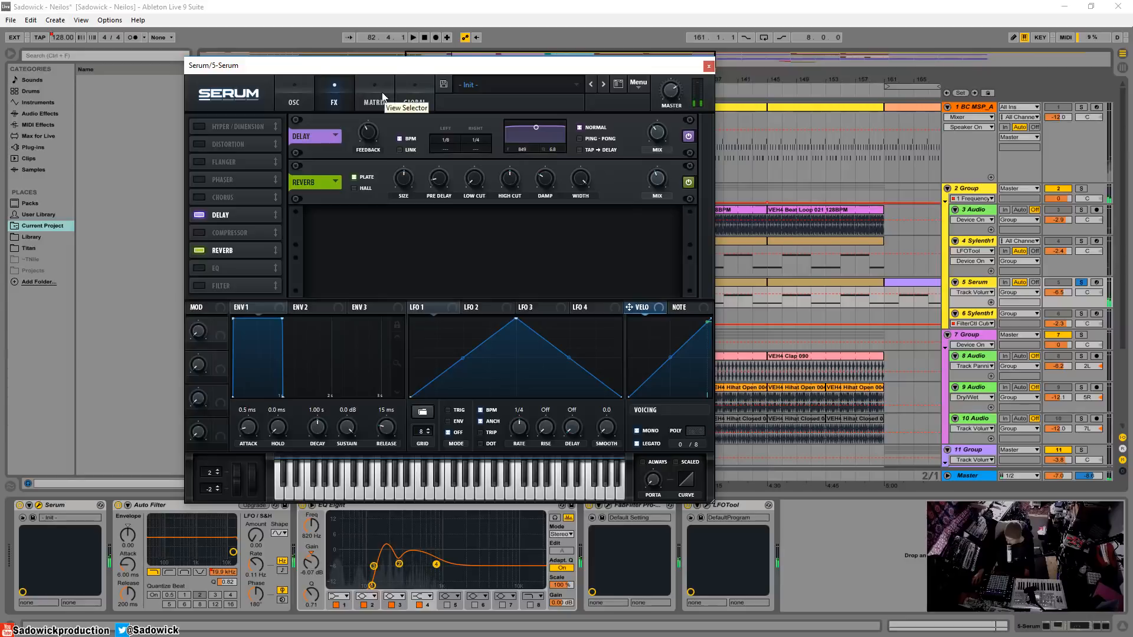
{"action": "left_click", "coordinate": [295, 100]}
{"action": "left_click", "coordinate": [511, 307]}
{"action": "left_click", "coordinate": [590, 308]}
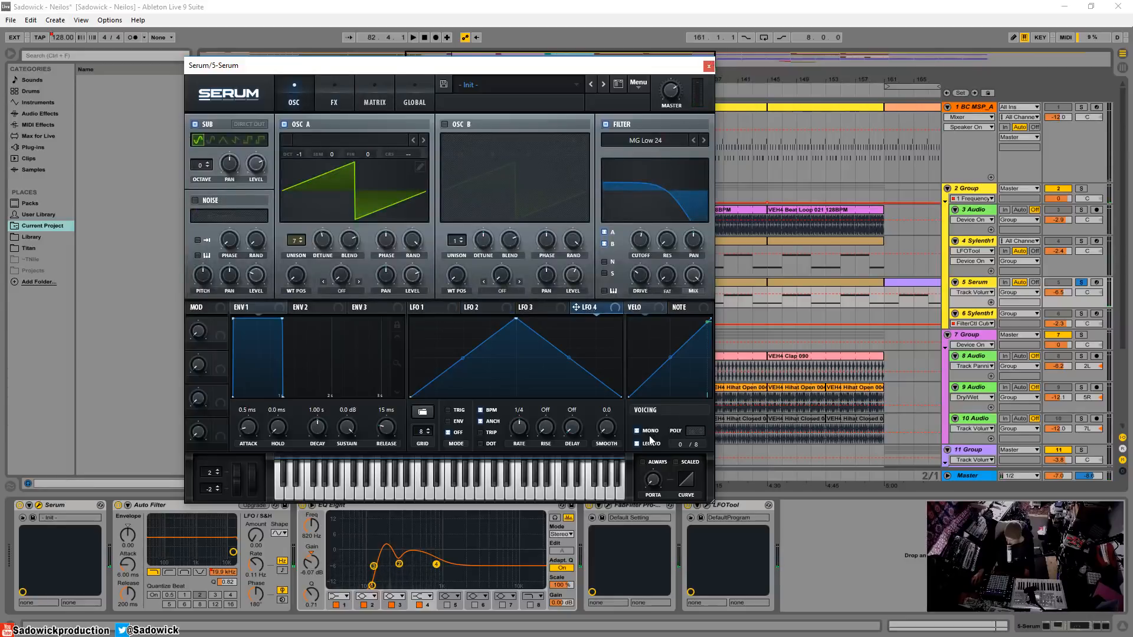
{"action": "left_click", "coordinate": [709, 66]}
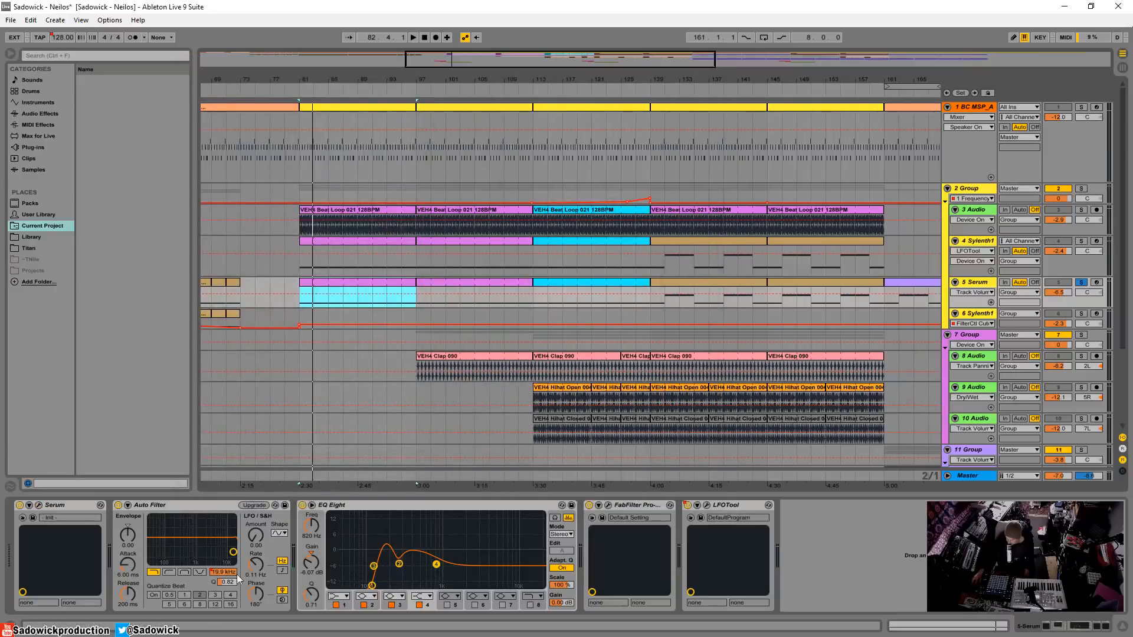
Play the 5 Serum clip with its EQ Eight bypassed and switch the EQ back on to compare the sound
{"action": "left_click", "coordinate": [312, 507]}
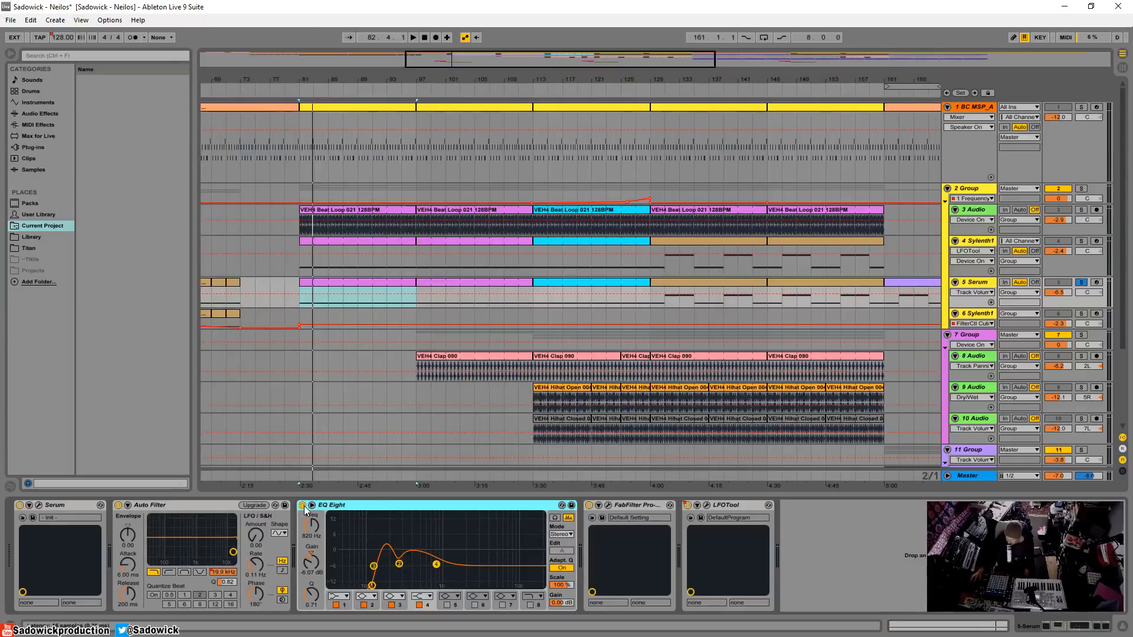
{"action": "left_click", "coordinate": [303, 506]}
{"action": "key", "text": "space"}
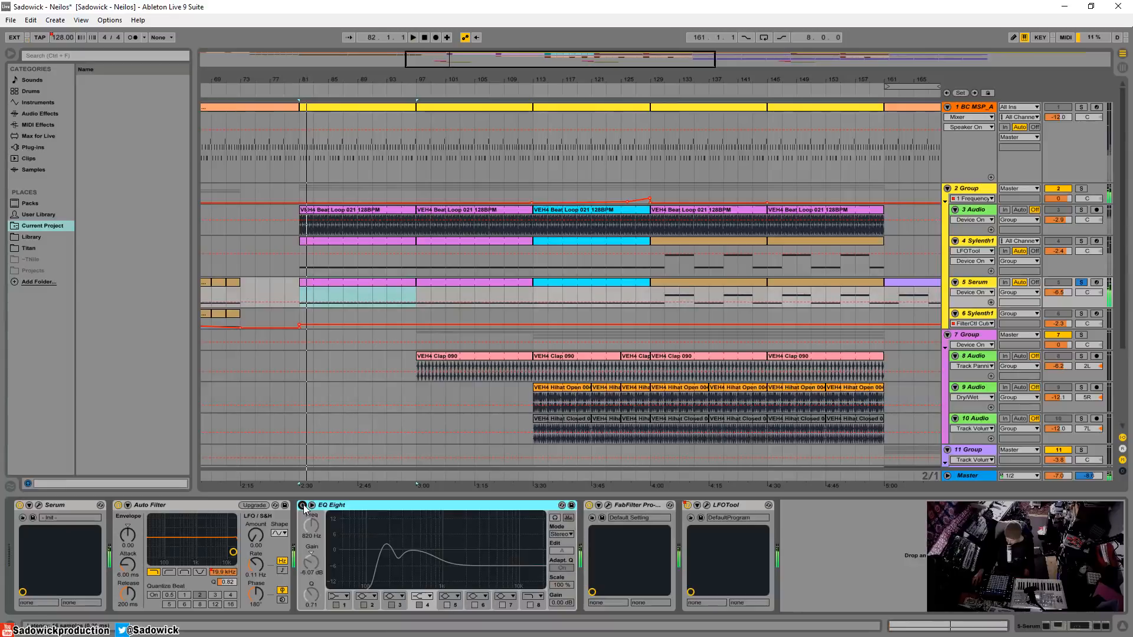
{"action": "left_click", "coordinate": [303, 506]}
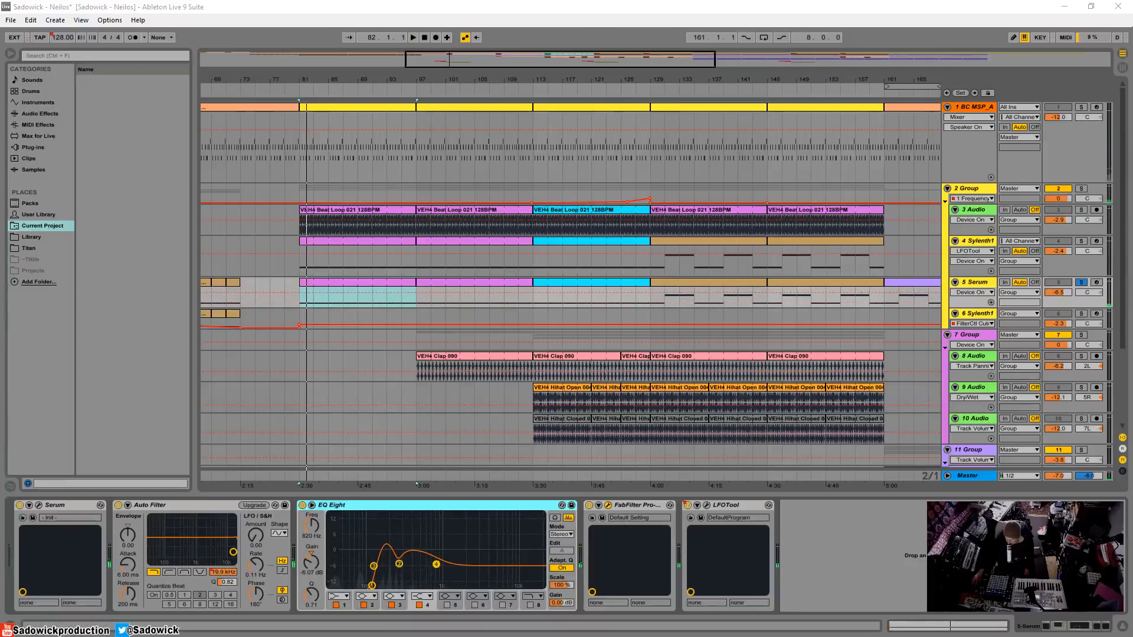
Examine the 5 Serum track's FabFilter Pro-Q 2 curve, compare it with the device bypassed, and check the LFOTool
{"action": "left_click", "coordinate": [607, 505]}
{"action": "left_click_drag", "start_coordinate": [559, 75], "coordinate": [634, 31]}
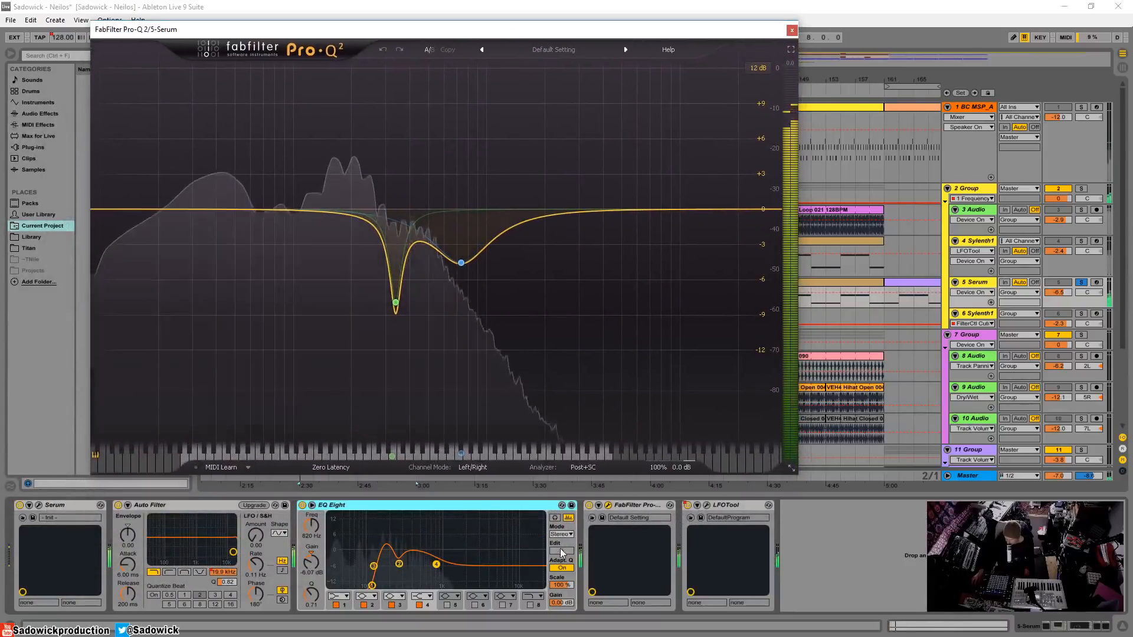
{"action": "left_click", "coordinate": [589, 507]}
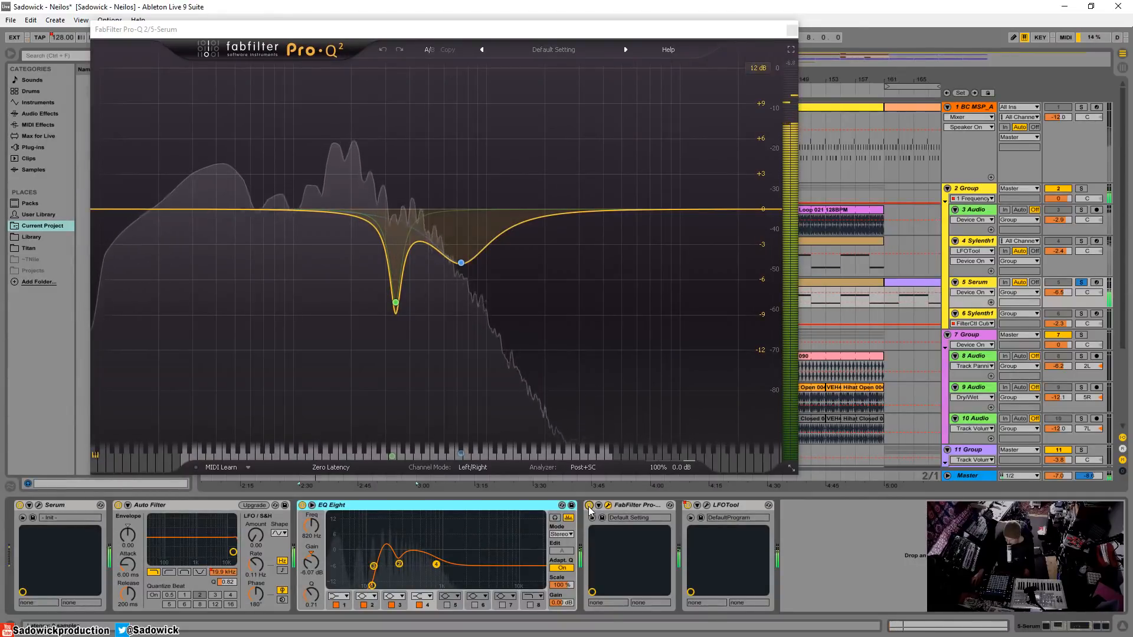
{"action": "left_click", "coordinate": [589, 507]}
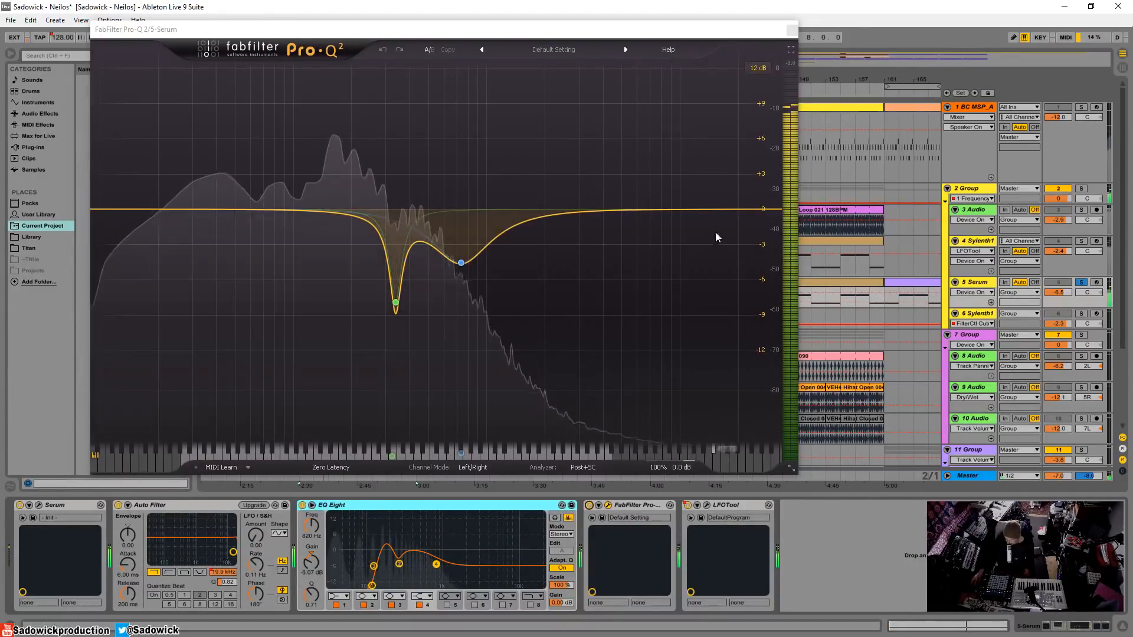
{"action": "left_click", "coordinate": [792, 31]}
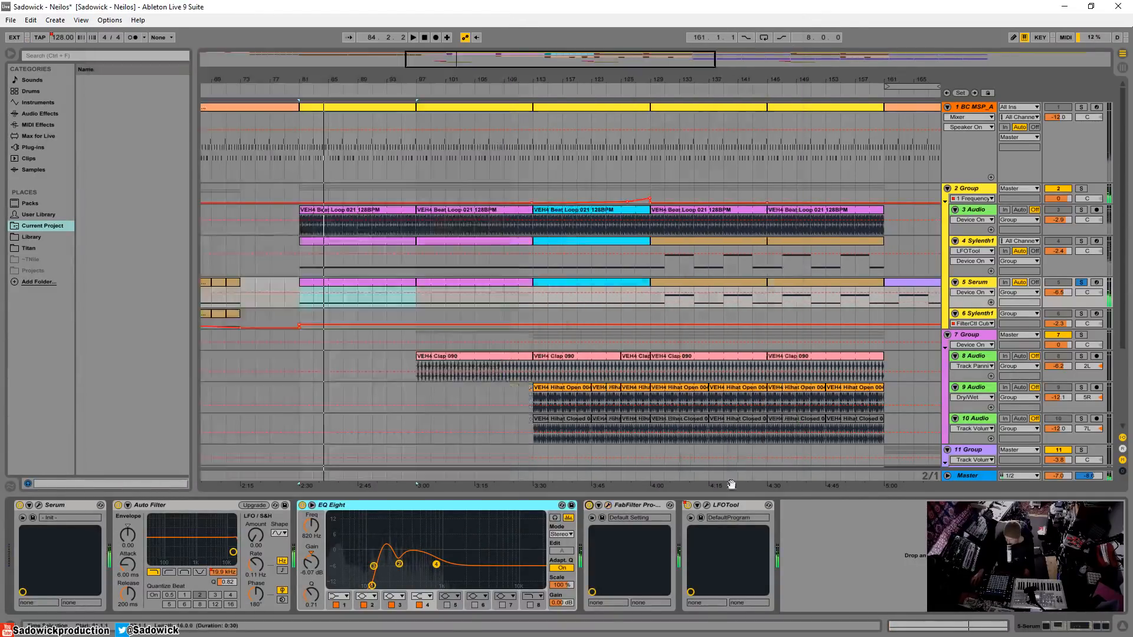
{"action": "left_click", "coordinate": [707, 505]}
{"action": "left_click", "coordinate": [707, 505]}
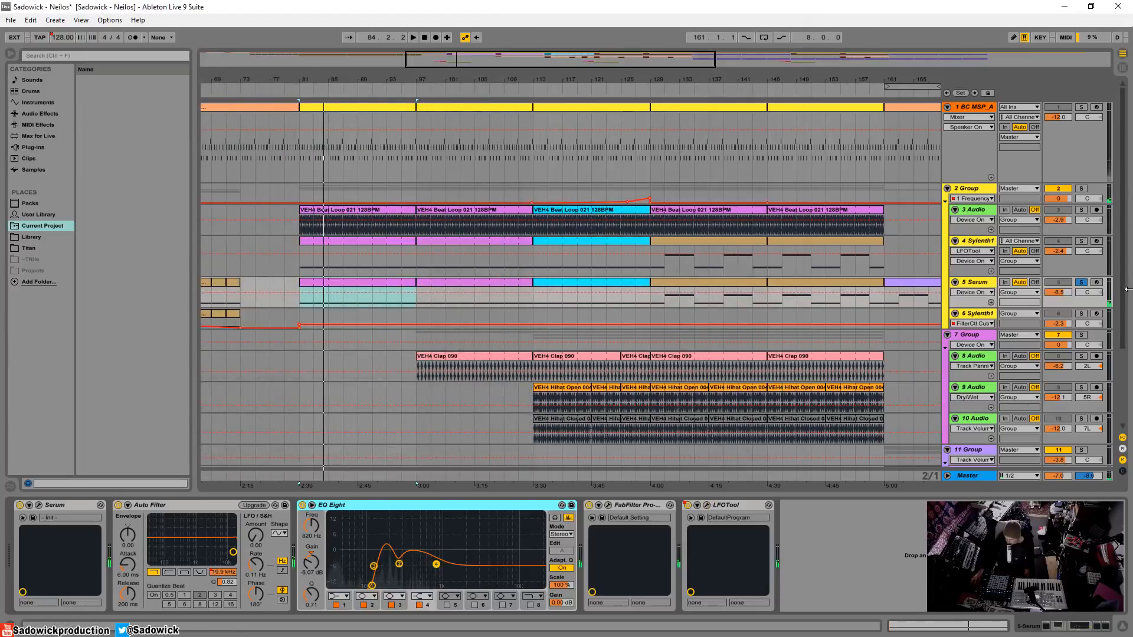
Solo 2 Group and play it from bar 81, muting and unmuting the 5 Serum track to compare
{"action": "left_click", "coordinate": [1081, 189]}
{"action": "left_click", "coordinate": [359, 213]}
{"action": "key", "text": "space"}
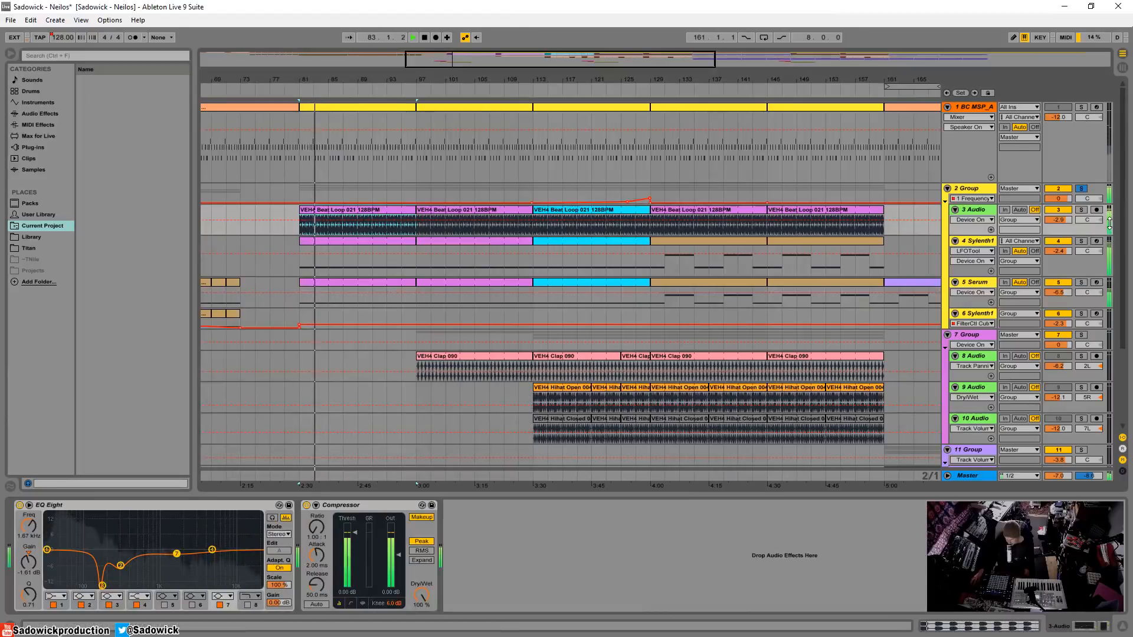
{"action": "left_click", "coordinate": [1057, 283]}
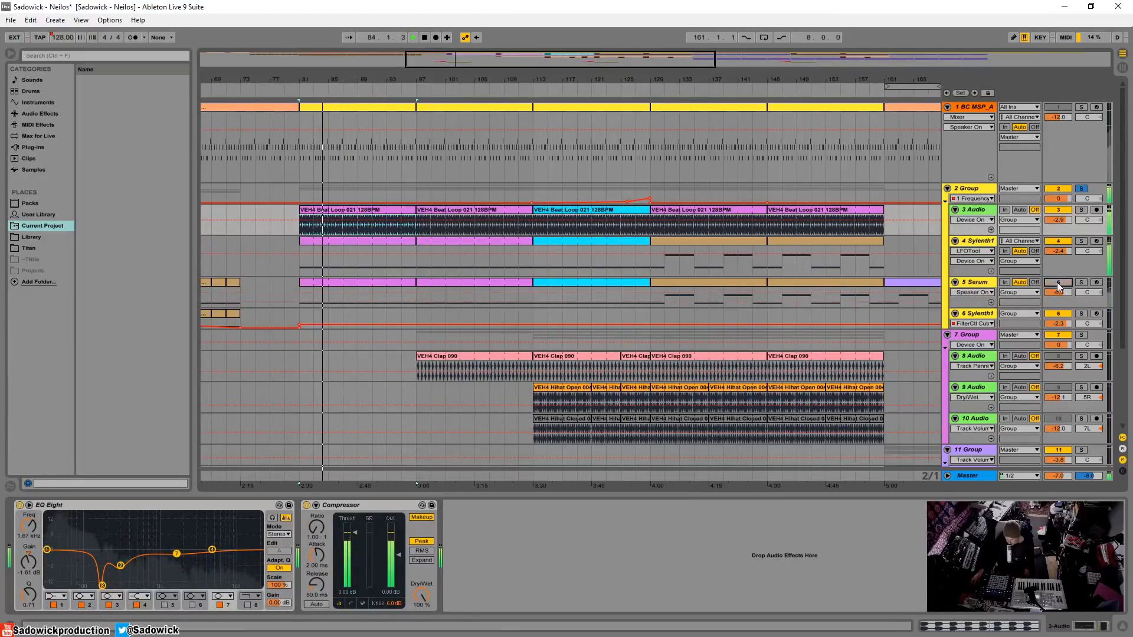
{"action": "left_click", "coordinate": [1057, 282]}
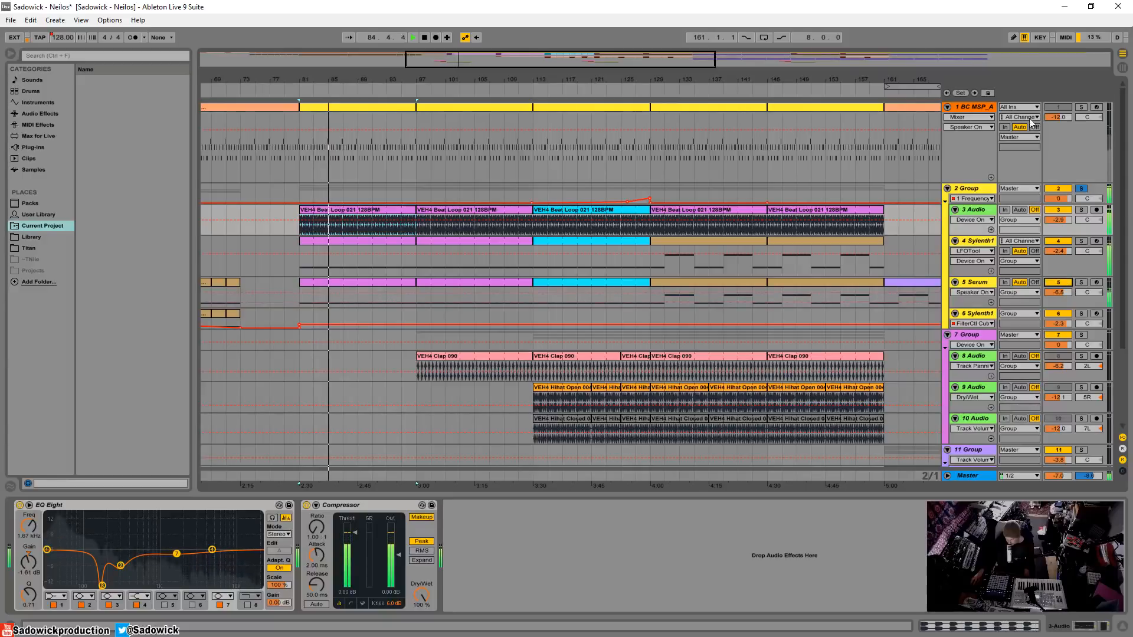
Unsolo 2 Group with the first drum track active, and play the full mix from bar 81
{"action": "left_click", "coordinate": [1062, 108]}
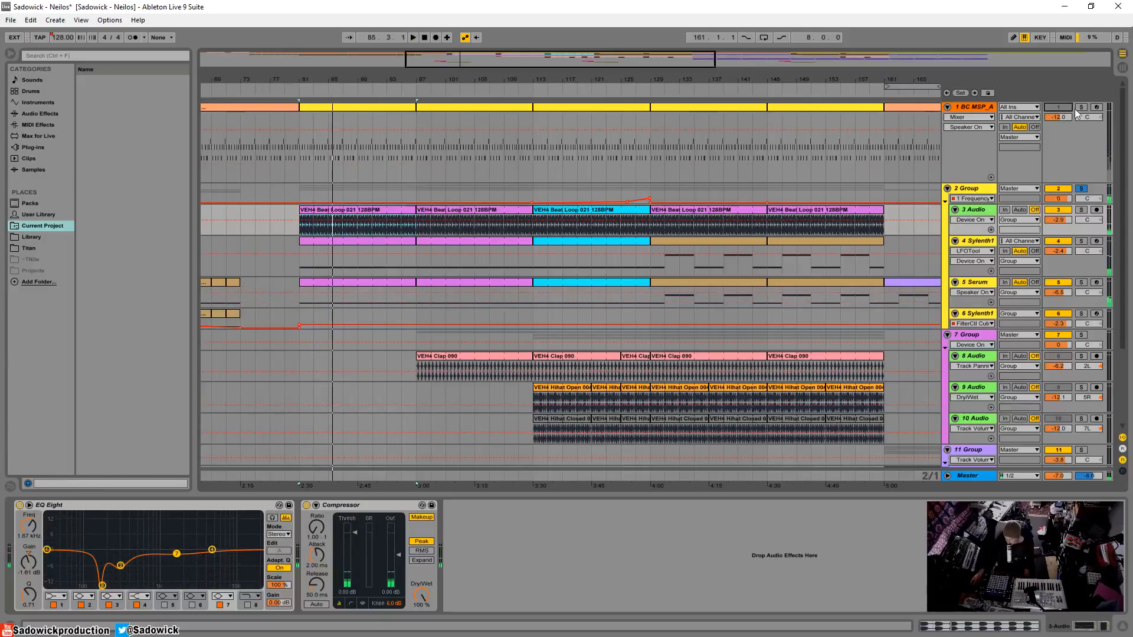
{"action": "left_click", "coordinate": [1082, 190]}
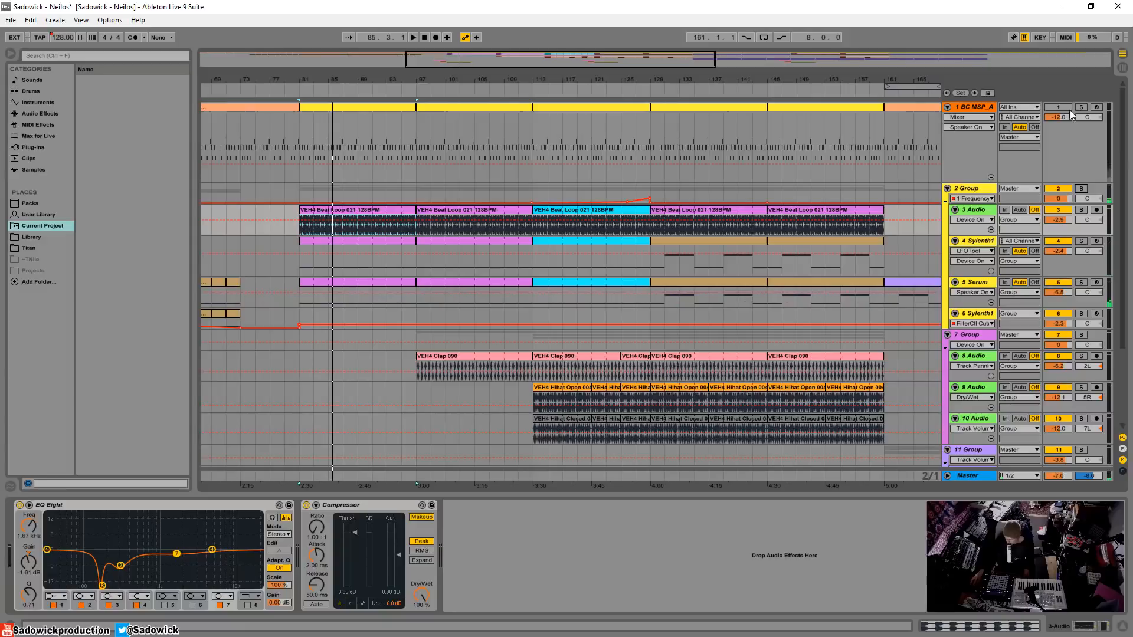
{"action": "left_click", "coordinate": [360, 115]}
{"action": "key", "text": "space"}
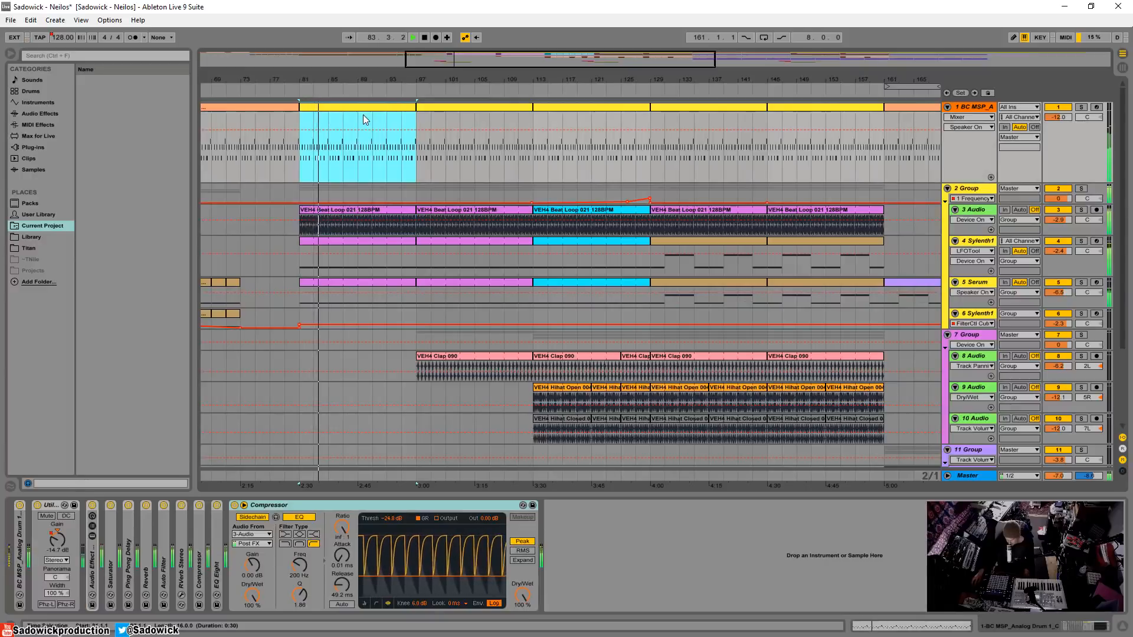
{"action": "key", "text": "space"}
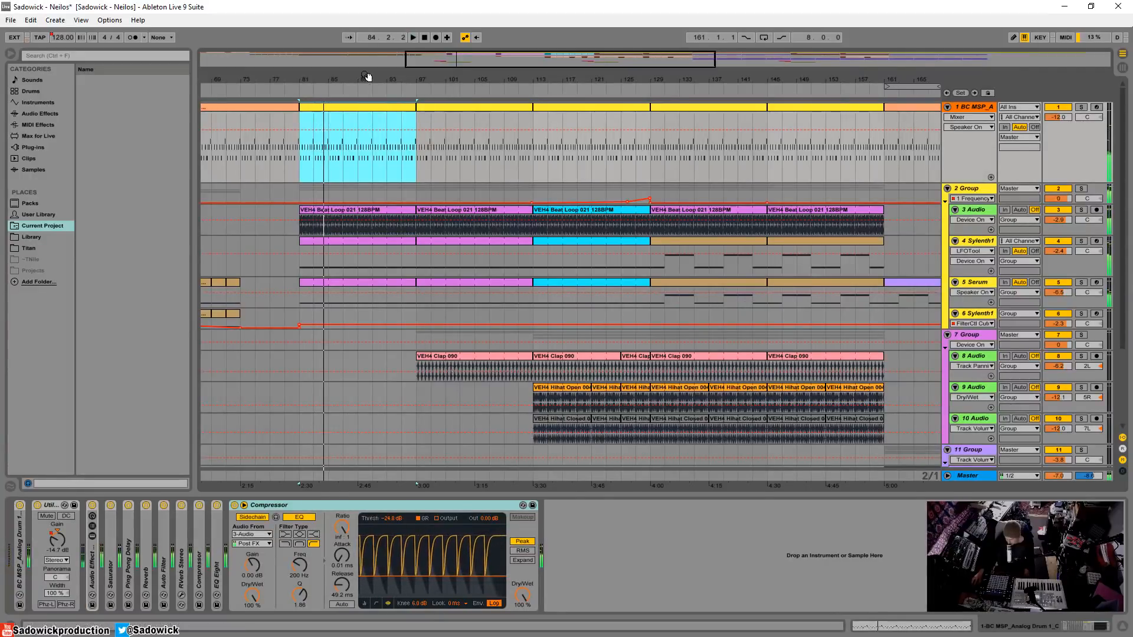
Show the arrangement from its beginning and play it from around bar 17
{"action": "left_click_drag", "start_coordinate": [367, 77], "coordinate": [402, 73]}
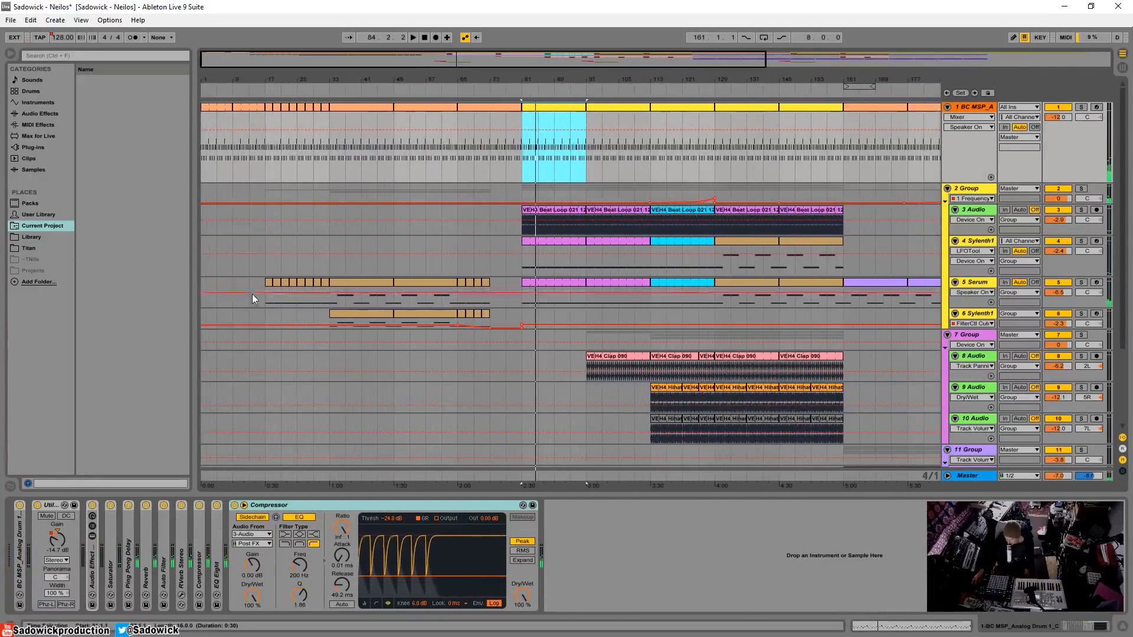
{"action": "left_click", "coordinate": [267, 157]}
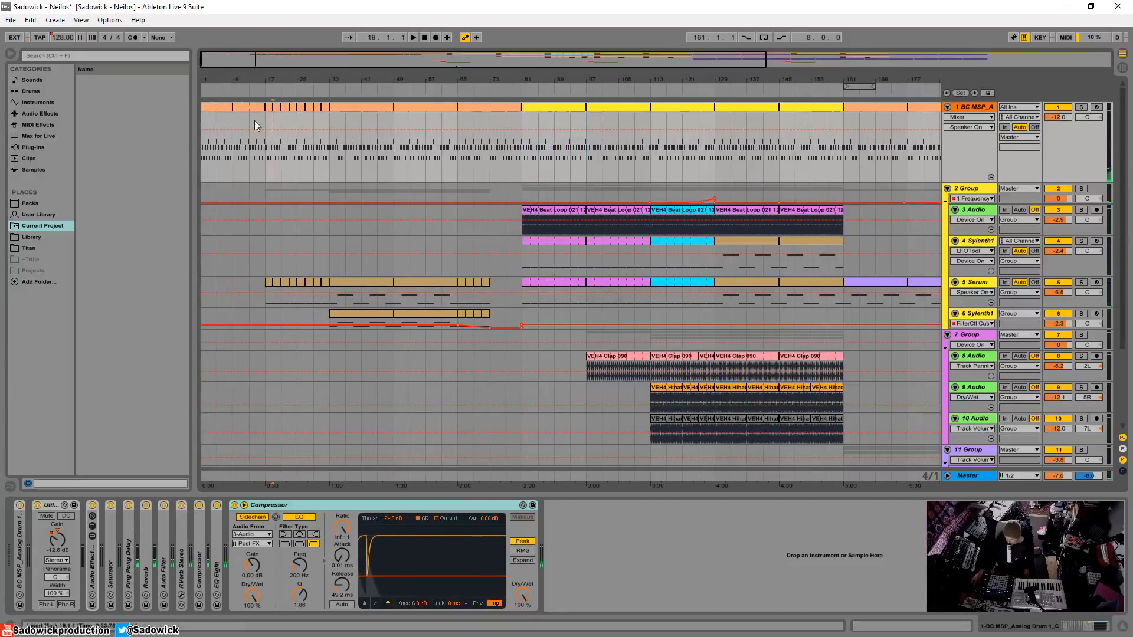
{"action": "key", "text": "space"}
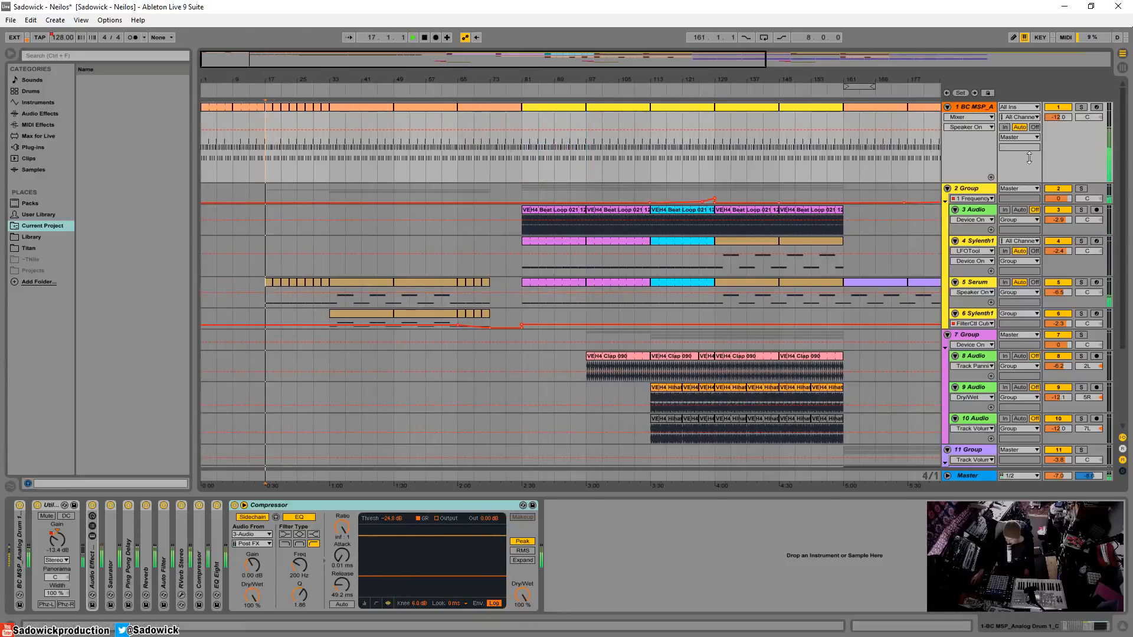
Solo and play the 5 Serum clip at bar 33, and show its Auto Filter frequency automation in a taller lane
{"action": "left_click", "coordinate": [363, 282]}
{"action": "left_click", "coordinate": [1081, 282]}
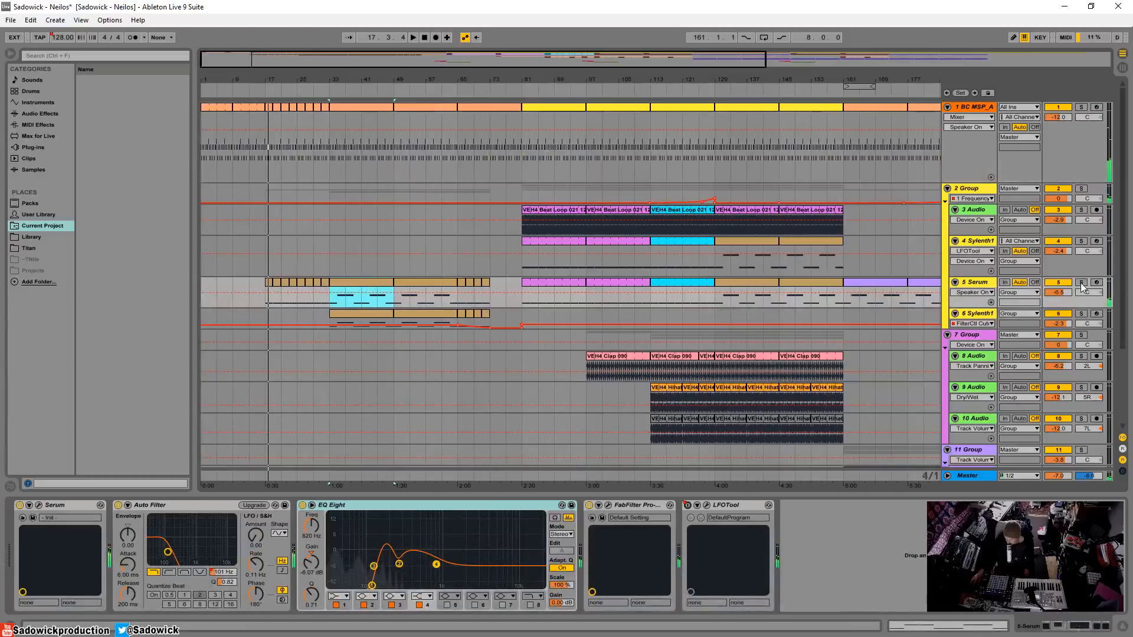
{"action": "key", "text": "space"}
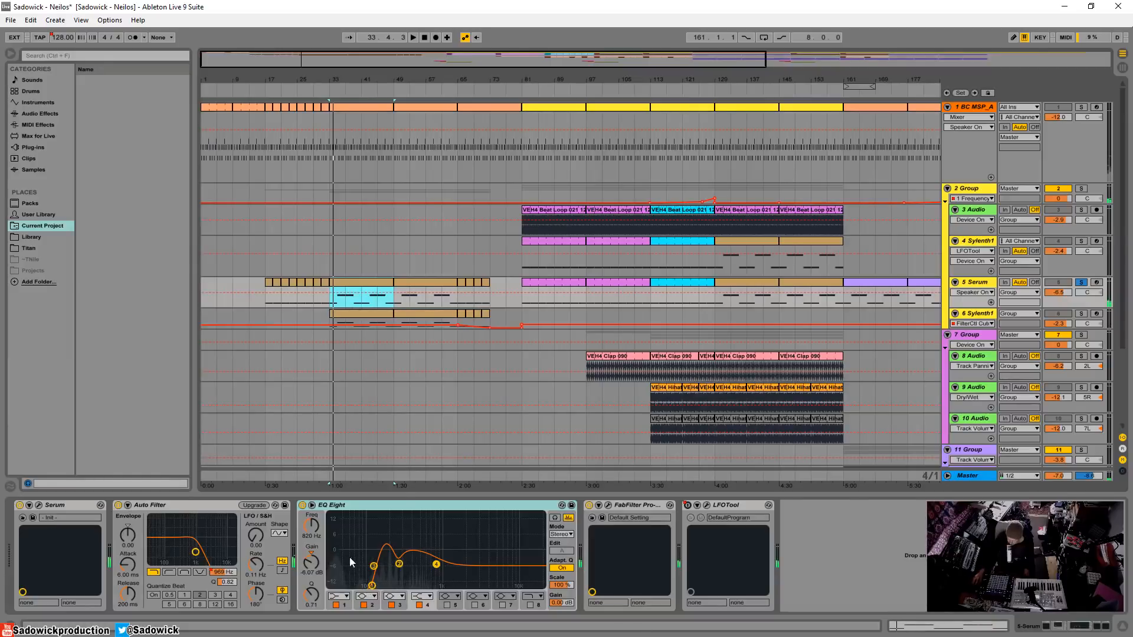
{"action": "left_click", "coordinate": [219, 576]}
{"action": "left_click_drag", "start_coordinate": [1082, 303], "coordinate": [1082, 323]}
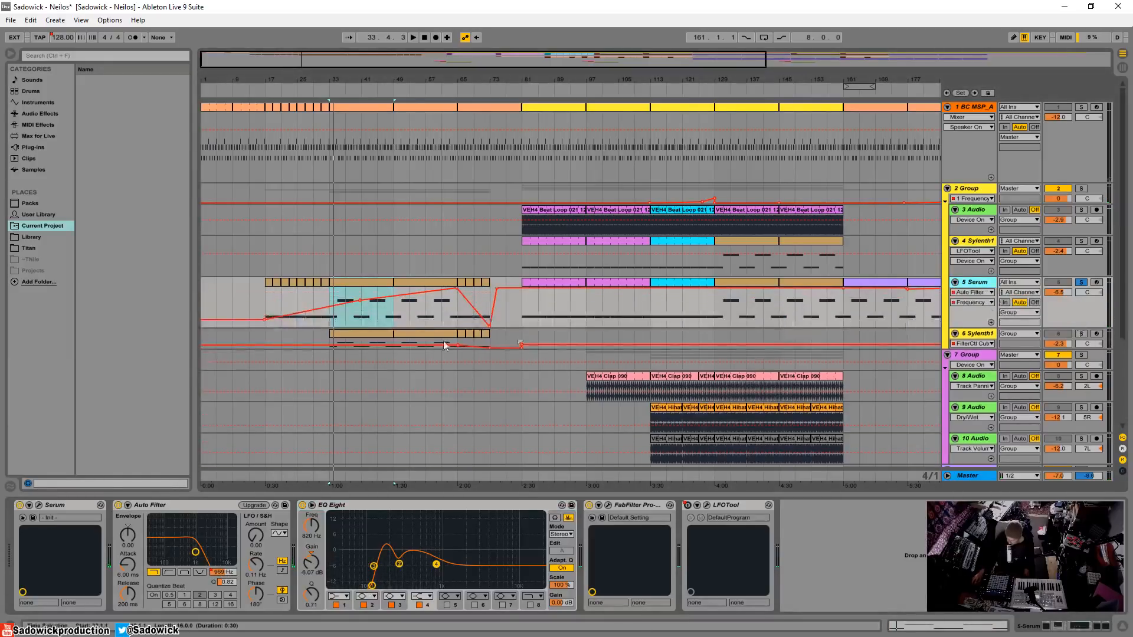
Enlarge the 6 Sylenth1 track, solo only that track and select its clip at bar 33
{"action": "left_click_drag", "start_coordinate": [973, 348], "coordinate": [973, 378]}
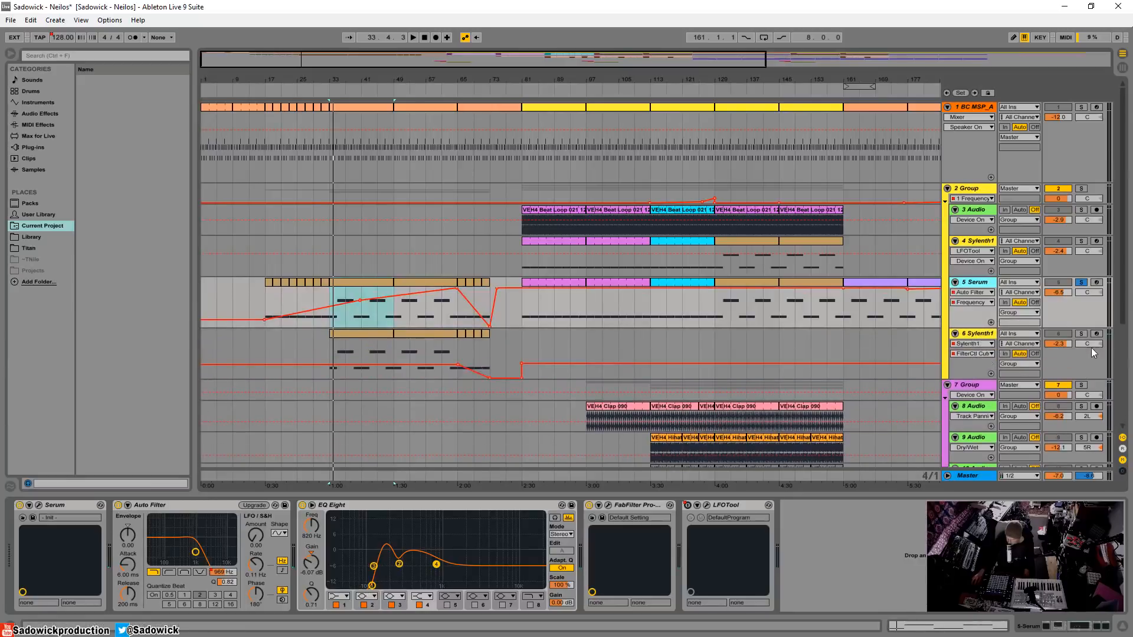
{"action": "left_click", "coordinate": [1082, 331]}
{"action": "key", "text": "Down"}
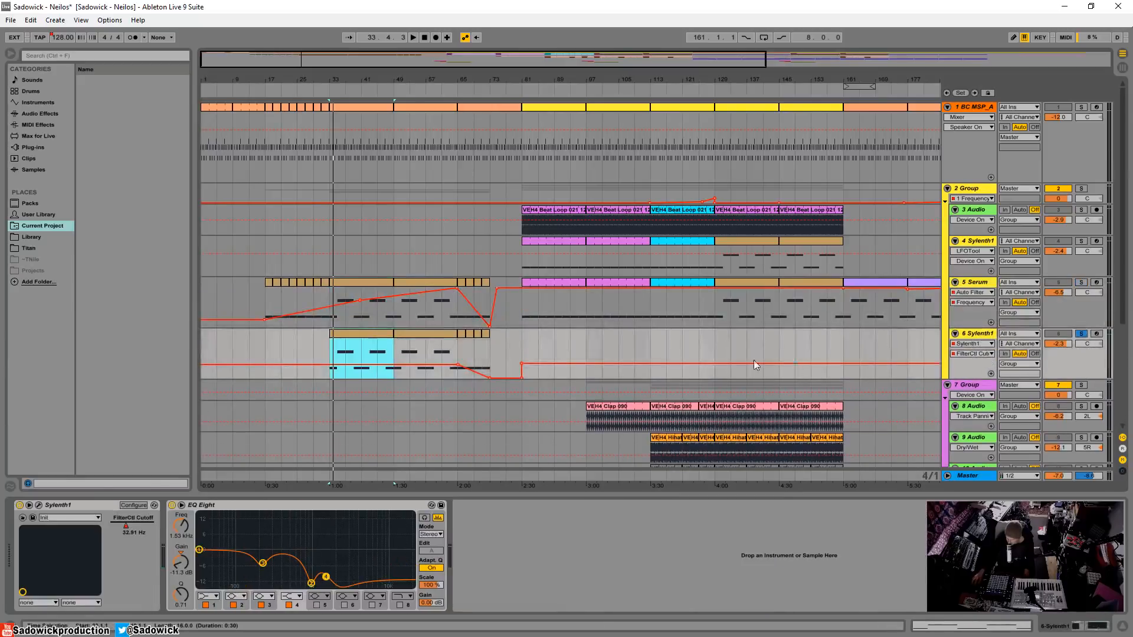
Examine the 6 Sylenth1 synth and its EQ page, and play the soloed clip from bar 33
{"action": "left_click", "coordinate": [38, 506]}
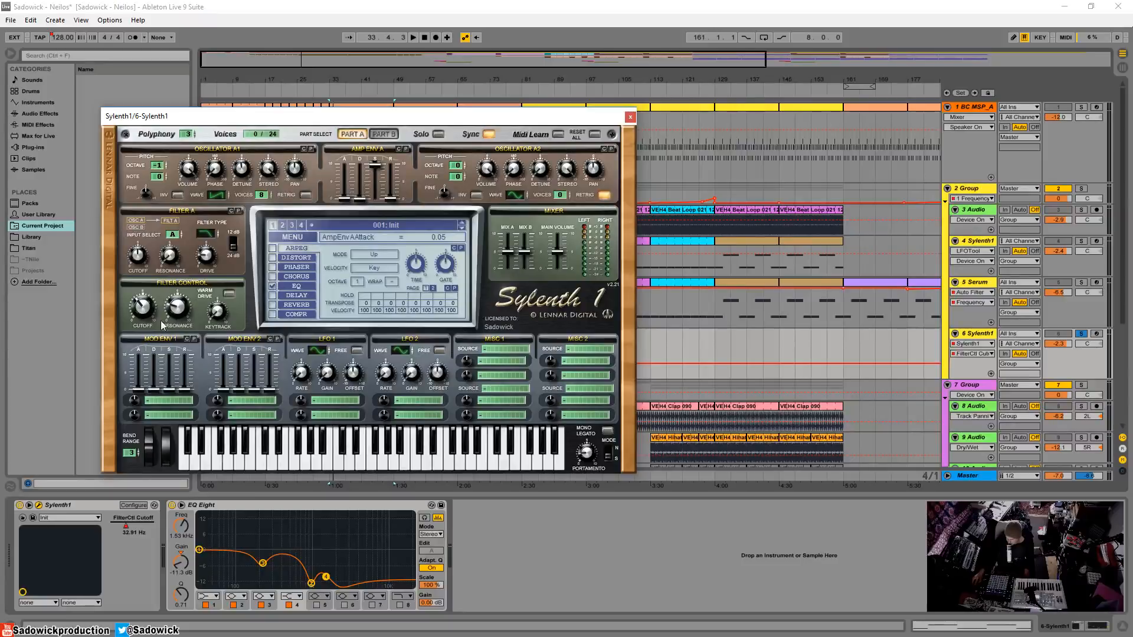
{"action": "left_click", "coordinate": [300, 287]}
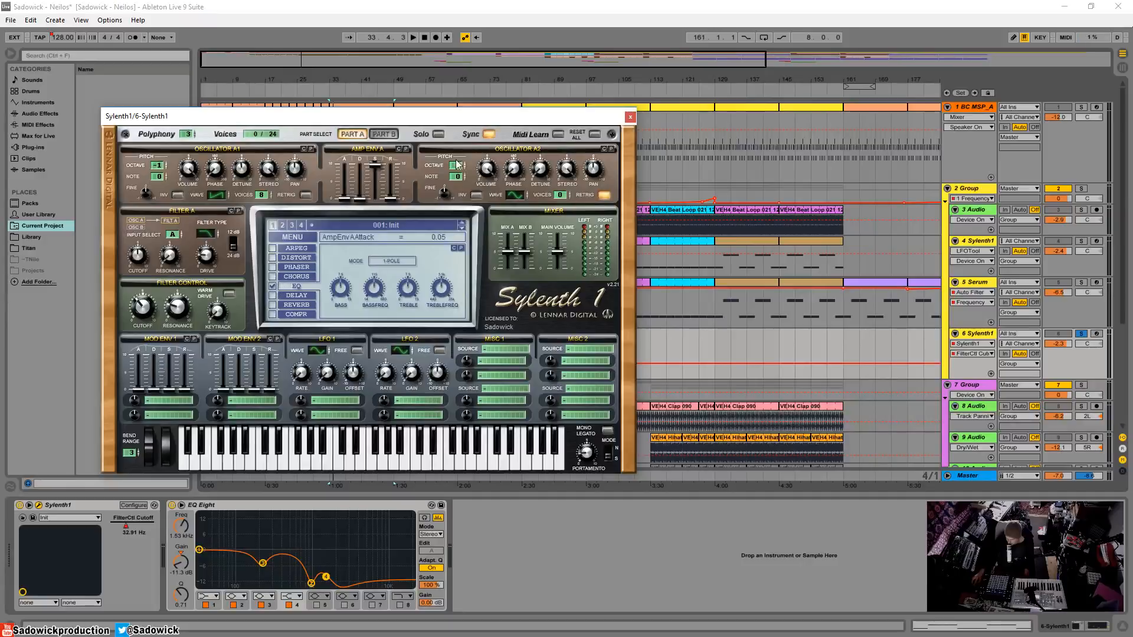
{"action": "left_click", "coordinate": [630, 116]}
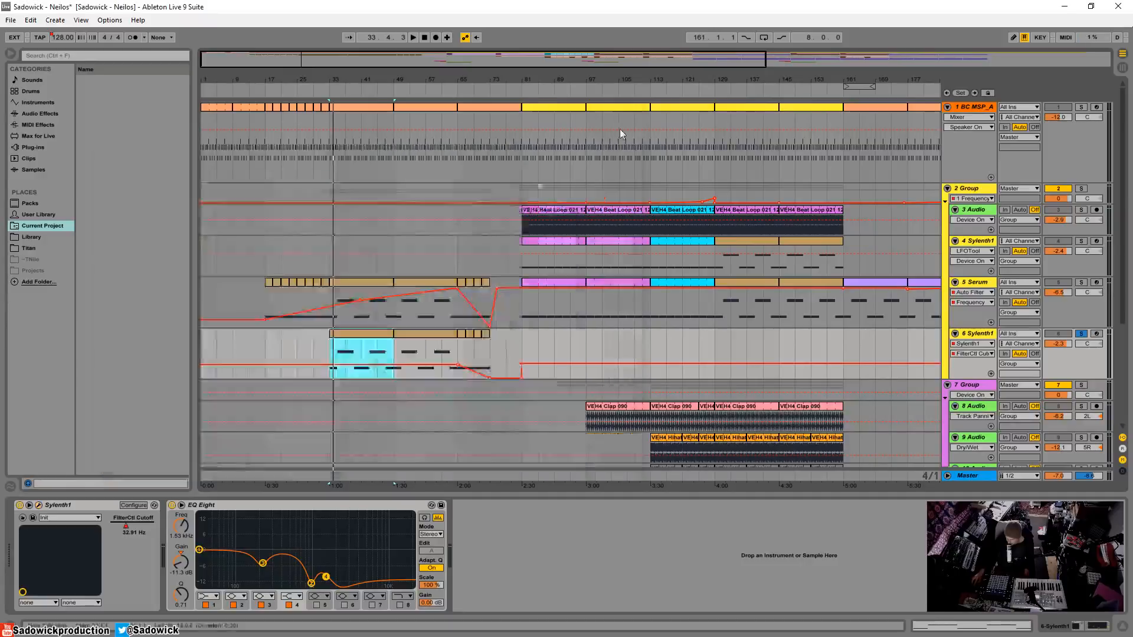
{"action": "key", "text": "space"}
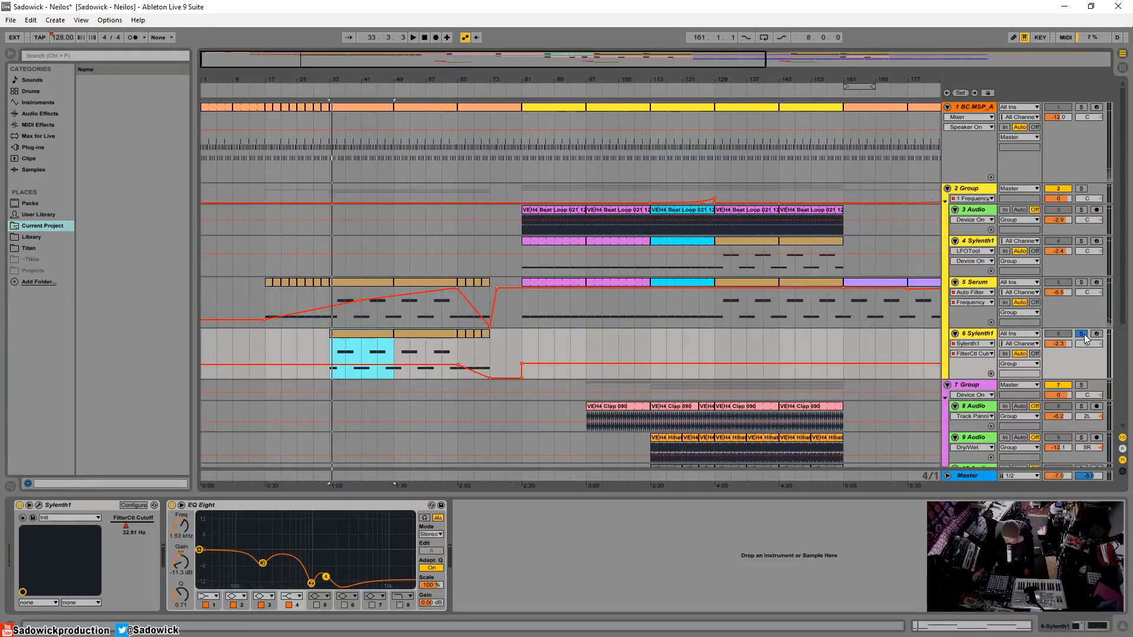
Unsolo 6 Sylenth1 and play the mix from bar 33, switching that track off and on to compare
{"action": "left_click", "coordinate": [1081, 334]}
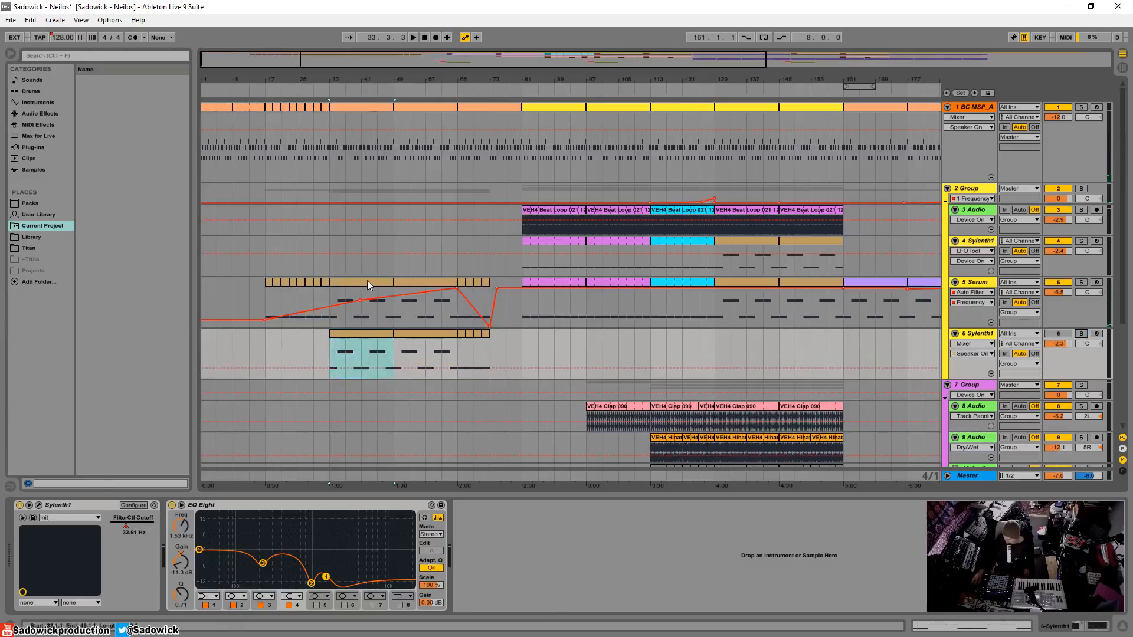
{"action": "left_click", "coordinate": [374, 281]}
{"action": "key", "text": "space"}
{"action": "left_click", "coordinate": [1064, 336]}
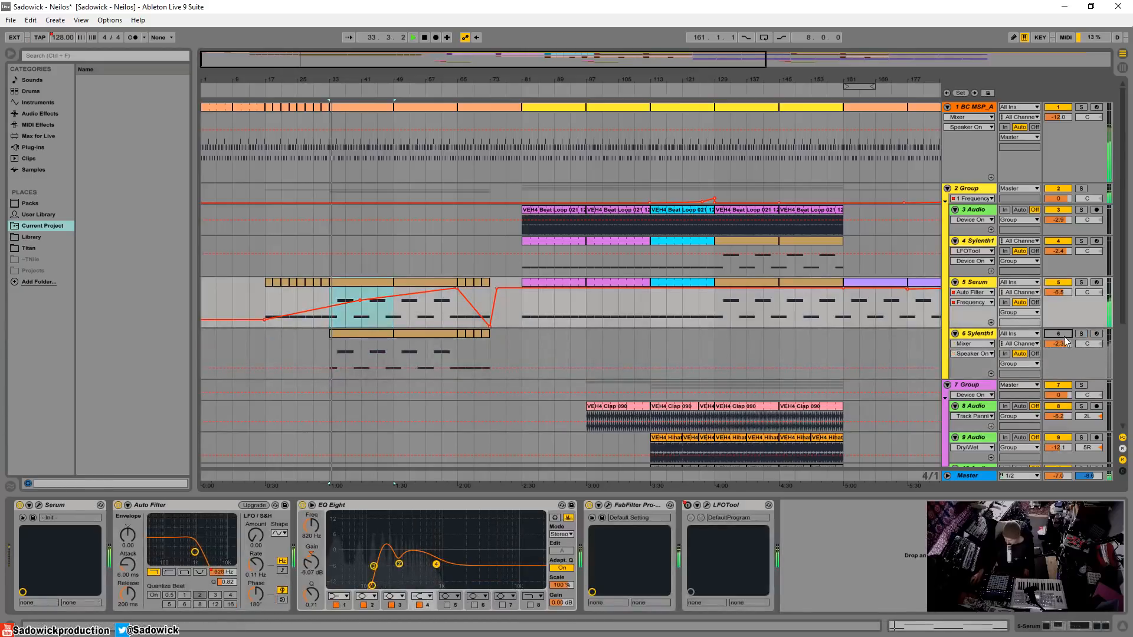
{"action": "left_click", "coordinate": [1064, 336]}
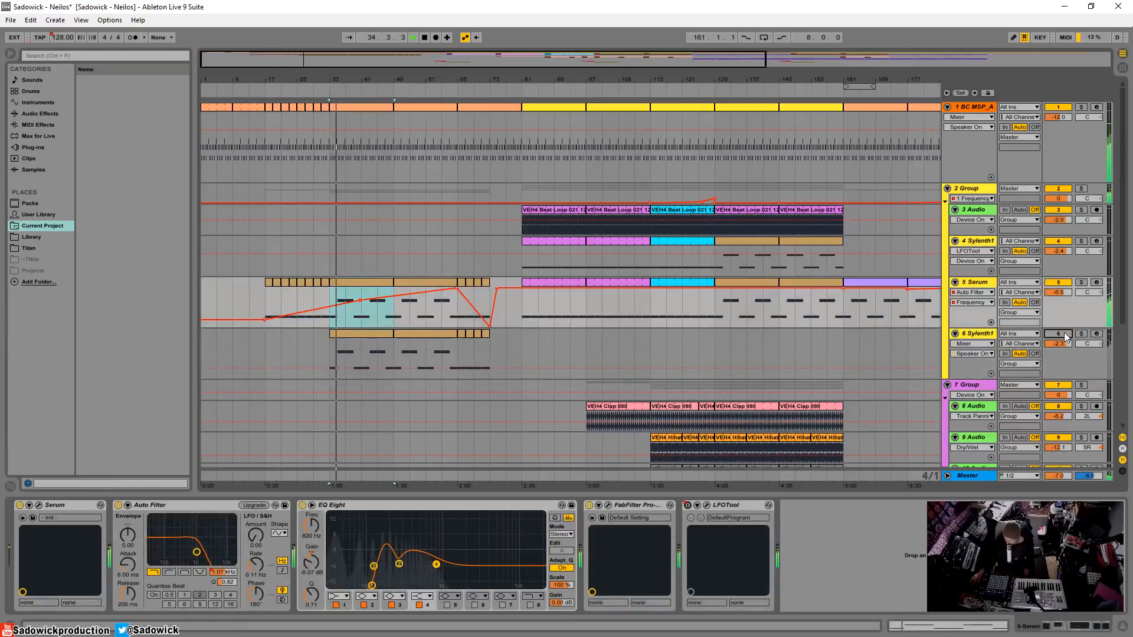
{"action": "left_click", "coordinate": [1050, 335]}
{"action": "left_click", "coordinate": [1050, 335]}
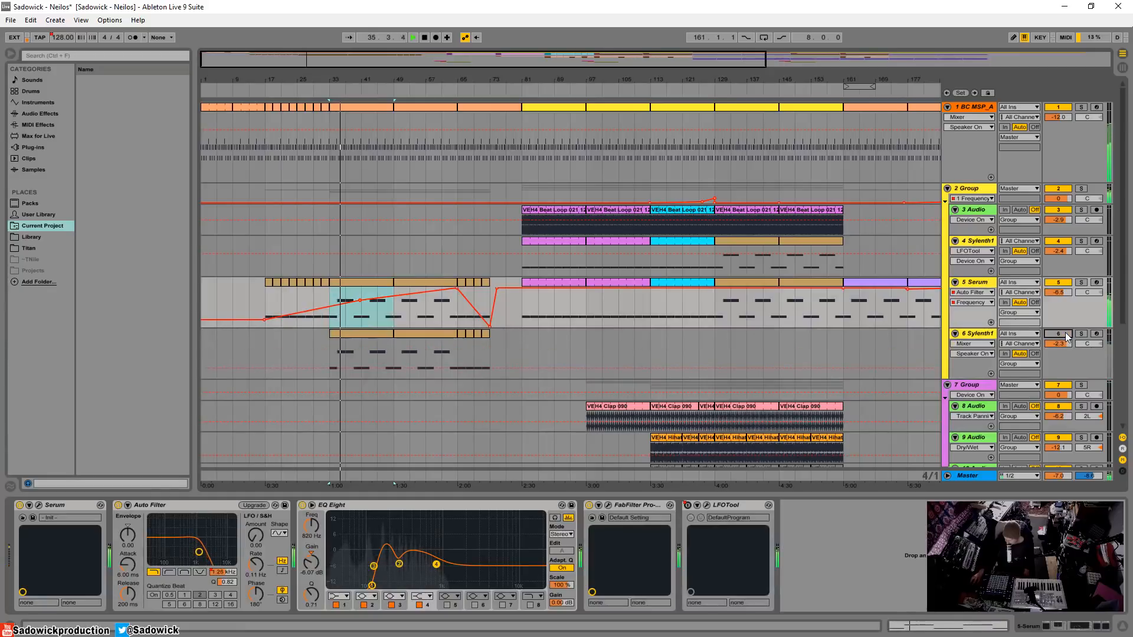
{"action": "left_click", "coordinate": [1066, 335]}
Reduce the heights of the 5 Serum and 6 Sylenth1 tracks and stop playback
{"action": "left_click_drag", "start_coordinate": [1083, 314], "coordinate": [1087, 297]}
{"action": "left_click_drag", "start_coordinate": [1085, 355], "coordinate": [1084, 338]}
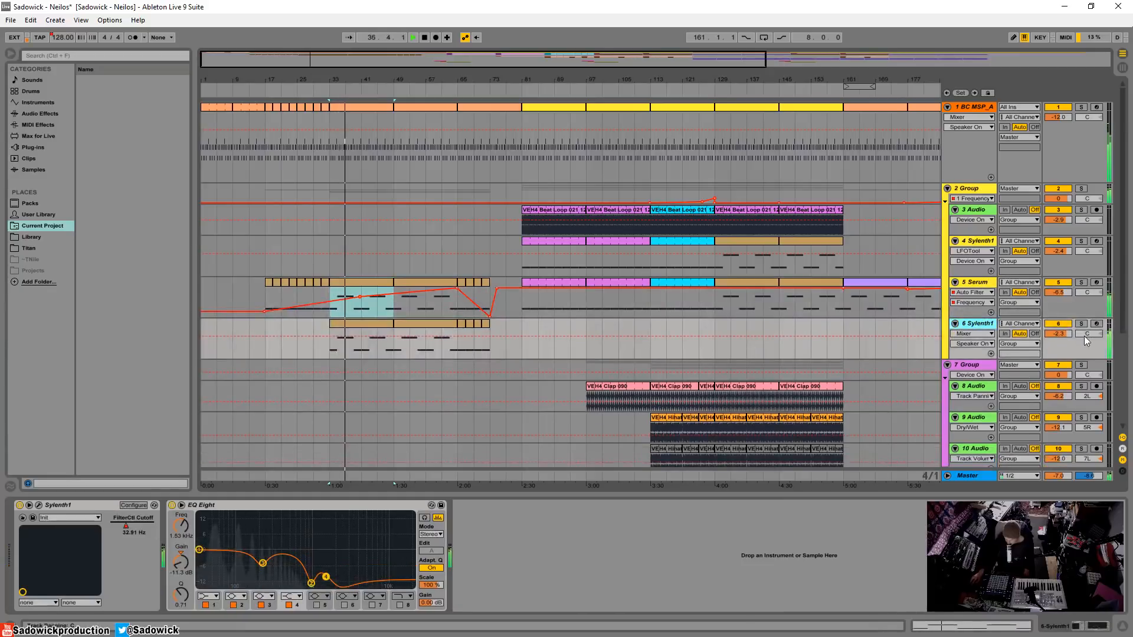
{"action": "key", "text": "space"}
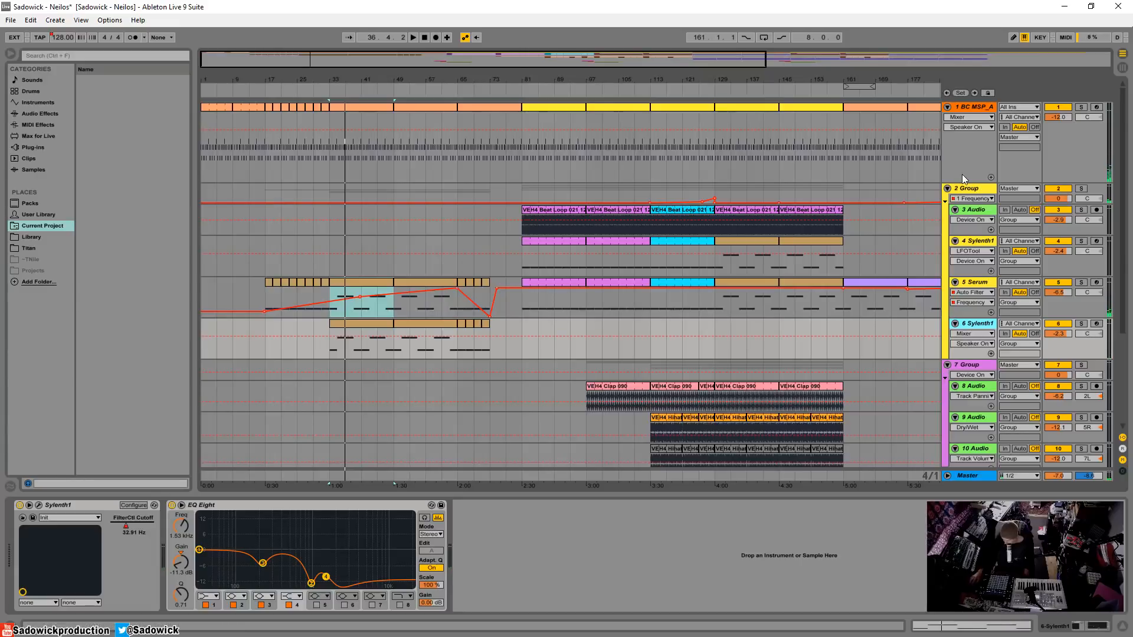
Check the EQ Eight on 2 Group and fold the group's tracks away
{"action": "left_click", "coordinate": [959, 190]}
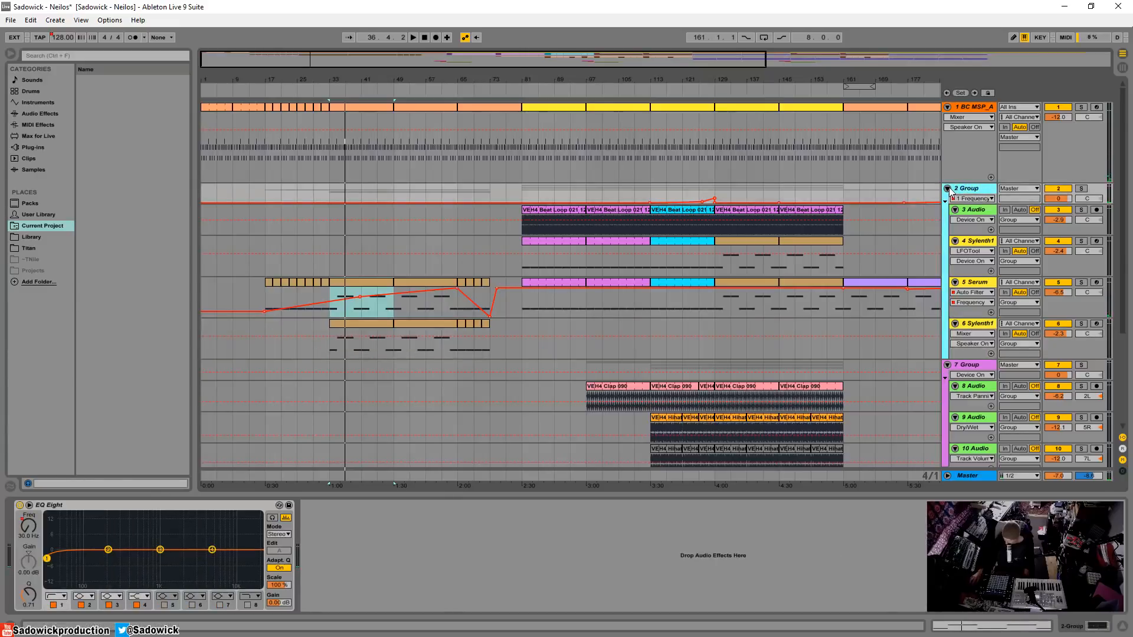
{"action": "left_click", "coordinate": [947, 188]}
{"action": "key", "text": "Up"}
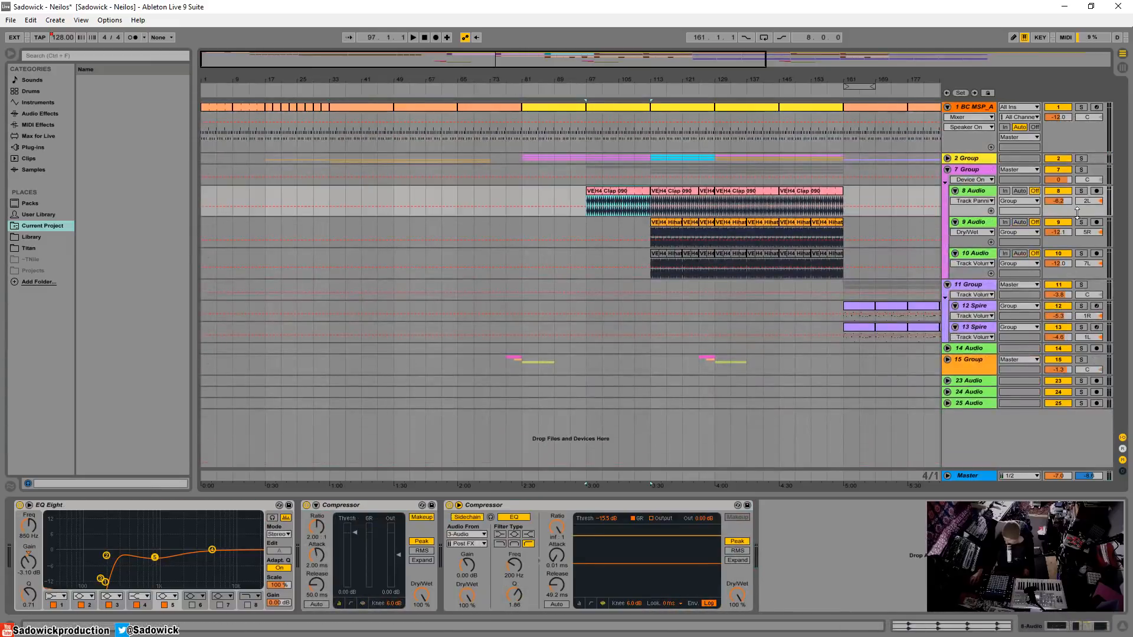
Increase the height of 8 Audio, solo it and play its clap clip from bar 97
{"action": "left_click_drag", "start_coordinate": [1078, 212], "coordinate": [1077, 232]}
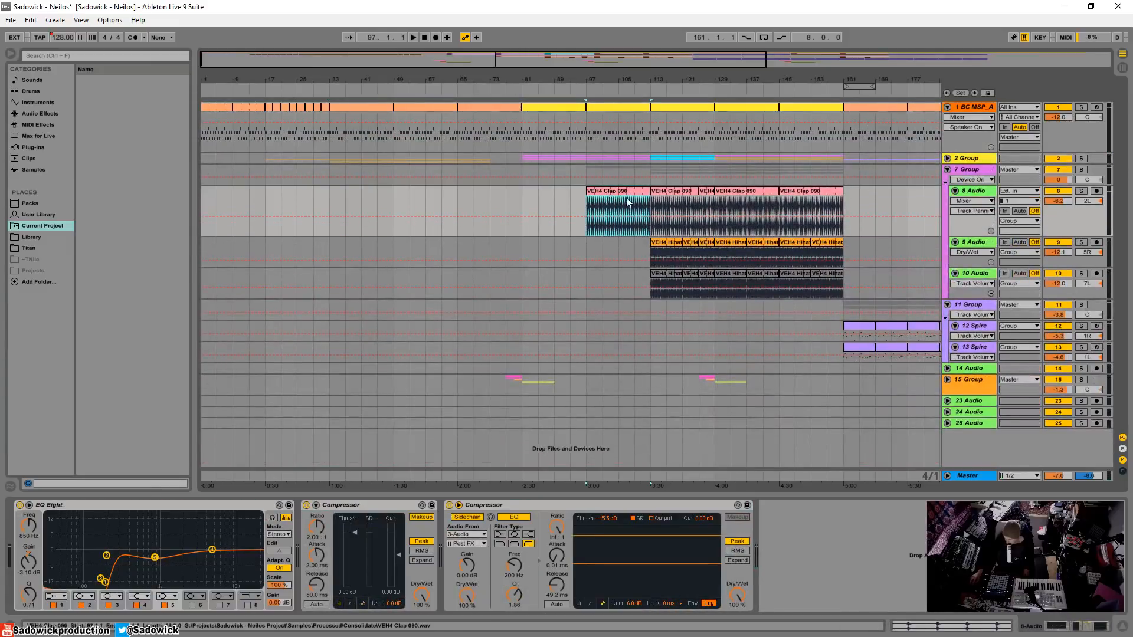
{"action": "left_click", "coordinate": [1084, 192]}
{"action": "key", "text": "space"}
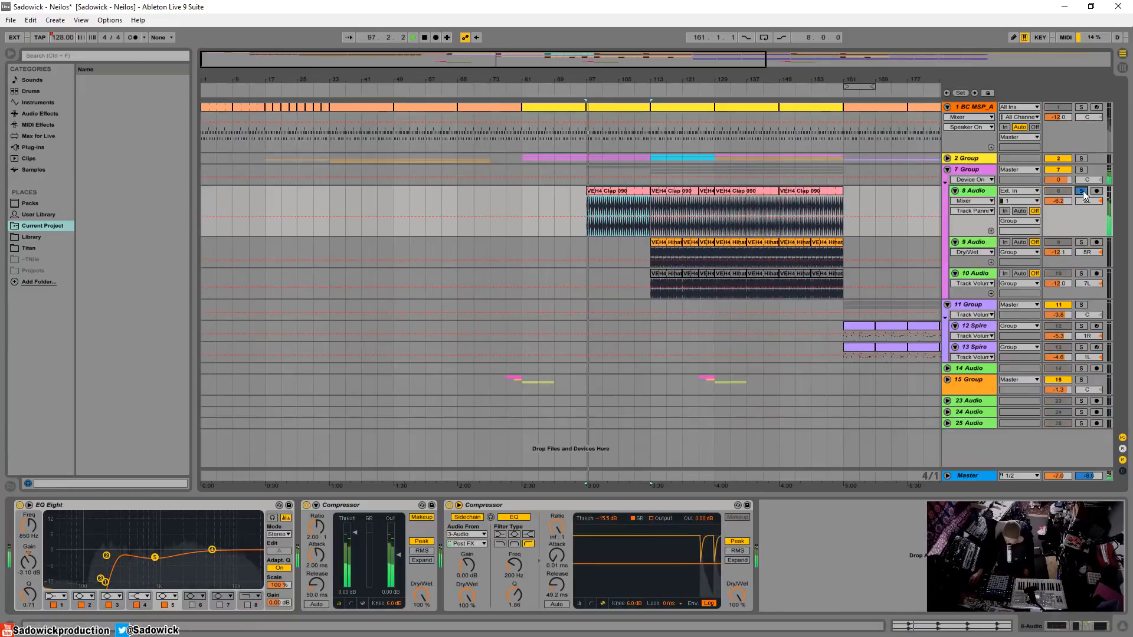
Audition the hi-hat tracks by soloing 9 Audio and 10 Audio in turn, and increase the height of 10 Audio
{"action": "left_click", "coordinate": [1083, 244]}
{"action": "left_click", "coordinate": [670, 251]}
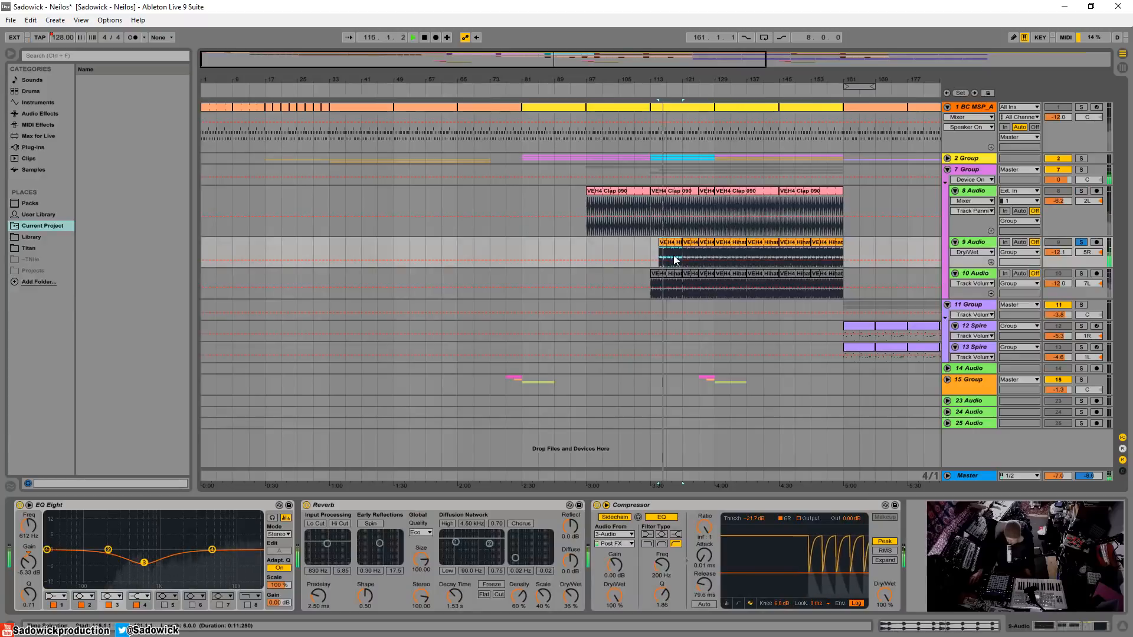
{"action": "left_click", "coordinate": [1082, 274]}
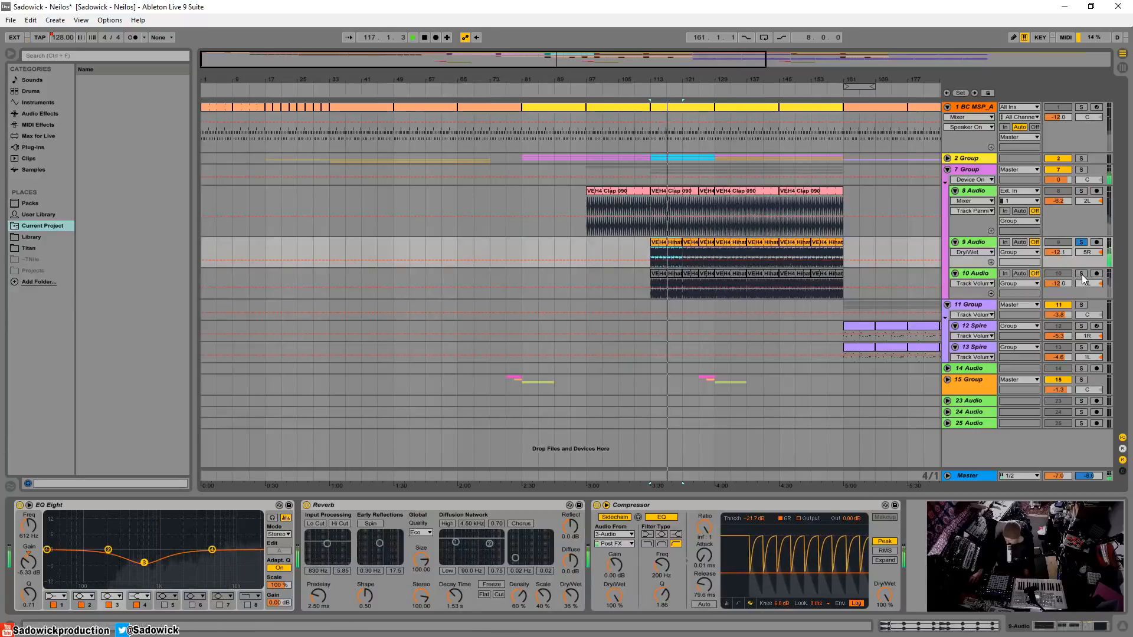
{"action": "left_click_drag", "start_coordinate": [1087, 298], "coordinate": [1087, 318]}
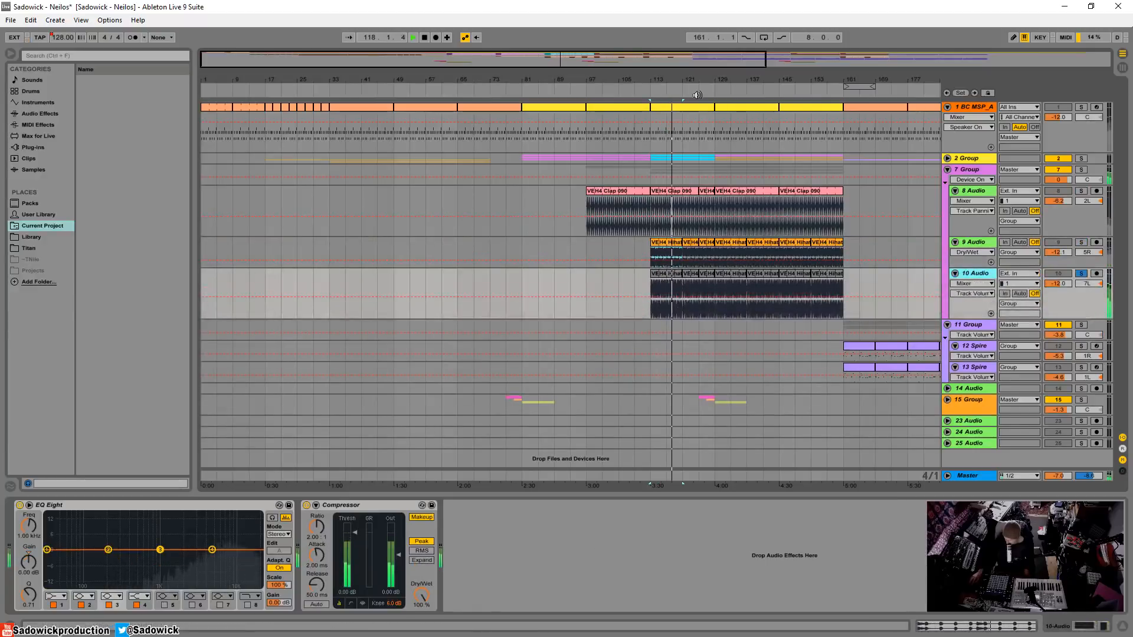
Show the 7 Group effect chain, open its FabFilter Pro-C 2 and move the plug-in window clear of the clap clips
{"action": "left_click_drag", "start_coordinate": [735, 83], "coordinate": [426, 76]}
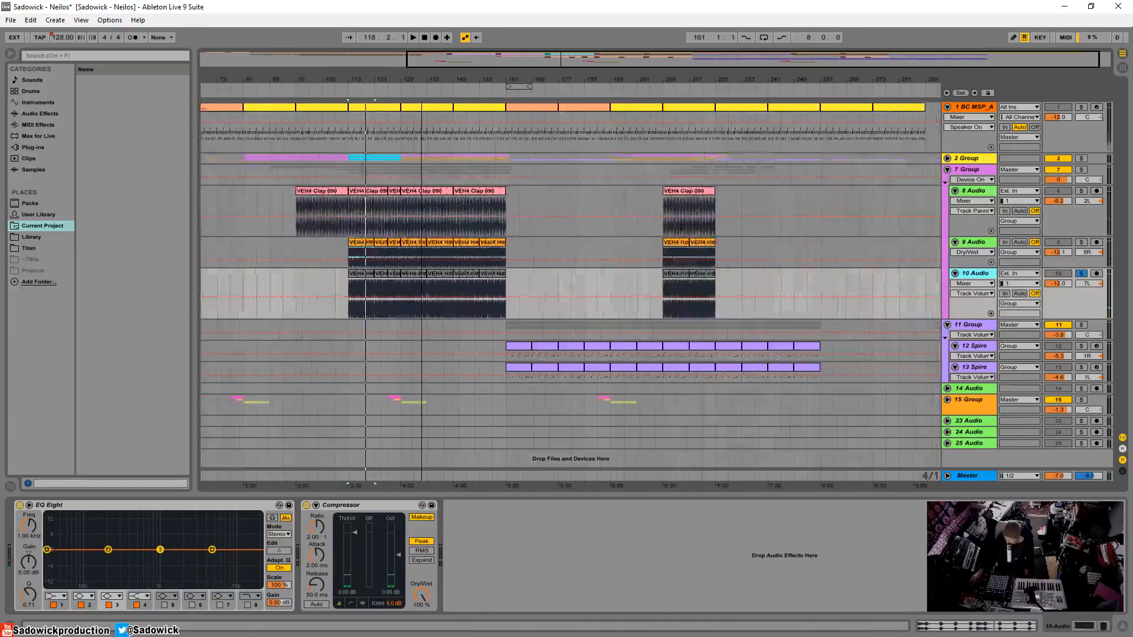
{"action": "left_click", "coordinate": [971, 169]}
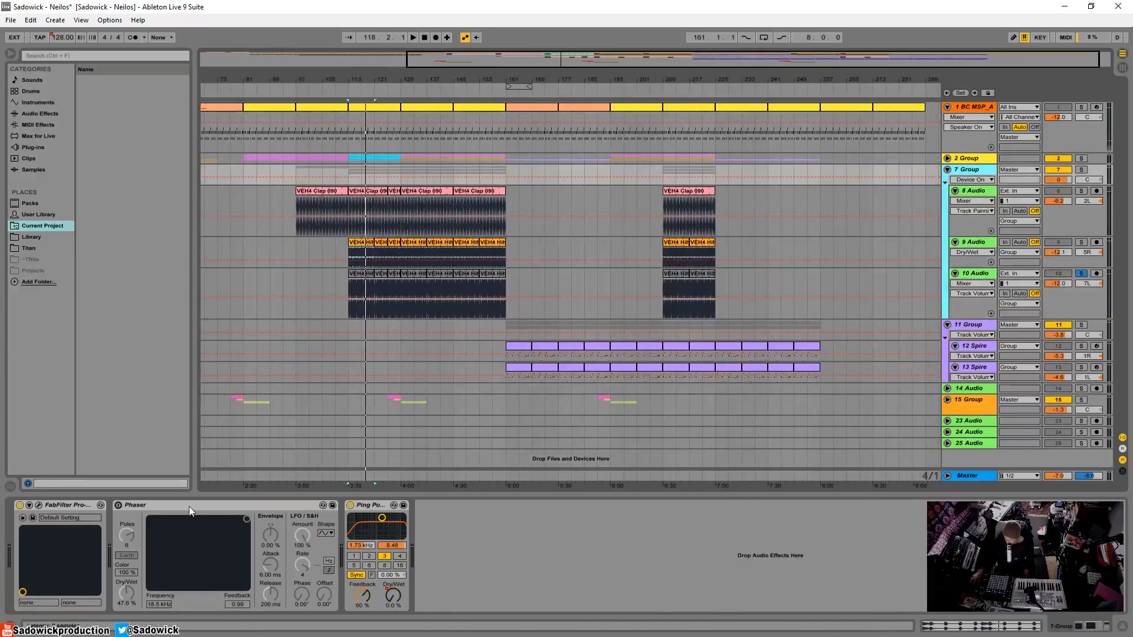
{"action": "left_click", "coordinate": [39, 505]}
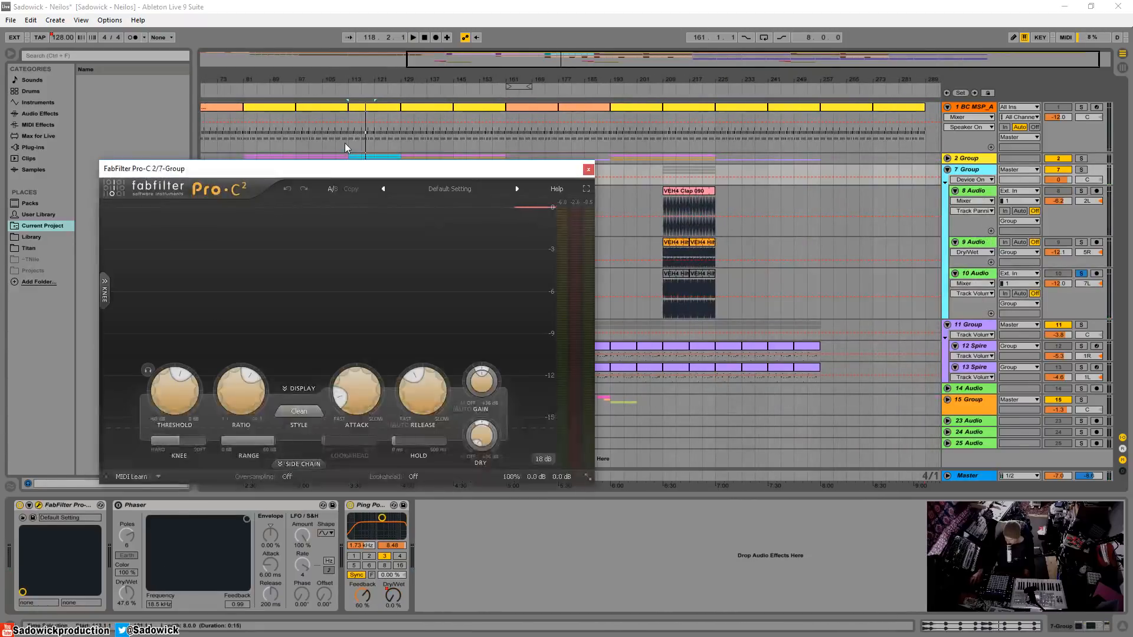
{"action": "left_click_drag", "start_coordinate": [332, 164], "coordinate": [313, 227]}
Play the section from bar 129 with Pro-C 2 open, unsolo 10 Audio and solo the whole 7 Group
{"action": "left_click", "coordinate": [378, 192]}
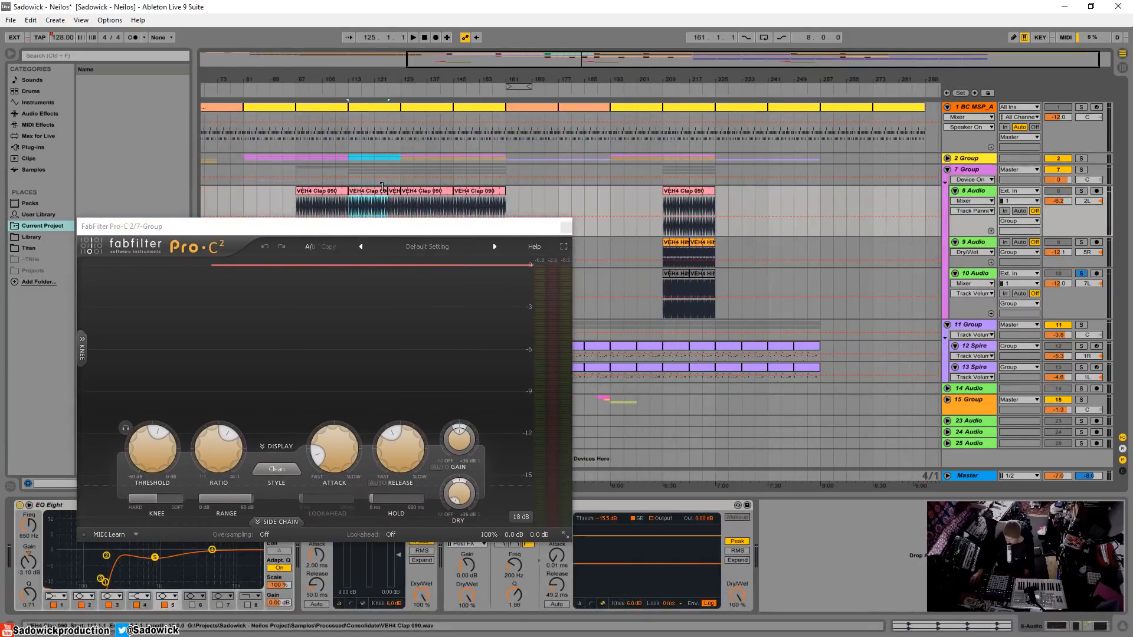
{"action": "left_click", "coordinate": [419, 194]}
{"action": "key", "text": "space"}
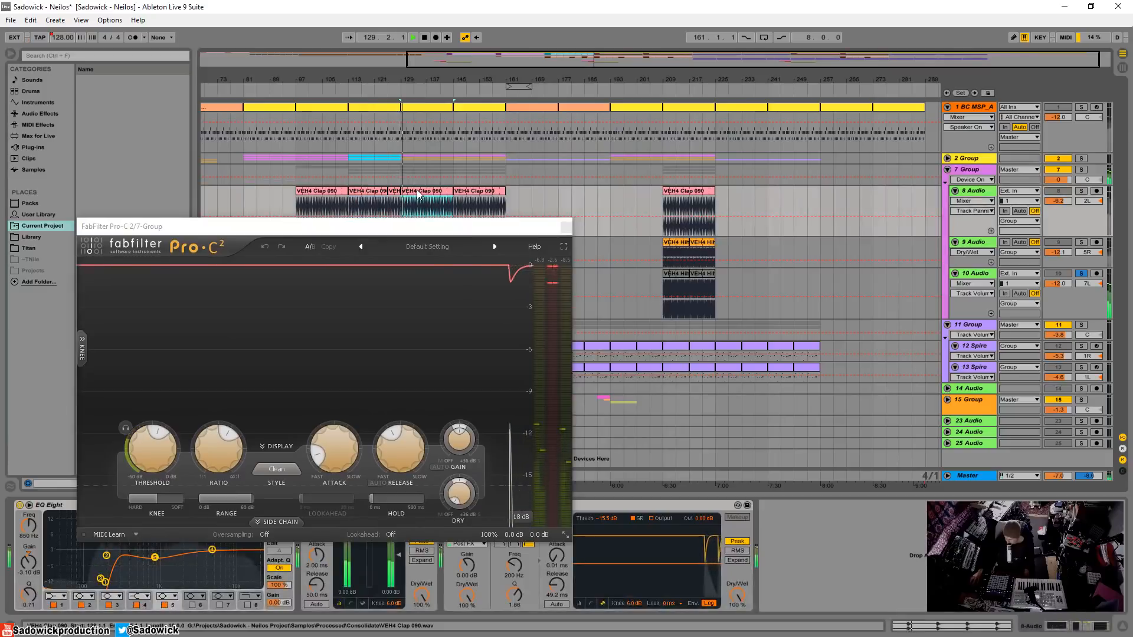
{"action": "left_click", "coordinate": [1082, 274]}
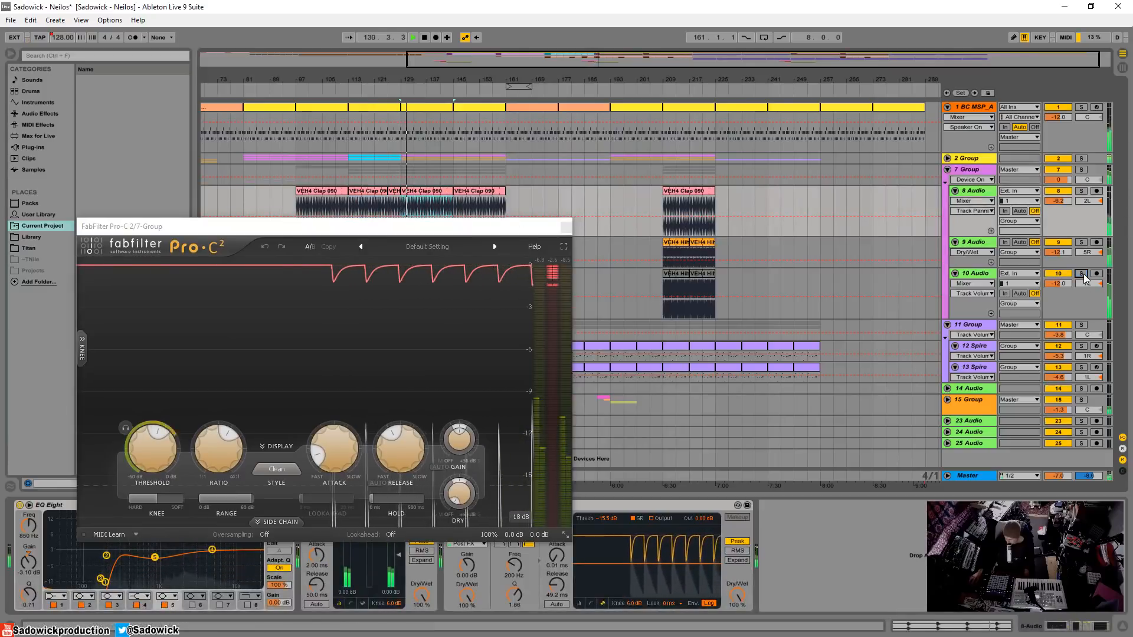
{"action": "left_click", "coordinate": [1081, 170]}
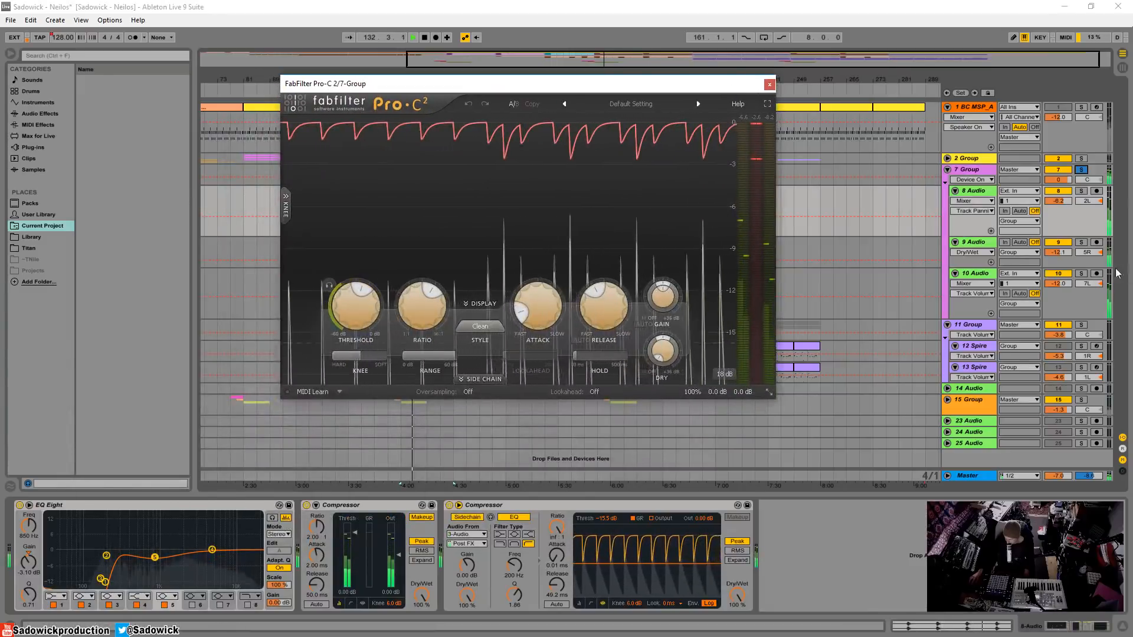
{"action": "key", "text": "space"}
Play the soloed 7 Group, switching its FabFilter Pro-C 2 off and on to compare the compression
{"action": "left_click", "coordinate": [969, 169]}
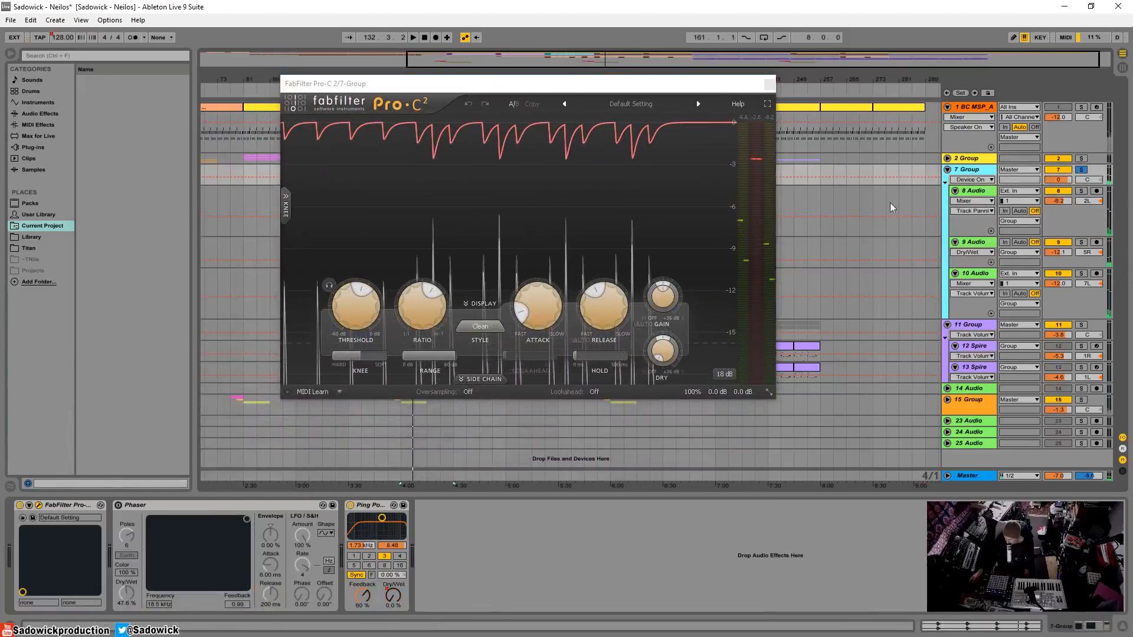
{"action": "key", "text": "space"}
{"action": "left_click", "coordinate": [20, 505]}
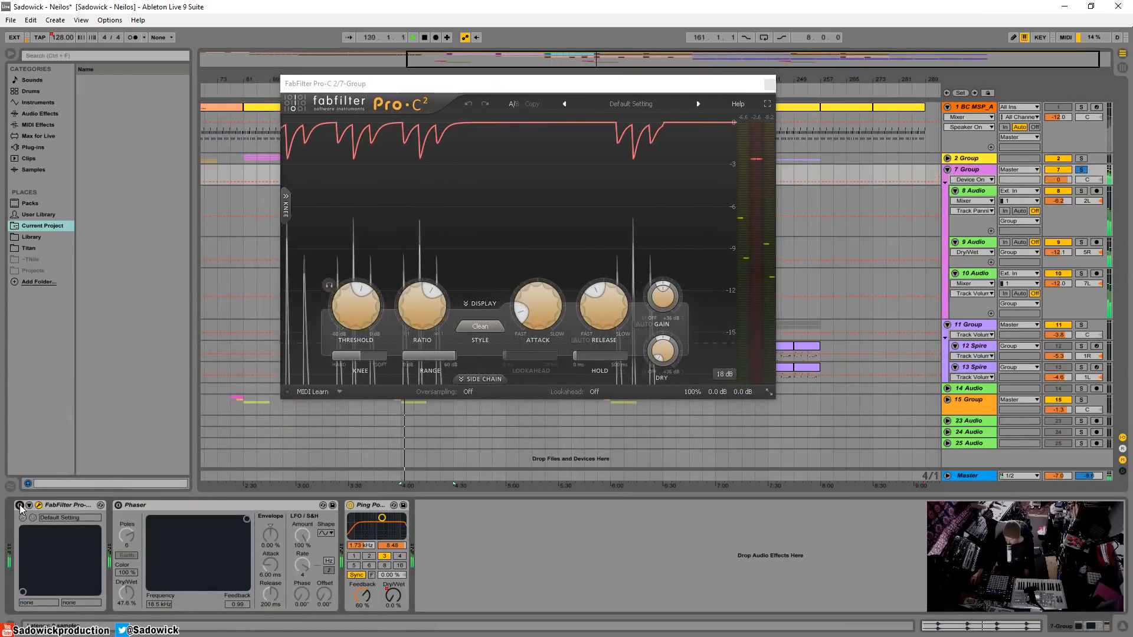
{"action": "left_click", "coordinate": [20, 506]}
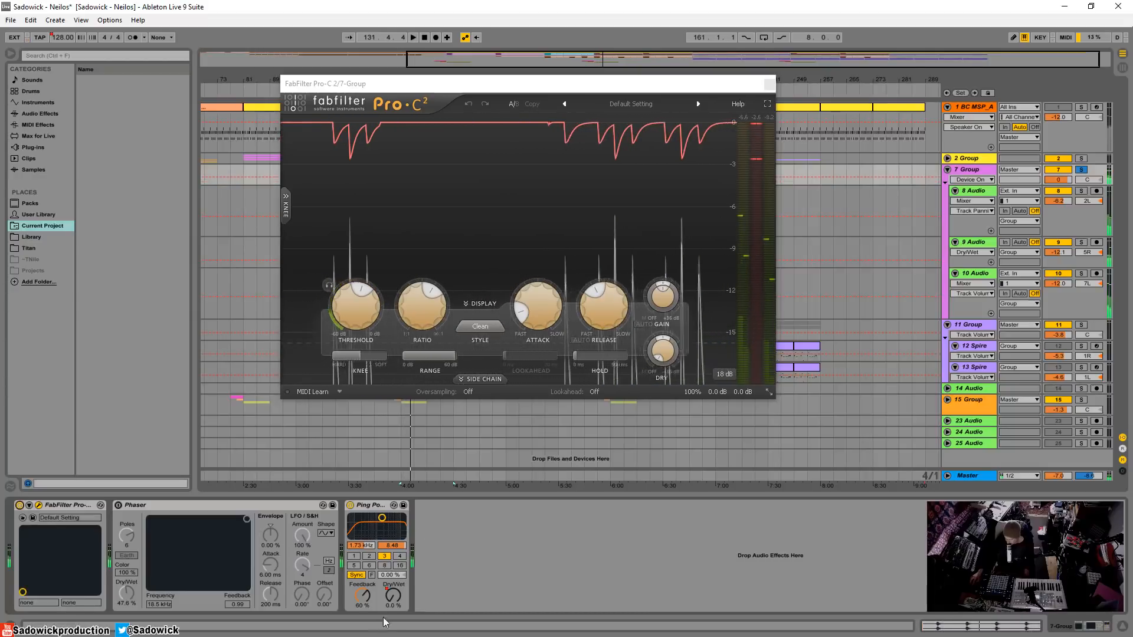
Show the Ping Pong Delay Dry/Wet automation on an enlarged 7 Group lane, play it from bar 125 and unsolo the group
{"action": "left_click", "coordinate": [393, 595]}
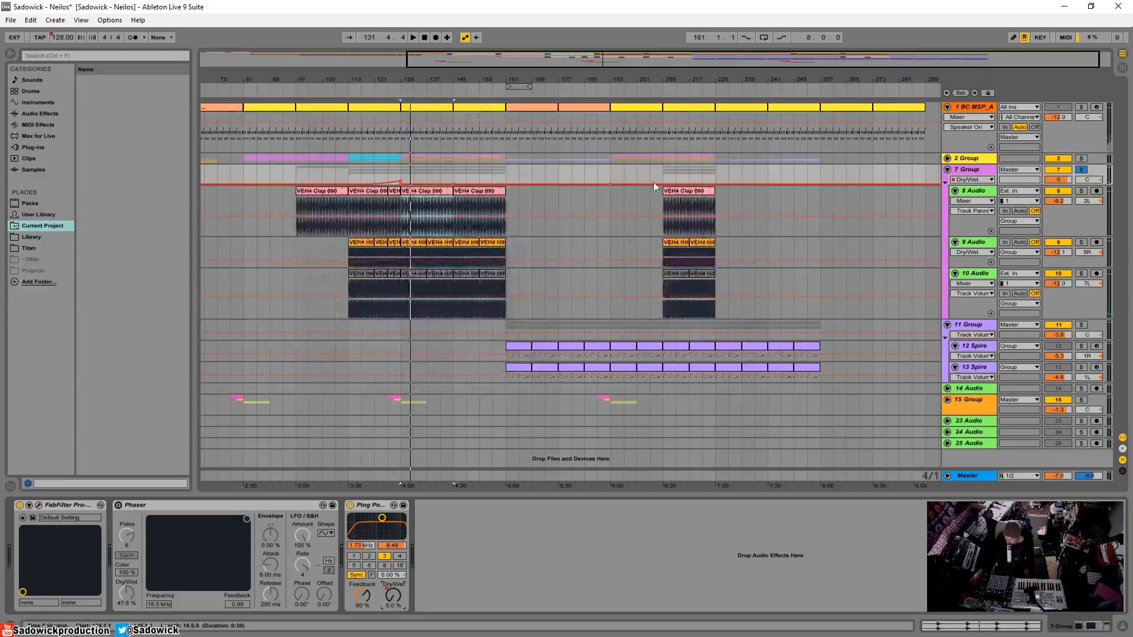
{"action": "left_click_drag", "start_coordinate": [1079, 184], "coordinate": [1079, 225]}
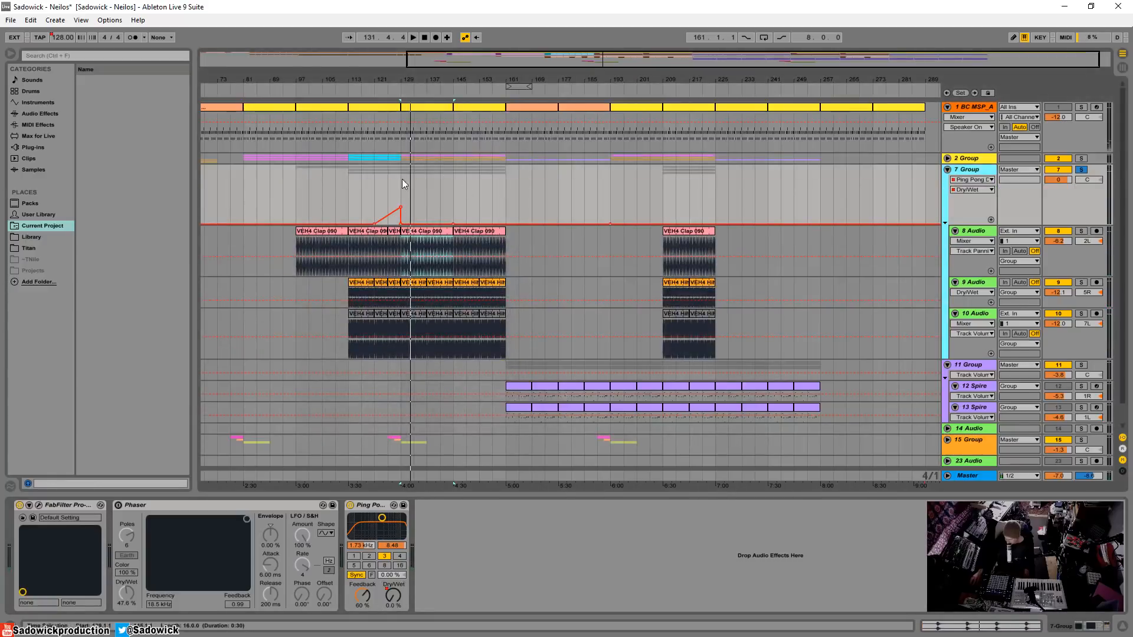
{"action": "left_click", "coordinate": [390, 187]}
{"action": "key", "text": "space"}
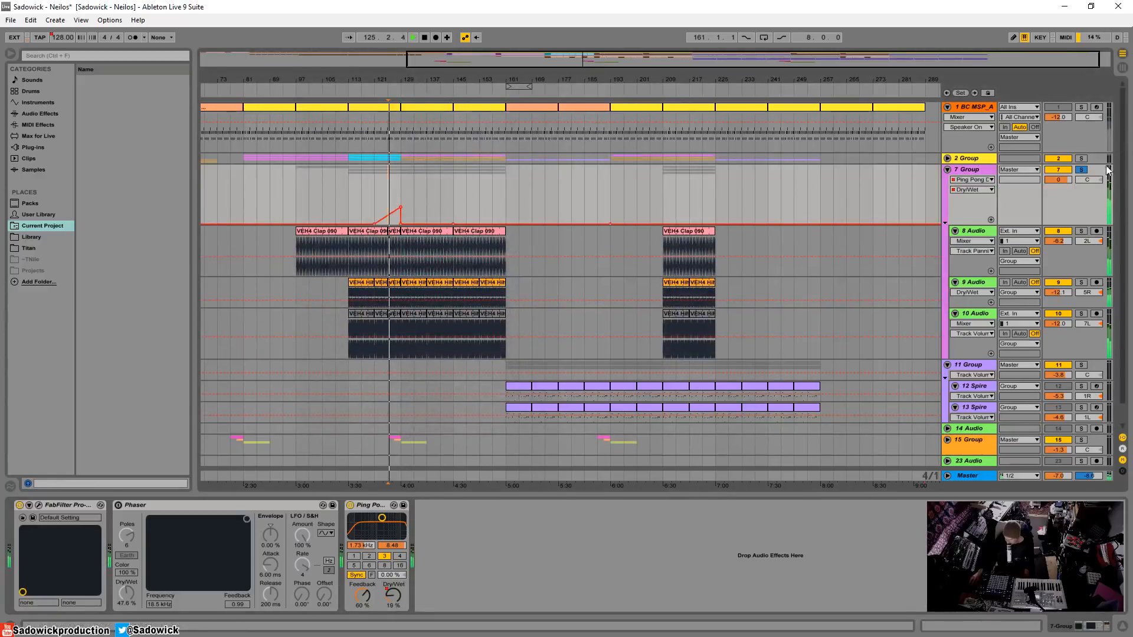
{"action": "left_click", "coordinate": [1082, 169]}
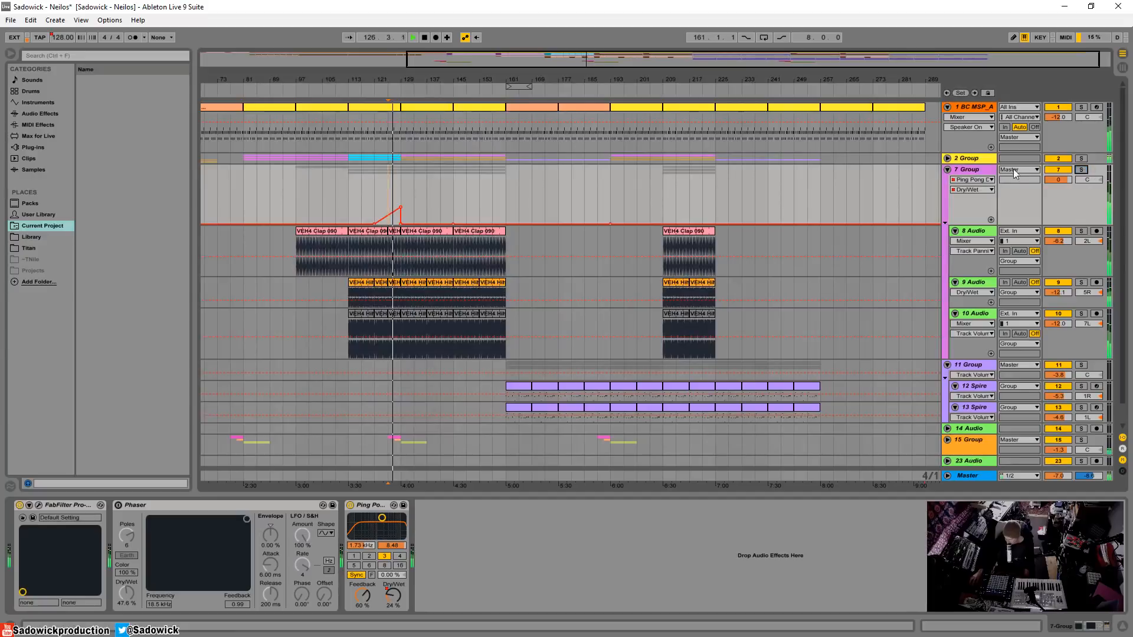
Check the EQ Eight on 2 Group and reduce the heights of 7 Group and 8 Audio
{"action": "left_click", "coordinate": [974, 158]}
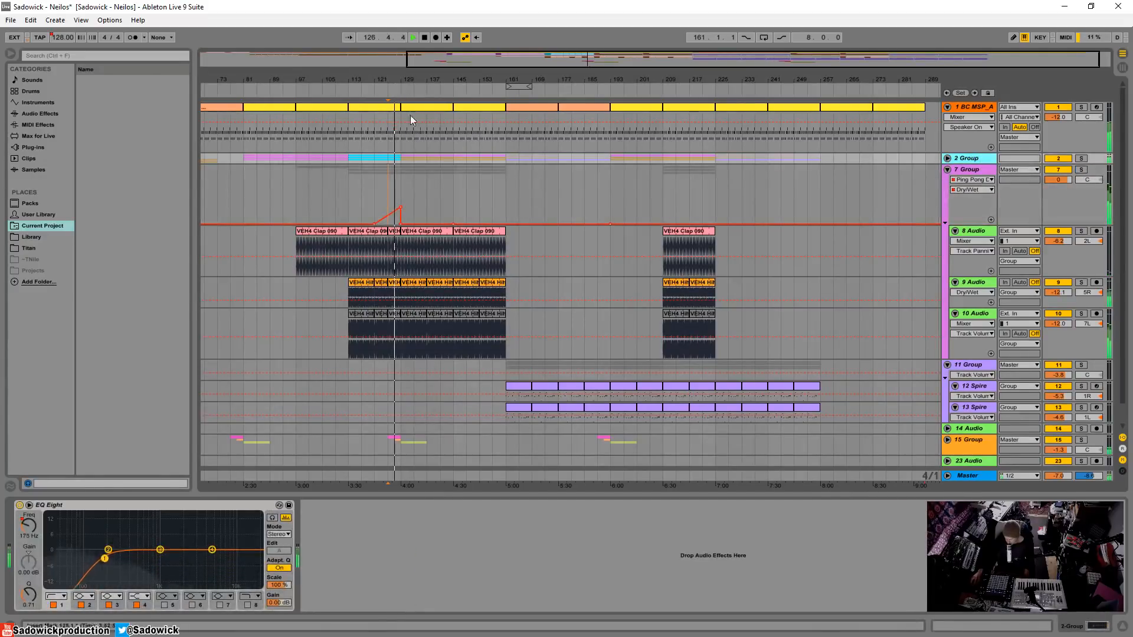
{"action": "left_click_drag", "start_coordinate": [1078, 206], "coordinate": [1085, 161]}
{"action": "left_click_drag", "start_coordinate": [1088, 218], "coordinate": [1089, 197]}
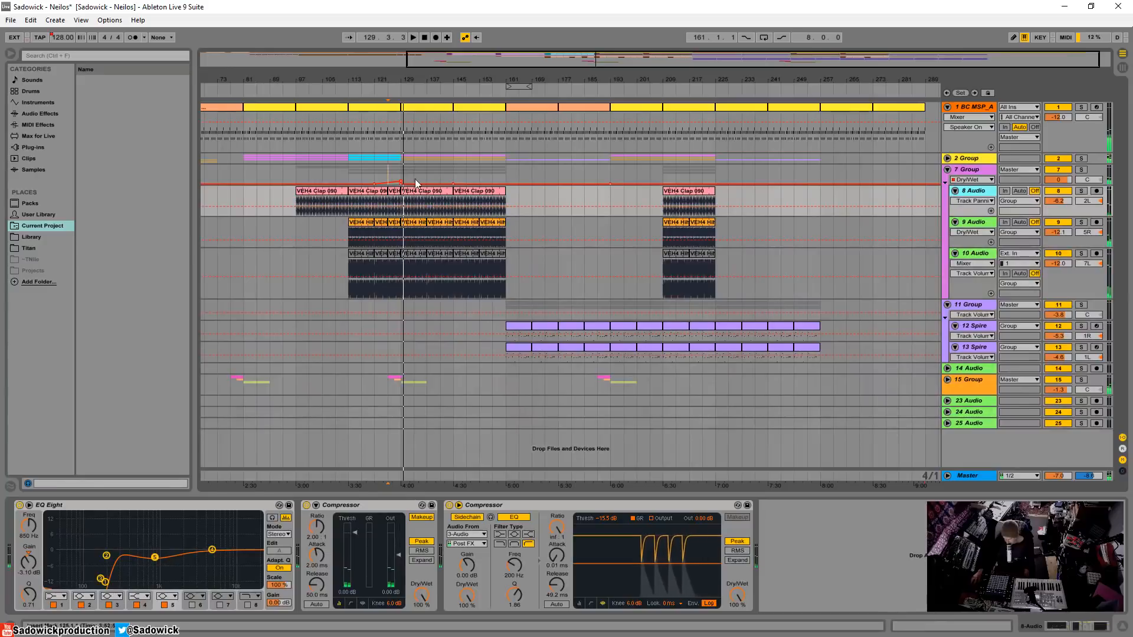
Play the mix from bar 129, reduce the drum track's height and switch the track off and on to compare
{"action": "left_click", "coordinate": [421, 107]}
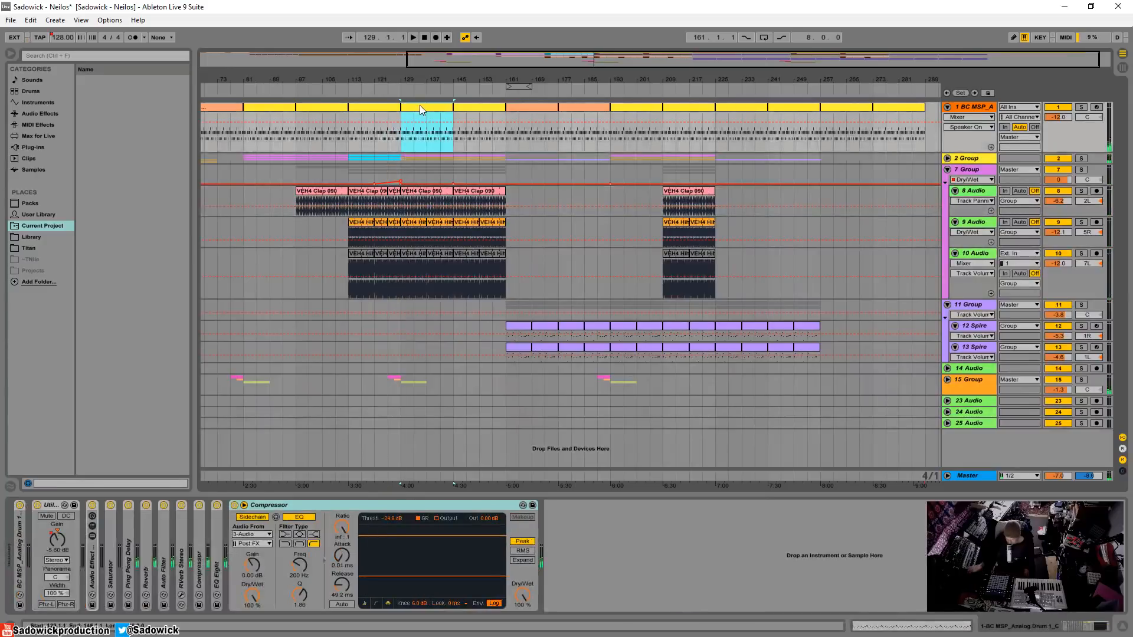
{"action": "key", "text": "space"}
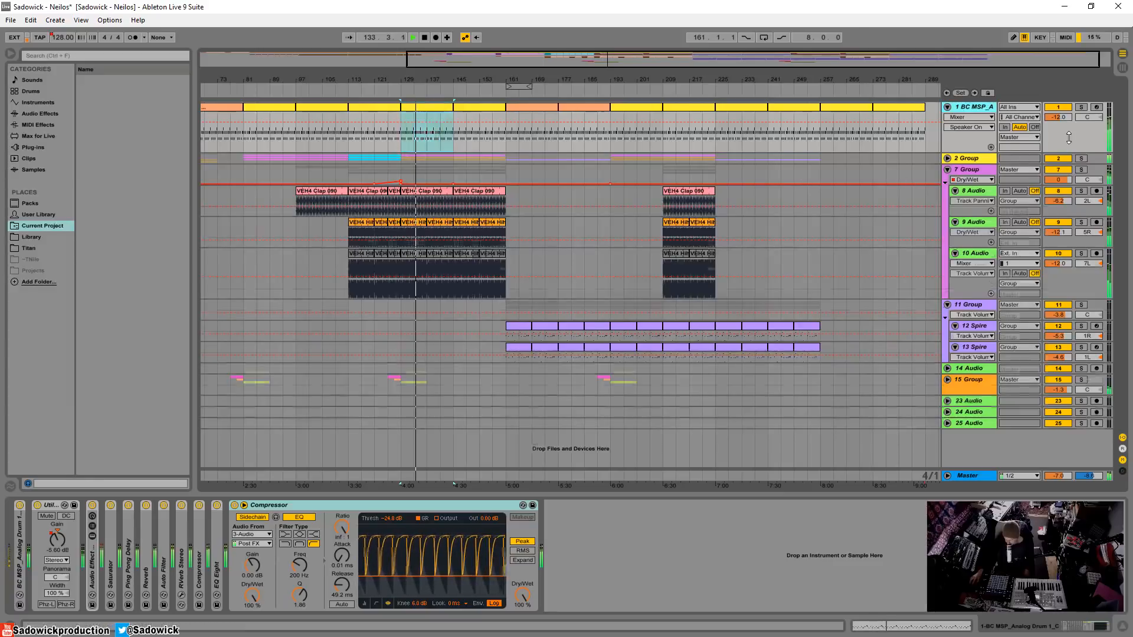
{"action": "left_click_drag", "start_coordinate": [1074, 153], "coordinate": [1074, 128]}
{"action": "left_click", "coordinate": [1058, 107]}
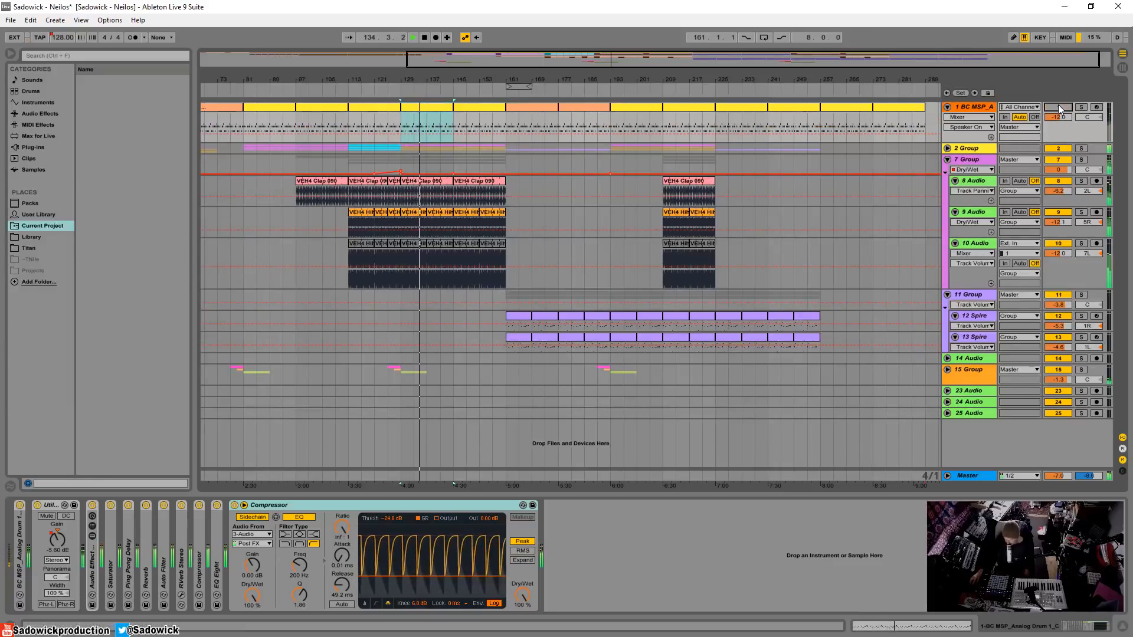
{"action": "left_click", "coordinate": [1058, 106]}
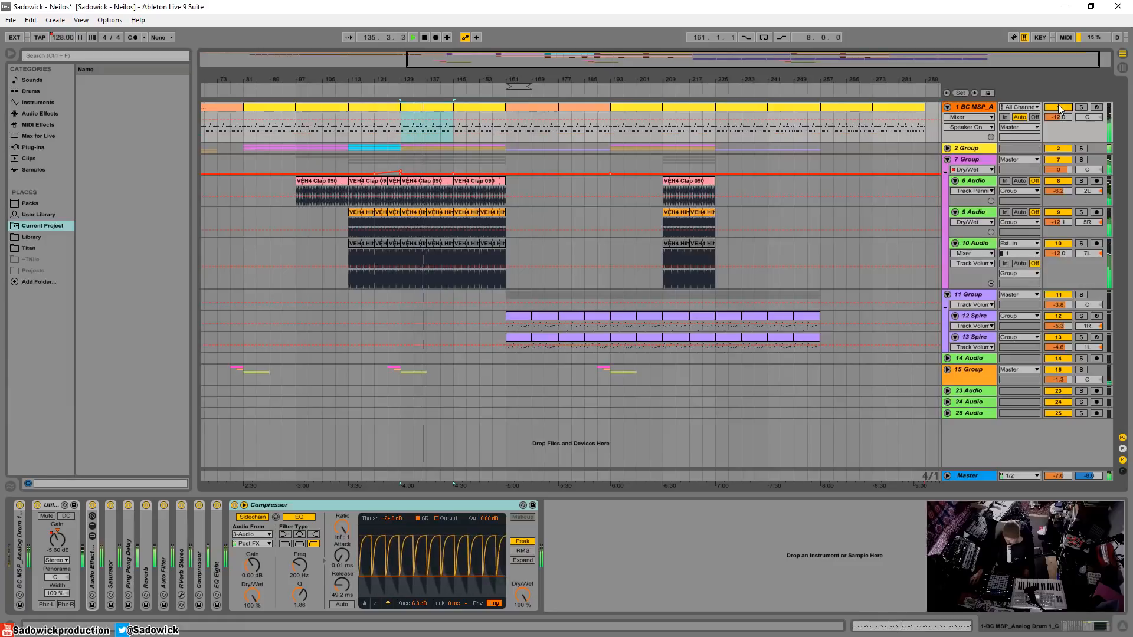
{"action": "key", "text": "space"}
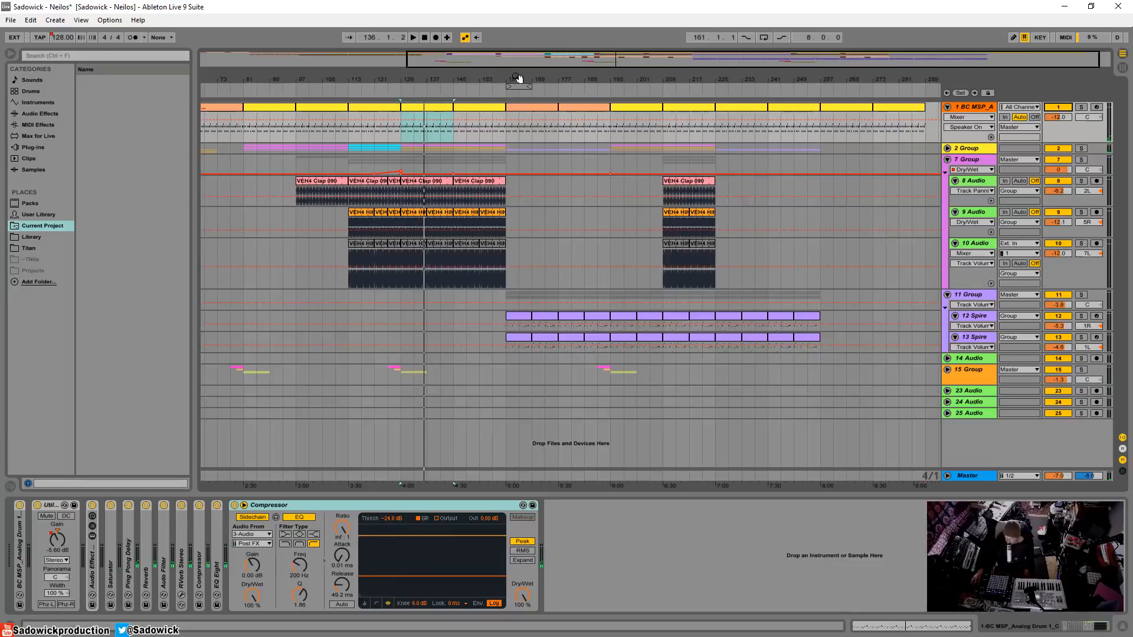
Select the drum clip starting at bar 161 and look over the surrounding arrangement
{"action": "left_click_drag", "start_coordinate": [518, 79], "coordinate": [377, 139]}
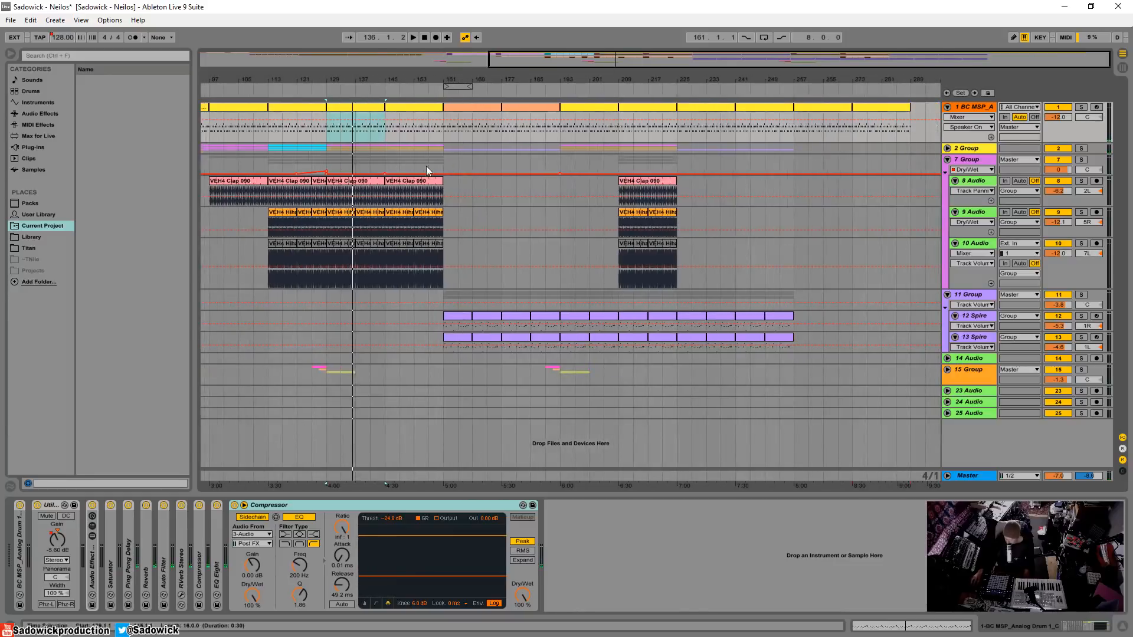
{"action": "left_click", "coordinate": [477, 105]}
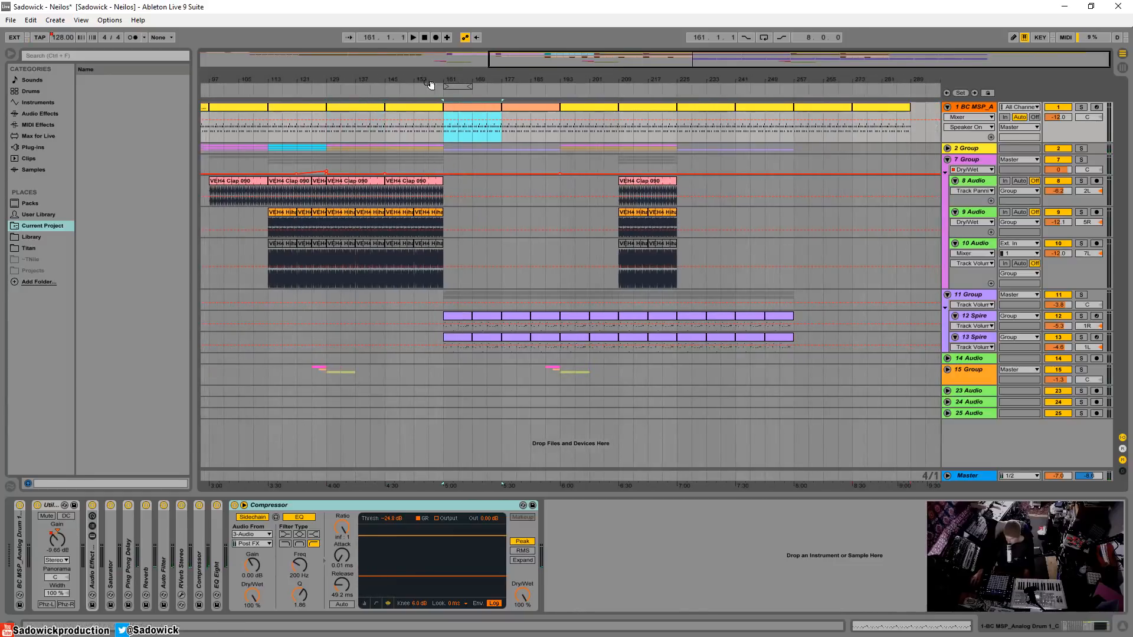
{"action": "left_click_drag", "start_coordinate": [339, 77], "coordinate": [521, 157]}
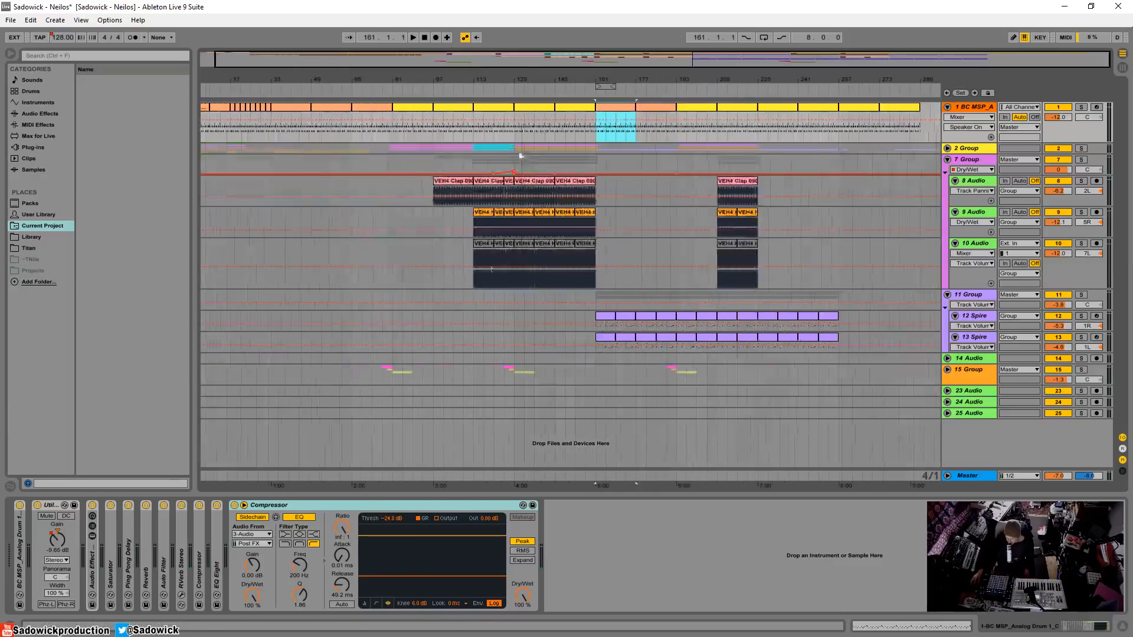
Show the 15 Group effect chain, solo the group and play its effects from bar 77
{"action": "left_click", "coordinate": [978, 372]}
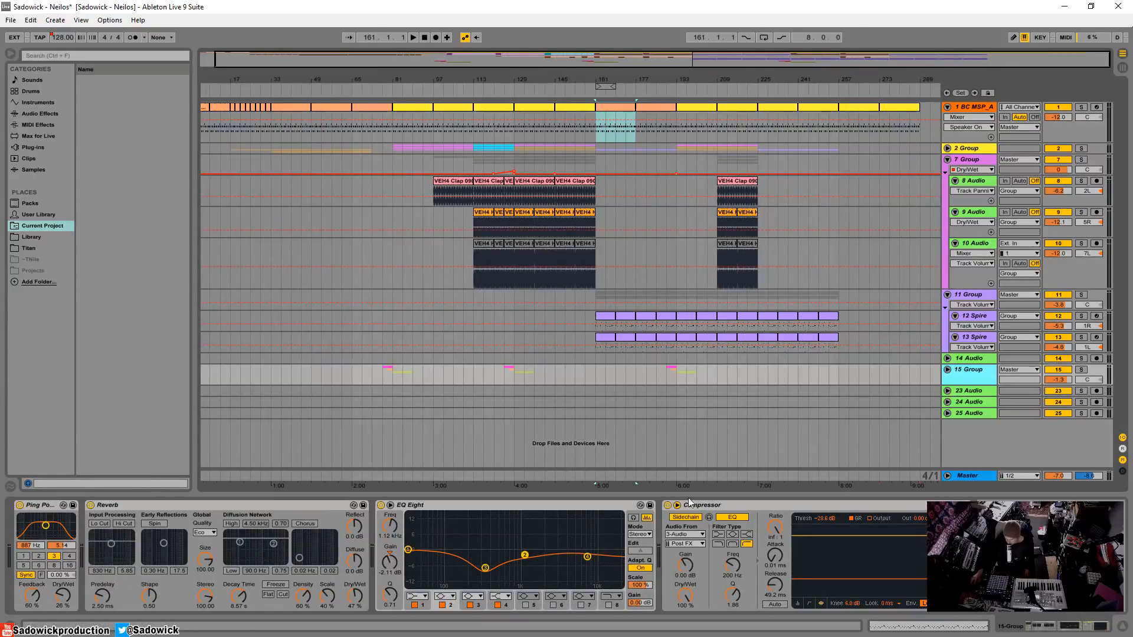
{"action": "left_click", "coordinate": [384, 375]}
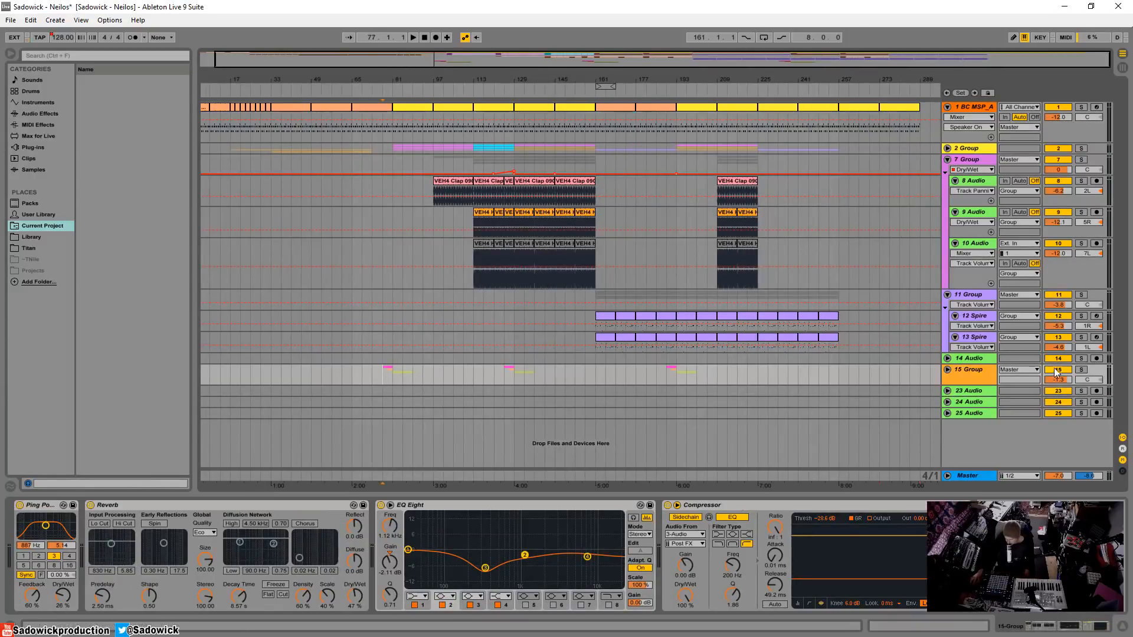
{"action": "left_click", "coordinate": [1082, 370]}
{"action": "key", "text": "space"}
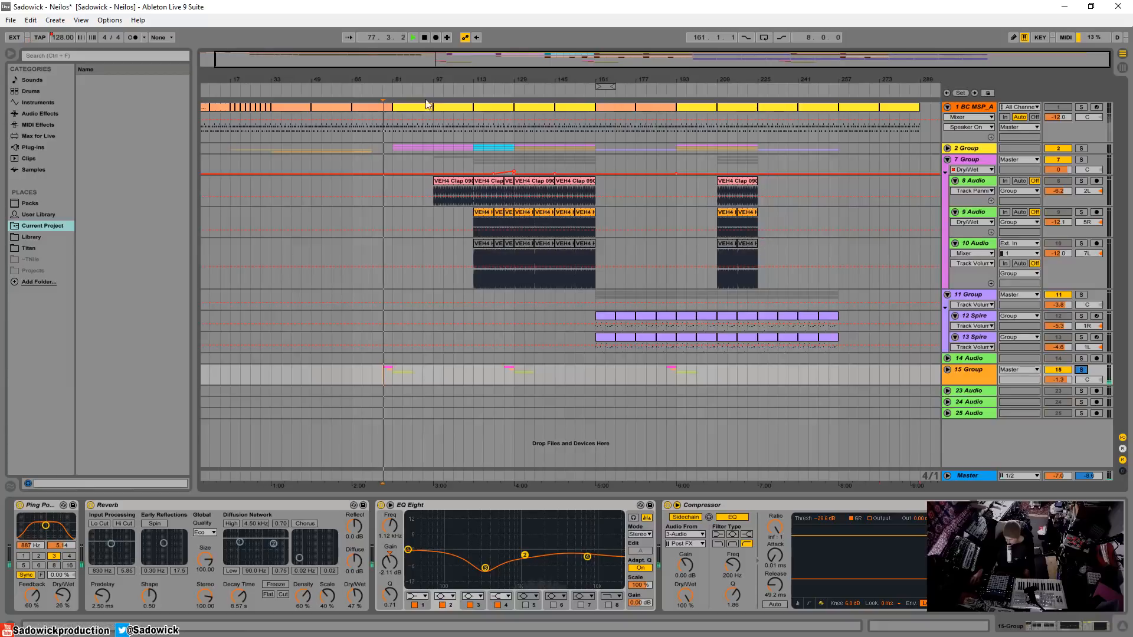
{"action": "left_click_drag", "start_coordinate": [396, 88], "coordinate": [396, 91]}
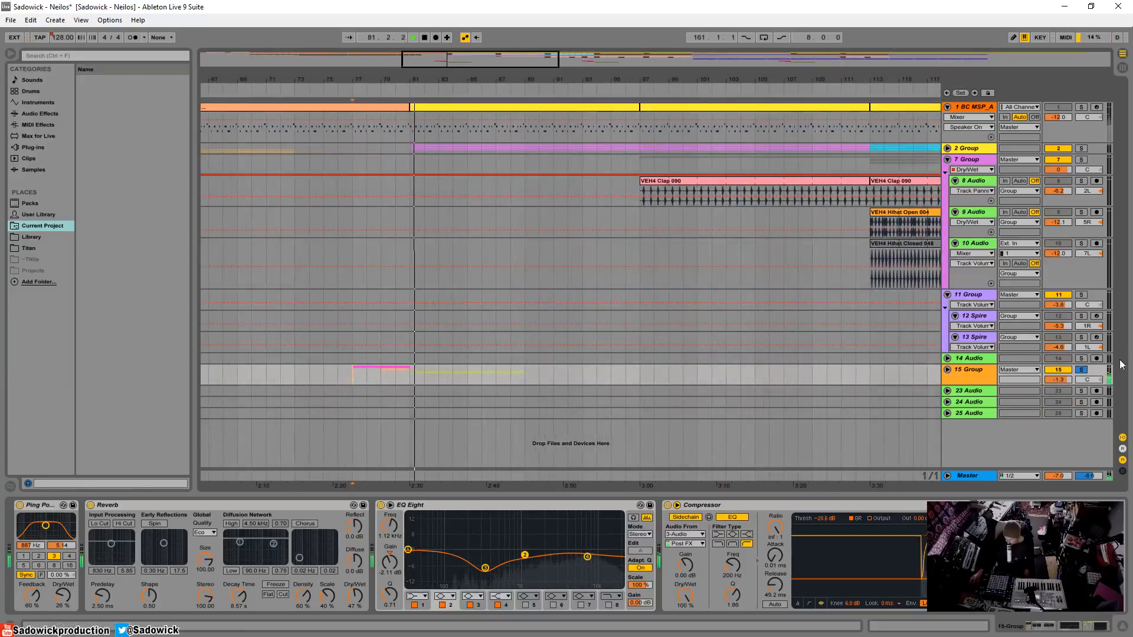
Unfold 15 Group, stop playback and look closely at its uplifter and downlifter clips around bar 81
{"action": "left_click", "coordinate": [947, 370]}
{"action": "scroll", "coordinate": [608, 269], "scroll_direction": "down", "scroll_amount": 3}
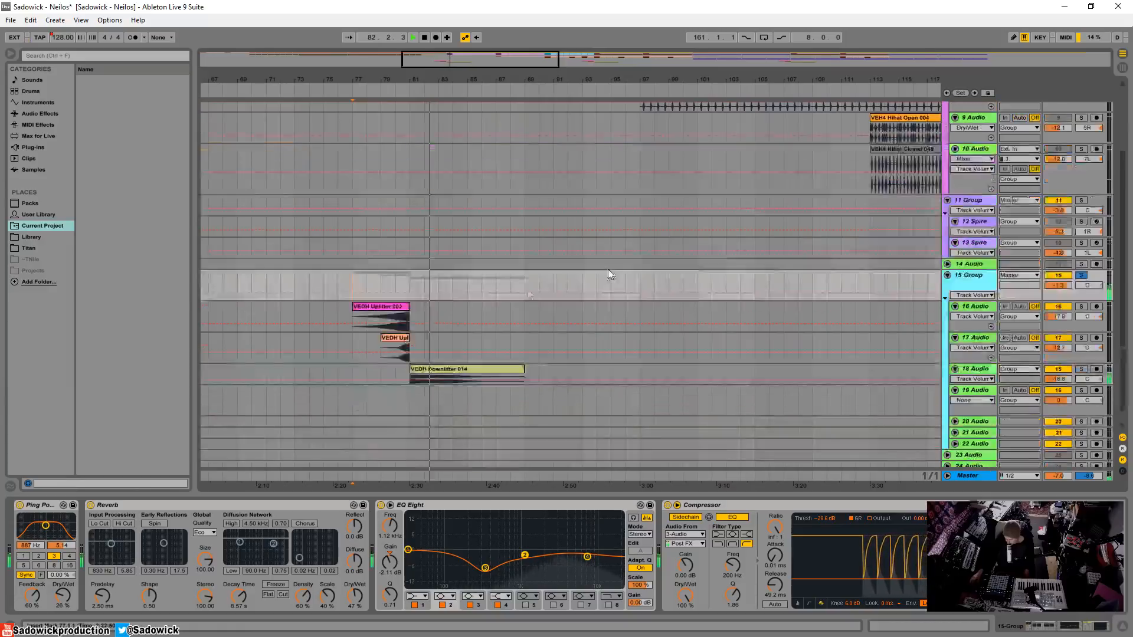
{"action": "key", "text": "space"}
{"action": "left_click_drag", "start_coordinate": [400, 77], "coordinate": [399, 115]}
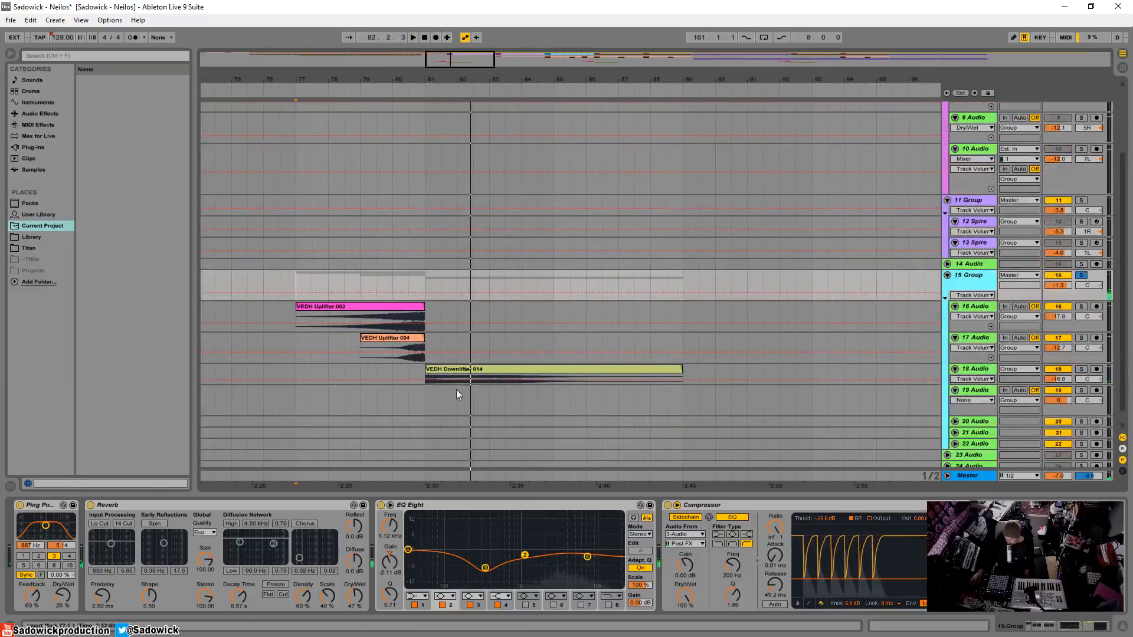
Select the downlifter clip at bar 81, show the whole arrangement and fold 15 Group
{"action": "left_click", "coordinate": [484, 372]}
{"action": "left_click_drag", "start_coordinate": [462, 63], "coordinate": [491, 53]}
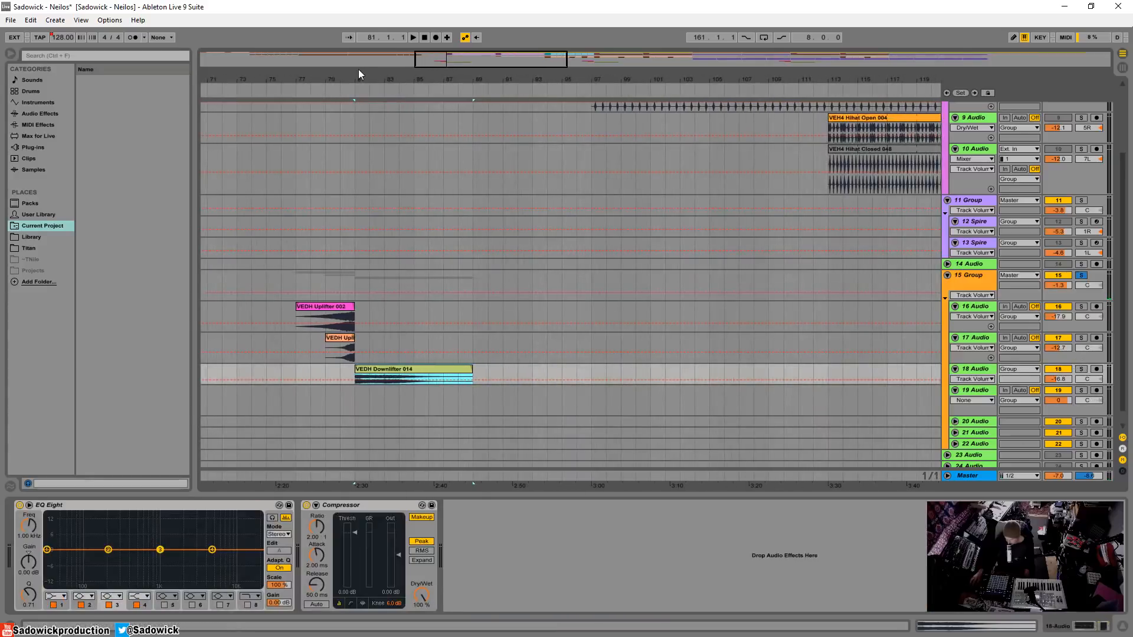
{"action": "left_click_drag", "start_coordinate": [359, 71], "coordinate": [405, 77]}
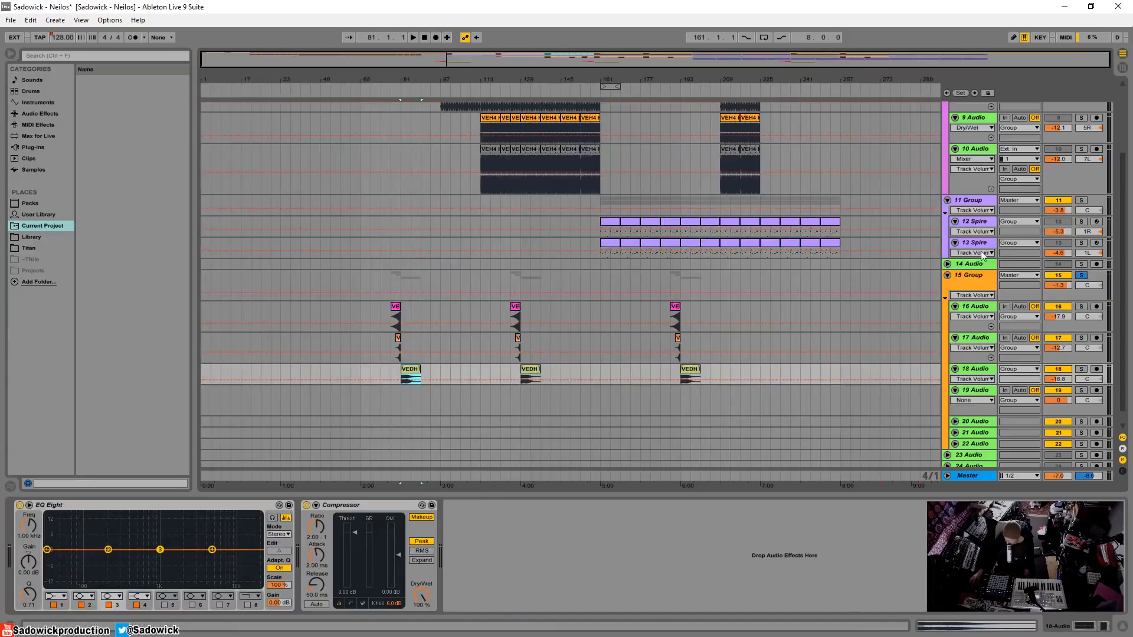
{"action": "left_click", "coordinate": [948, 276]}
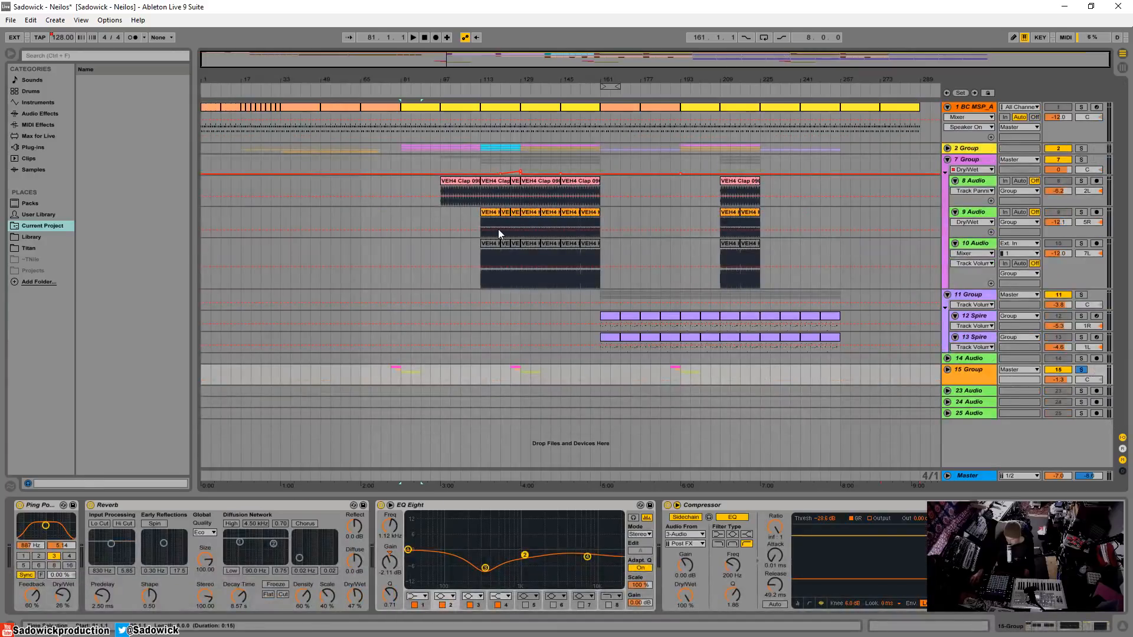
Play the arrangement from the drum clip at bar 161, unsolo 15 Group and skip ahead to around bar 177
{"action": "left_click_drag", "start_coordinate": [641, 74], "coordinate": [419, 84]}
{"action": "left_click", "coordinate": [540, 110]}
{"action": "left_click", "coordinate": [425, 109]}
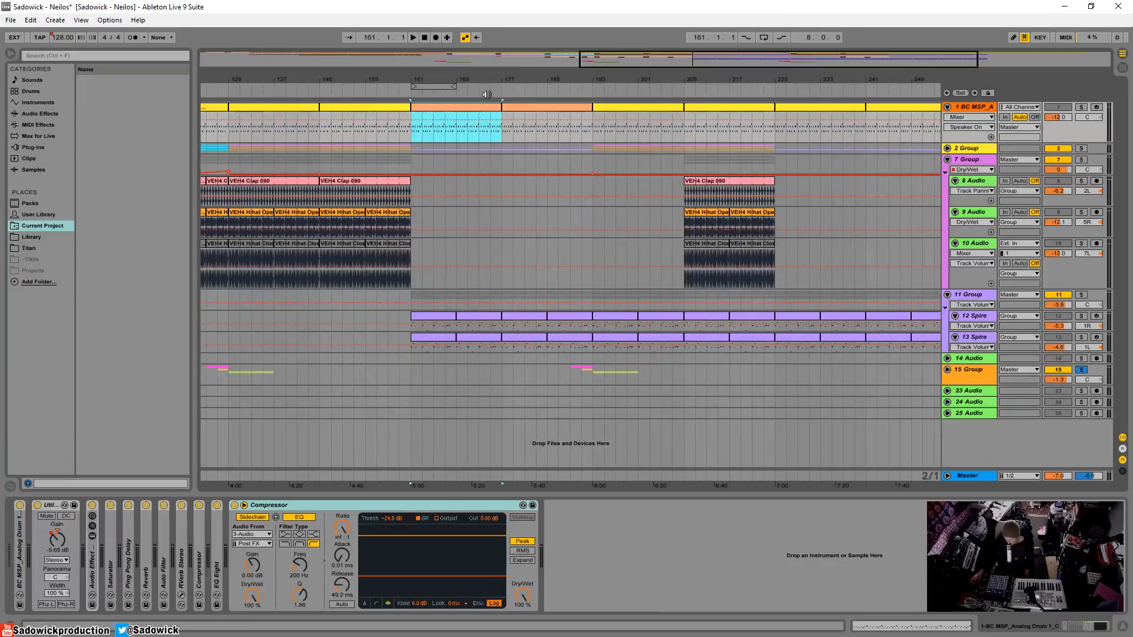
{"action": "key", "text": "space"}
{"action": "left_click", "coordinate": [1081, 370]}
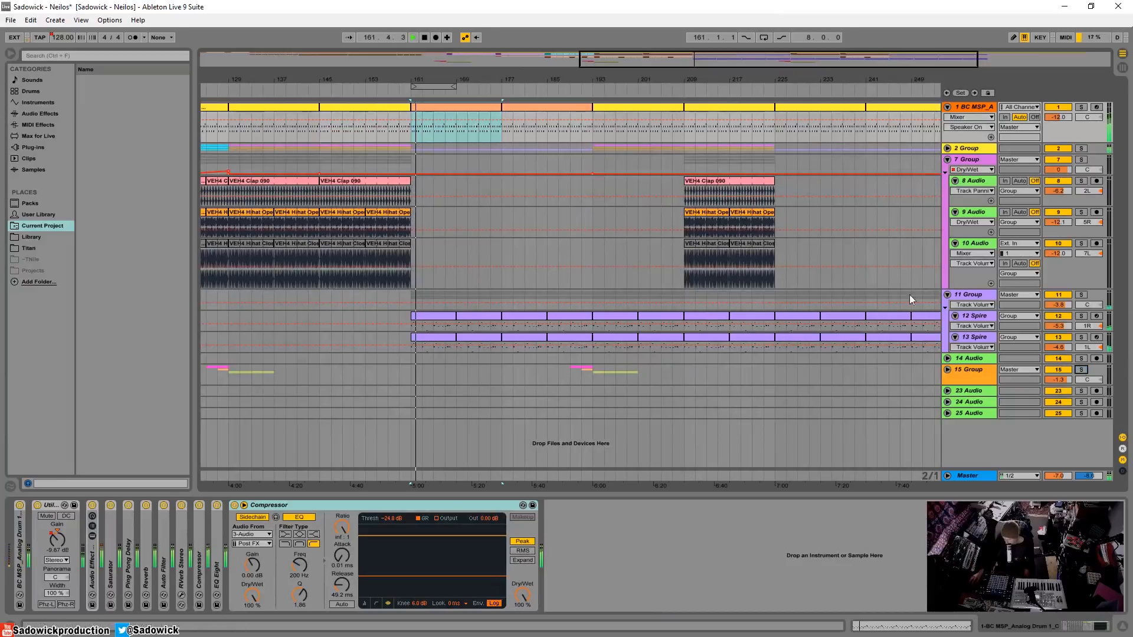
{"action": "left_click", "coordinate": [493, 86]}
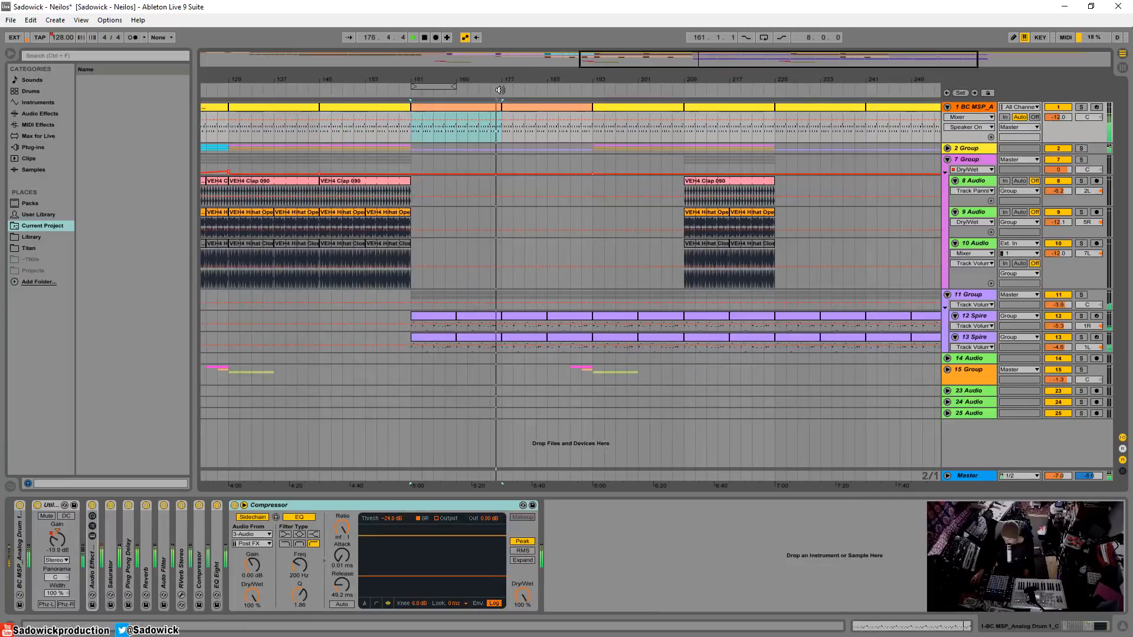
{"action": "left_click", "coordinate": [1089, 260]}
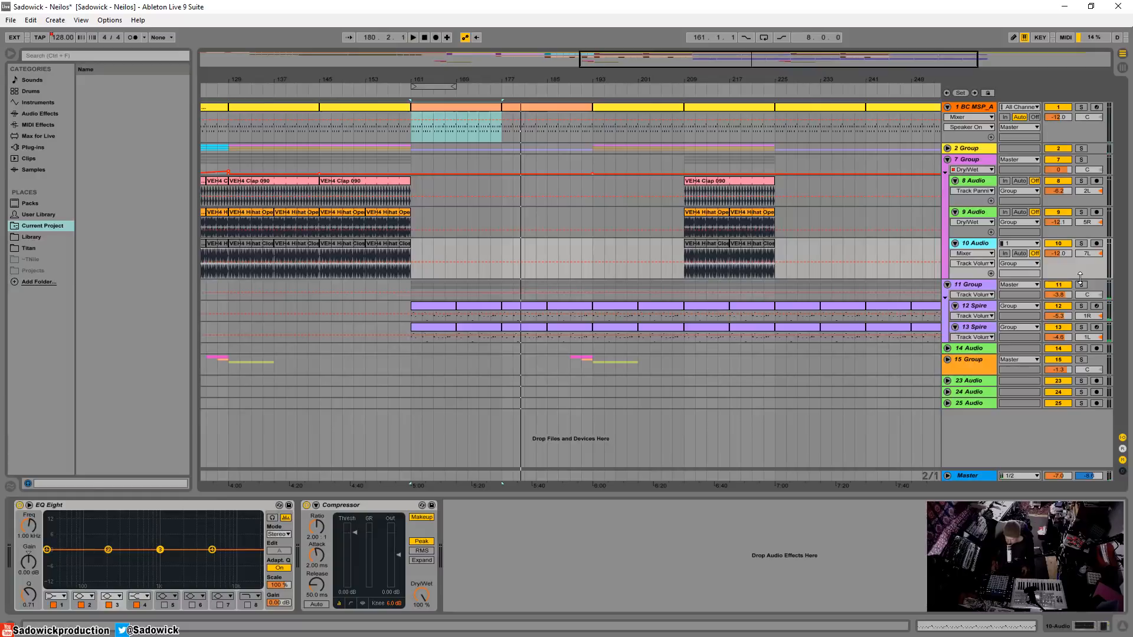
Select the drum clip at bar 161, increase the drum track's height and show the 2 Group effect chain
{"action": "left_click", "coordinate": [465, 108]}
{"action": "left_click_drag", "start_coordinate": [1085, 130], "coordinate": [1074, 169]}
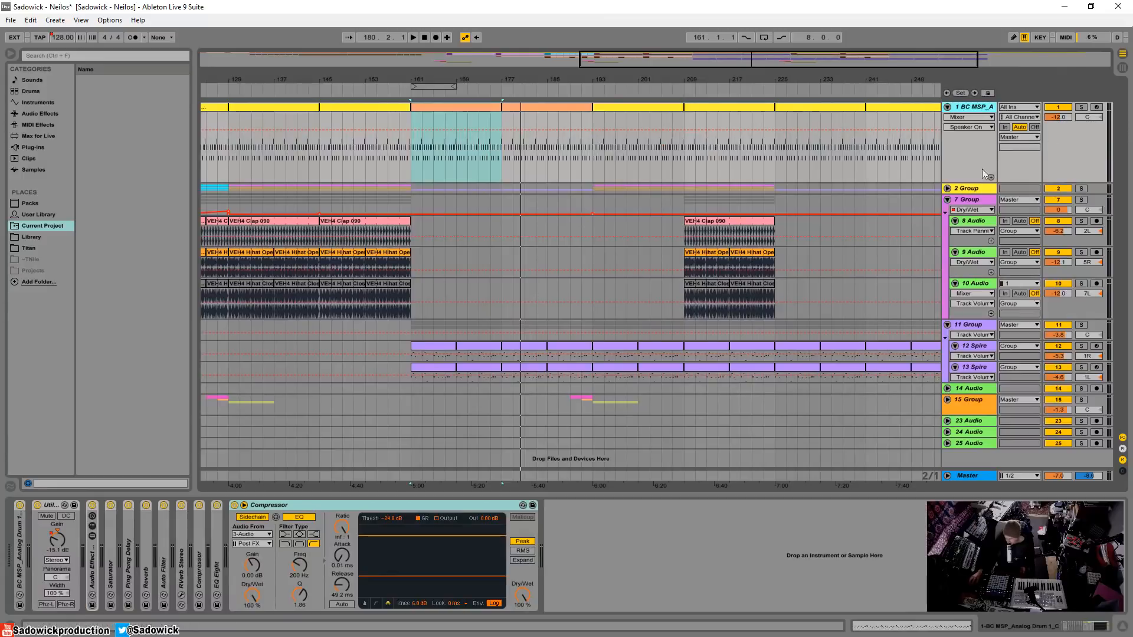
{"action": "left_click", "coordinate": [964, 189]}
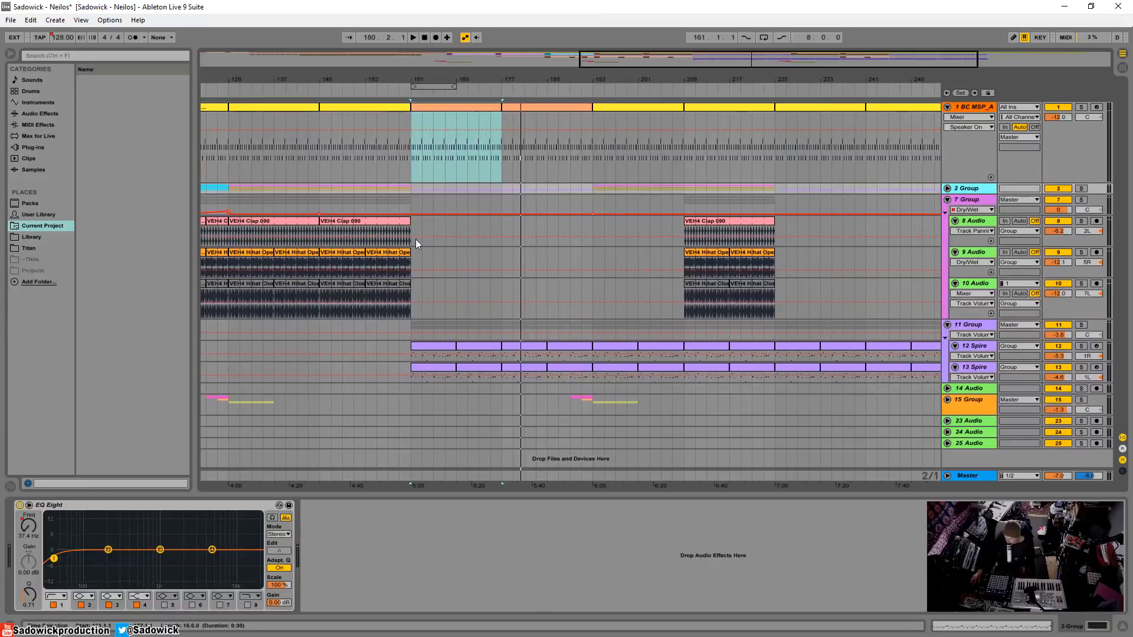
Solo 11 Group, play it from the 12 Spire clip at bar 185 and show the group's effect chain
{"action": "left_click", "coordinate": [977, 328]}
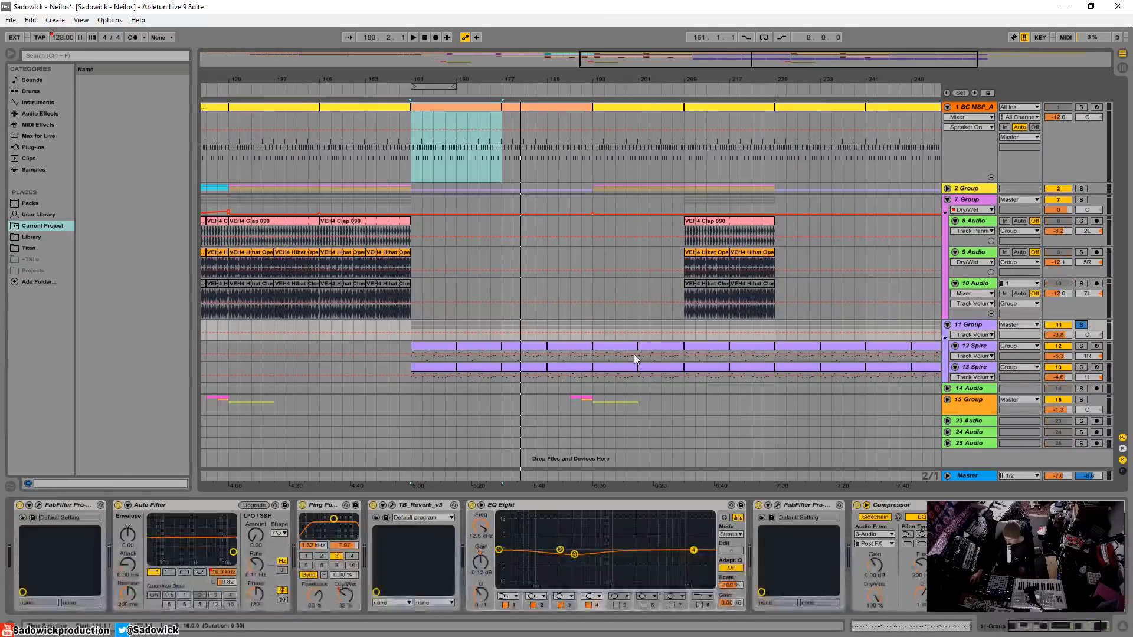
{"action": "left_click", "coordinate": [558, 345]}
{"action": "key", "text": "space"}
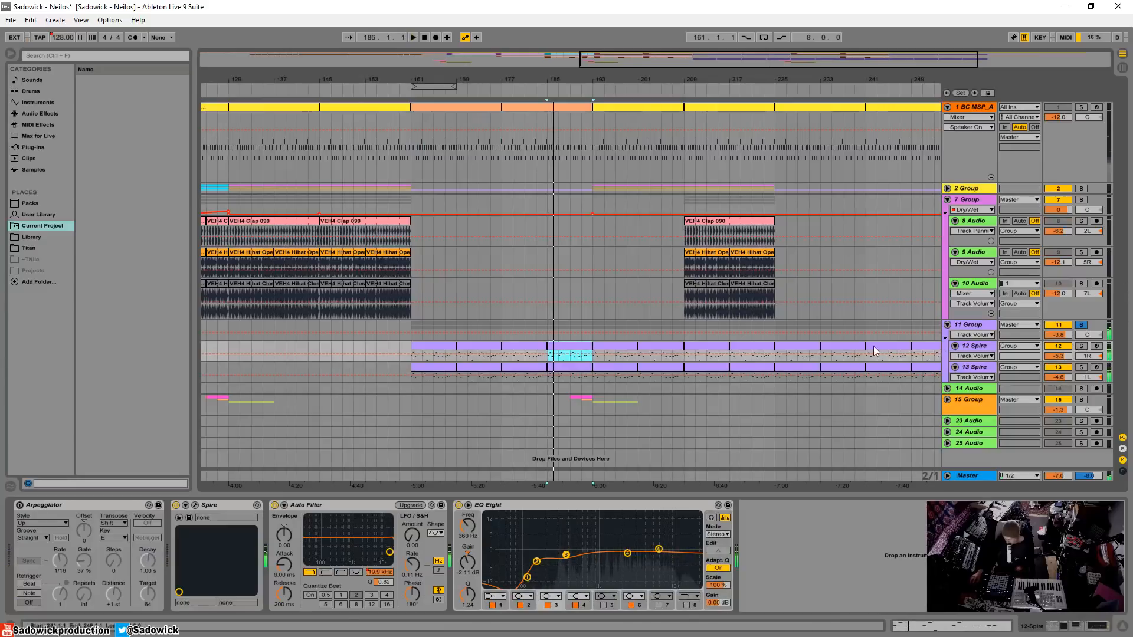
{"action": "left_click", "coordinate": [968, 326]}
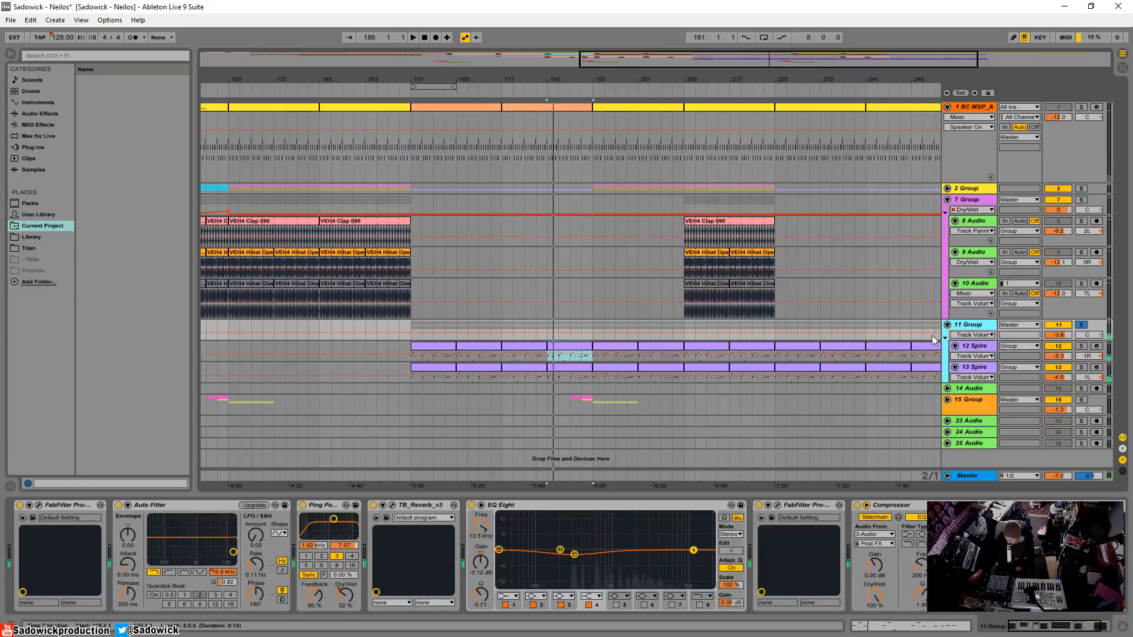
Switch off 11 Group's two FabFilter devices, Auto Filter, Ping Pong Delay, TB_Reverb_v3, EQ Eight and Compressor
{"action": "left_click", "coordinate": [19, 505]}
{"action": "left_click", "coordinate": [118, 505]}
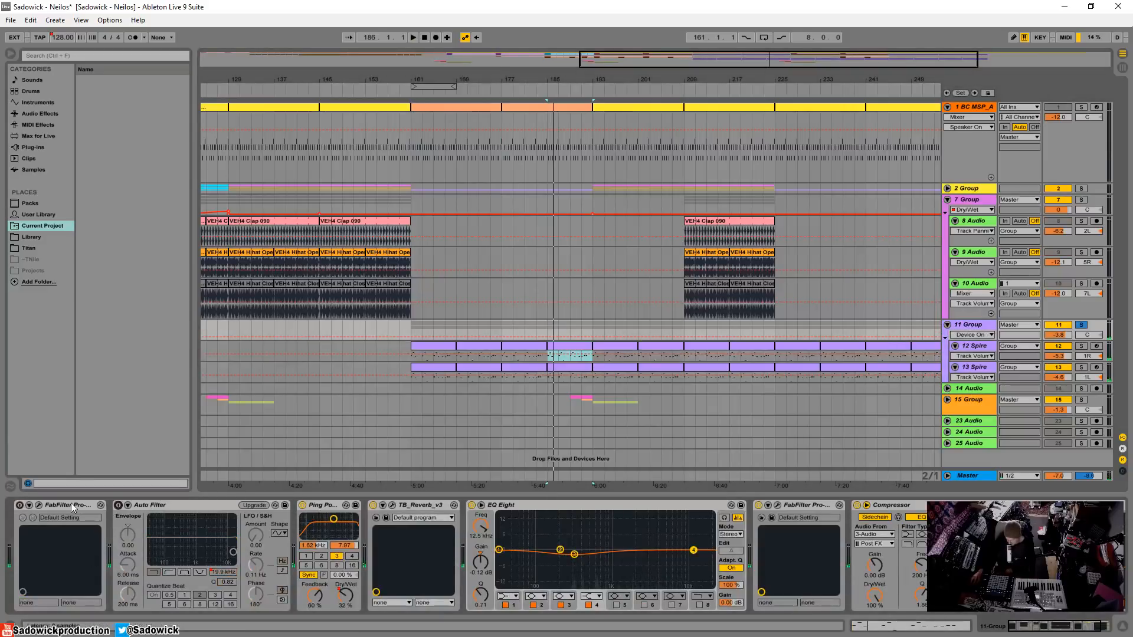
{"action": "left_click", "coordinate": [303, 505]}
{"action": "left_click", "coordinate": [373, 506]}
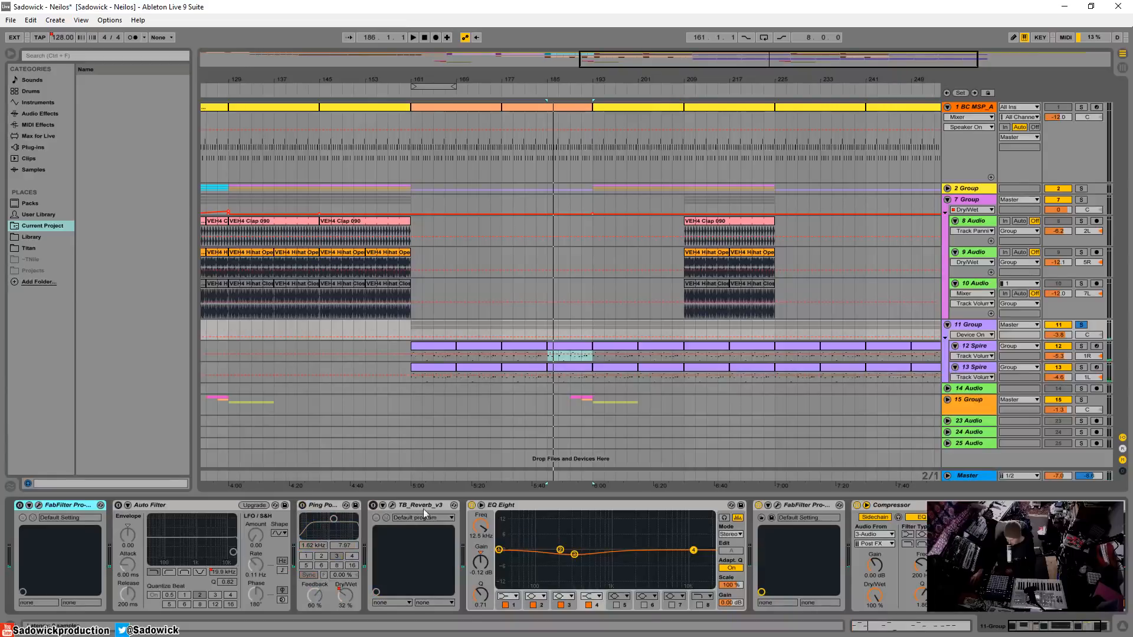
{"action": "left_click", "coordinate": [471, 505]}
{"action": "left_click", "coordinate": [758, 505]}
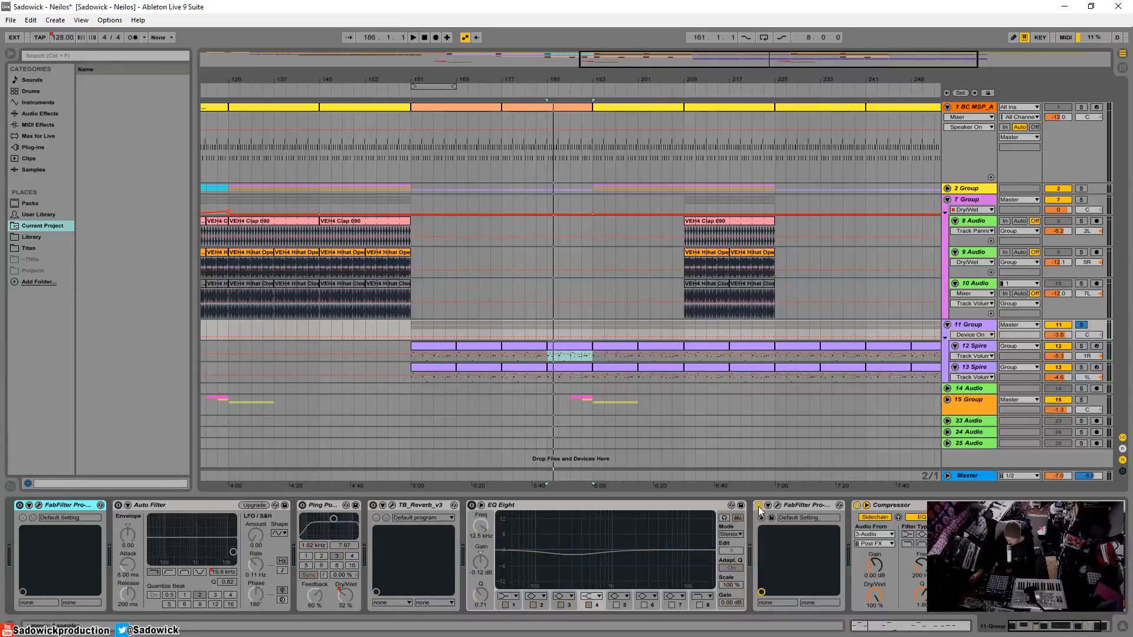
{"action": "left_click", "coordinate": [859, 506]}
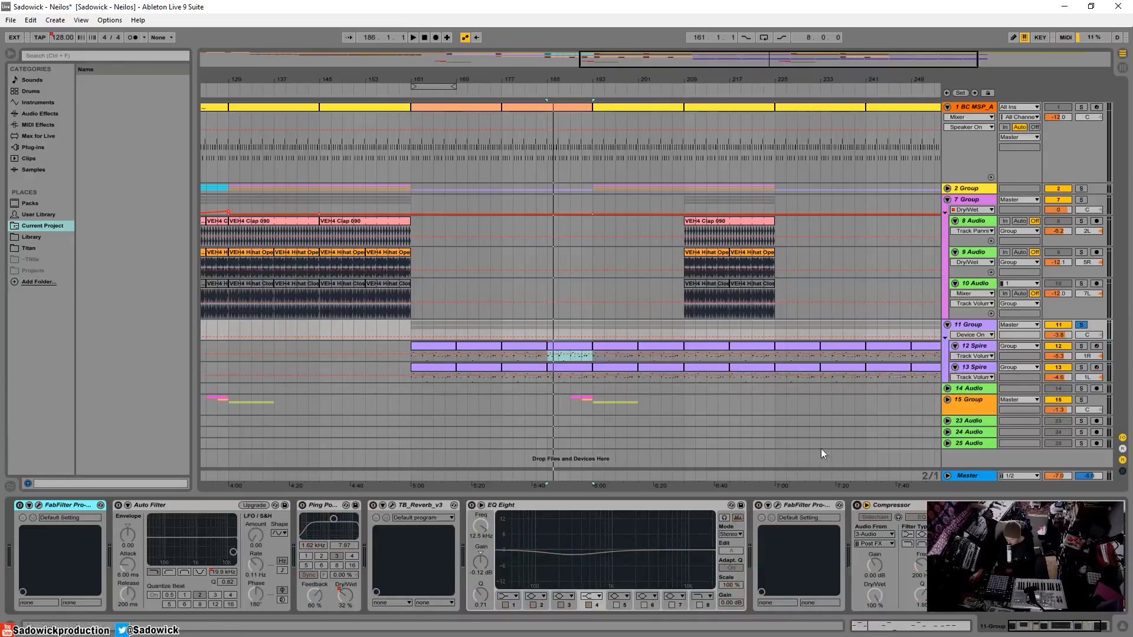
Solo the 12 Spire track, increase its height and show its device chain
{"action": "left_click", "coordinate": [975, 347]}
{"action": "left_click", "coordinate": [1082, 347]}
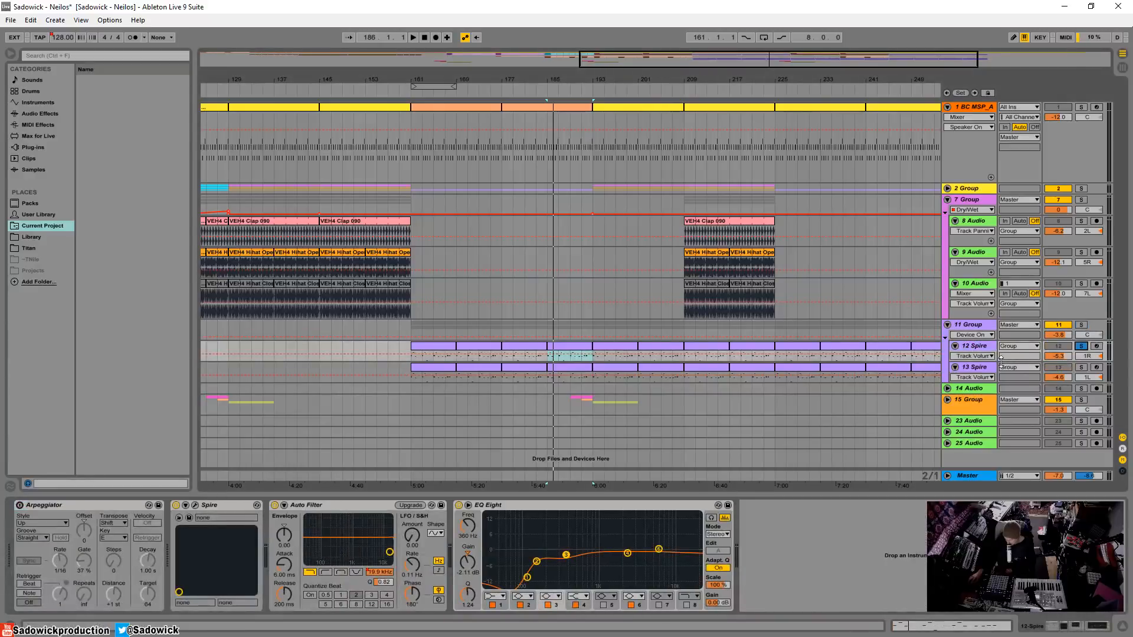
{"action": "left_click_drag", "start_coordinate": [978, 361], "coordinate": [978, 381]}
{"action": "left_click", "coordinate": [983, 347]}
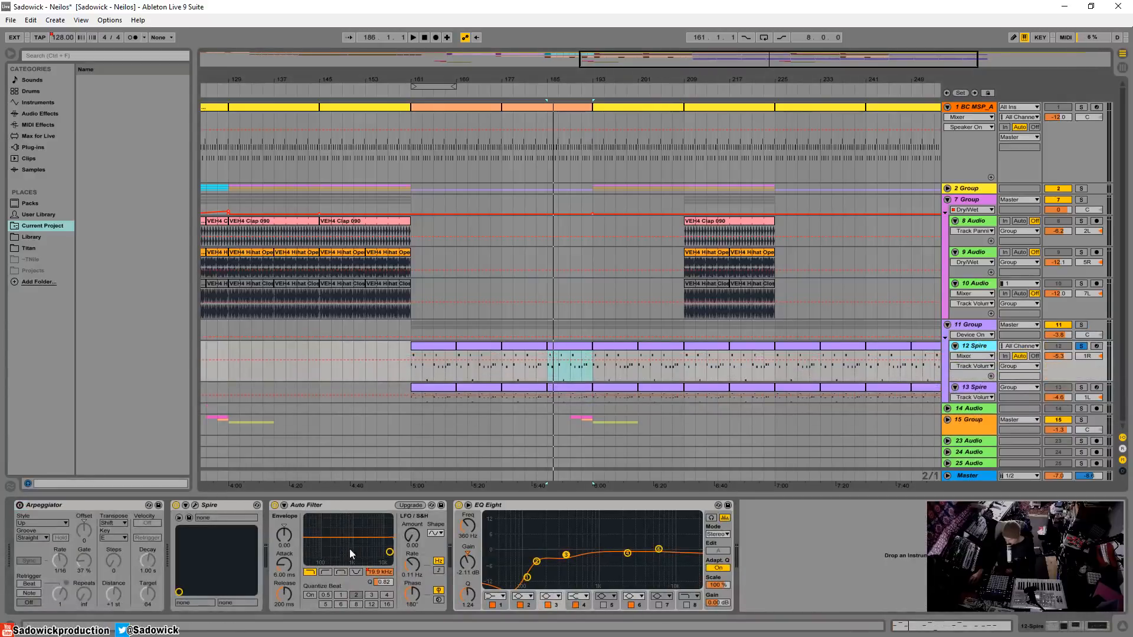
Open the Spire synth on the 12 Spire track and move its window clear of the track's clips
{"action": "left_click", "coordinate": [195, 506]}
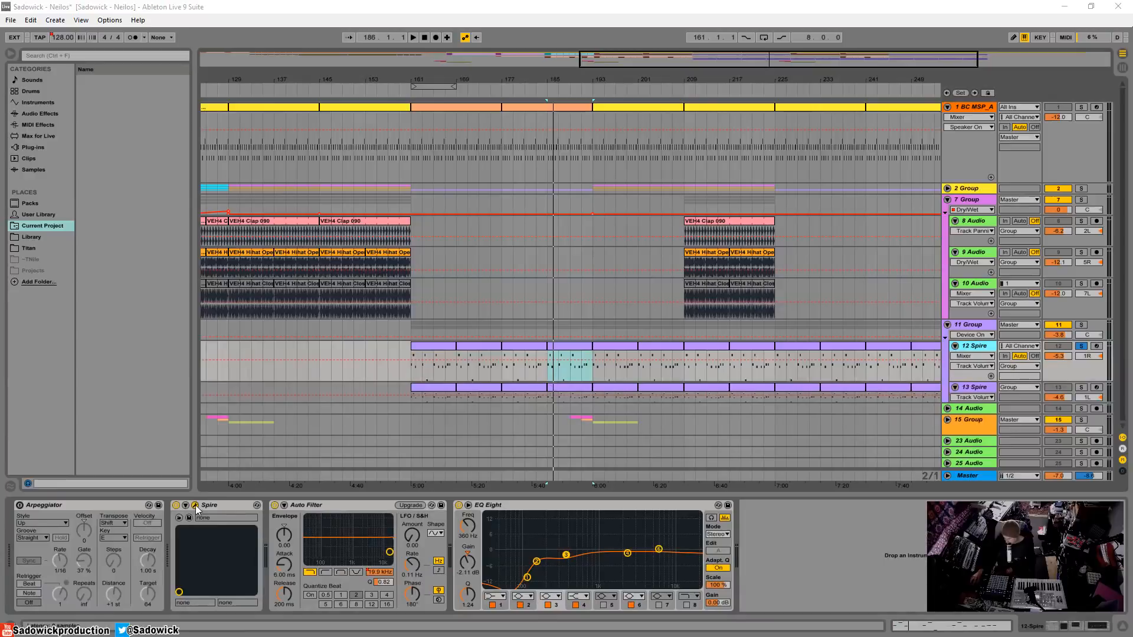
{"action": "left_click_drag", "start_coordinate": [292, 111], "coordinate": [669, 65]}
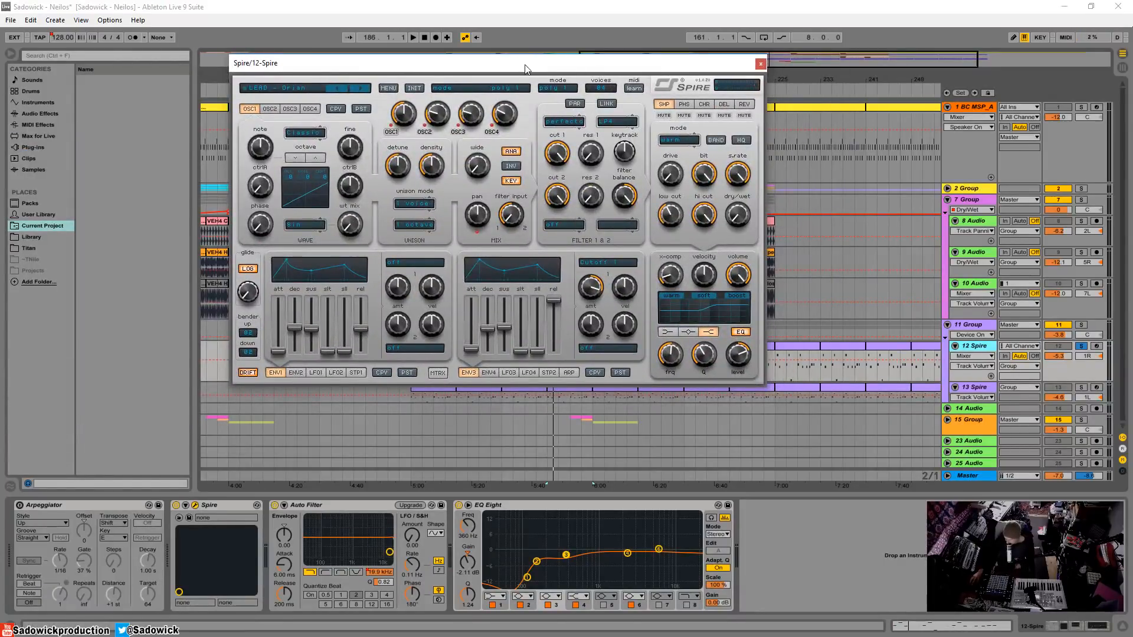
{"action": "left_click_drag", "start_coordinate": [525, 68], "coordinate": [307, 107]}
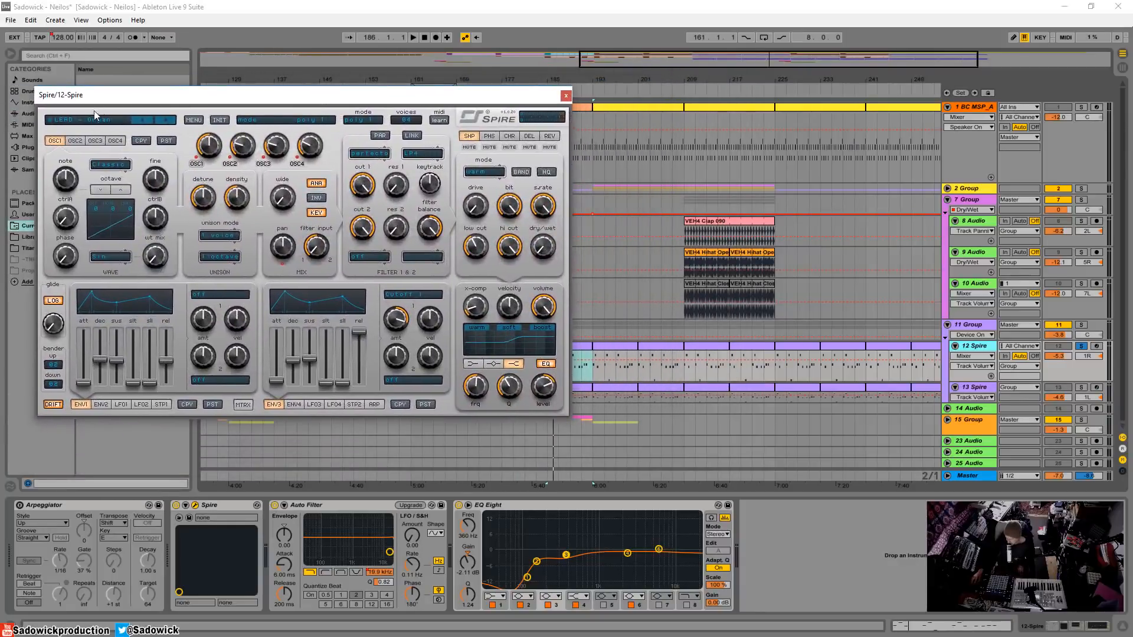
{"action": "left_click_drag", "start_coordinate": [608, 368], "coordinate": [636, 366]}
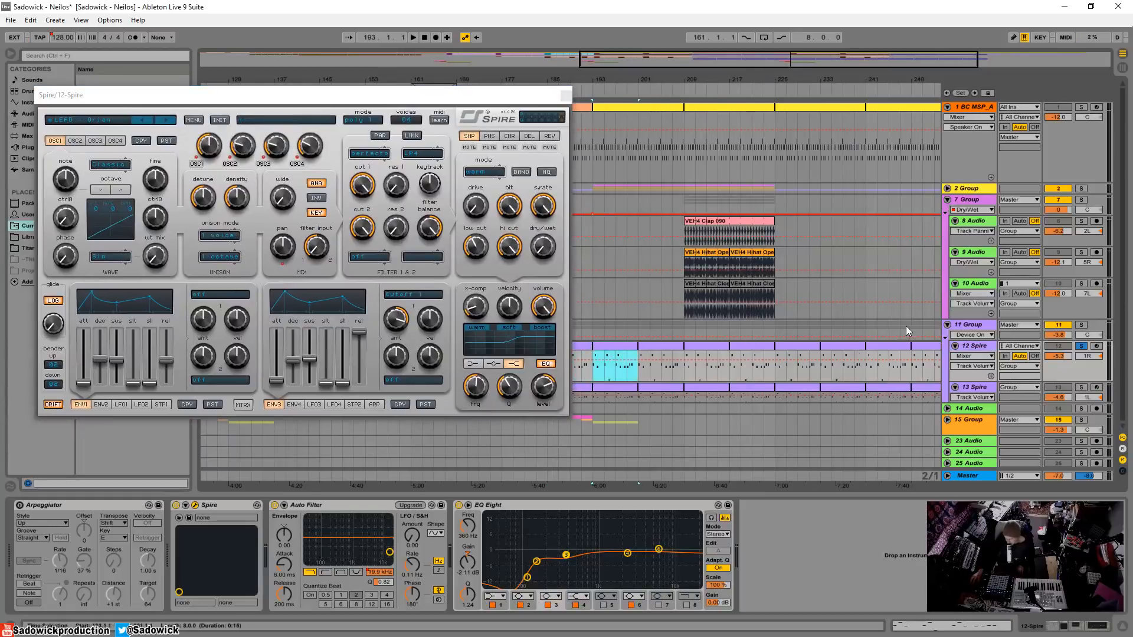
{"action": "left_click_drag", "start_coordinate": [452, 104], "coordinate": [383, 106]}
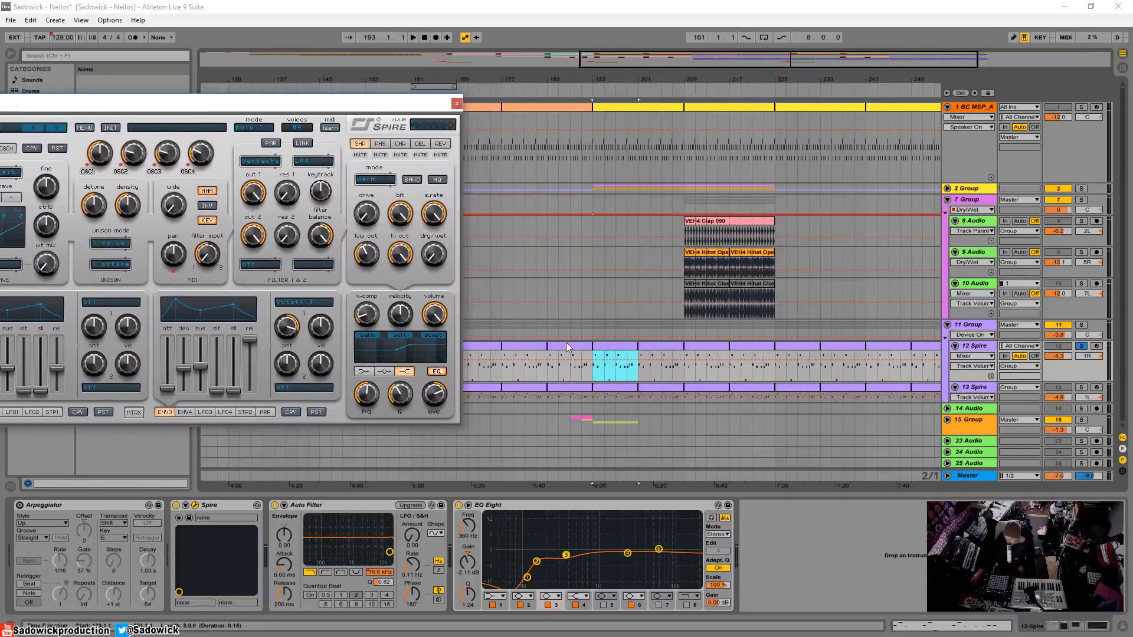
Play the soloed 12 Spire part from bar 185 with its full synth window in view
{"action": "left_click", "coordinate": [566, 345]}
{"action": "key", "text": "space"}
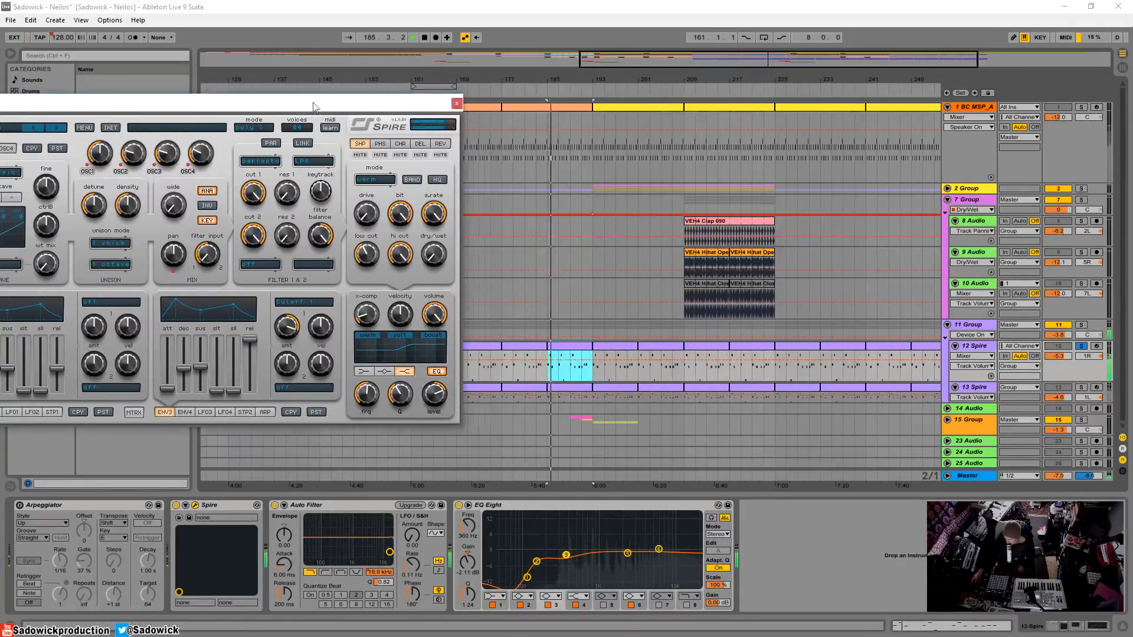
{"action": "left_click_drag", "start_coordinate": [302, 104], "coordinate": [382, 39]}
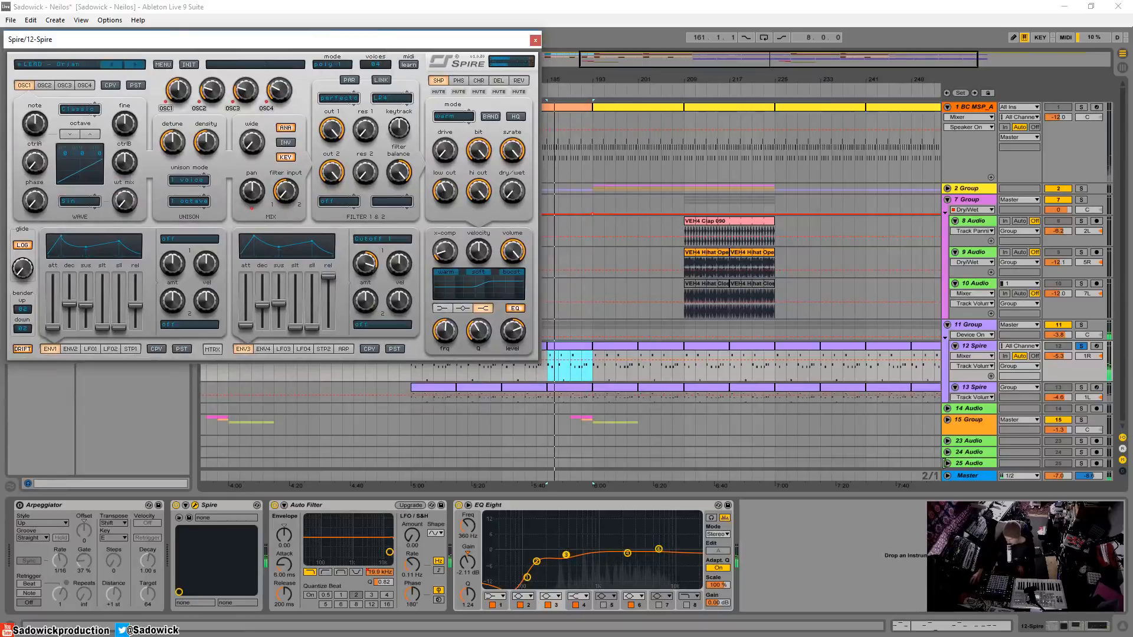
Increase the 13 Spire track's height and open its Spire synth window over the 12 Spire one
{"action": "left_click", "coordinate": [982, 403]}
{"action": "left_click_drag", "start_coordinate": [978, 403], "coordinate": [980, 417]}
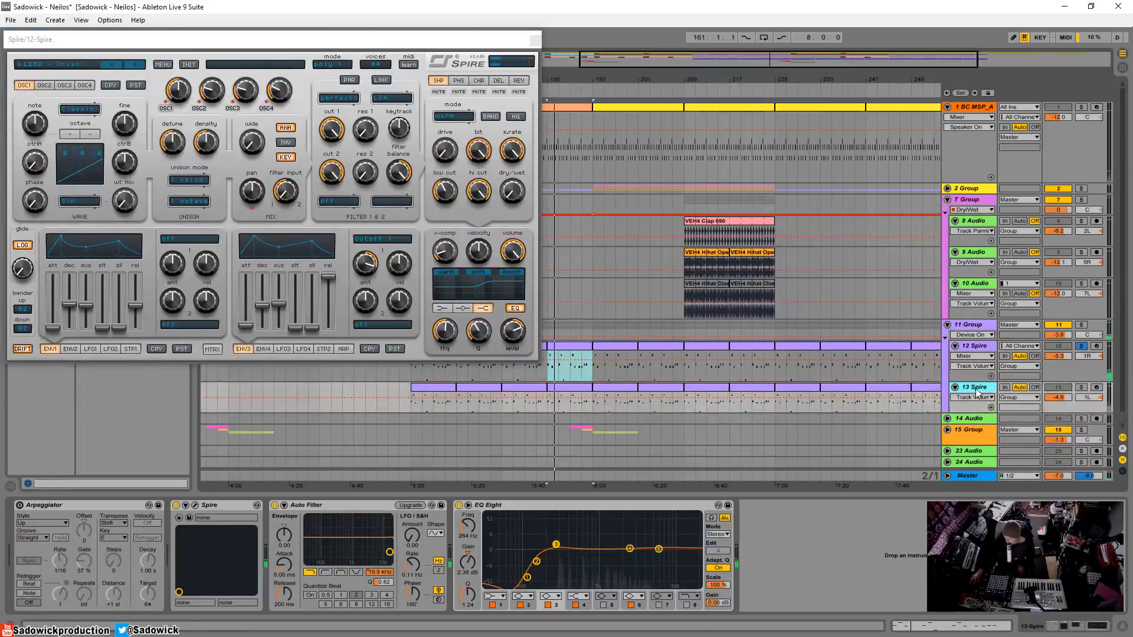
{"action": "left_click", "coordinate": [195, 507]}
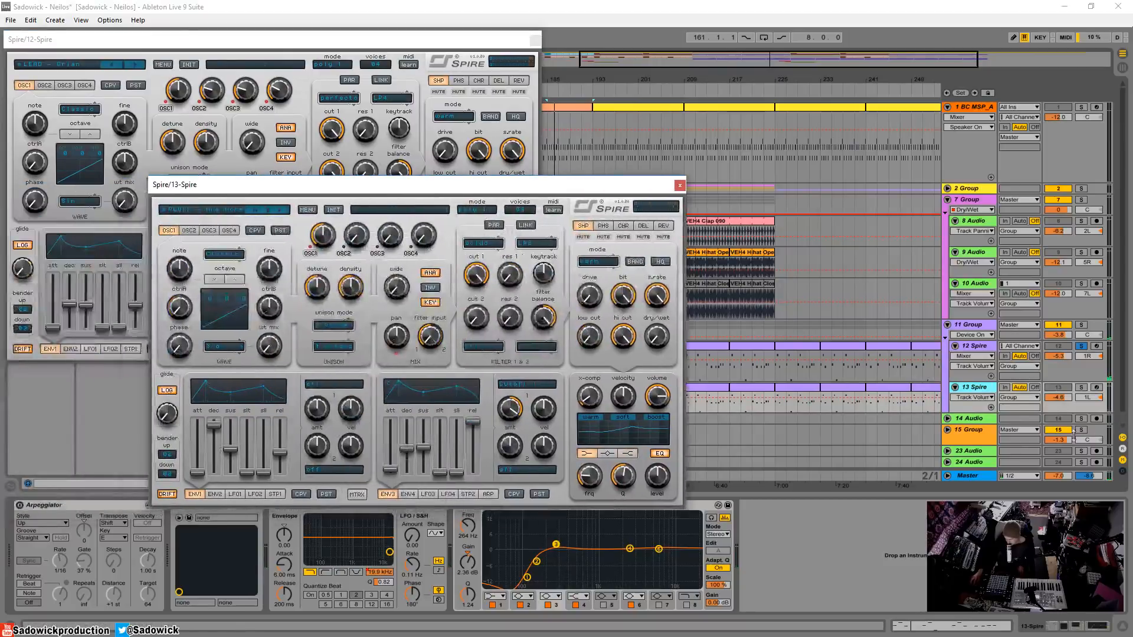
{"action": "left_click_drag", "start_coordinate": [587, 185], "coordinate": [494, 39]}
Play from the 13 Spire clip at bar 185, alternate solo between 12 Spire and 13 Spire, and finish by soloing 11 Group
{"action": "left_click_drag", "start_coordinate": [561, 396], "coordinate": [587, 397]}
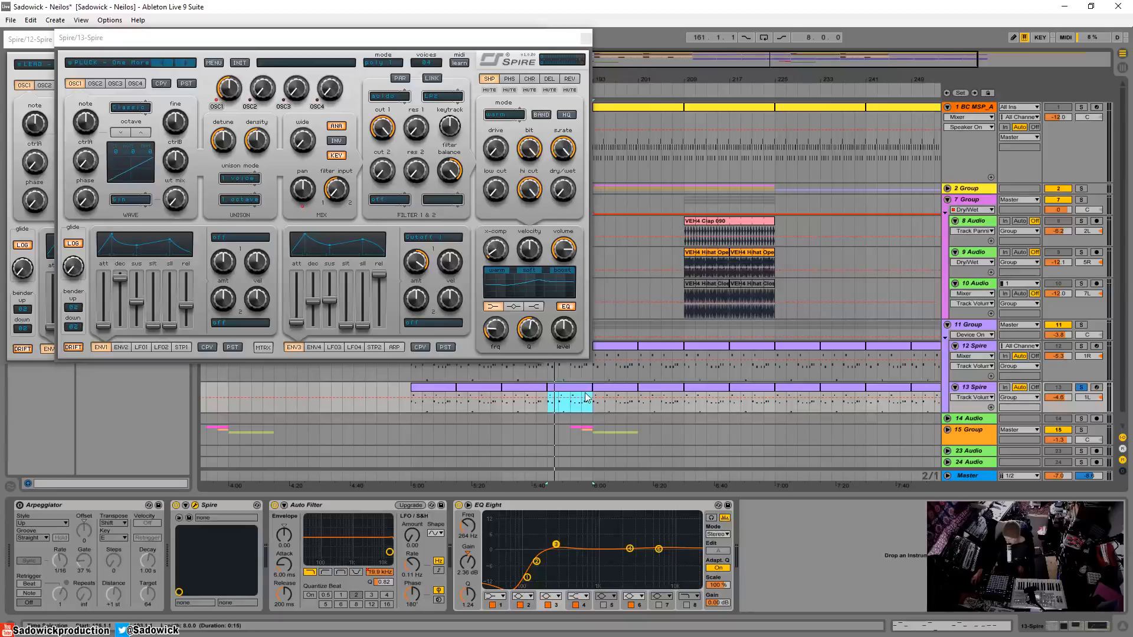
{"action": "key", "text": "space"}
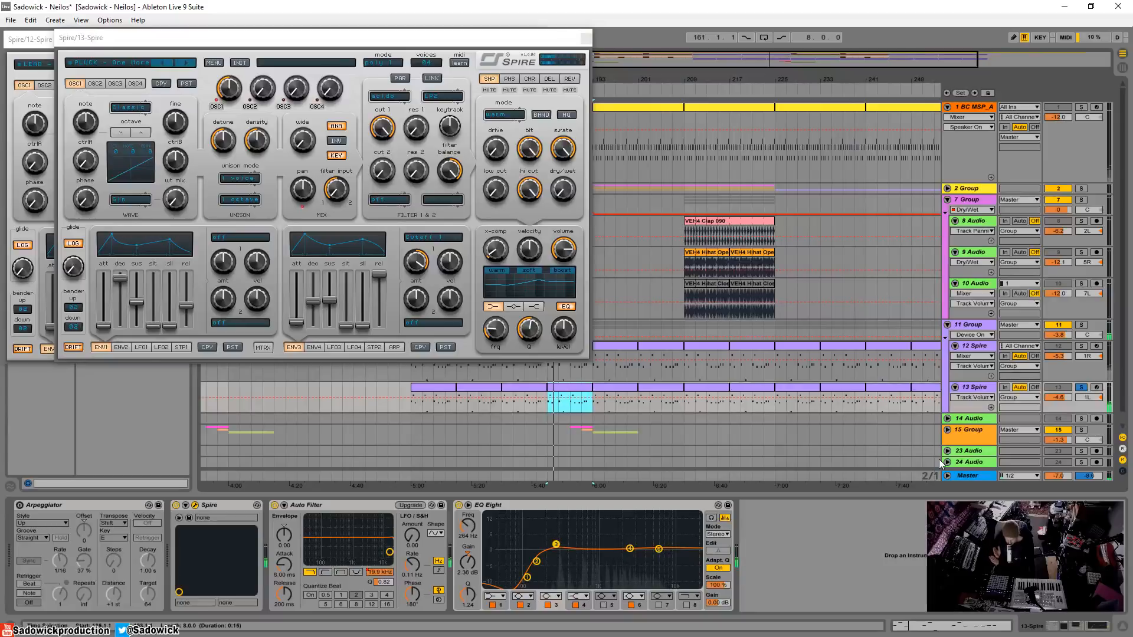
{"action": "left_click", "coordinate": [1083, 347]}
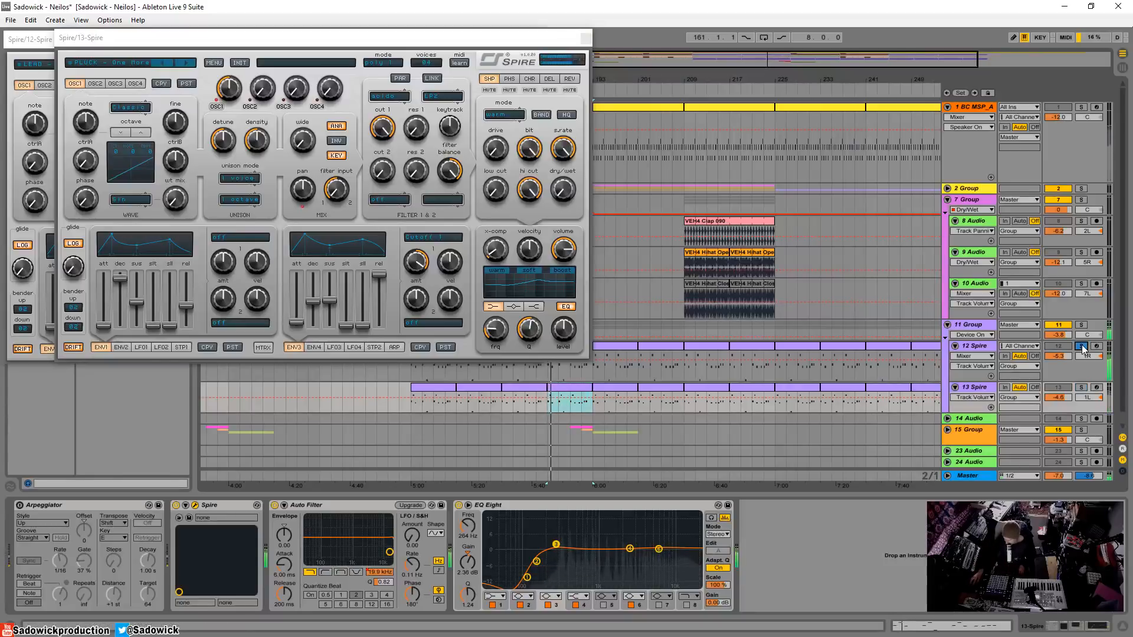
{"action": "left_click", "coordinate": [1083, 389]}
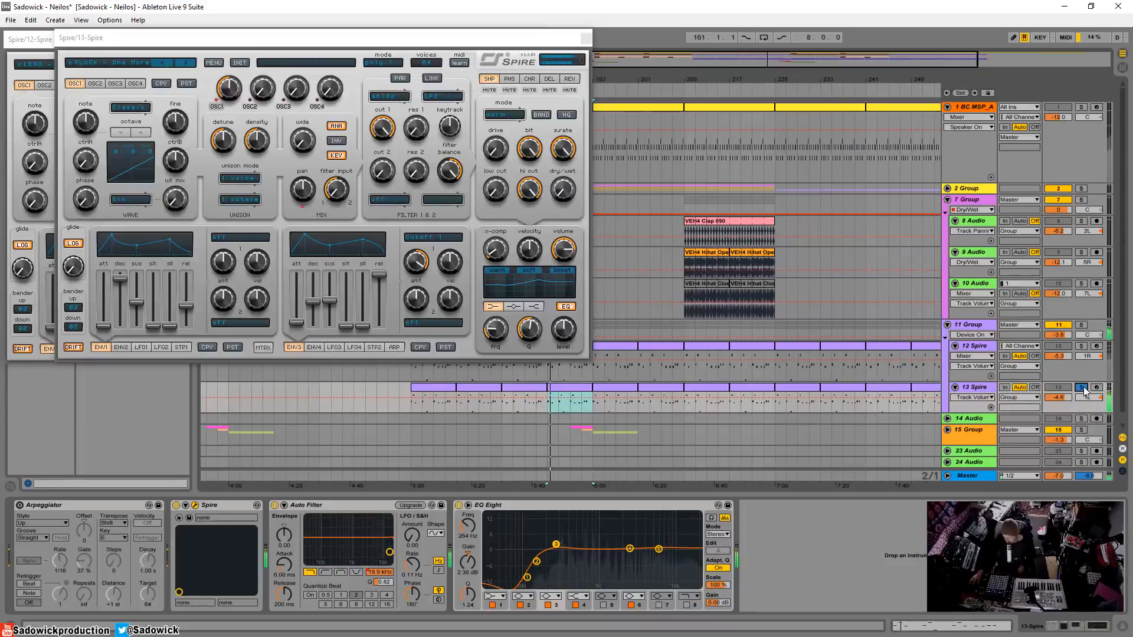
{"action": "left_click", "coordinate": [1082, 389]}
{"action": "left_click", "coordinate": [1081, 325]}
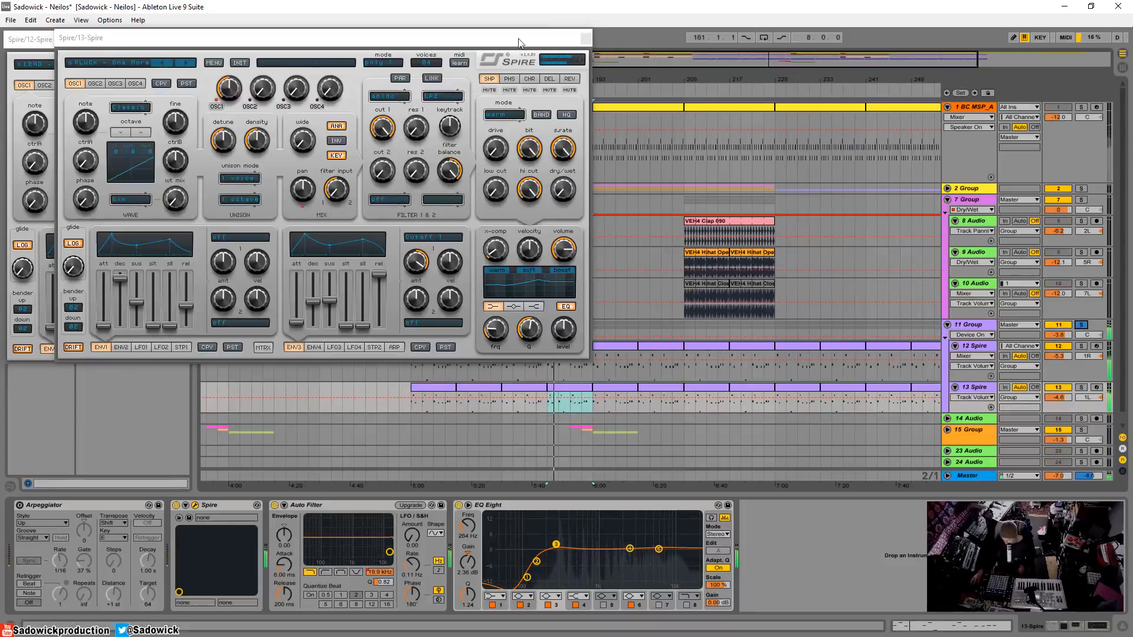
Close both Spire windows and open the first FabFilter Pro-C 2 in the 11 Group chain to examine its settings
{"action": "left_click", "coordinate": [585, 38]}
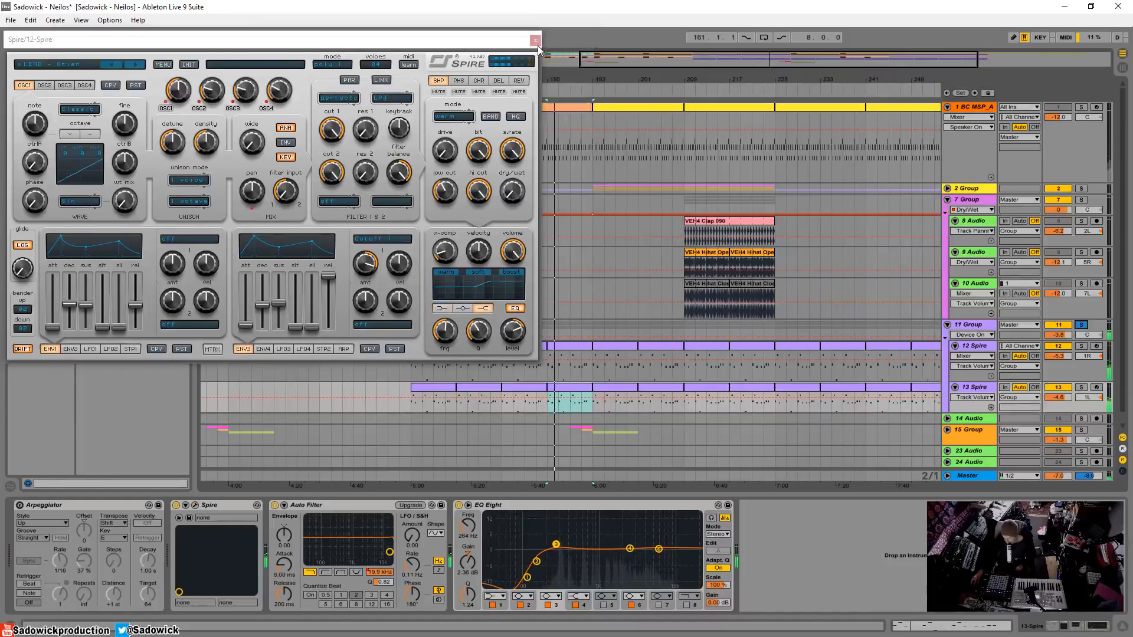
{"action": "left_click", "coordinate": [535, 40]}
{"action": "left_click", "coordinate": [983, 325]}
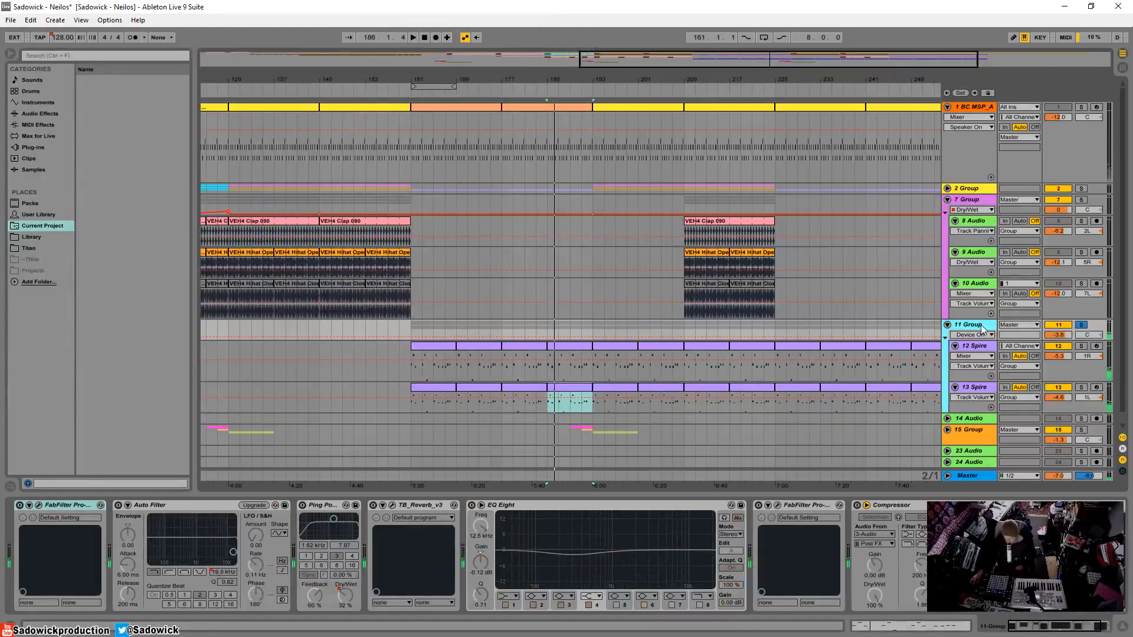
{"action": "left_click", "coordinate": [39, 506]}
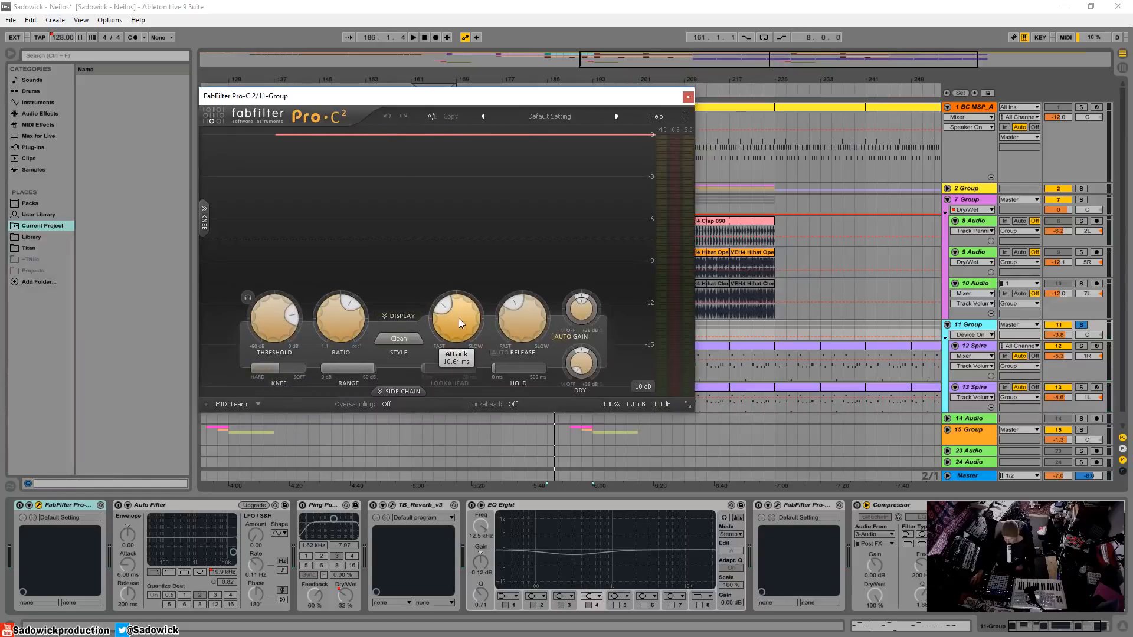
Review the first FabFilter Pro-C 2's settings on 11 Group, switch the compressor on and play the soloed group through it
{"action": "mouse_move", "coordinate": [524, 324]}
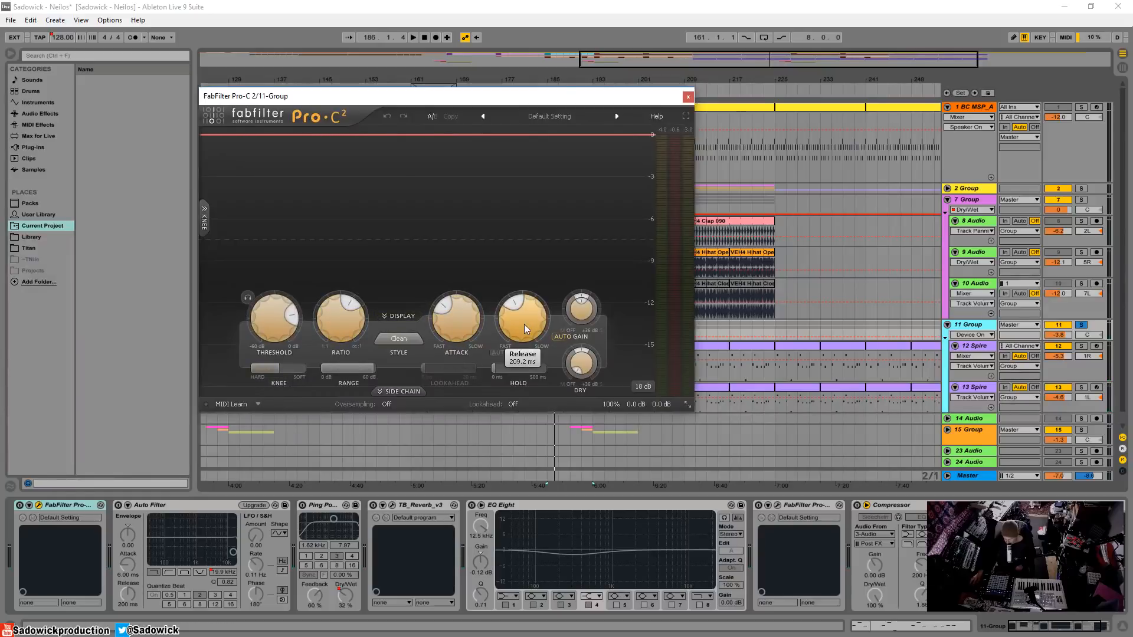
{"action": "mouse_move", "coordinate": [257, 328]}
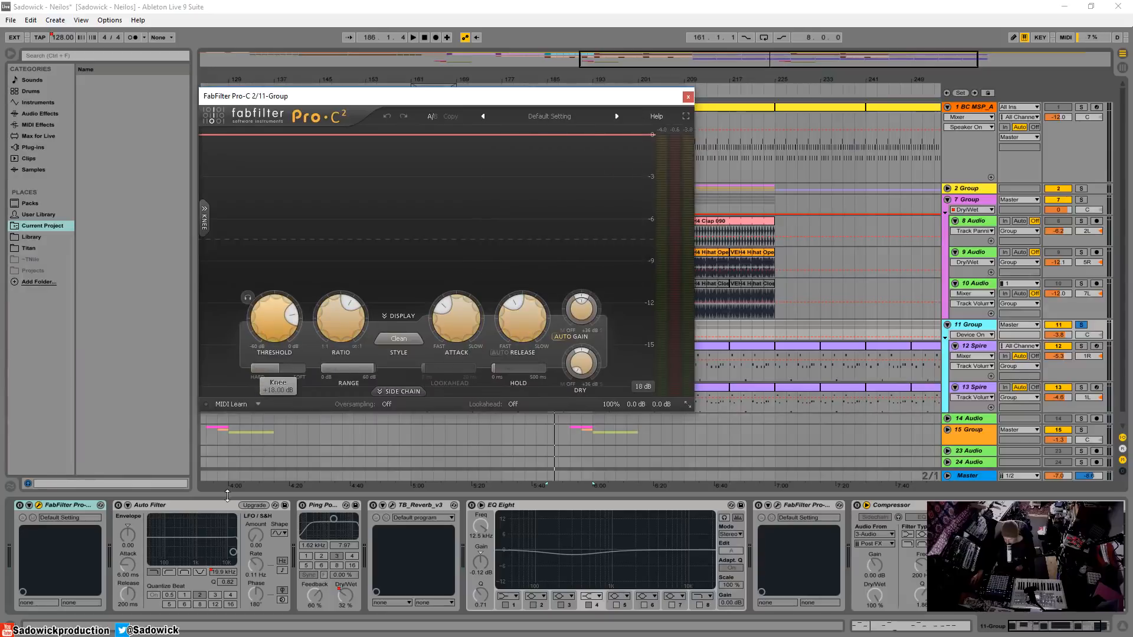
{"action": "left_click", "coordinate": [20, 505]}
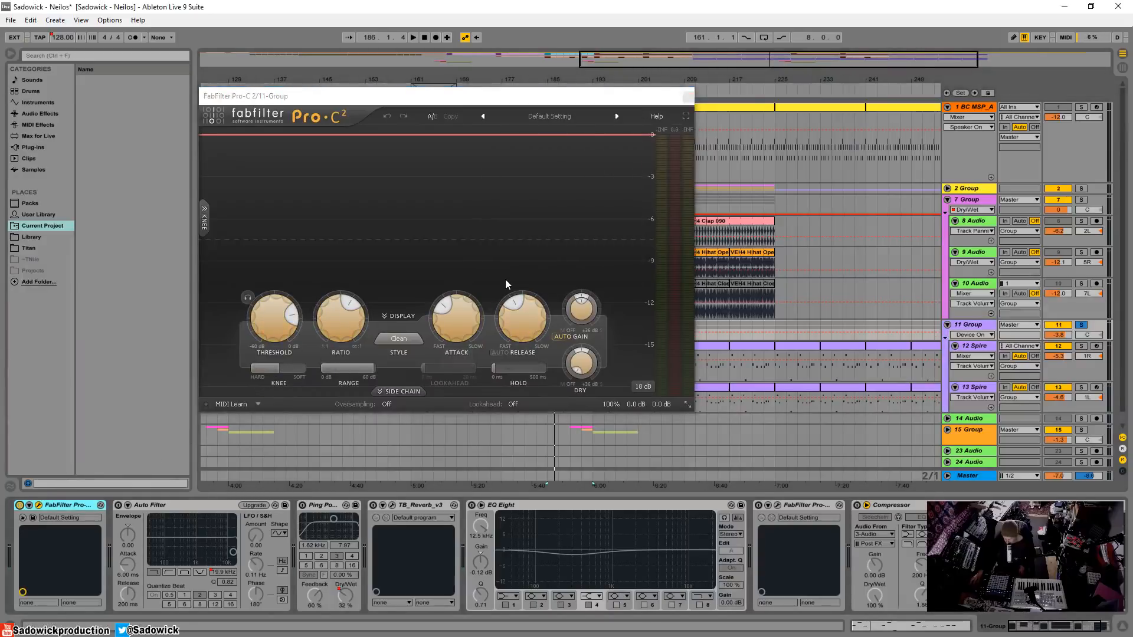
{"action": "key", "text": "space"}
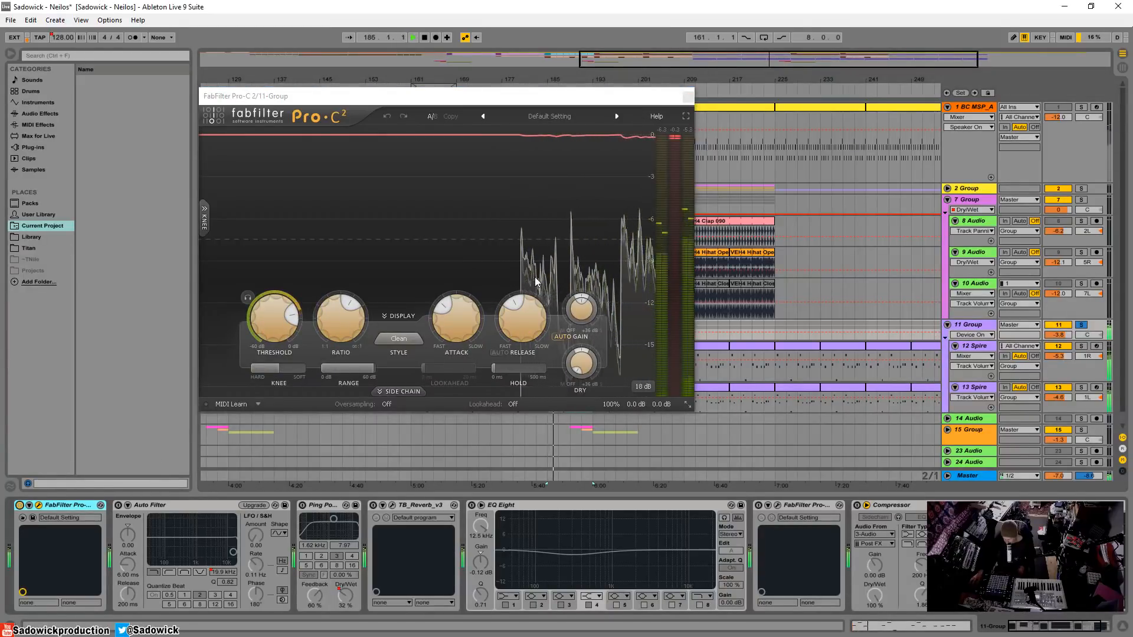
{"action": "mouse_move", "coordinate": [539, 309]}
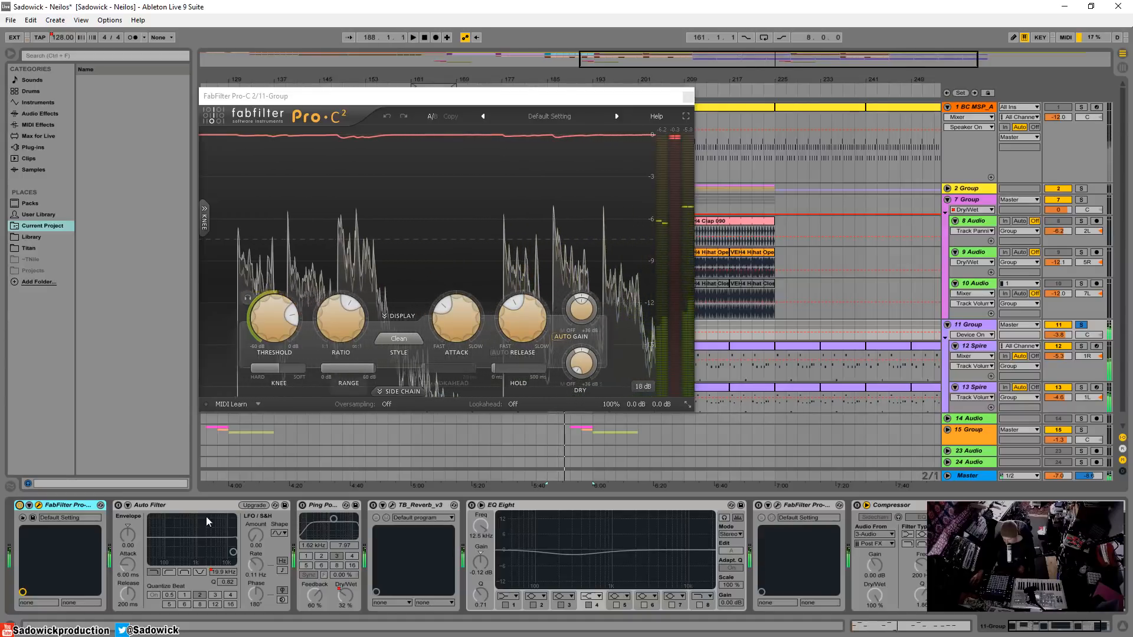
Switch on 11 Group's Auto Filter and Ping Pong Delay, closing the Pro-C 2 window
{"action": "left_click", "coordinate": [118, 505]}
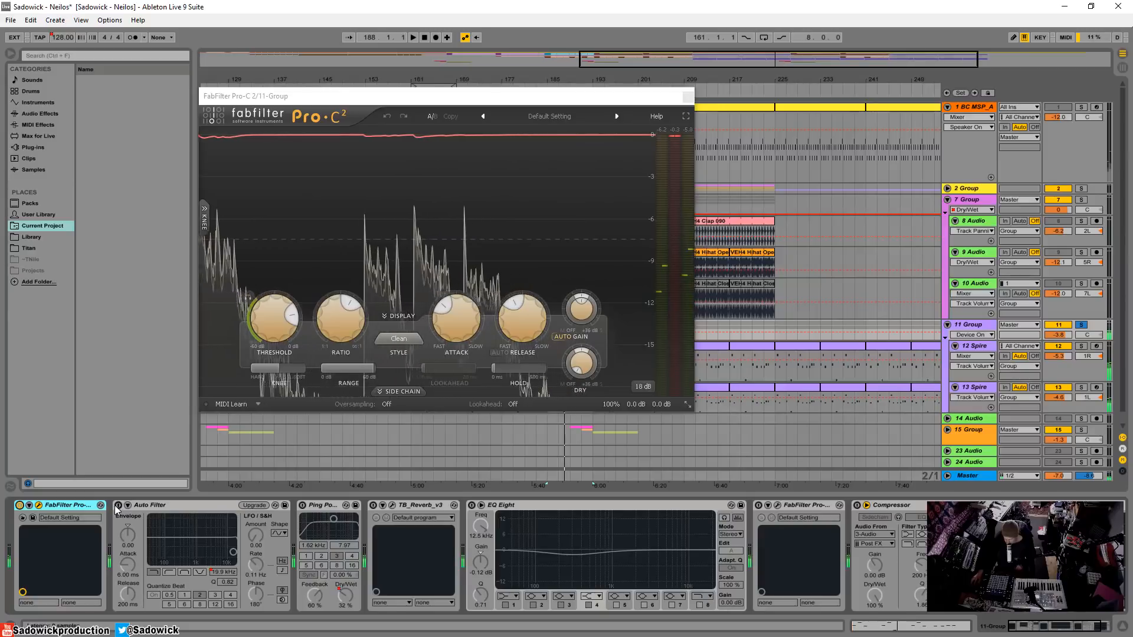
{"action": "left_click", "coordinate": [688, 96]}
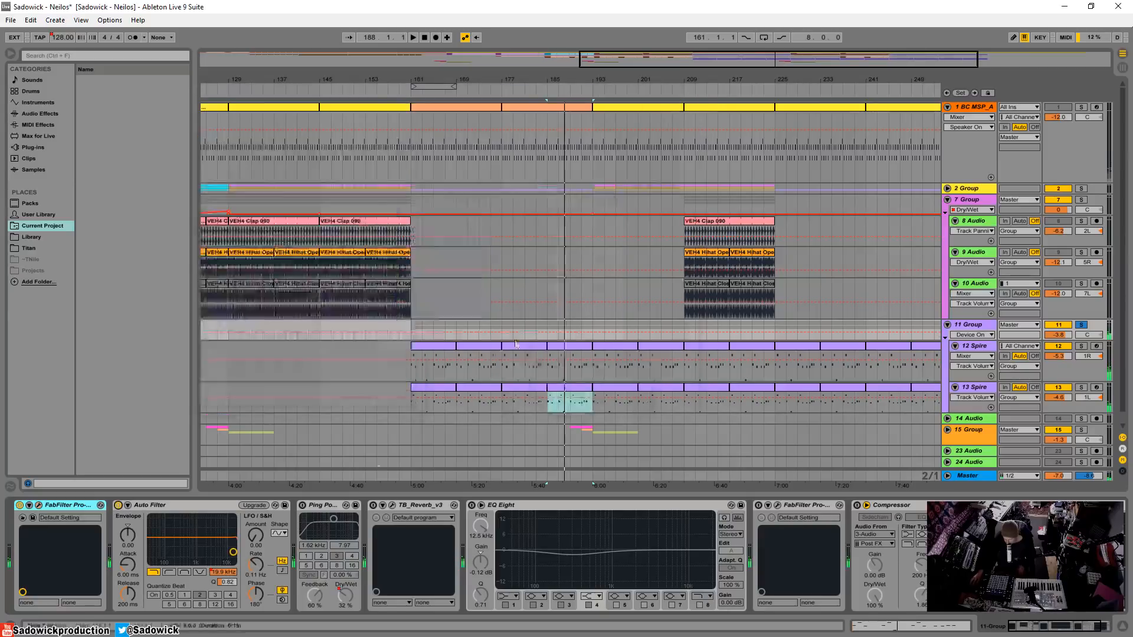
{"action": "left_click", "coordinate": [302, 506]}
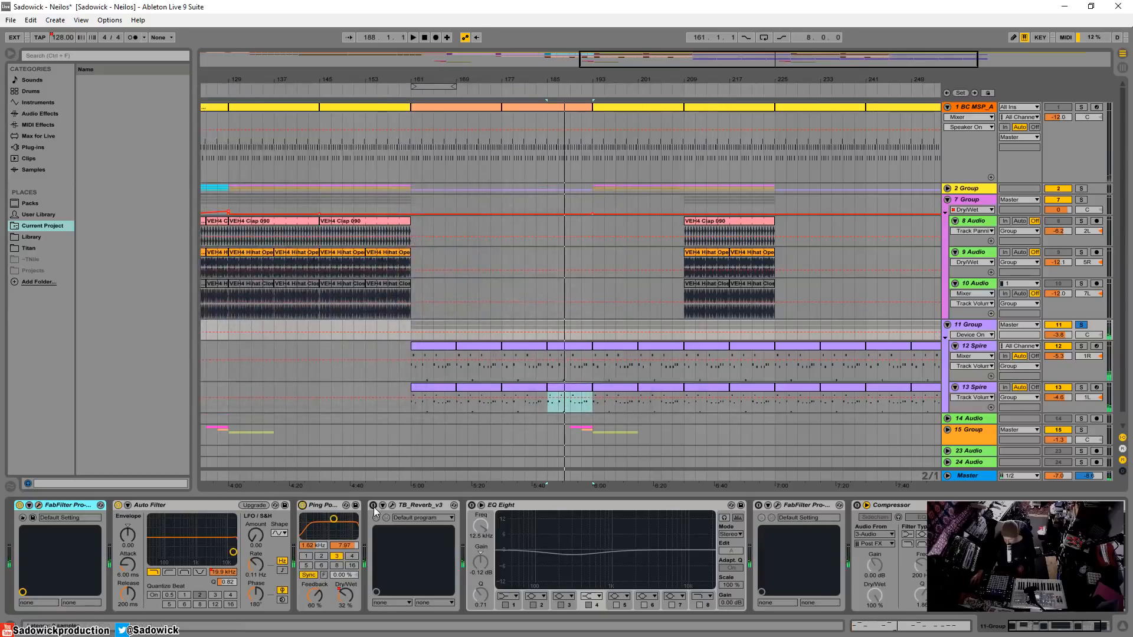
Show the Ping Pong Delay's Dry/Wet automation in a taller 11 Group lane and play the section with the group unsoloed
{"action": "left_click", "coordinate": [345, 598]}
{"action": "left_click_drag", "start_coordinate": [989, 340], "coordinate": [989, 400]}
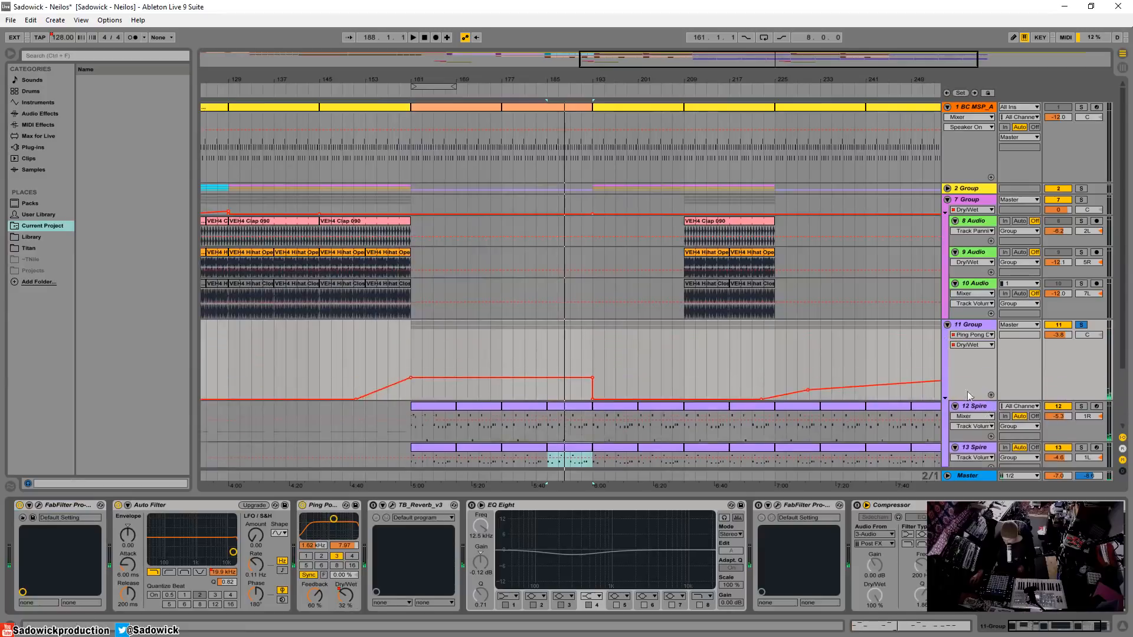
{"action": "key", "text": "space"}
{"action": "left_click", "coordinate": [1082, 325]}
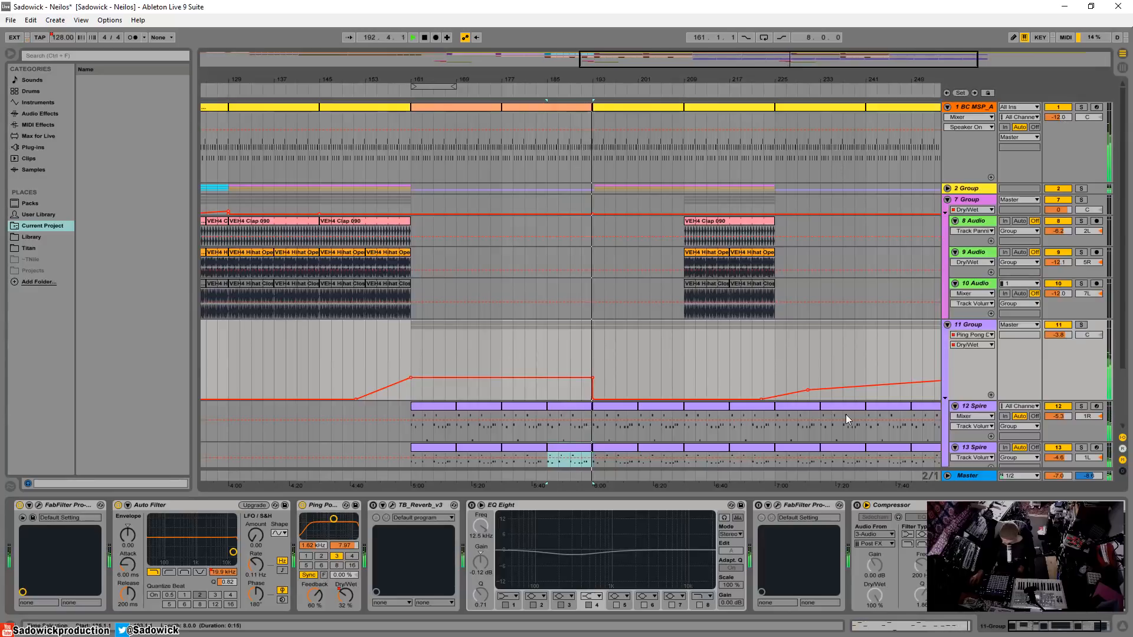
{"action": "left_click_drag", "start_coordinate": [1079, 371], "coordinate": [1080, 381]}
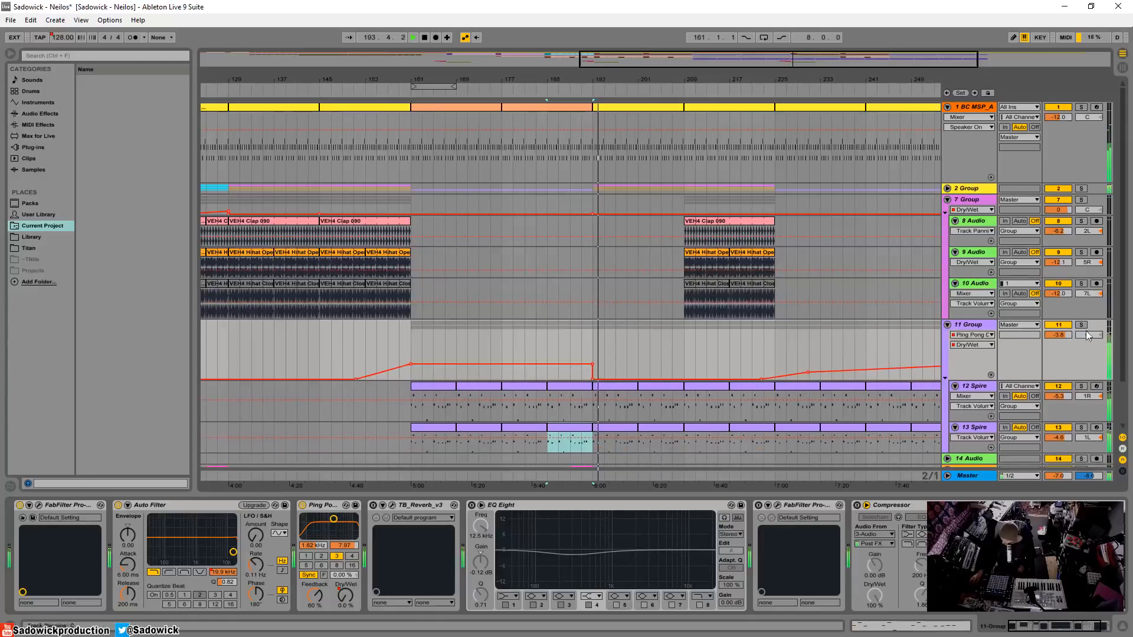
Solo 11 Group again and select the 12 Spire clip starting at bar 177
{"action": "left_click", "coordinate": [1081, 325]}
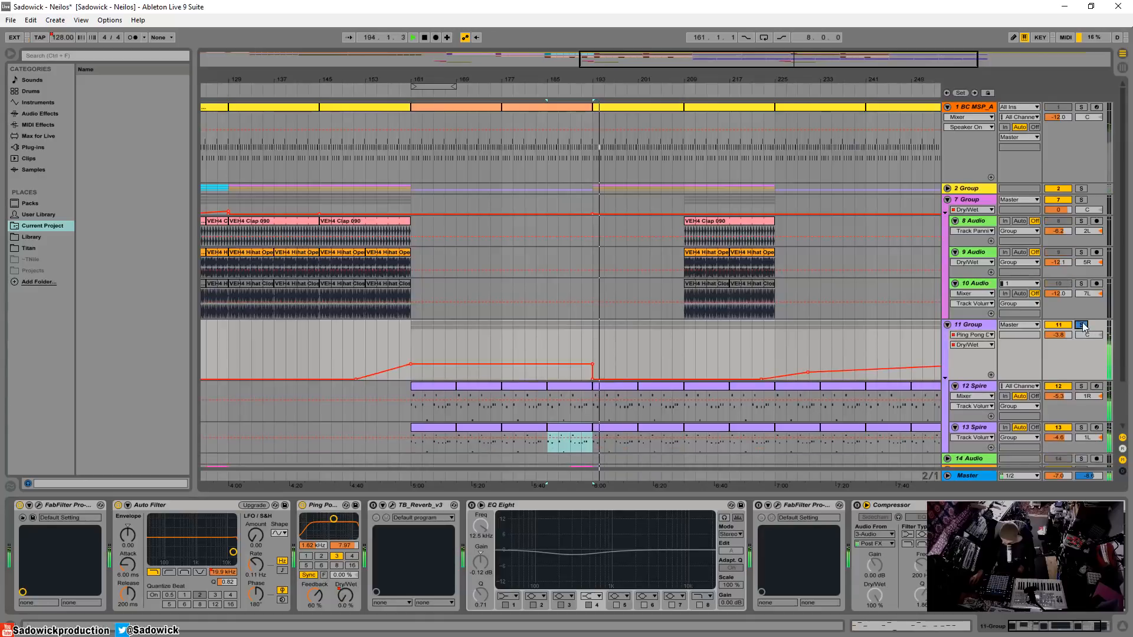
{"action": "left_click", "coordinate": [479, 387]}
{"action": "left_click", "coordinate": [542, 387]}
{"action": "left_click", "coordinate": [1067, 362]}
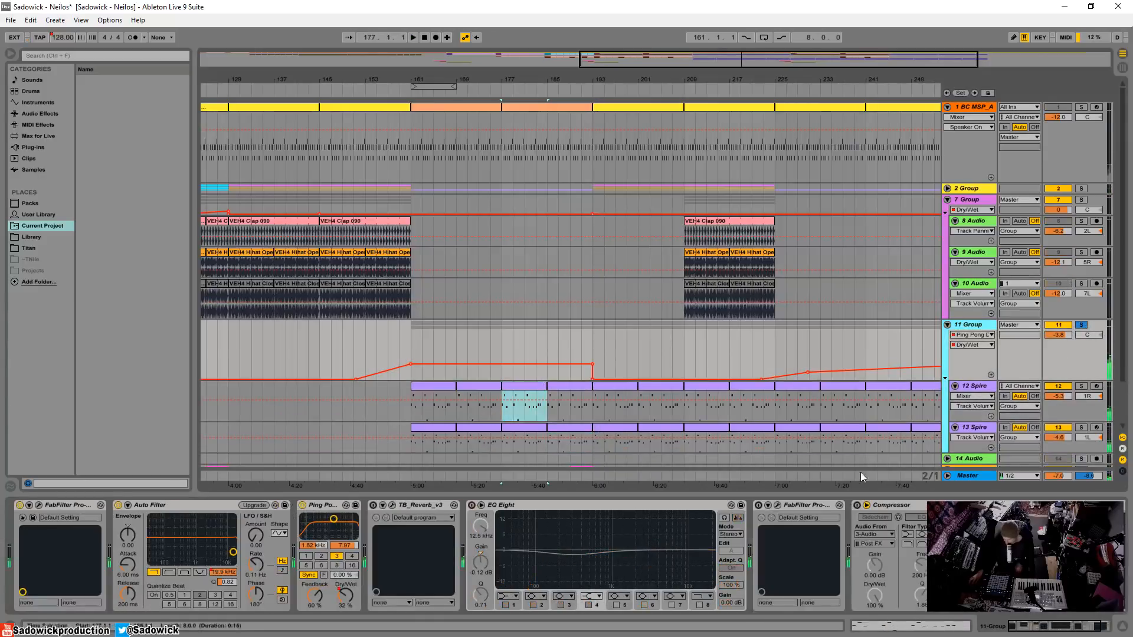
Switch on TB_Reverb_v3, open its window, show its wet-level automation on 11 Group and play from bar 183
{"action": "left_click", "coordinate": [374, 506]}
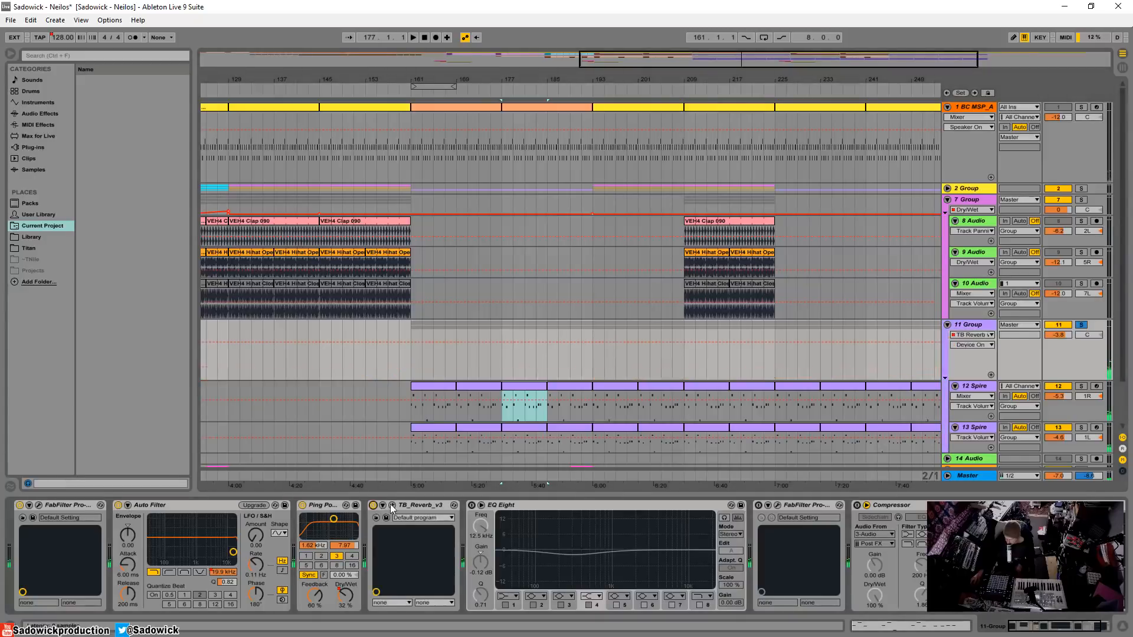
{"action": "left_click", "coordinate": [383, 505]}
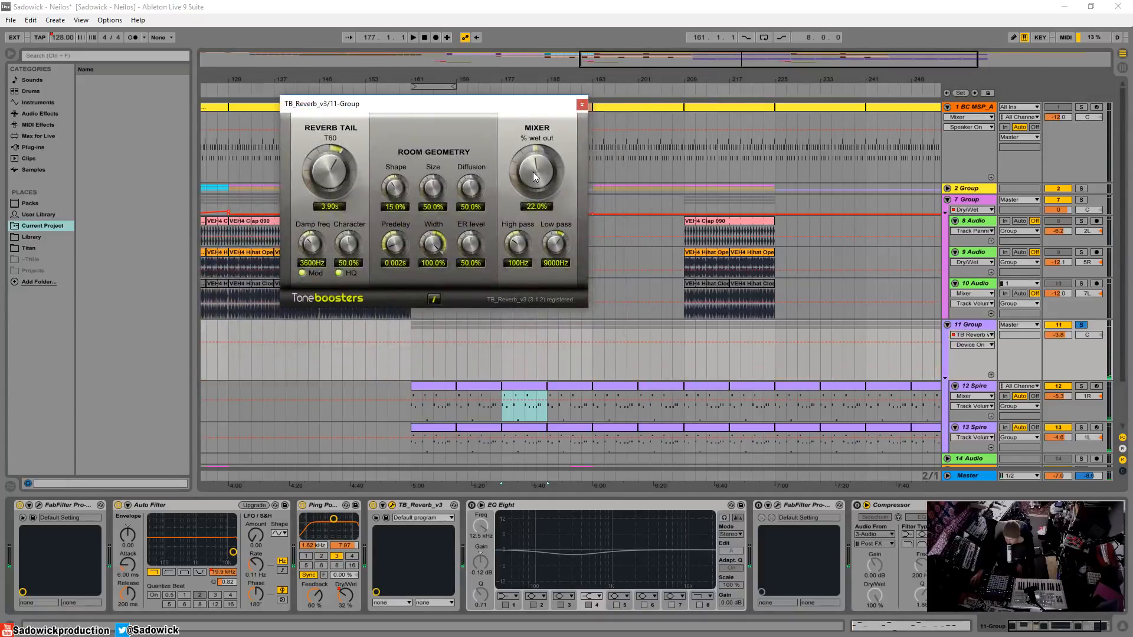
{"action": "left_click", "coordinate": [533, 172]}
{"action": "left_click", "coordinate": [540, 351]}
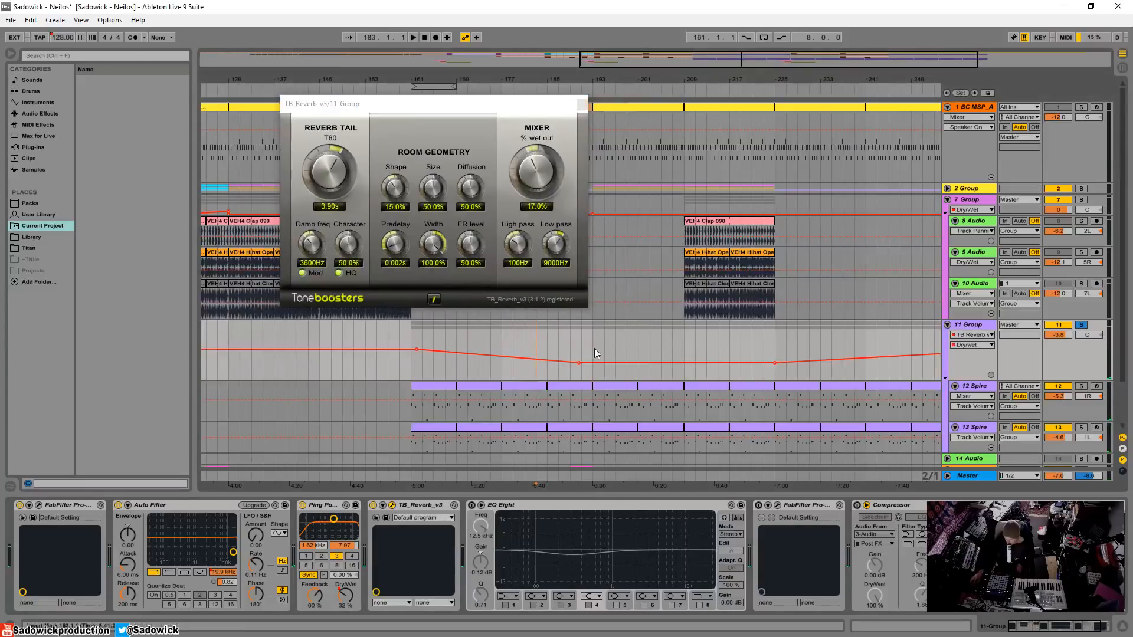
{"action": "key", "text": "space"}
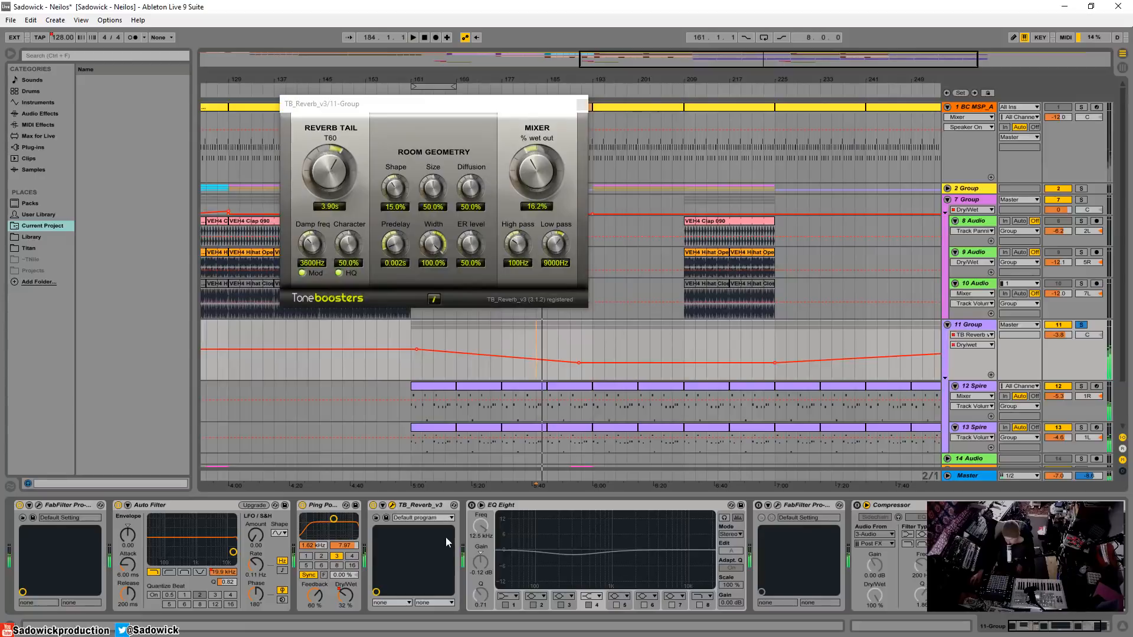
Collapse the TB_Reverb_v3 device, switch on EQ Eight and compare its sound bypassed and active during playback
{"action": "double_click", "coordinate": [416, 505]}
{"action": "left_click", "coordinate": [409, 505]}
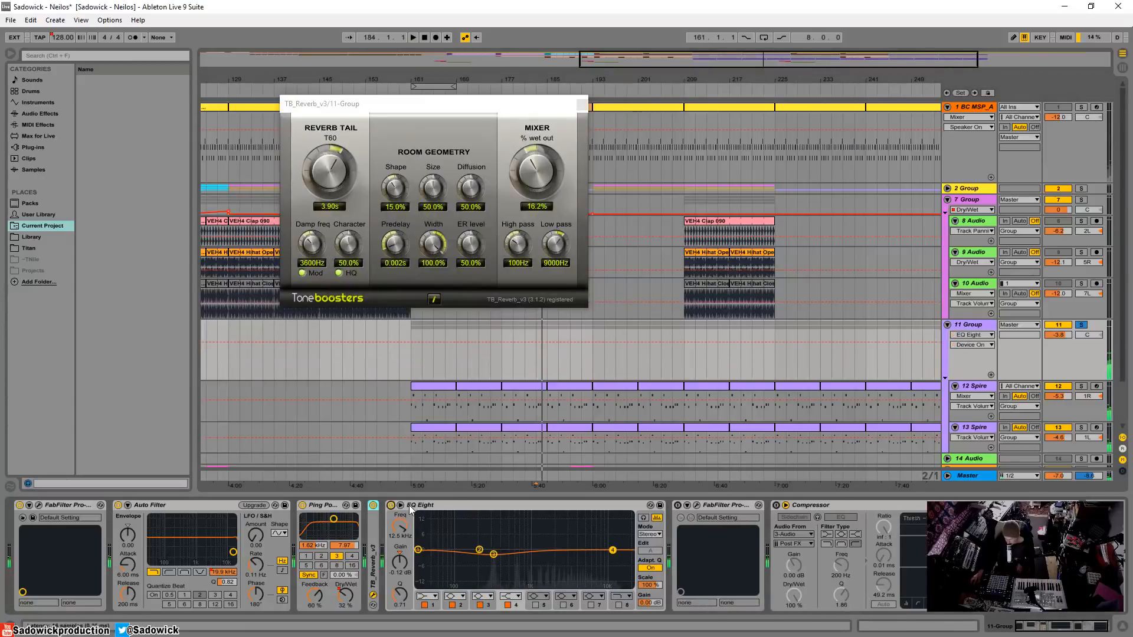
{"action": "key", "text": "space"}
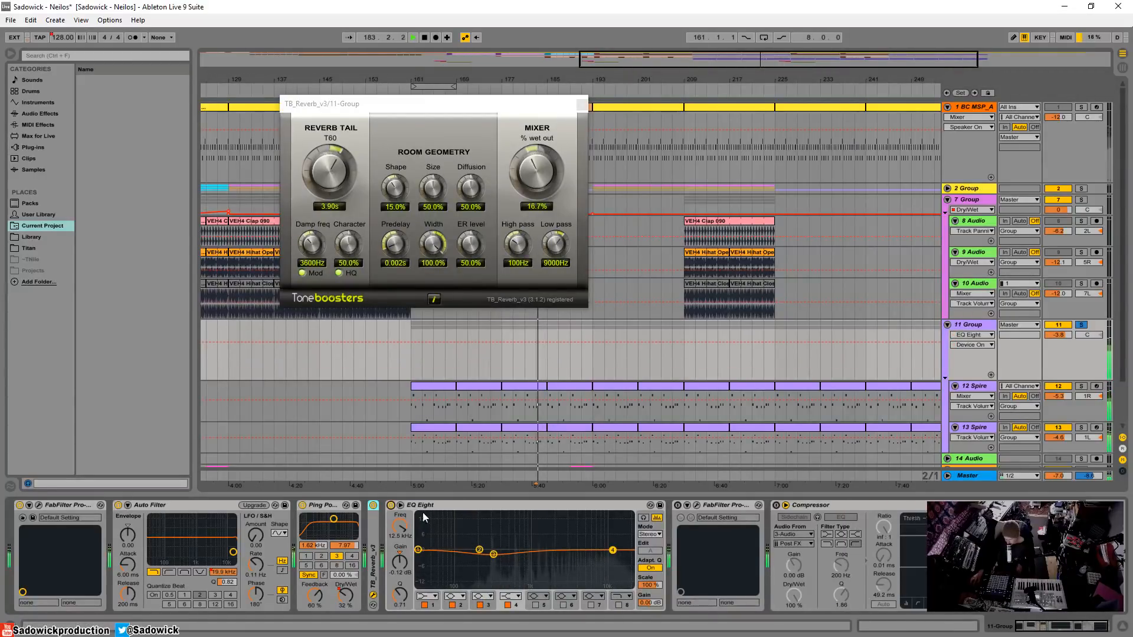
{"action": "left_click", "coordinate": [391, 505]}
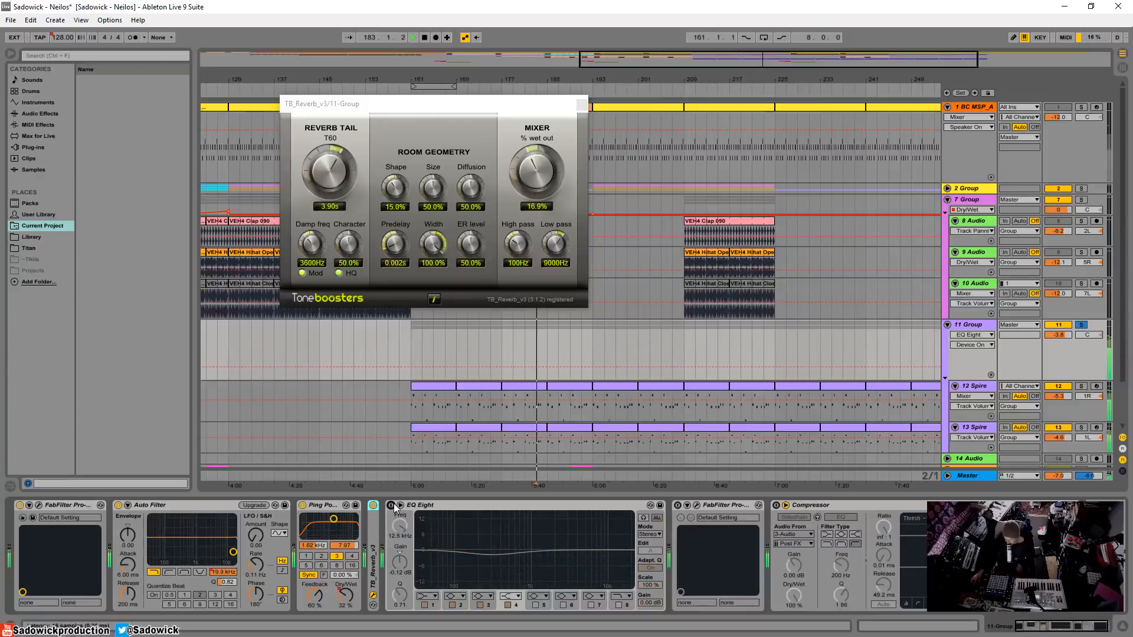
{"action": "left_click", "coordinate": [390, 505]}
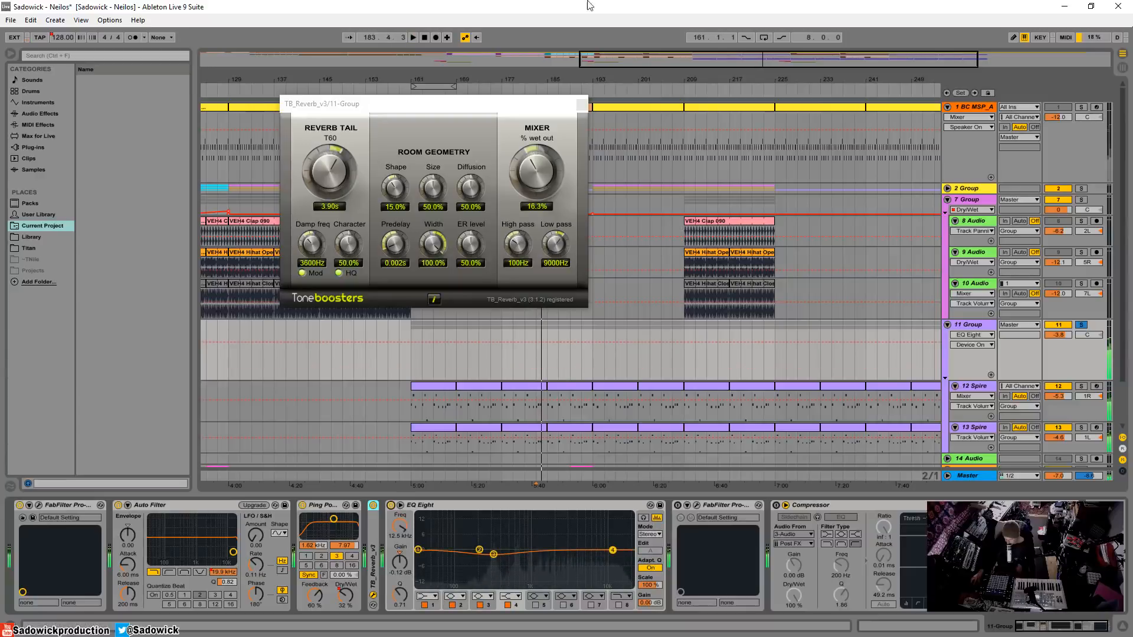
Close the reverb window, select EQ Eight's band 3 to inspect its cut, and collapse the EQ Eight device
{"action": "left_click", "coordinate": [583, 107]}
{"action": "left_click", "coordinate": [494, 556]}
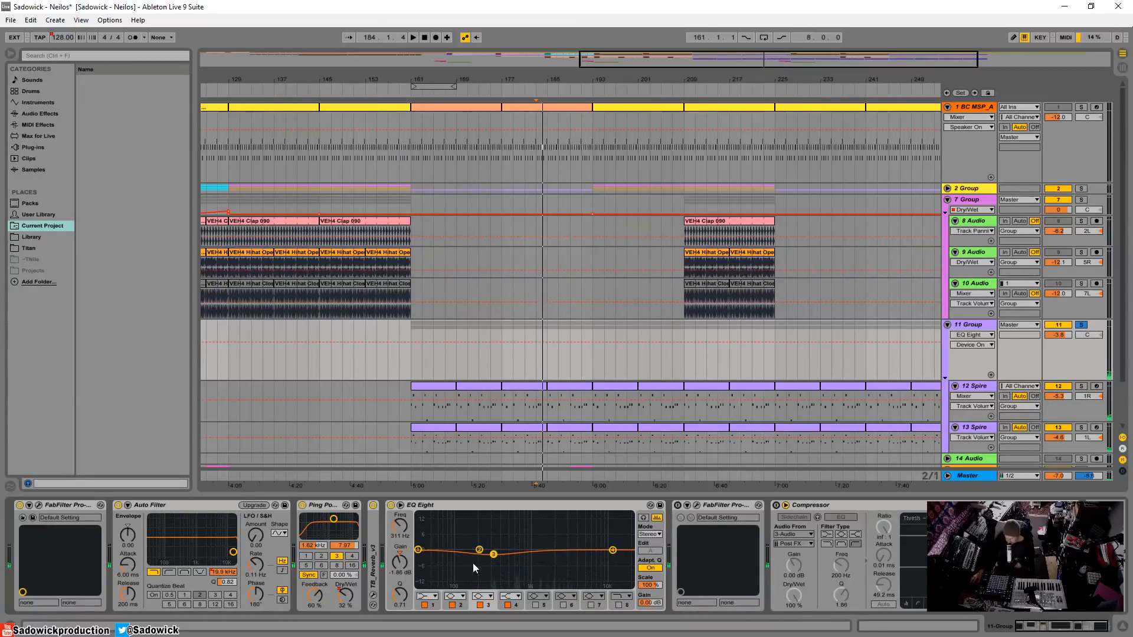
{"action": "double_click", "coordinate": [455, 506]}
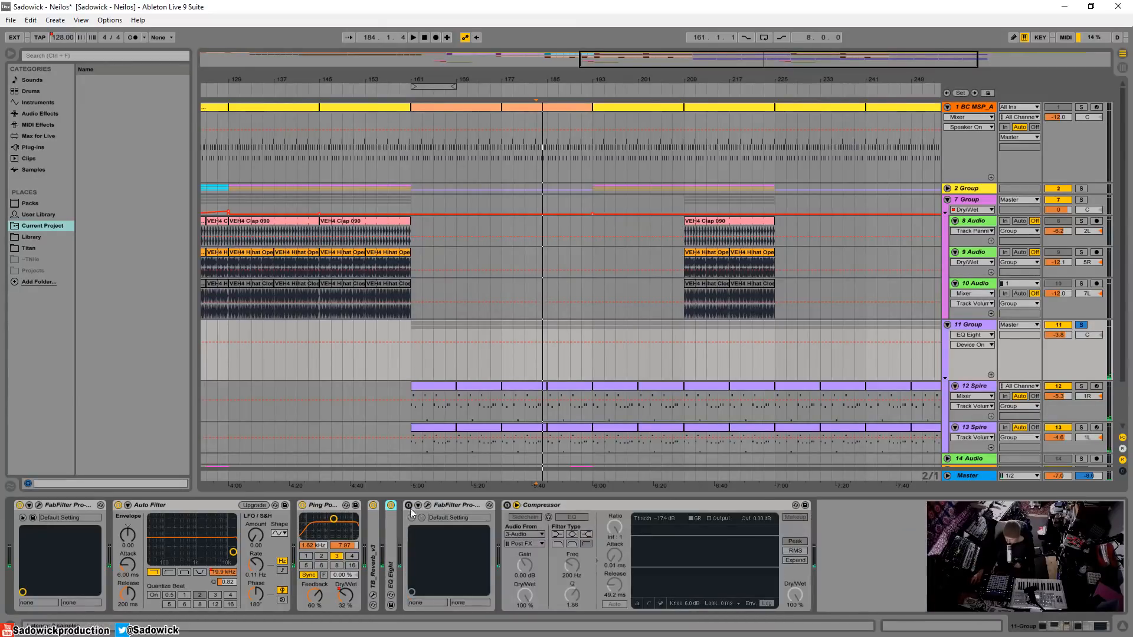
Switch on 11 Group's FabFilter Pro-Q 2, bring its full window into view and compare the sound with it bypassed and active
{"action": "left_click", "coordinate": [409, 506]}
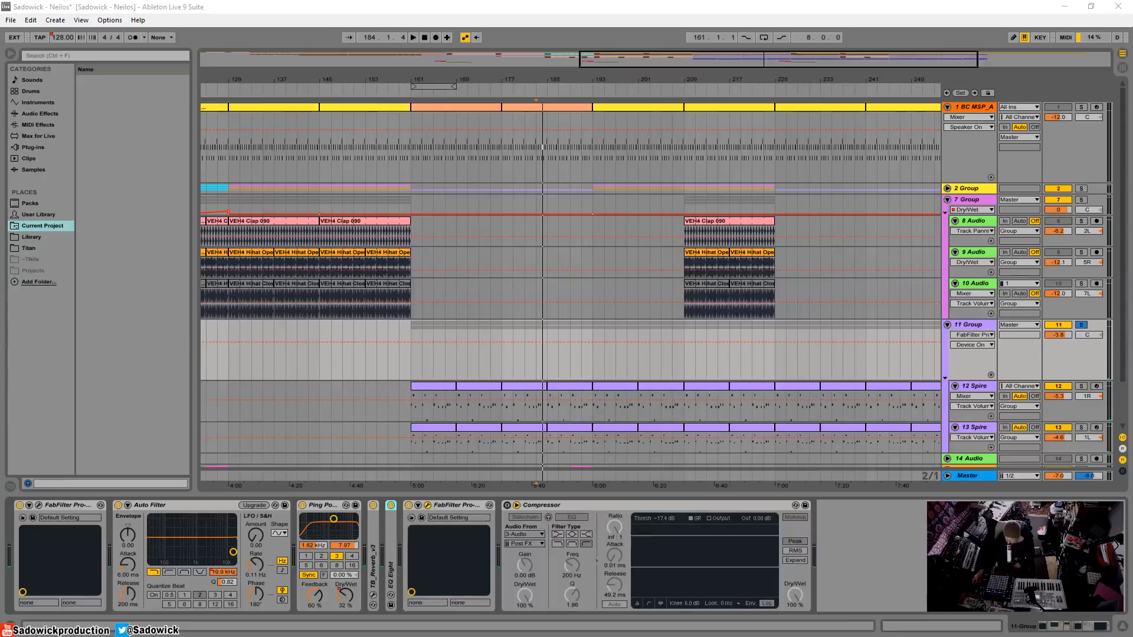
{"action": "left_click_drag", "start_coordinate": [0, 182], "coordinate": [587, 25]}
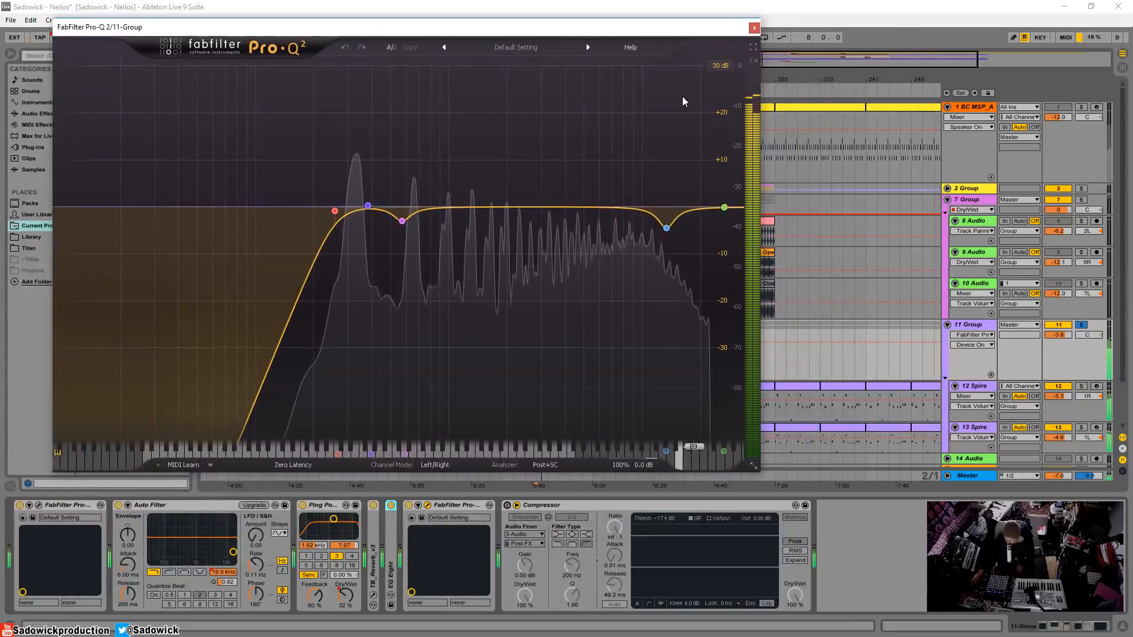
{"action": "left_click", "coordinate": [409, 505]}
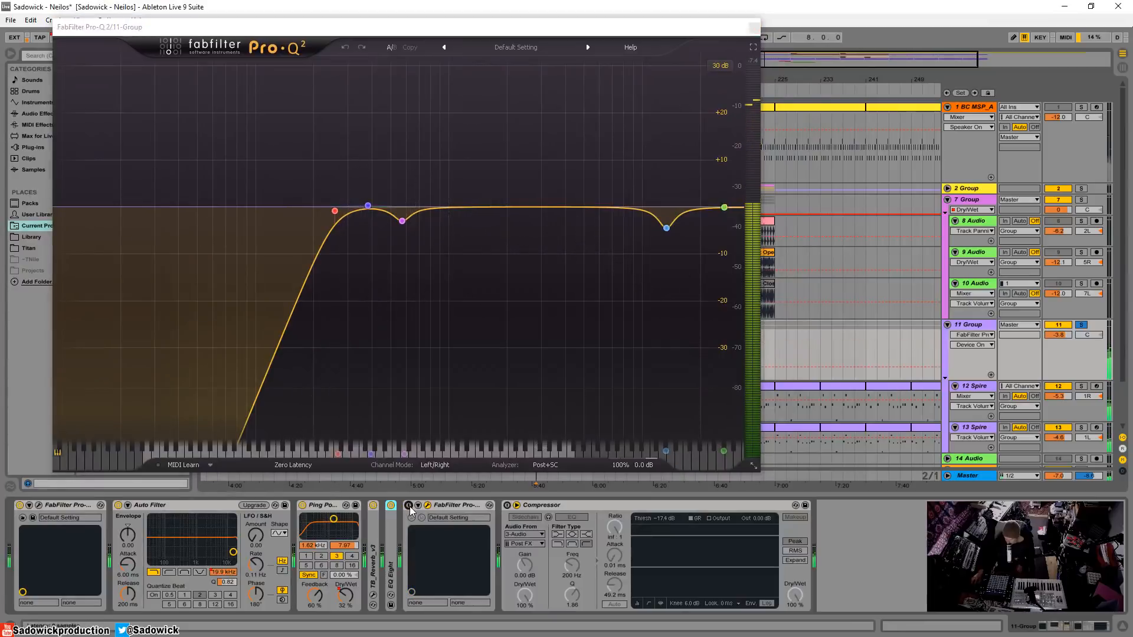
{"action": "left_click", "coordinate": [410, 506]}
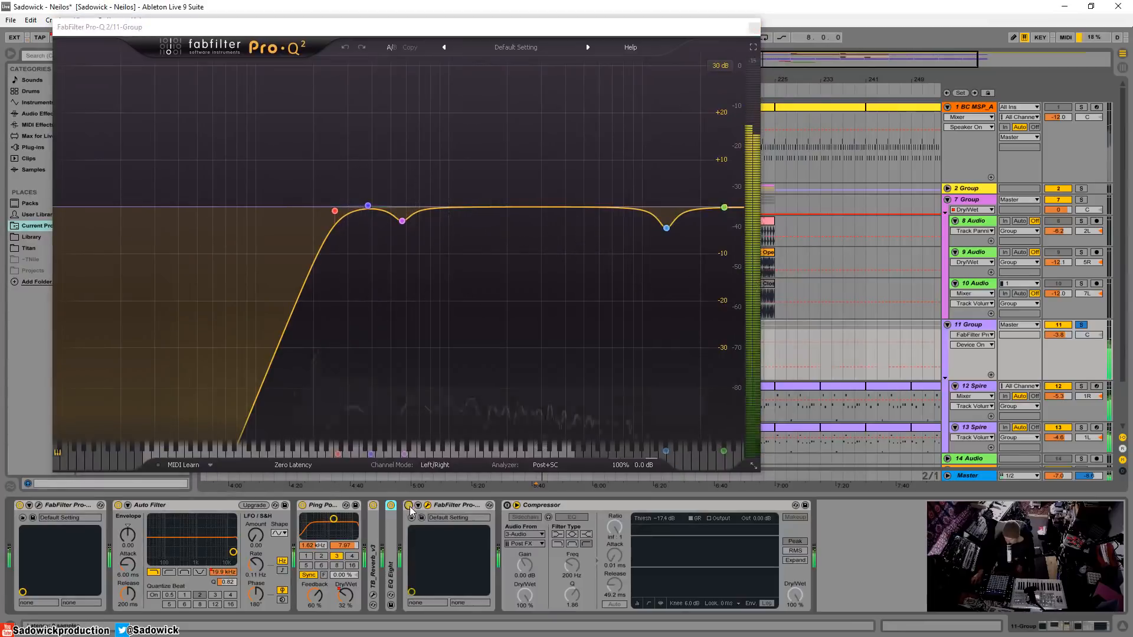
Audition the Pro-Q 2 bands at 13346 Hz and 574 Hz by listening to each one in isolation
{"action": "left_click", "coordinate": [666, 228]}
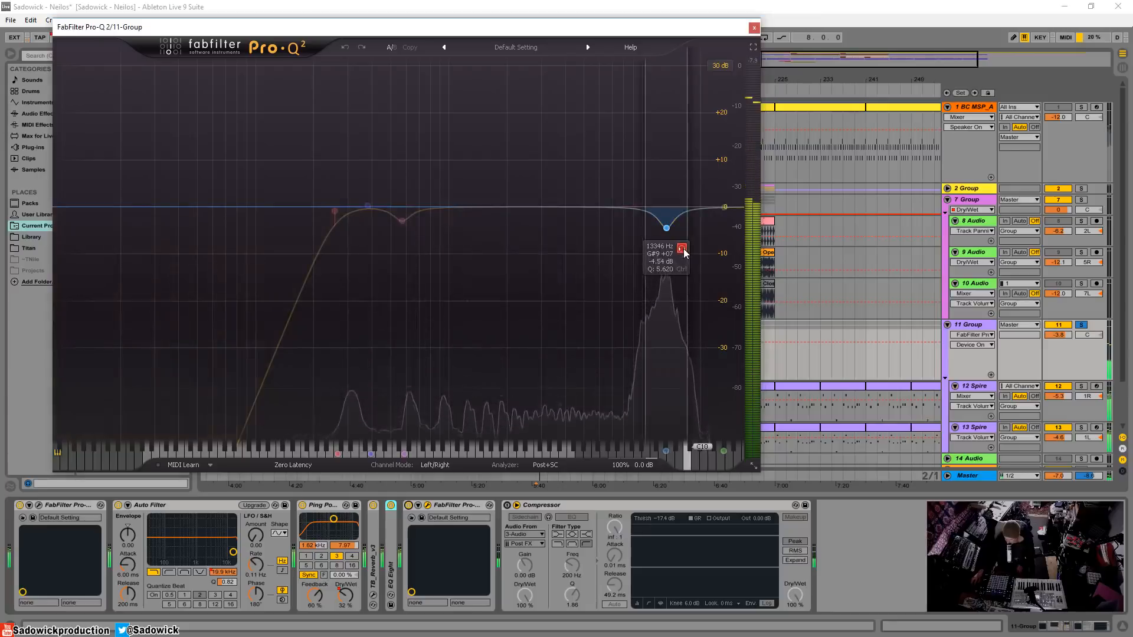
{"action": "left_click", "coordinate": [402, 221]}
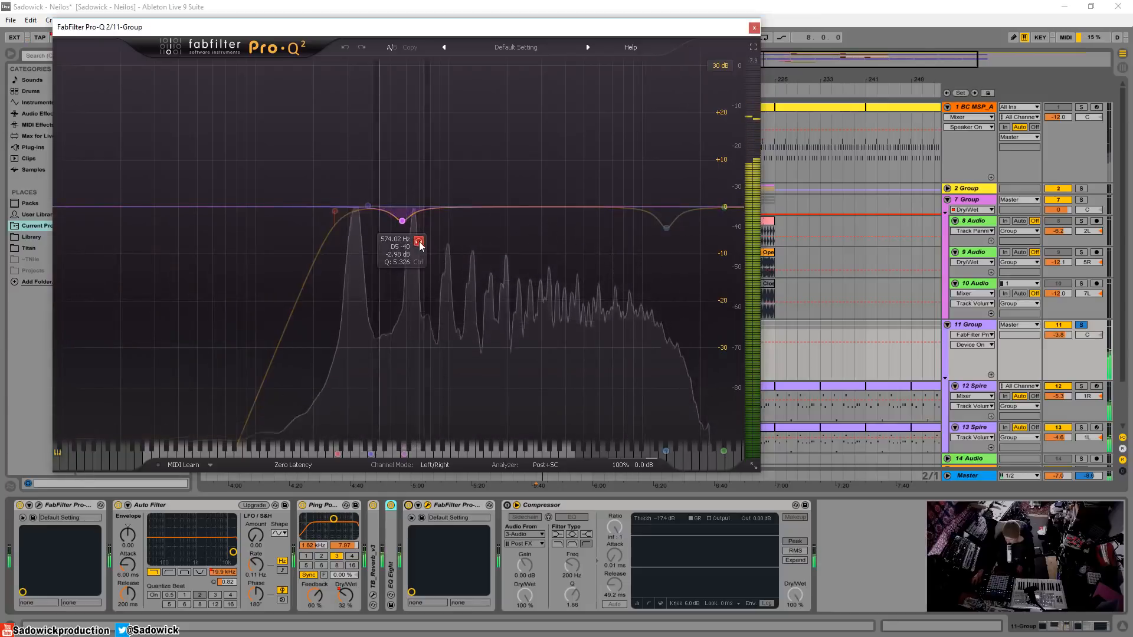
{"action": "left_click", "coordinate": [419, 241]}
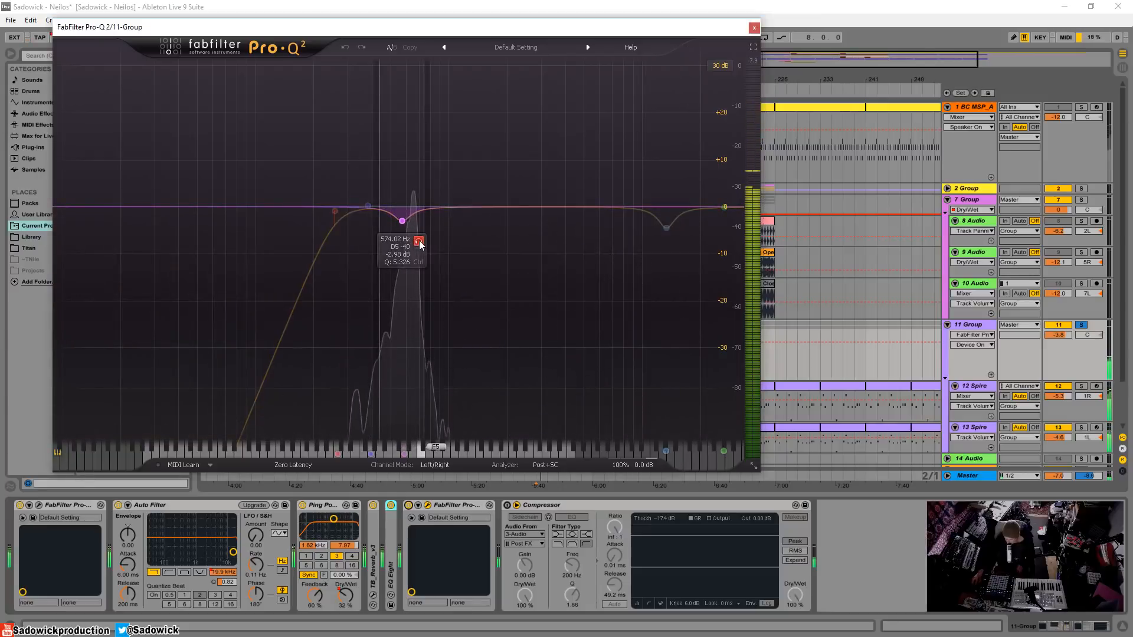
{"action": "left_click", "coordinate": [419, 242]}
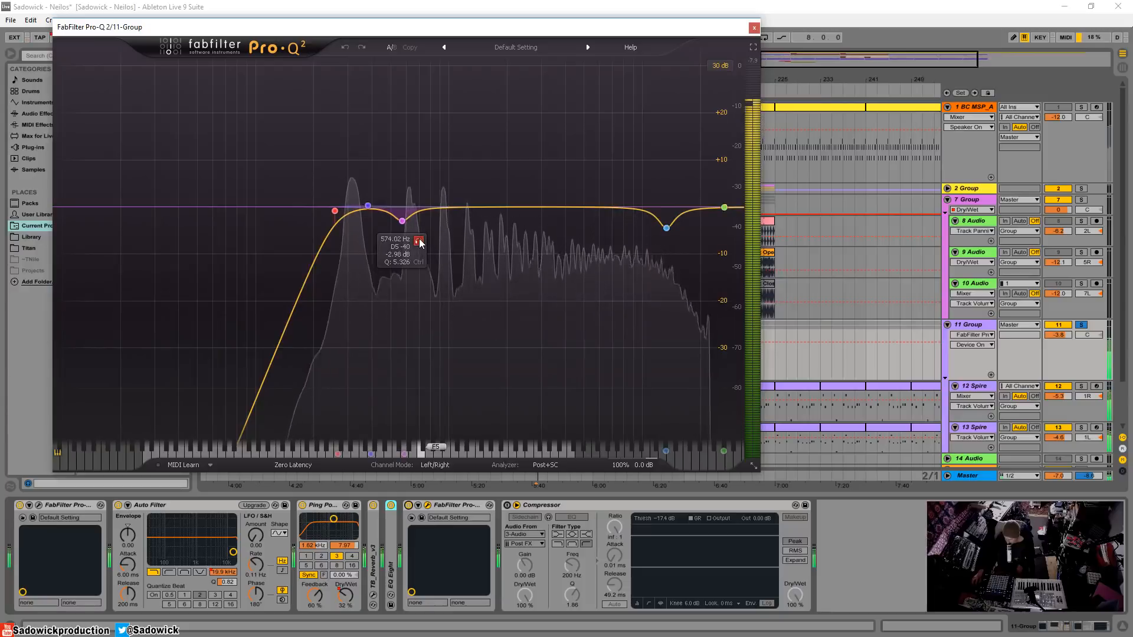
Switch on the sidechain Compressor at the end of 11 Group's chain and close the Pro-Q 2 window
{"action": "left_click", "coordinate": [503, 508]}
{"action": "left_click", "coordinate": [754, 28]}
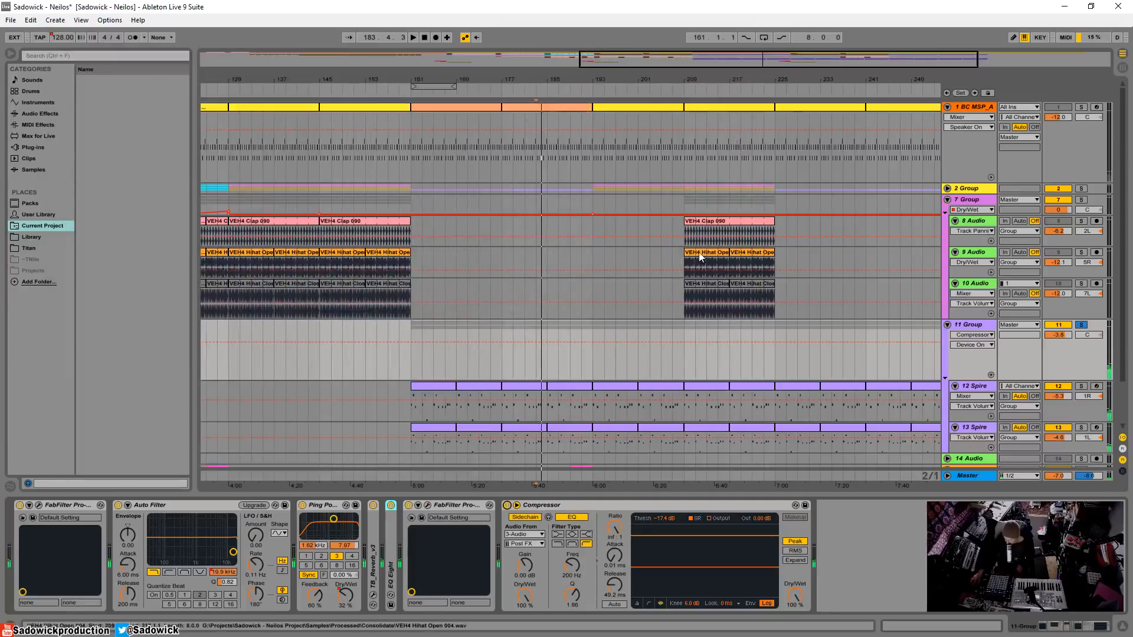
Play the arrangement from bar 193 and unsolo 11 Group to hear it with the other tracks
{"action": "left_click", "coordinate": [593, 262]}
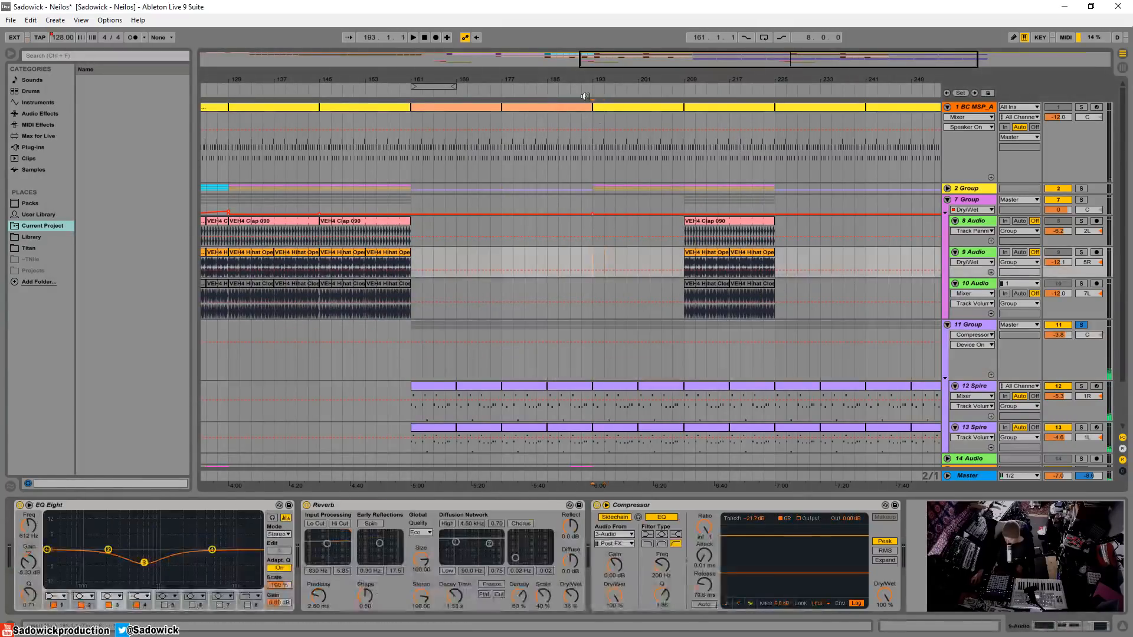
{"action": "key", "text": "space"}
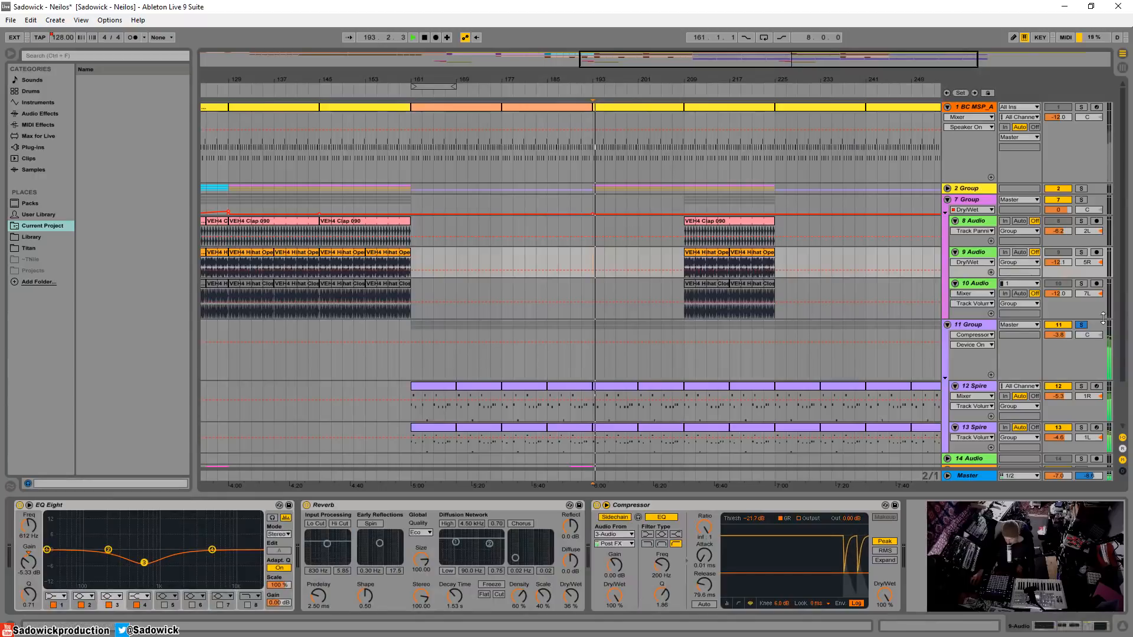
{"action": "left_click", "coordinate": [1081, 325]}
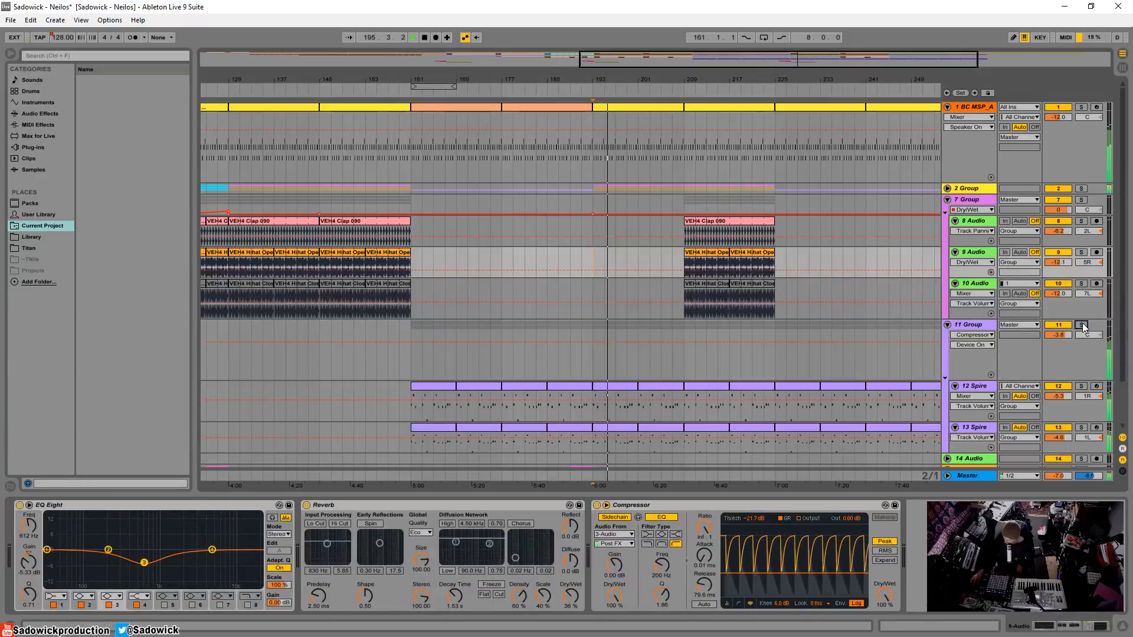
Bring the whole arrangement into view, select 11 Group and briefly audition the track 1 drum clip from bar 257
{"action": "left_click_drag", "start_coordinate": [737, 60], "coordinate": [761, 17]}
{"action": "left_click", "coordinate": [897, 331]}
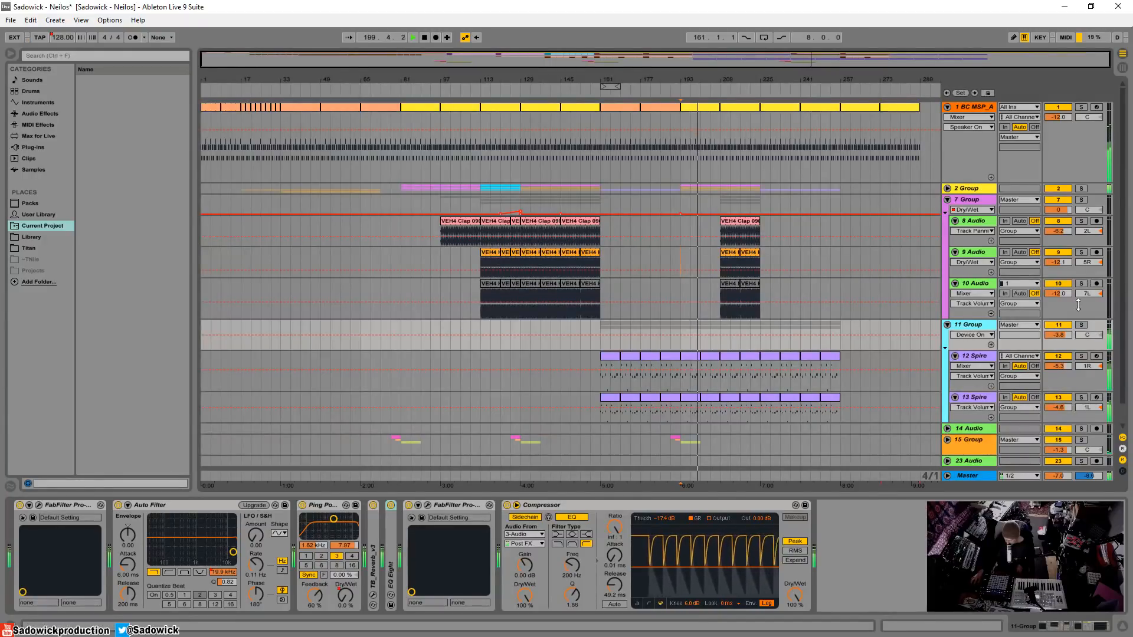
{"action": "key", "text": "space"}
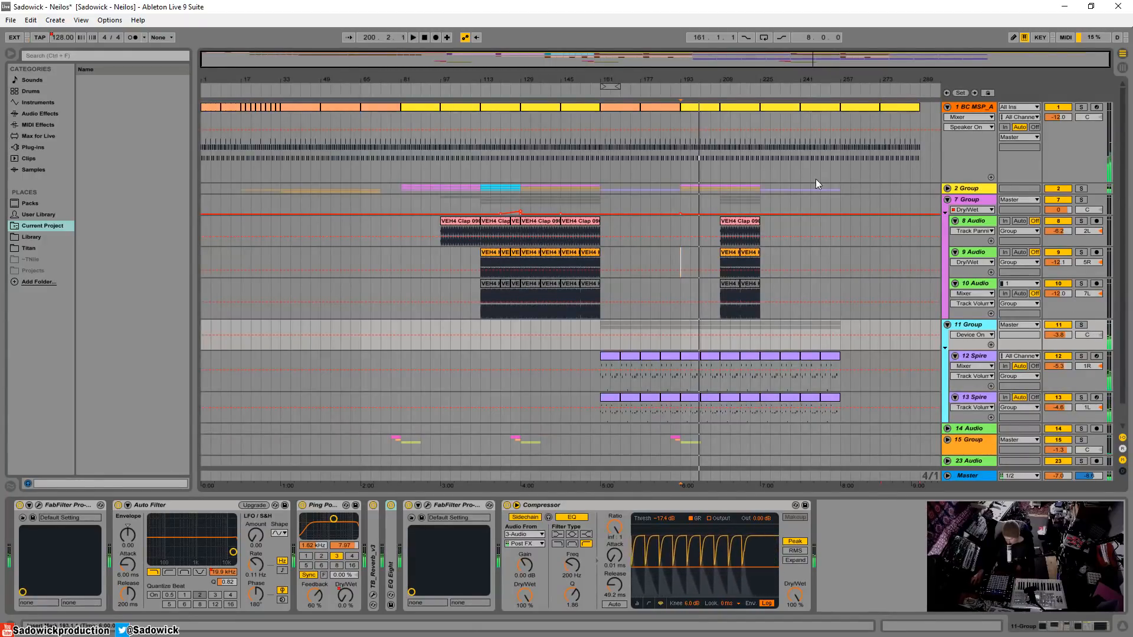
{"action": "left_click", "coordinate": [858, 108]}
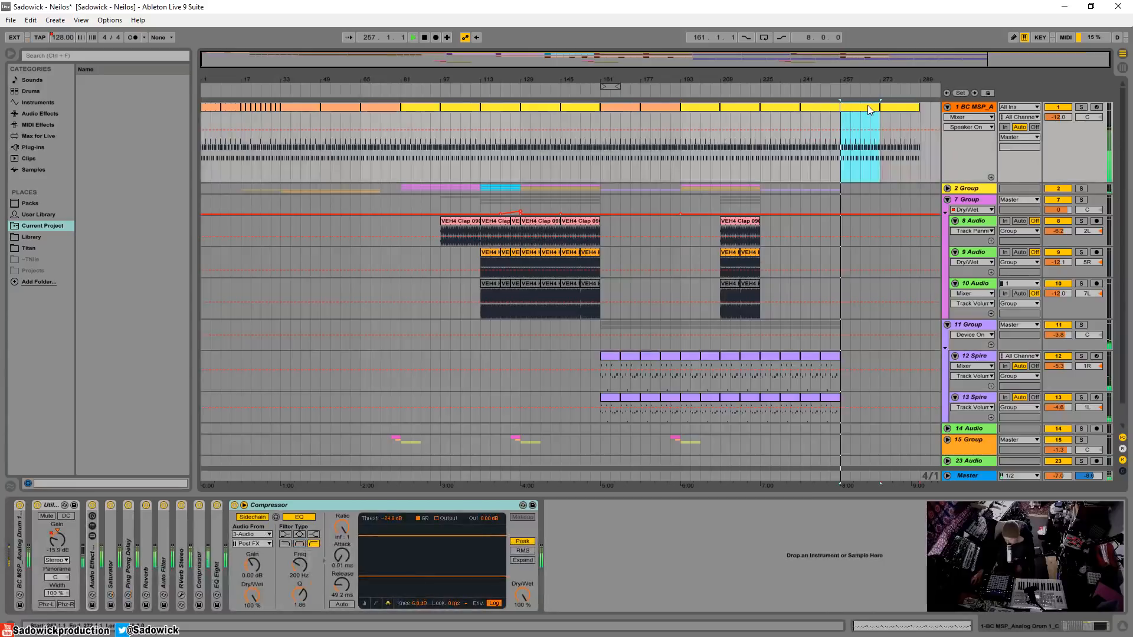
{"action": "left_click", "coordinate": [60, 38]}
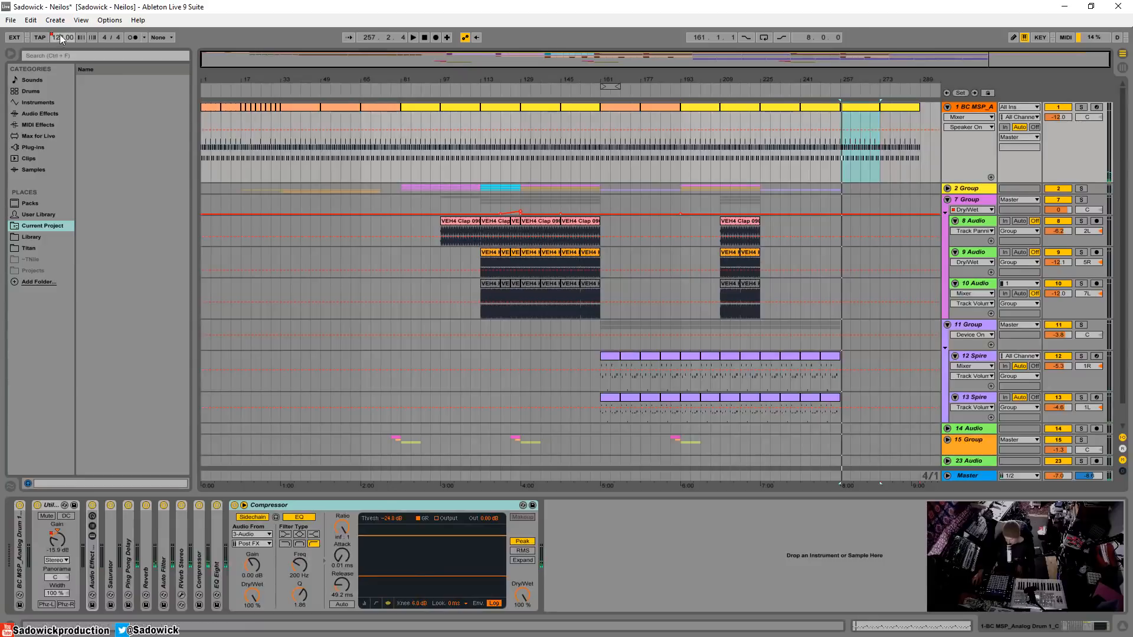
Shrink the height of drum track 1, and unfold and enlarge the Master track to expose its Song Tempo automation
{"action": "left_click_drag", "start_coordinate": [1062, 159], "coordinate": [1063, 132]}
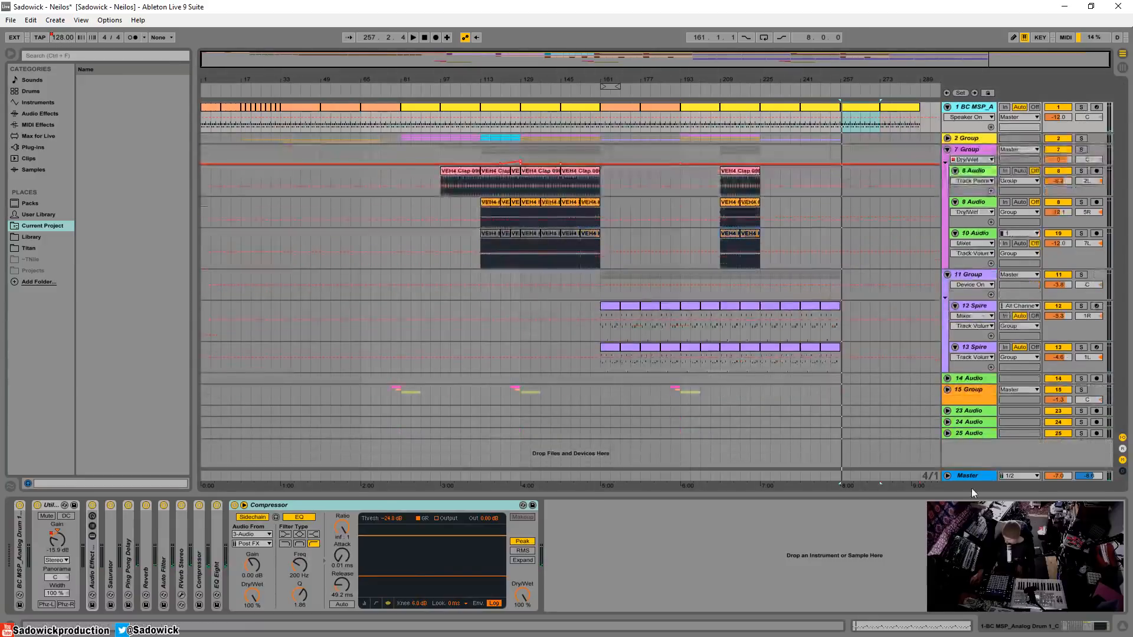
{"action": "left_click", "coordinate": [947, 476]}
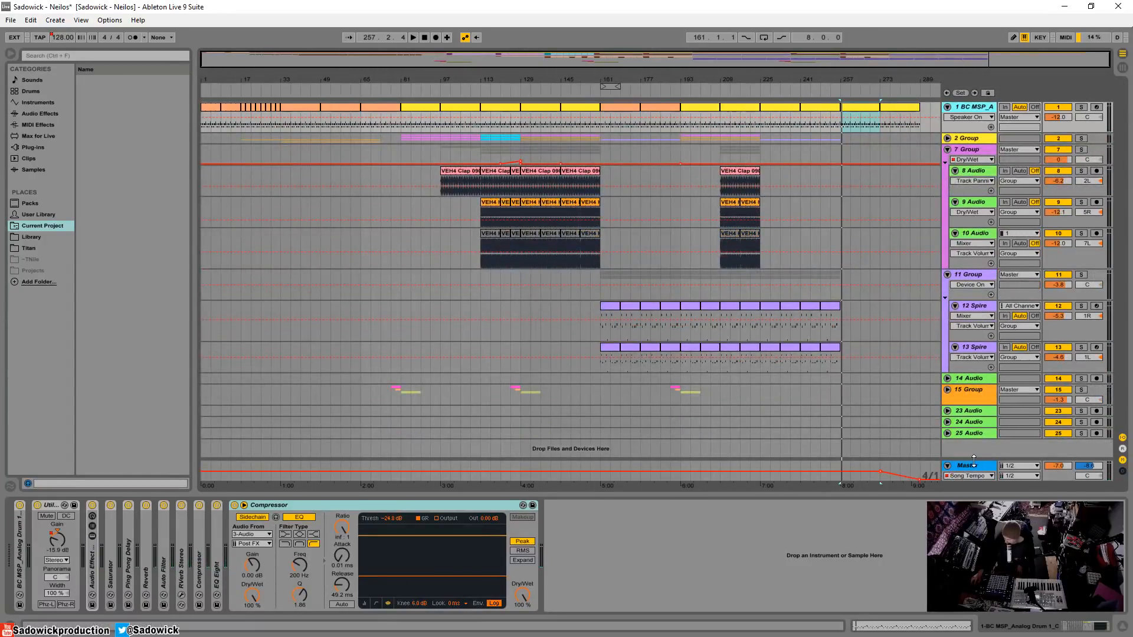
{"action": "left_click_drag", "start_coordinate": [974, 460], "coordinate": [974, 360]}
Play the Master's falling Song Tempo automation from bar 273 to hear the ending slow down, and stop playback
{"action": "left_click", "coordinate": [880, 372]}
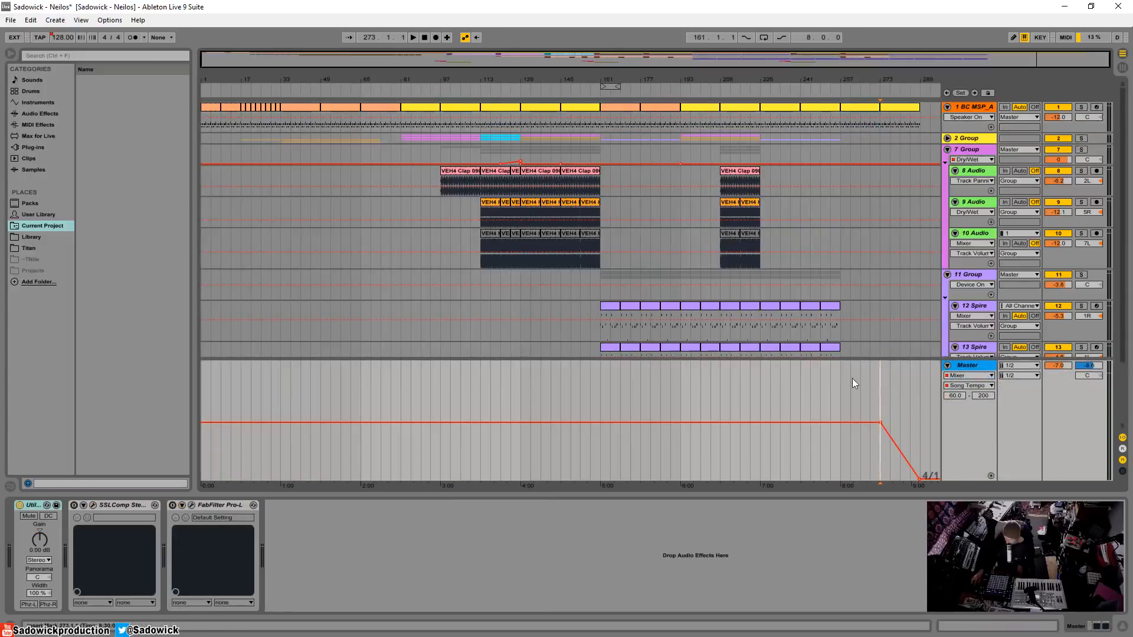
{"action": "key", "text": "space"}
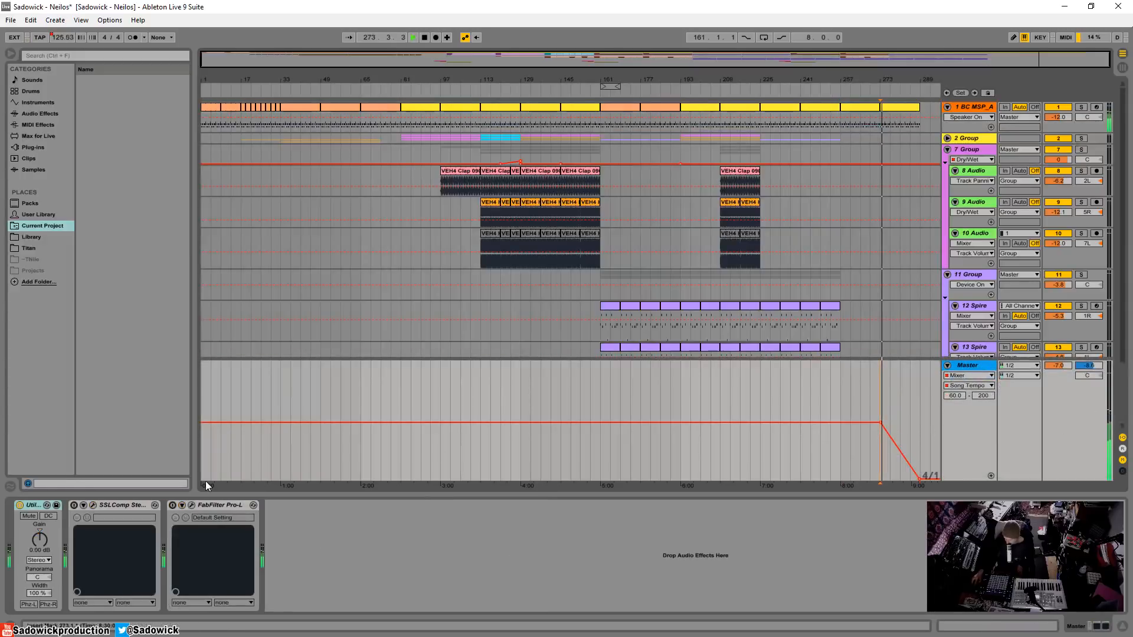
{"action": "left_click", "coordinate": [892, 85]}
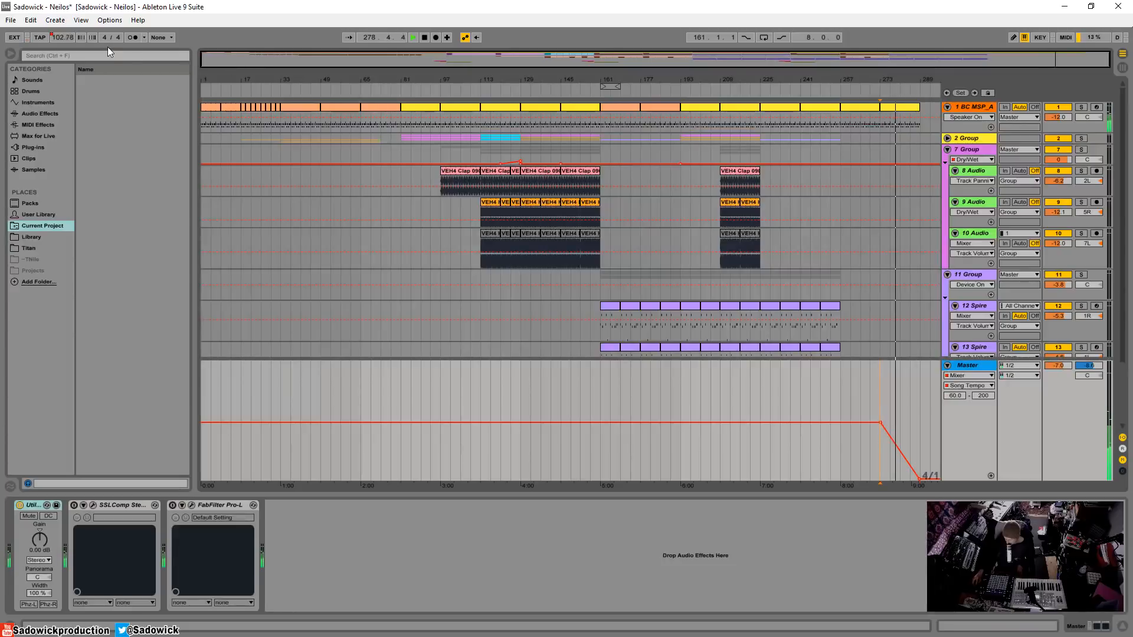
{"action": "key", "text": "space"}
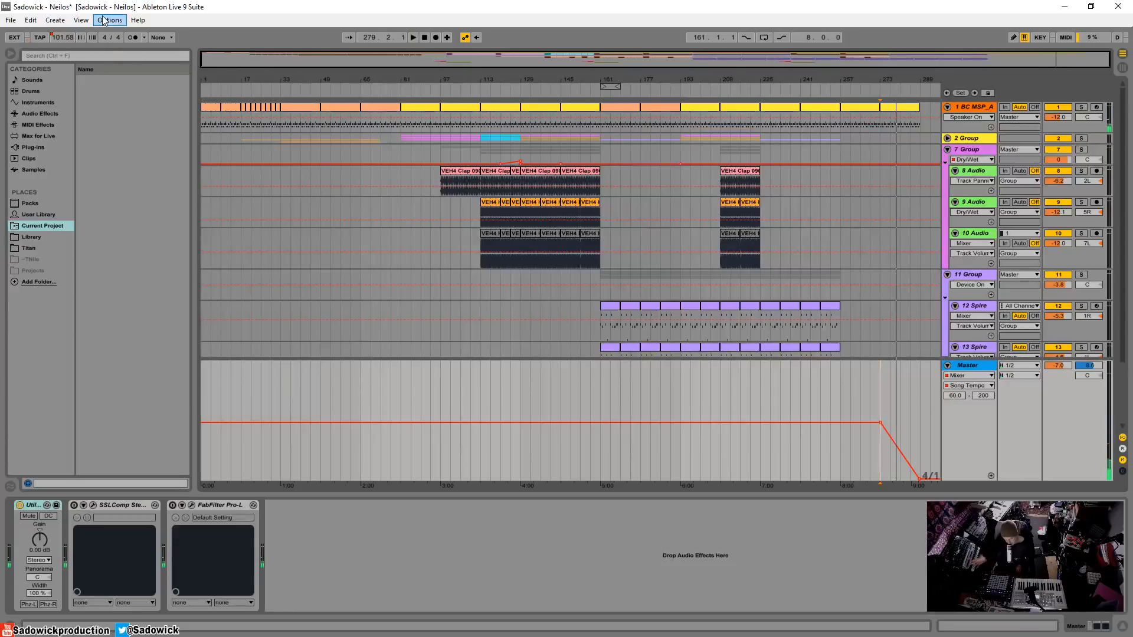
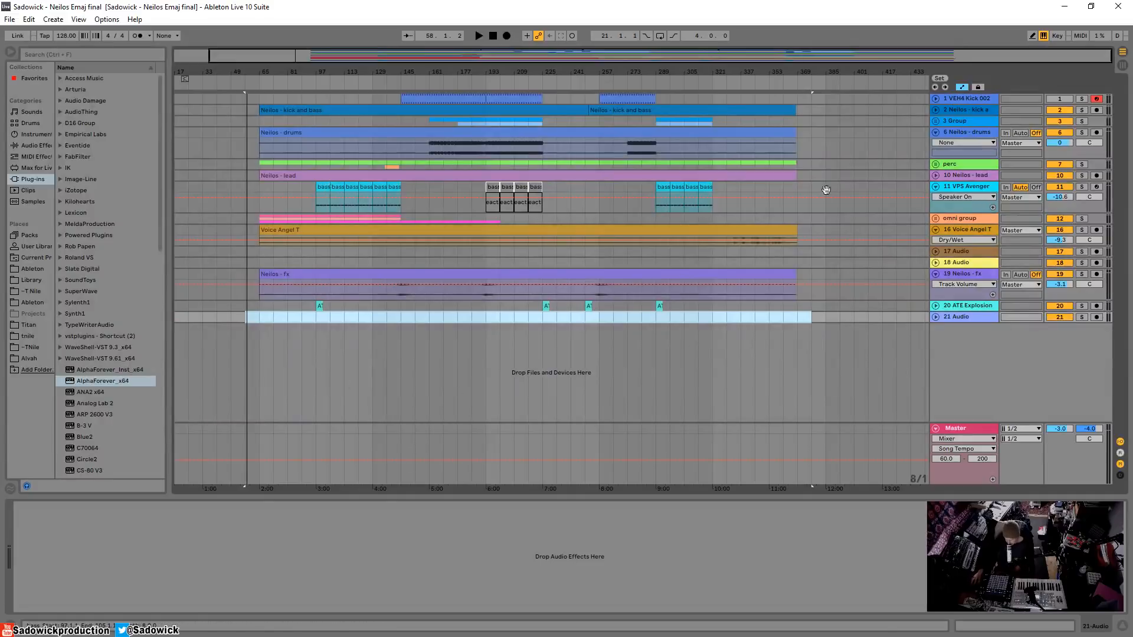
Select the first bass clip on the VPS Avenger track and unfold the perc group and 3 Group
{"action": "left_click", "coordinate": [322, 187]}
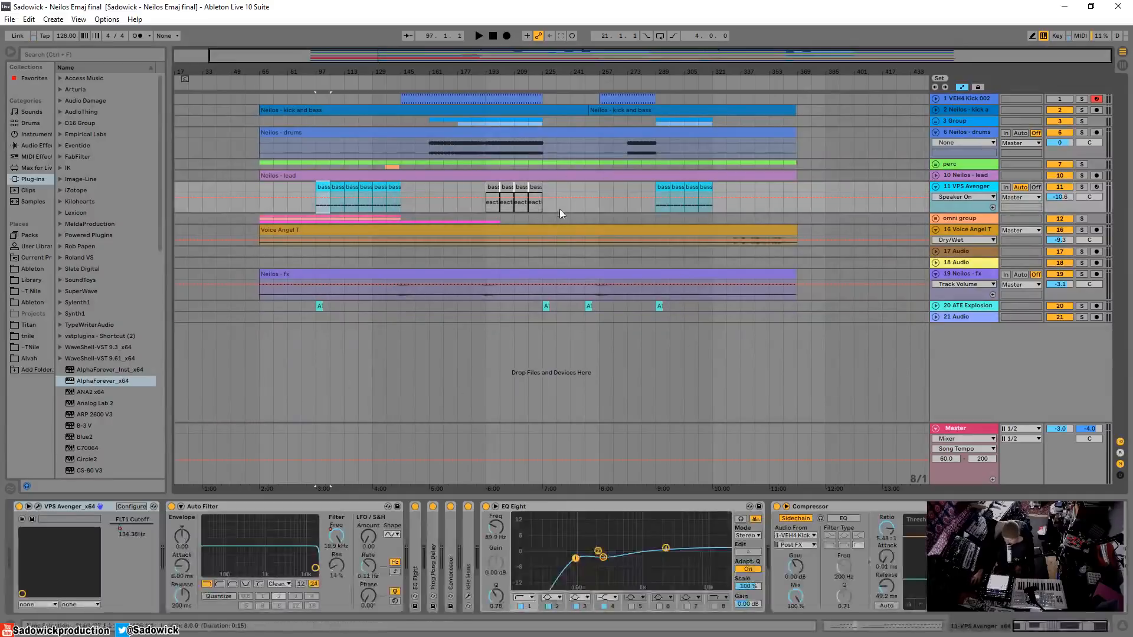
{"action": "left_click", "coordinate": [935, 165]}
{"action": "left_click", "coordinate": [937, 121]}
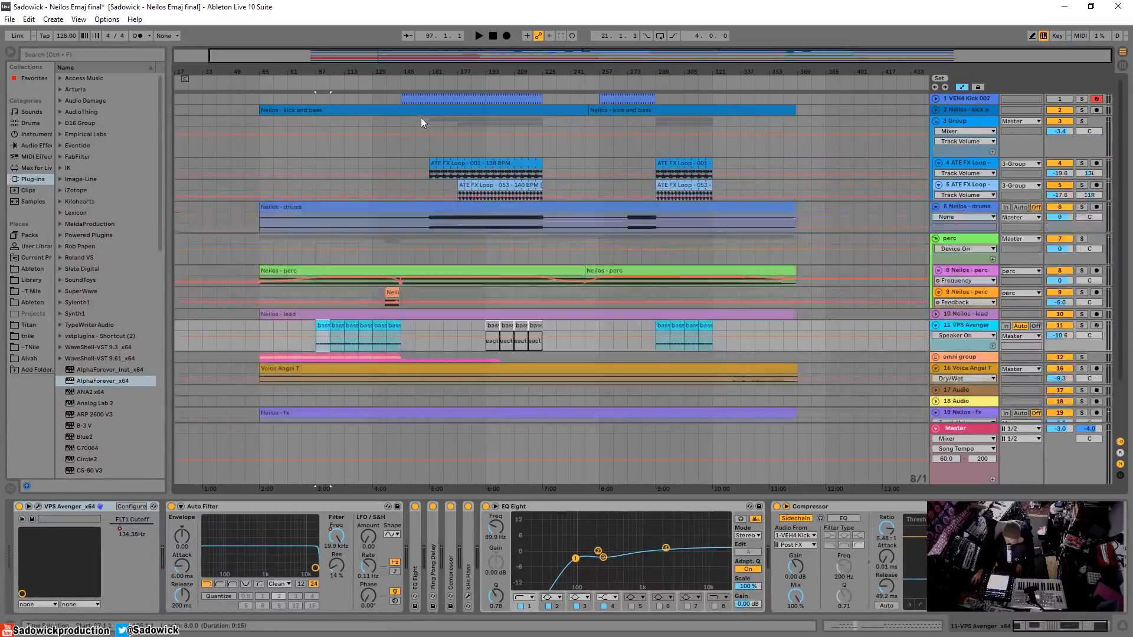
Play the first Neilos - kick and bass clip from its start with its track unfolded and soloed, and stop playback
{"action": "left_click", "coordinate": [340, 110]}
{"action": "key", "text": "space"}
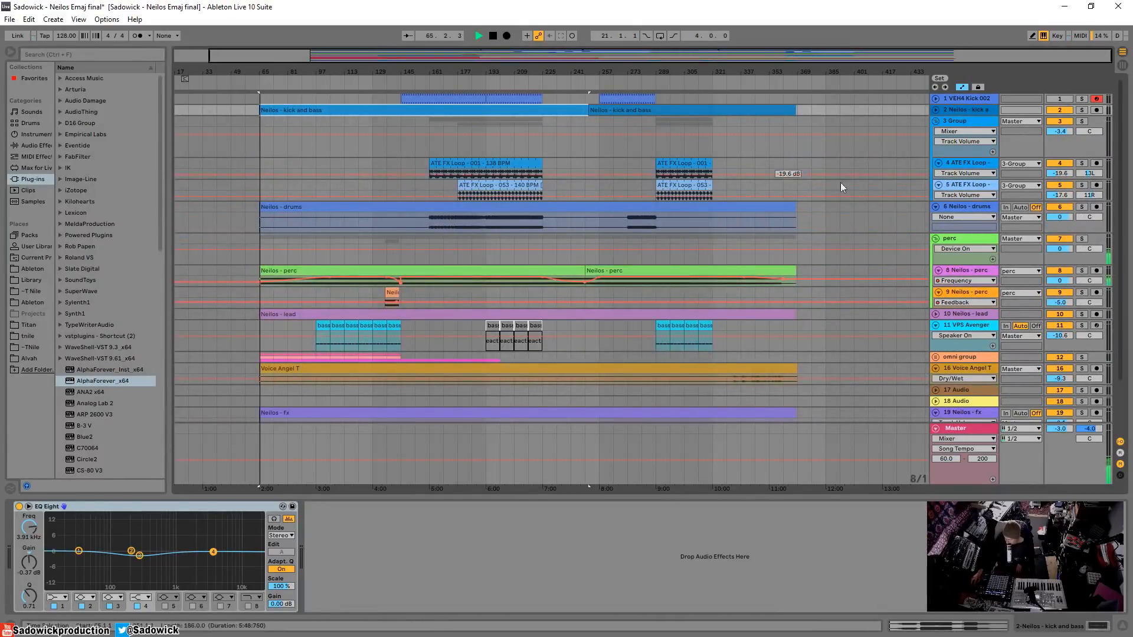
{"action": "left_click", "coordinate": [936, 110]}
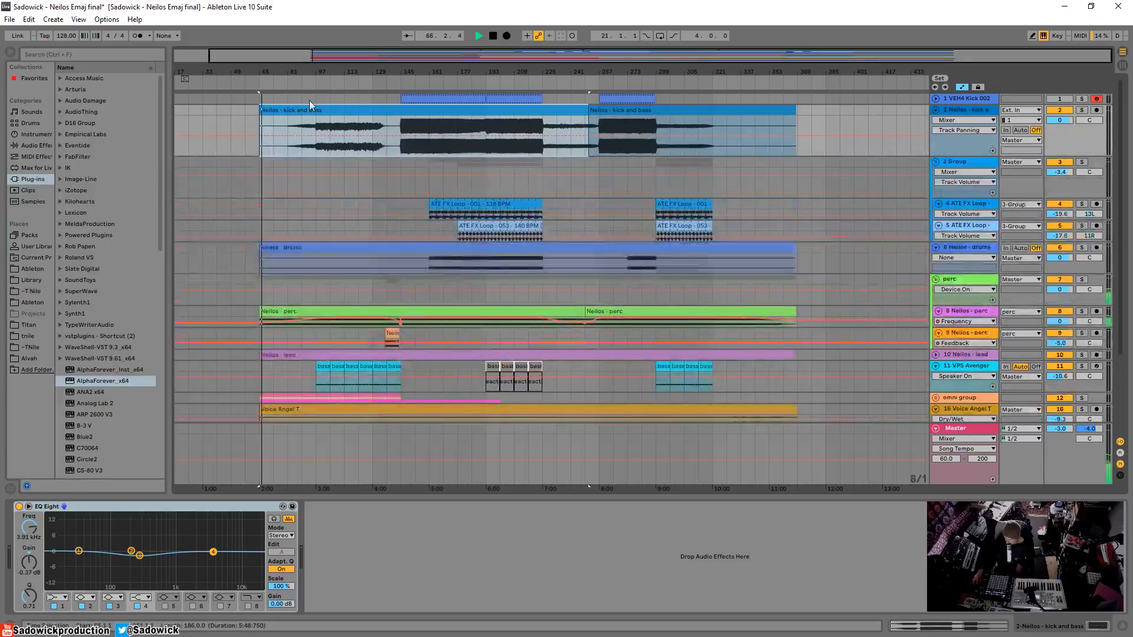
{"action": "left_click", "coordinate": [1081, 110]}
{"action": "key", "text": "space"}
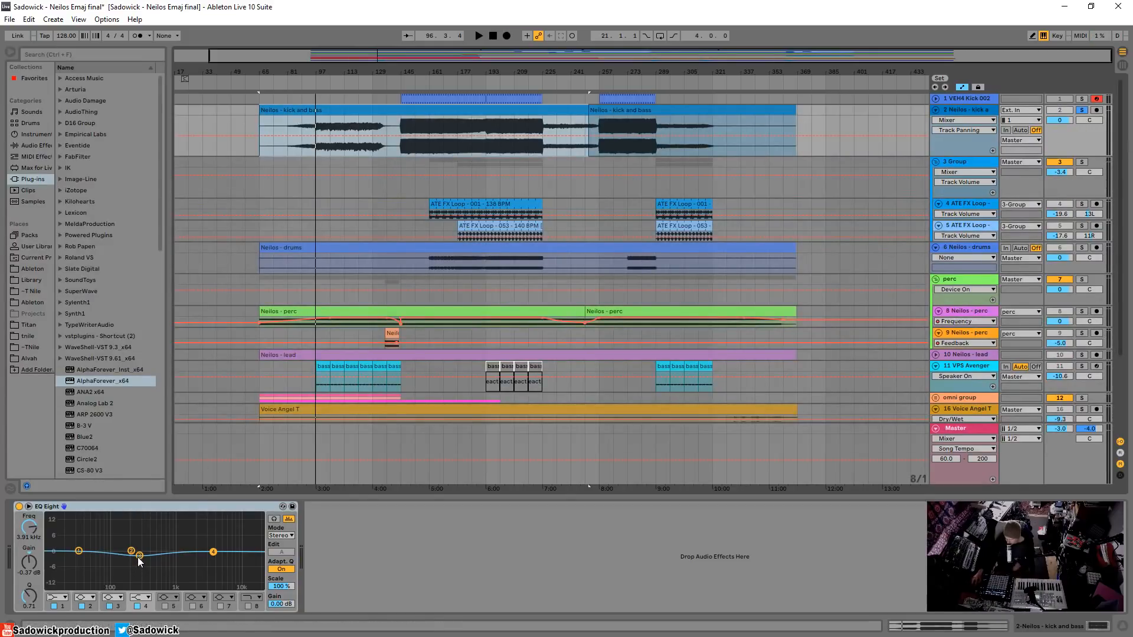
Inspect the VEH4 Kick 002 device, play from bar 153 with the kick and bass track unsoloed, and select the Master track
{"action": "left_click", "coordinate": [951, 98]}
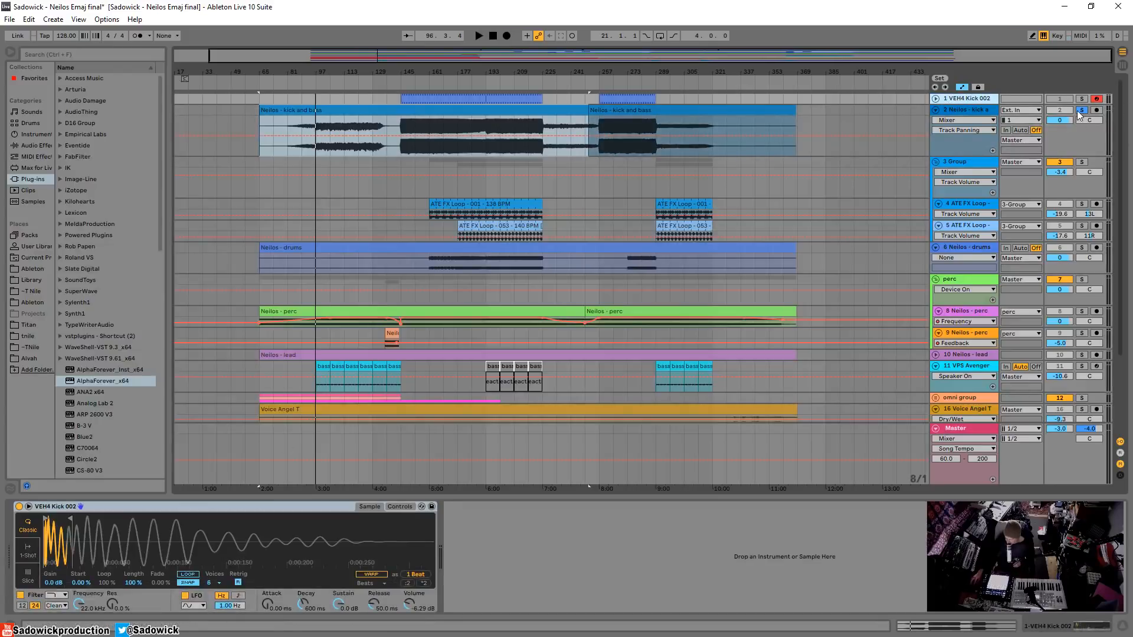
{"action": "left_click", "coordinate": [388, 129]}
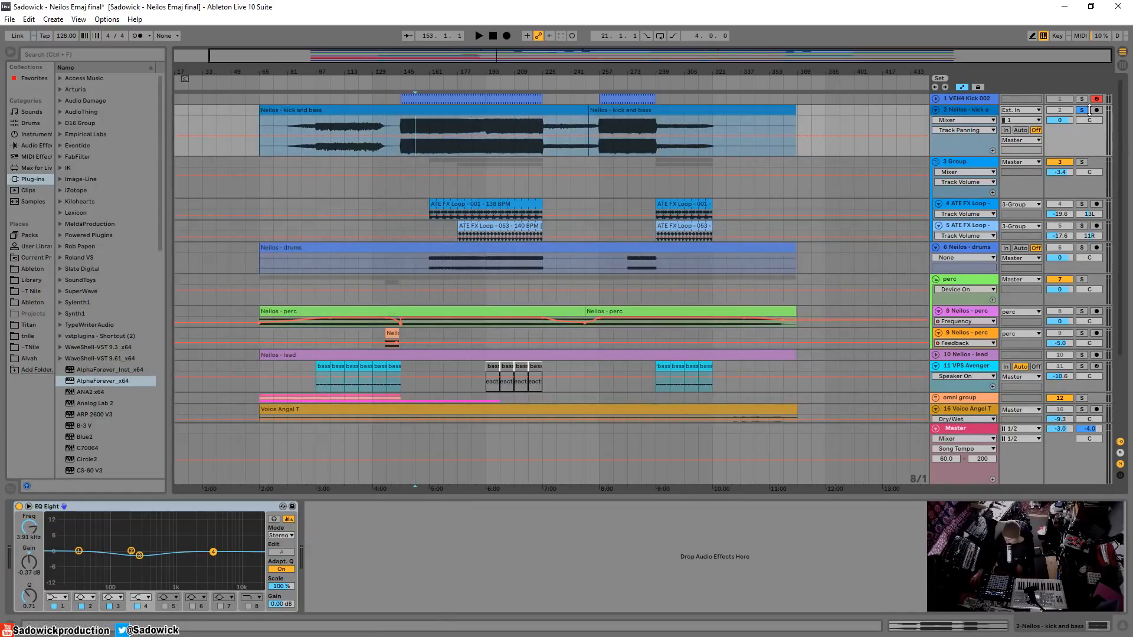
{"action": "key", "text": "space"}
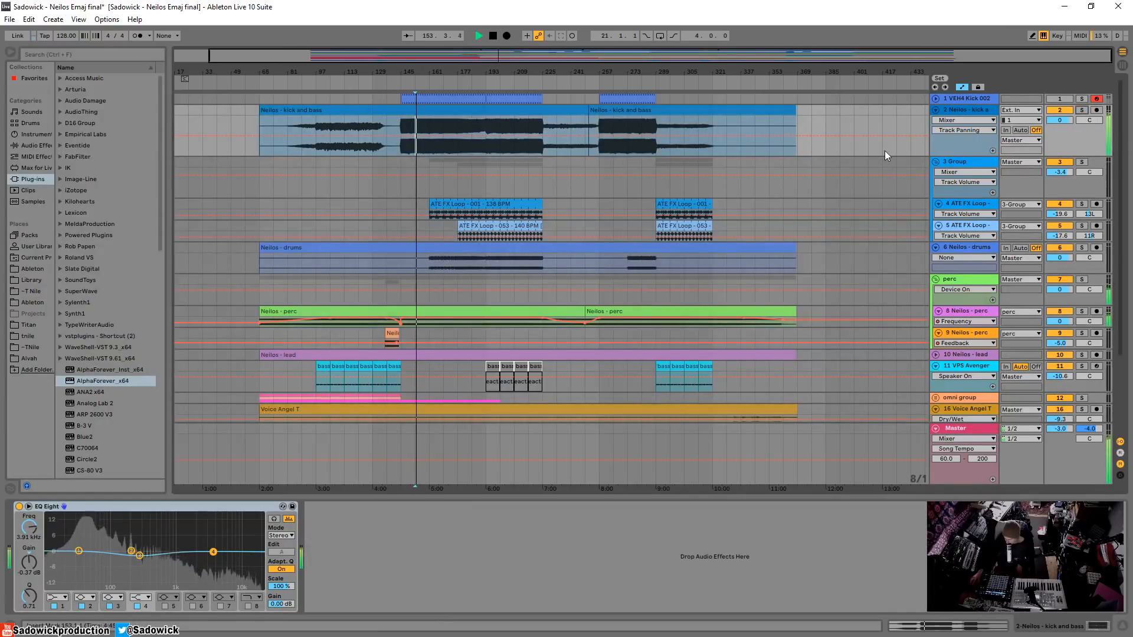
{"action": "left_click", "coordinate": [1085, 465]}
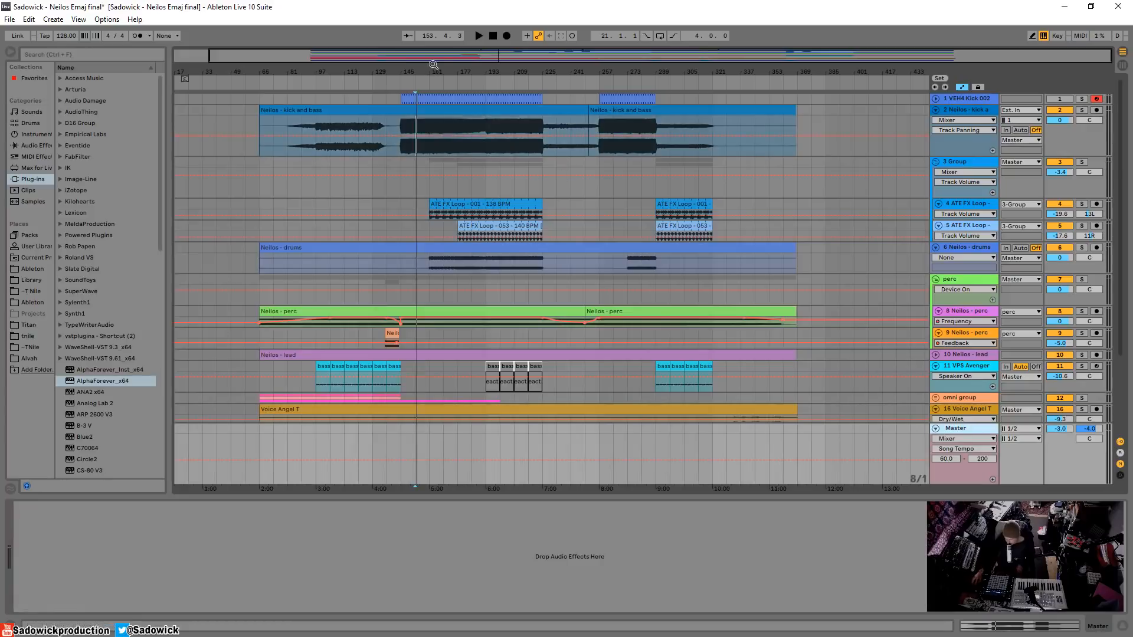
Audition the full mix from bar 157 and again from bar 161, where the first ATE FX loop starts
{"action": "left_click_drag", "start_coordinate": [434, 66], "coordinate": [535, 110]}
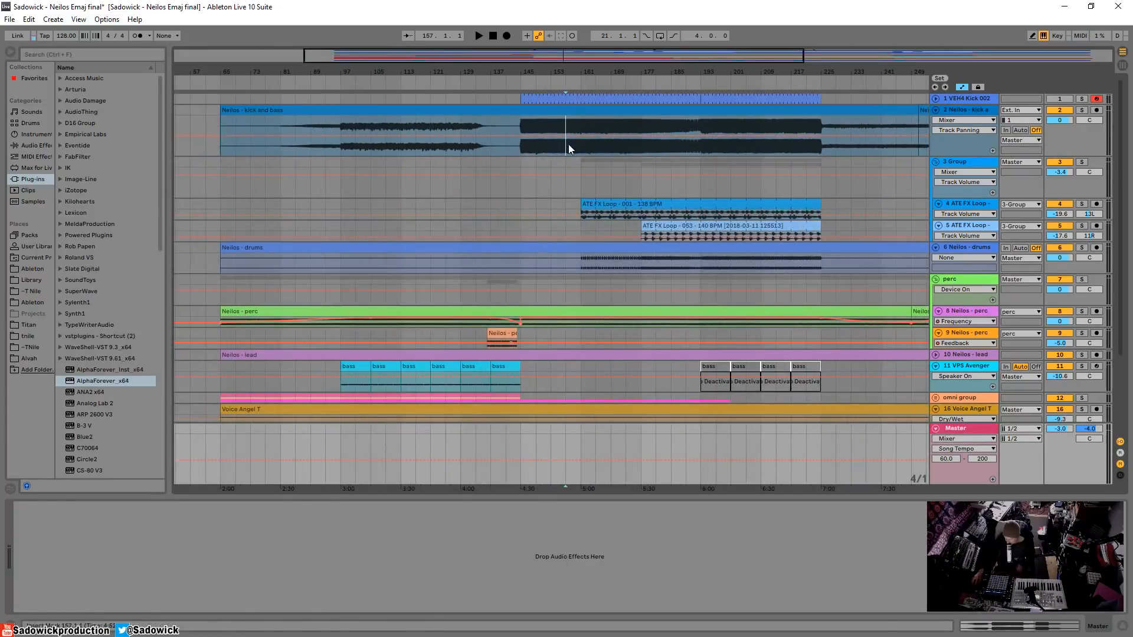
{"action": "left_click", "coordinate": [568, 144]}
{"action": "left_click_drag", "start_coordinate": [594, 71], "coordinate": [577, 91]}
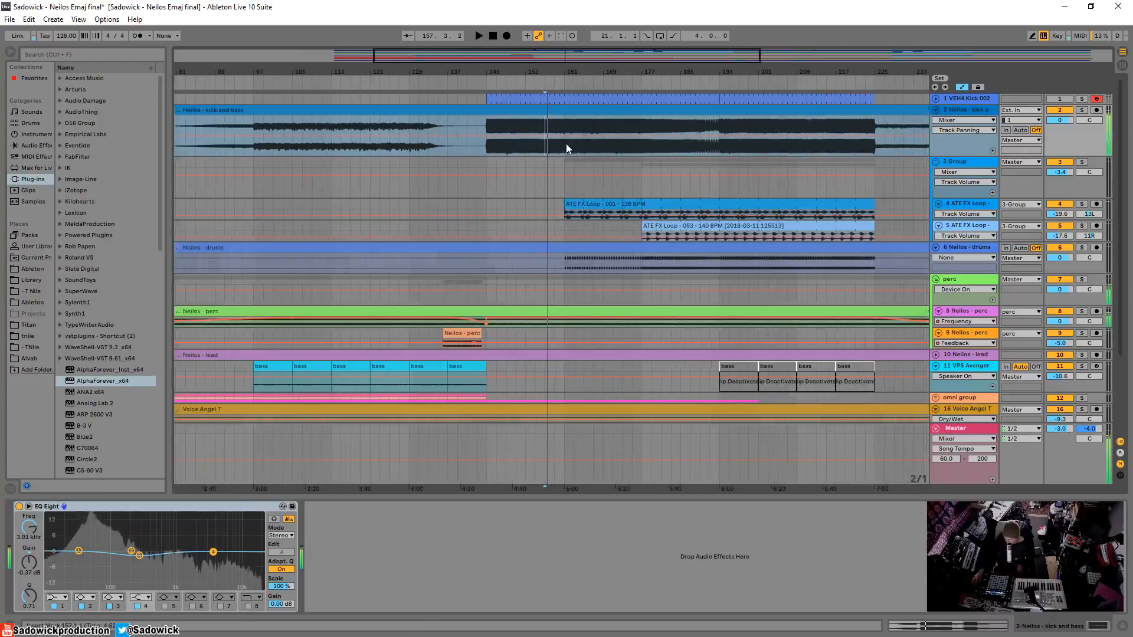
{"action": "left_click", "coordinate": [561, 149]}
{"action": "key", "text": "space"}
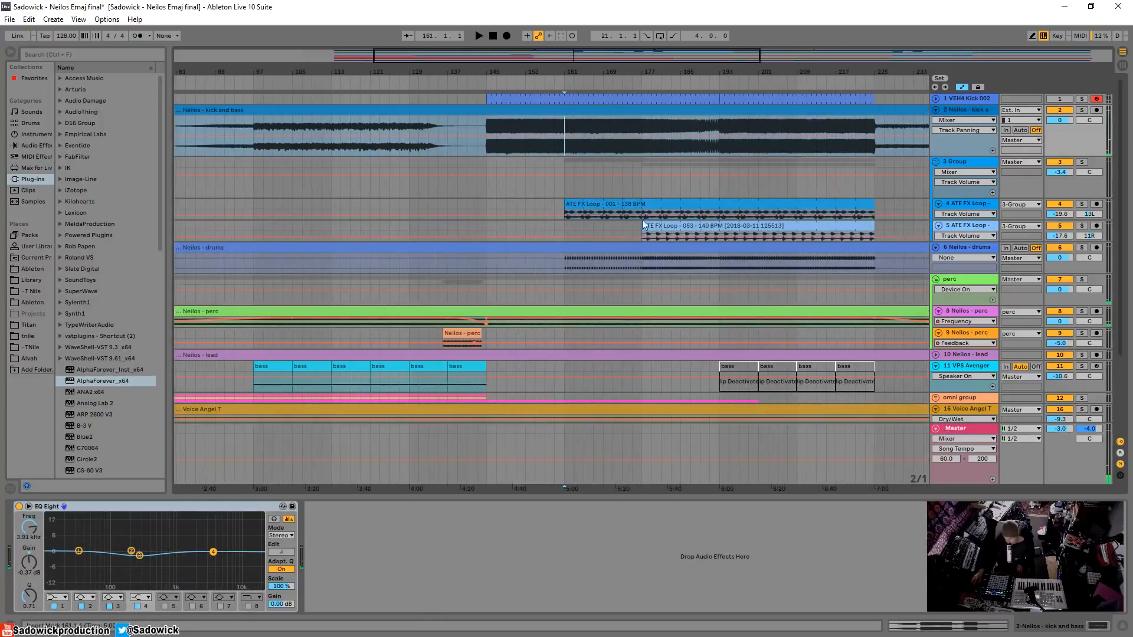
{"action": "key", "text": "space"}
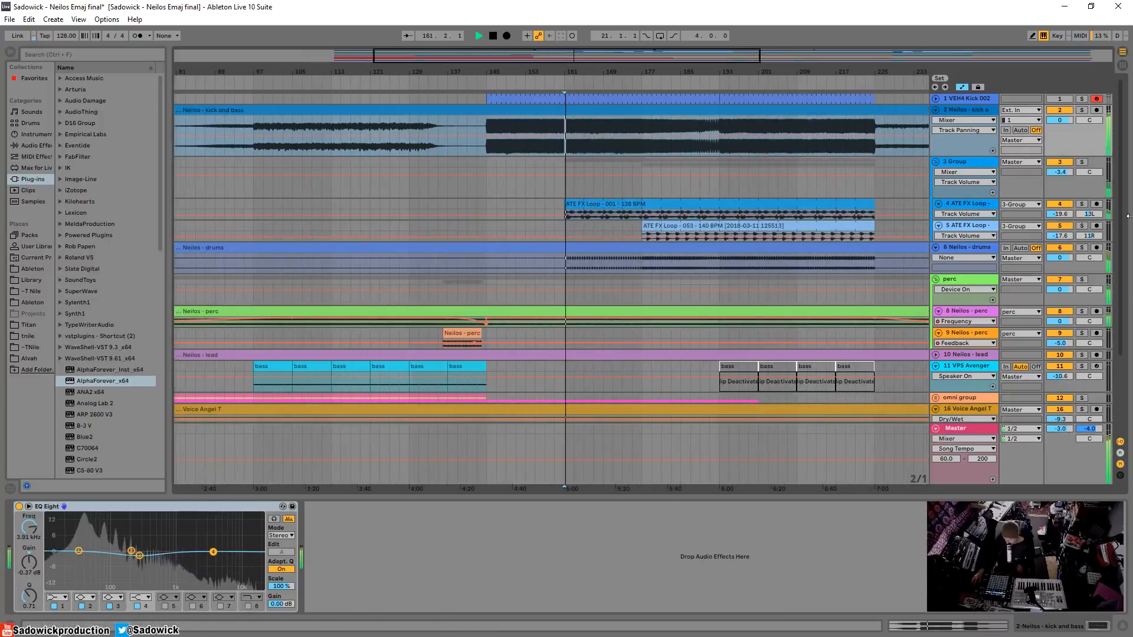
Open the effect chain of the ATE FX Loop - 001 track and play the loop from bar 161 with 3 Group soloed
{"action": "left_click", "coordinate": [1080, 177]}
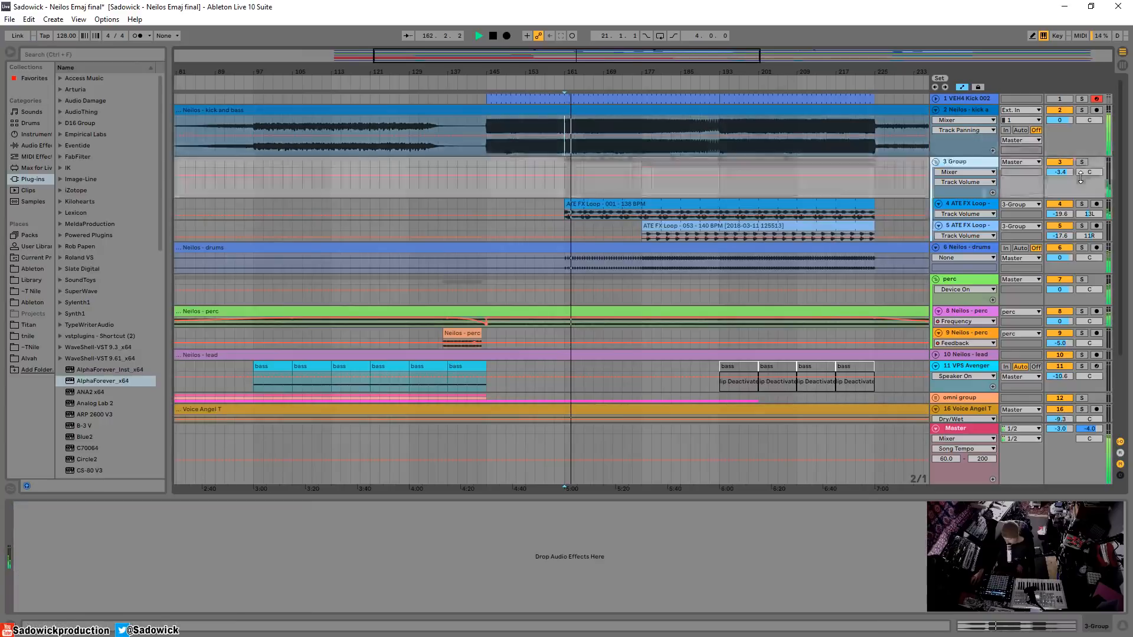
{"action": "left_click", "coordinate": [973, 204]}
{"action": "key", "text": "space"}
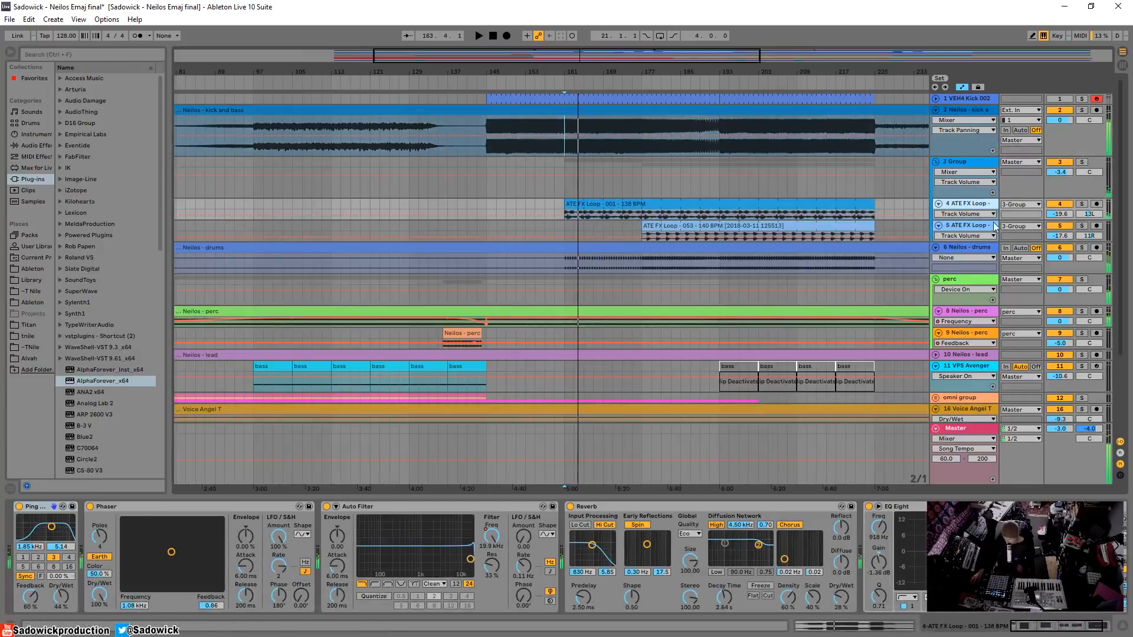
{"action": "left_click", "coordinate": [1082, 163]}
{"action": "left_click", "coordinate": [607, 205]}
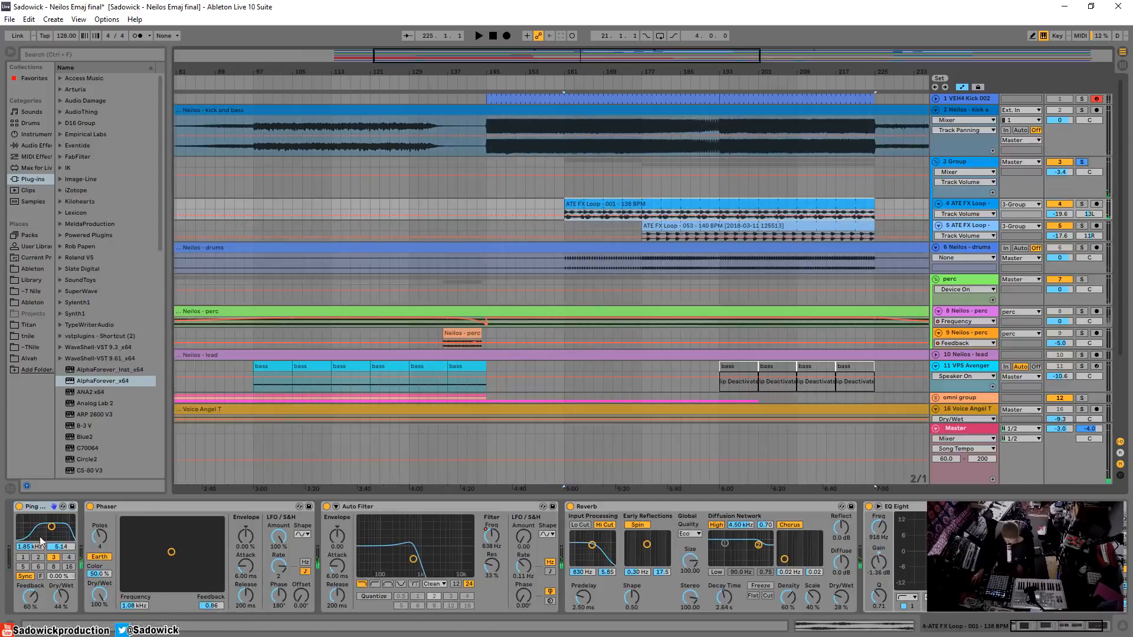
{"action": "key", "text": "space"}
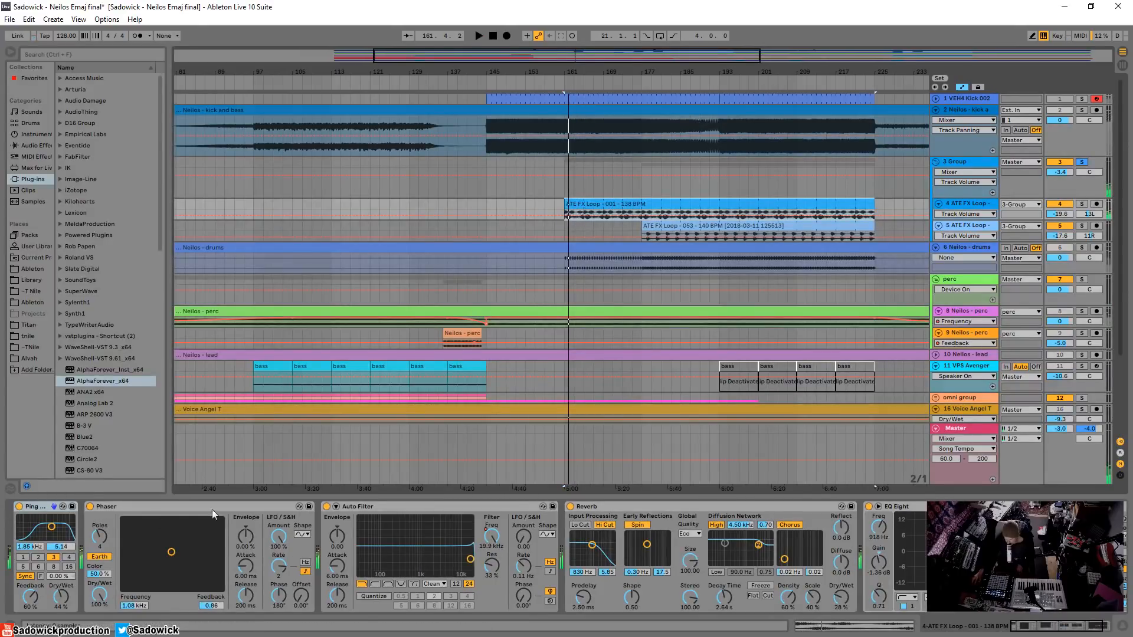
Fold the Reverb to reveal EQ Eight, play both ATE FX loops together and check the chains of tracks 5, 4 and 3 Group
{"action": "double_click", "coordinate": [643, 503]}
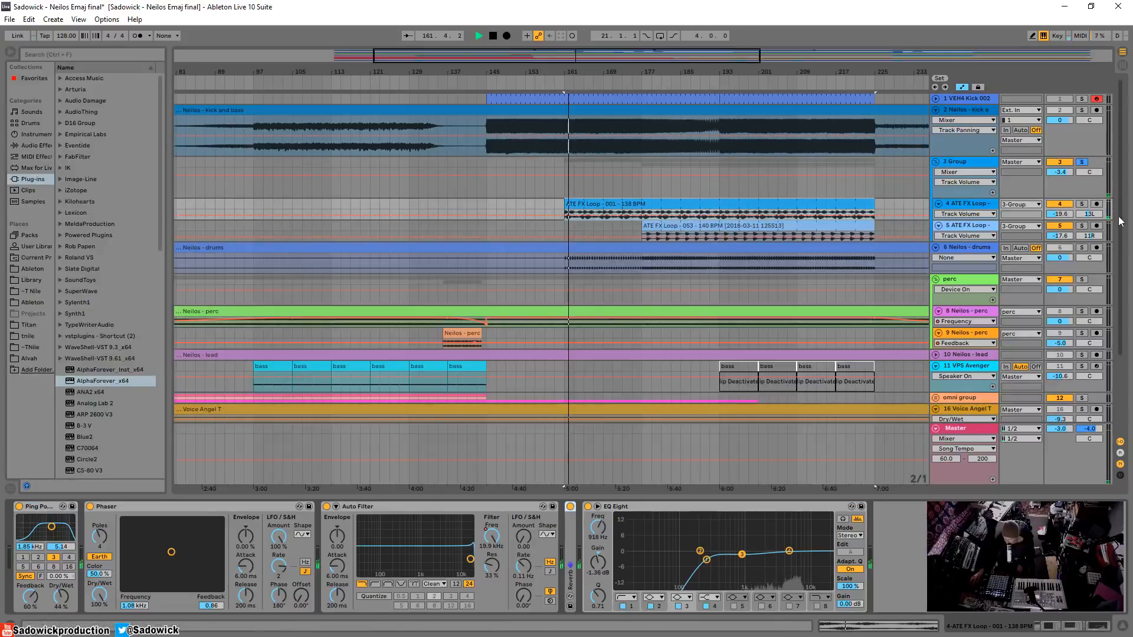
{"action": "left_click", "coordinate": [655, 84]}
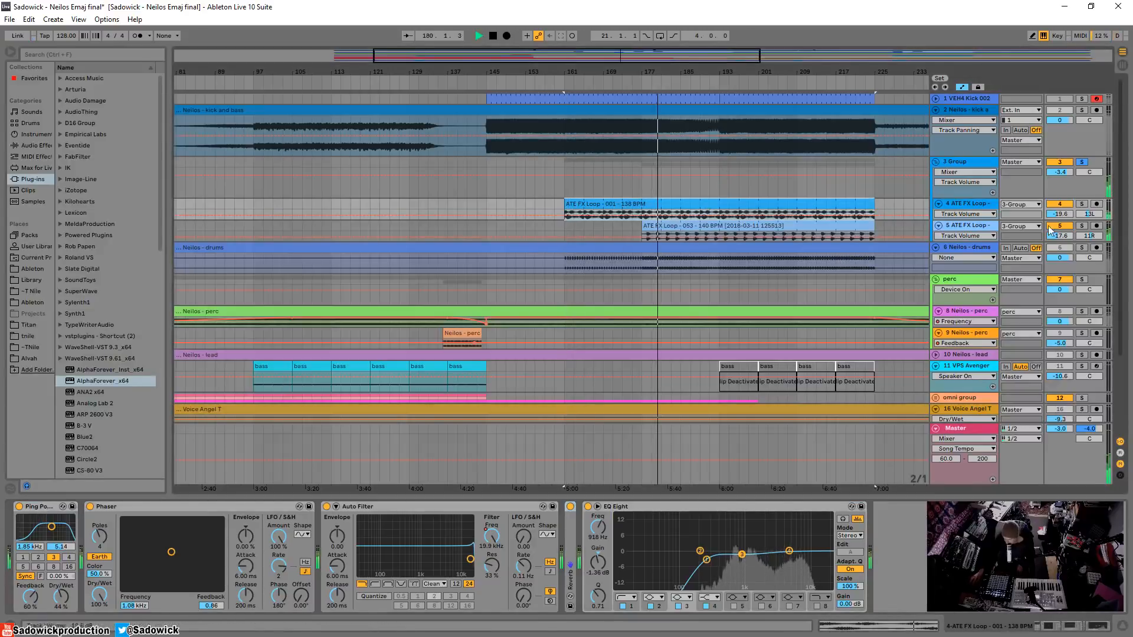
{"action": "left_click", "coordinate": [972, 225]}
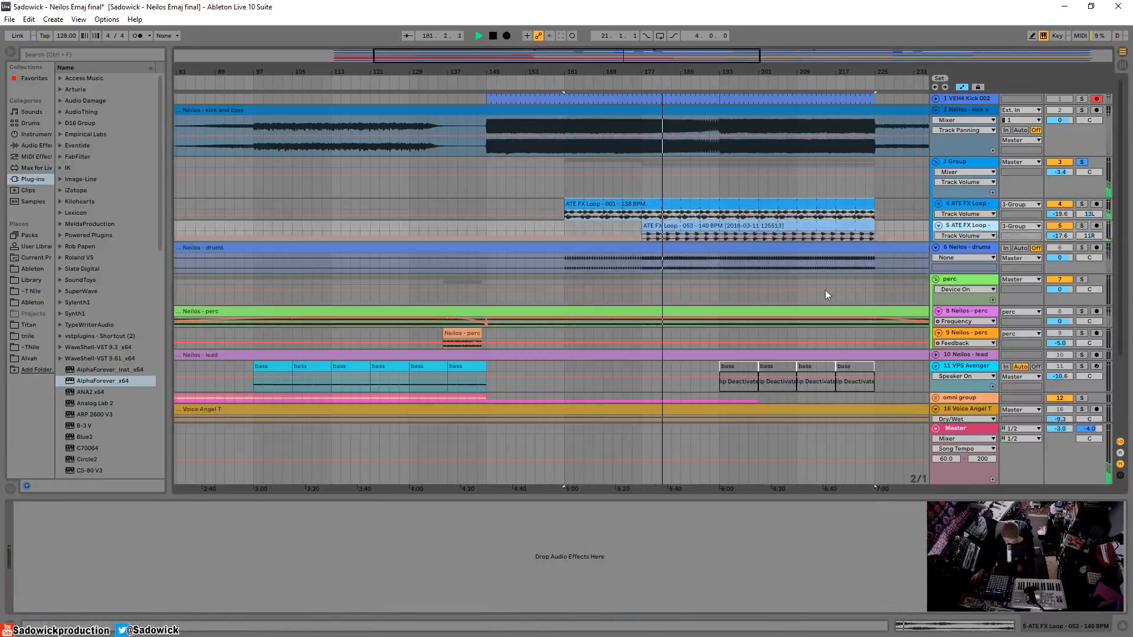
{"action": "left_click", "coordinate": [980, 204]}
{"action": "left_click", "coordinate": [977, 162]}
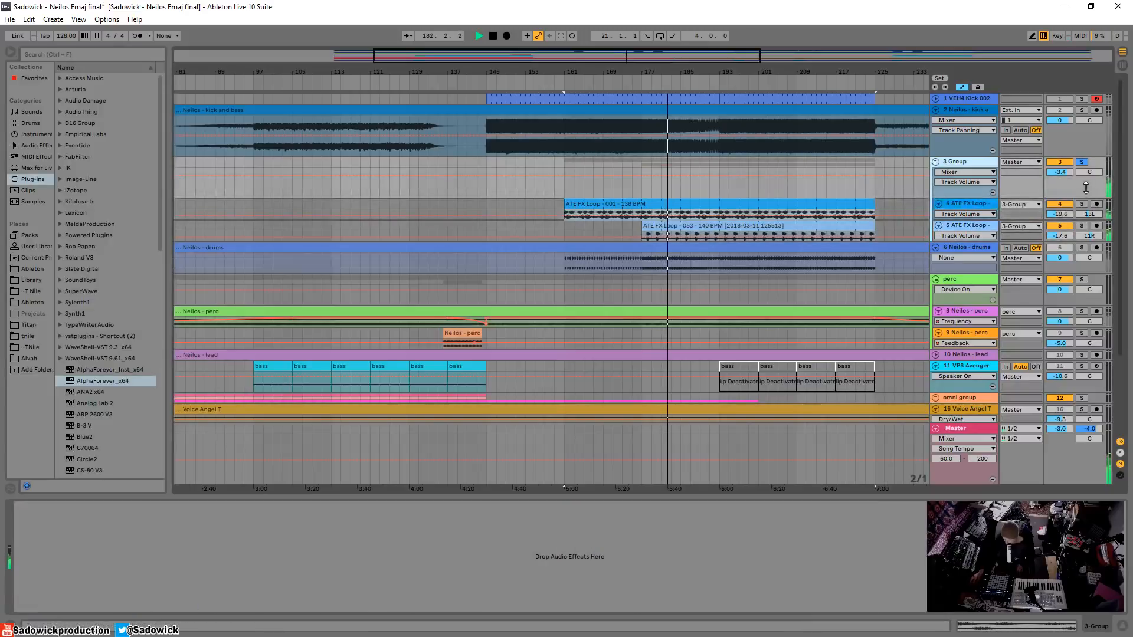
{"action": "key", "text": "space"}
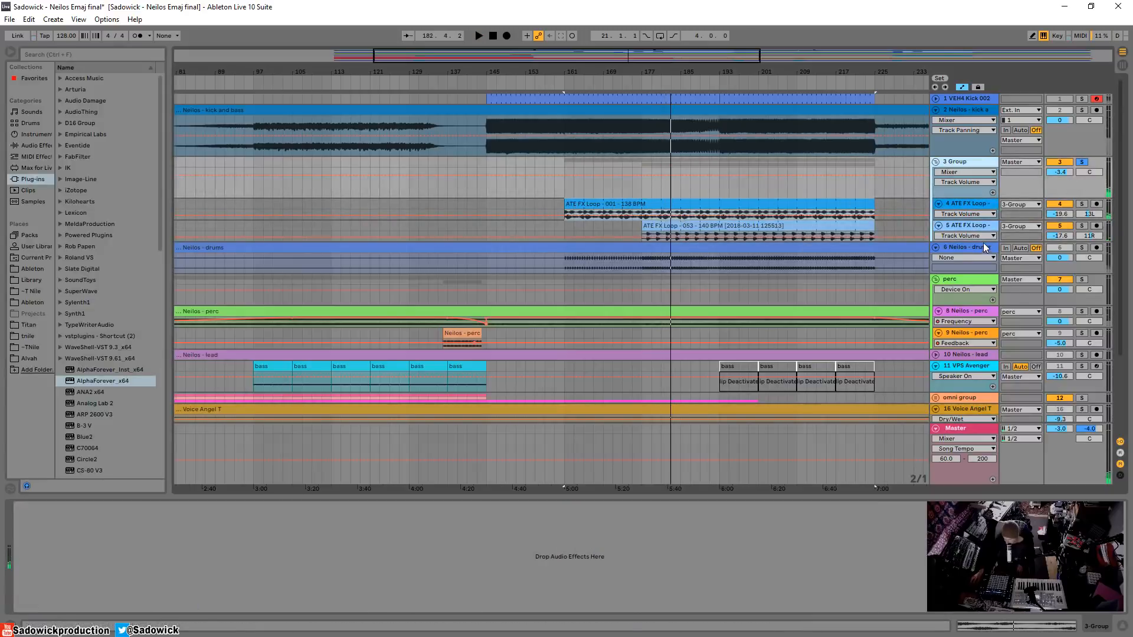
Enlarge the ATE FX Loop - 053 track and play from bar 177 with 3 Group unsoloed to hear the loops in the mix
{"action": "left_click_drag", "start_coordinate": [983, 242], "coordinate": [983, 262]}
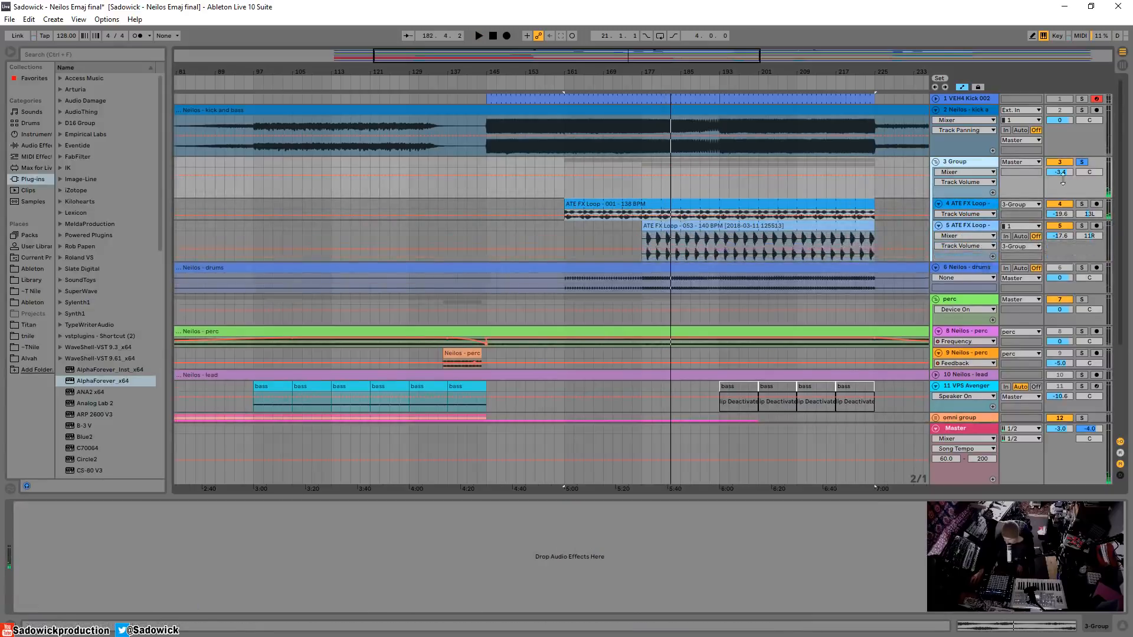
{"action": "left_click", "coordinate": [642, 189]}
{"action": "key", "text": "space"}
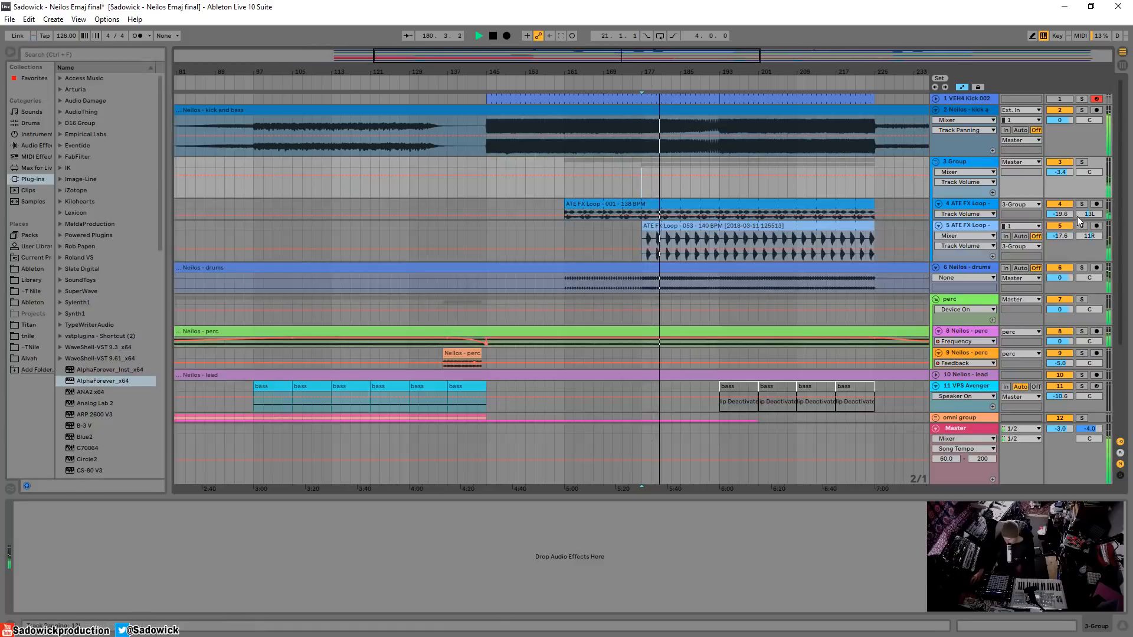
Solo the Neilos - drums track and play it from bar 177
{"action": "key", "text": "space"}
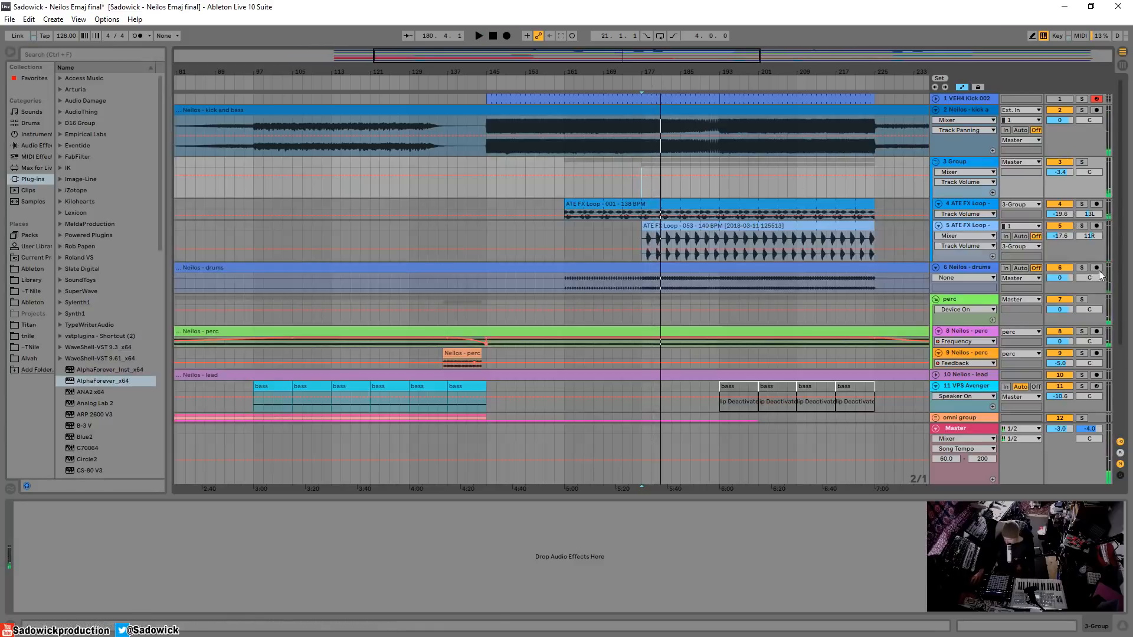
{"action": "left_click", "coordinate": [1064, 289]}
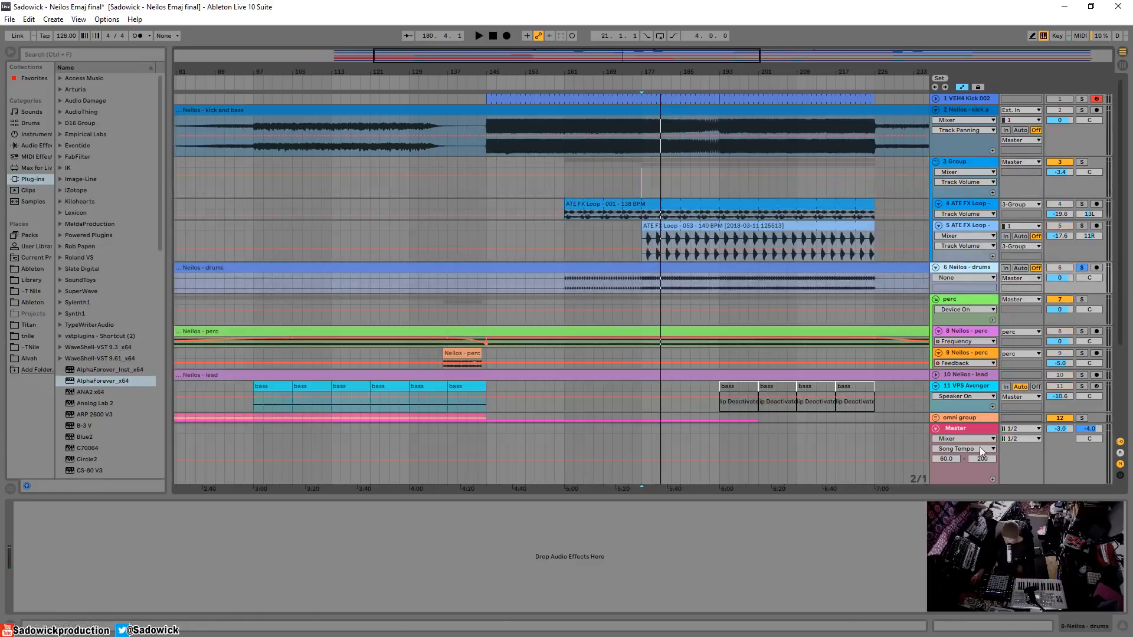
{"action": "left_click", "coordinate": [646, 288]}
{"action": "key", "text": "space"}
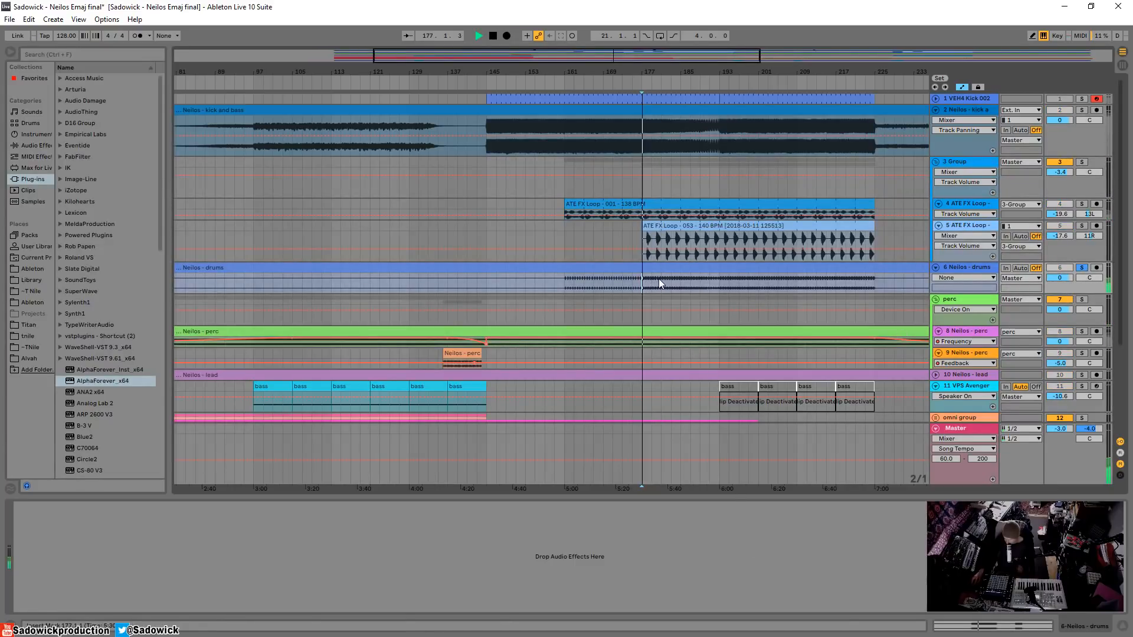
{"action": "left_click_drag", "start_coordinate": [475, 69], "coordinate": [496, 42]}
Open the perc group's effect chain and show the automation of Simple Delay Dry/Wet and FabFilter Pro-R Mix
{"action": "left_click", "coordinate": [1076, 345]}
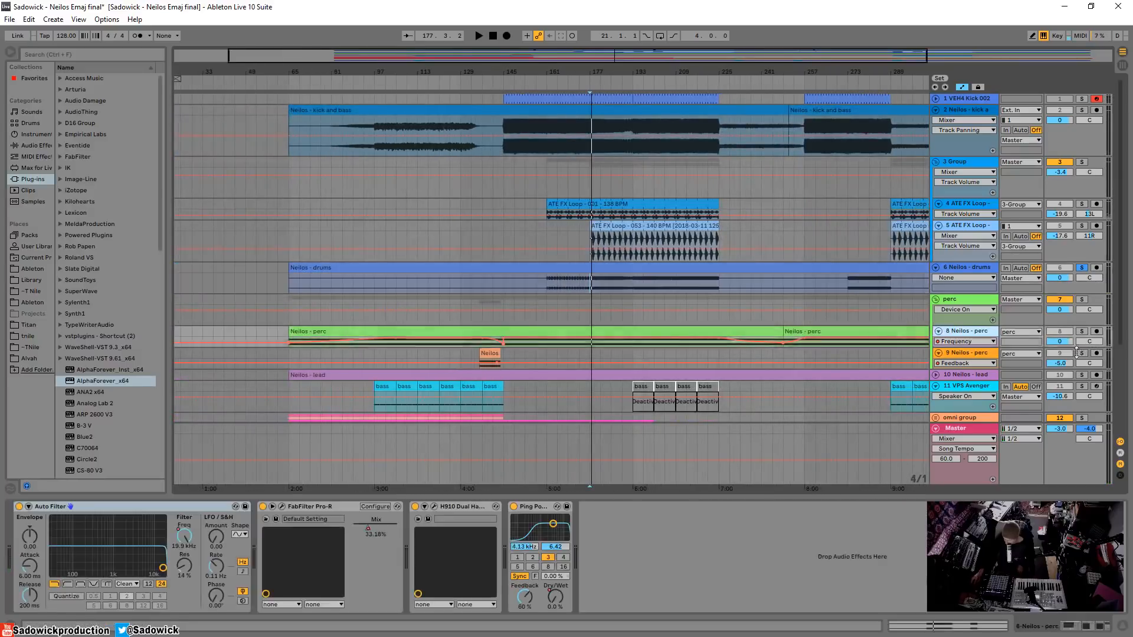
{"action": "left_click", "coordinate": [1080, 319]}
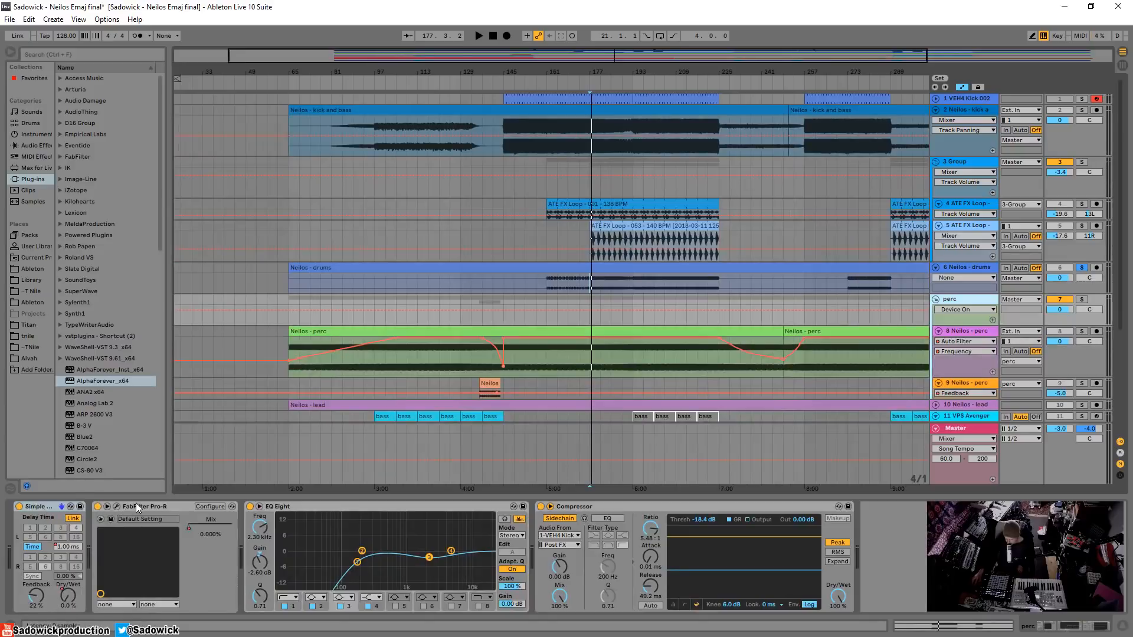
{"action": "left_click", "coordinate": [66, 600]}
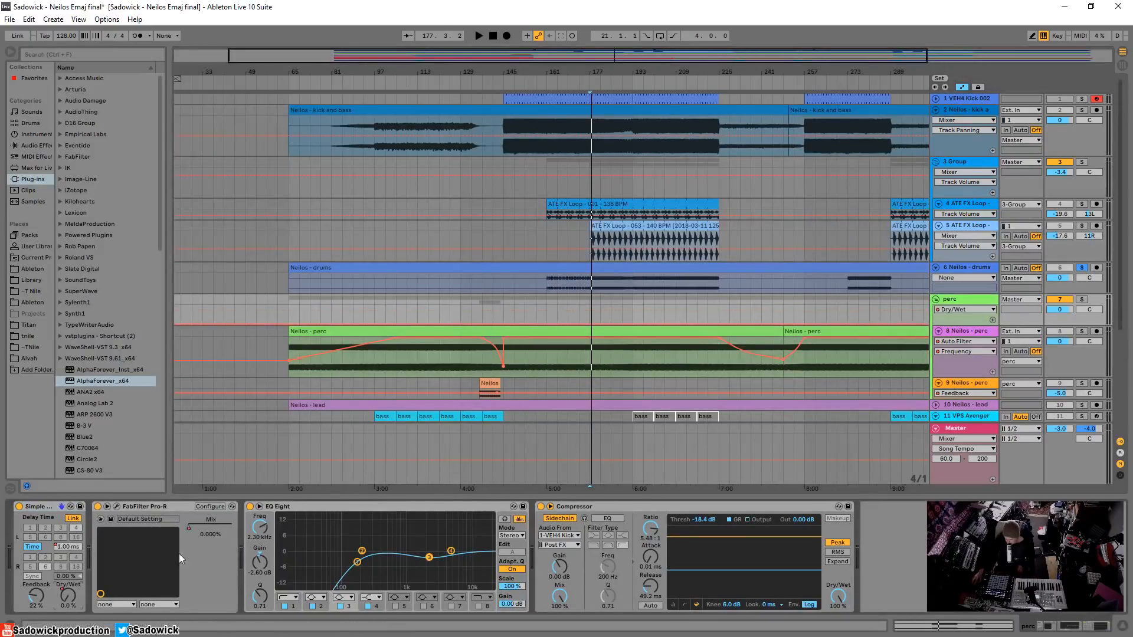
{"action": "left_click", "coordinate": [189, 527]}
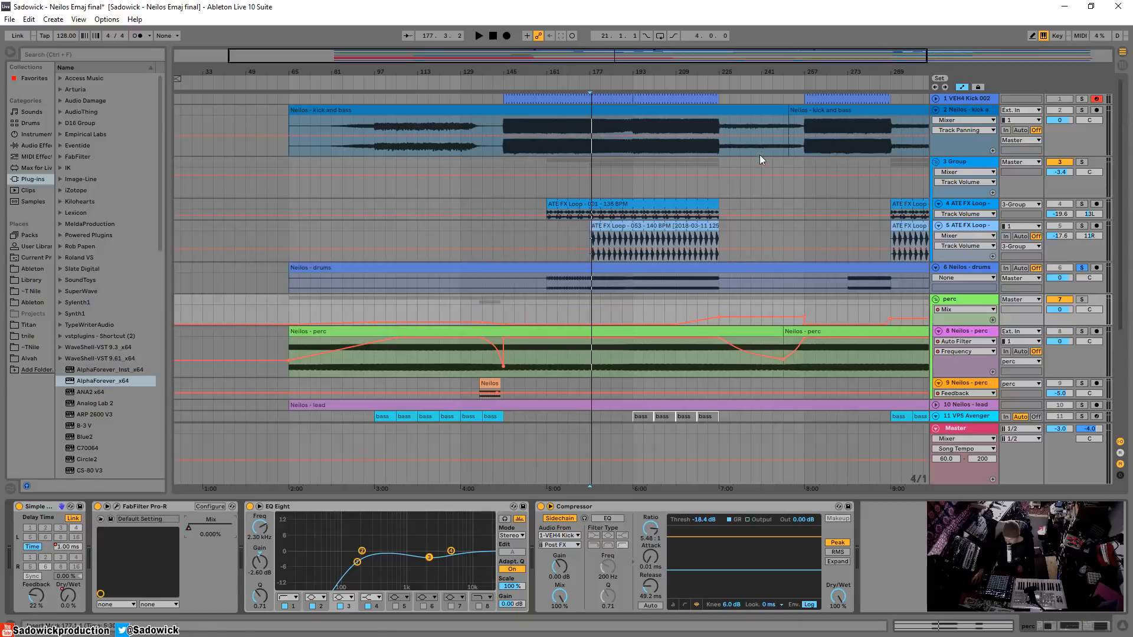
Enlarge the perc group, play it soloed from bar 133 and show its Simple Delay Dry/Wet automation
{"action": "left_click", "coordinate": [475, 313]}
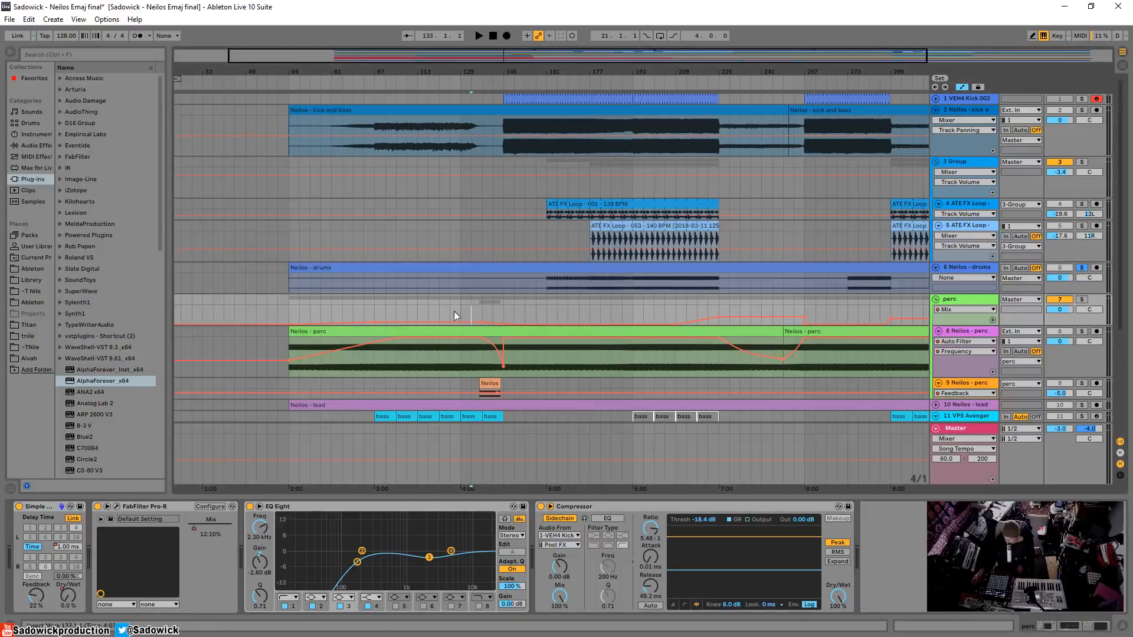
{"action": "left_click_drag", "start_coordinate": [1072, 324], "coordinate": [1071, 384]}
{"action": "scroll", "coordinate": [841, 354], "scroll_direction": "down", "scroll_amount": 2}
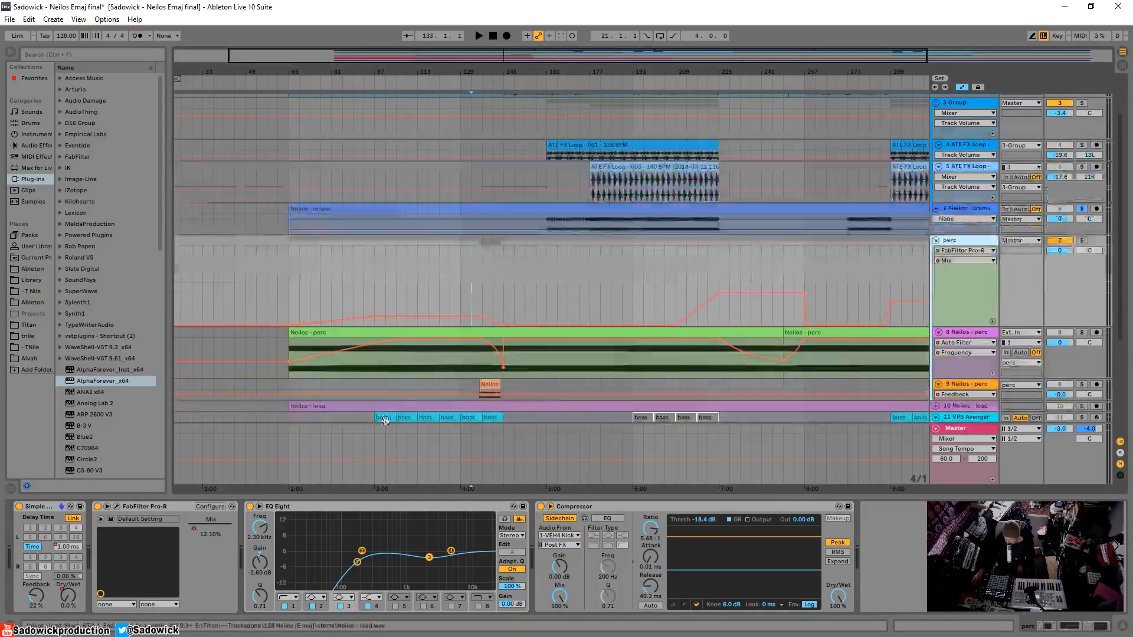
{"action": "key", "text": "space"}
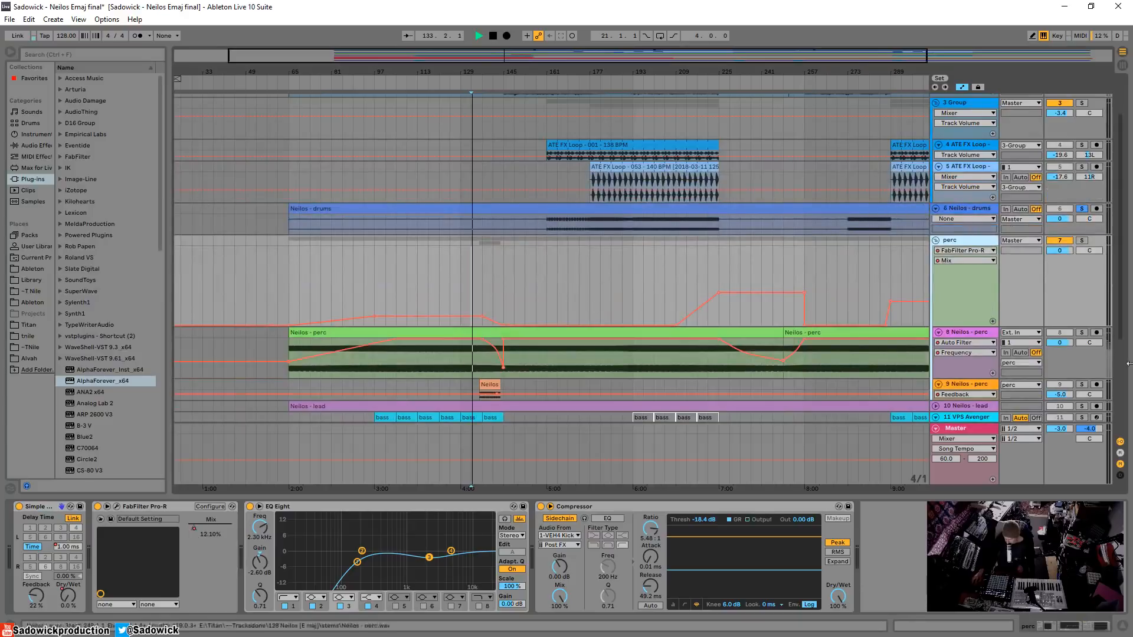
{"action": "left_click", "coordinate": [1084, 241]}
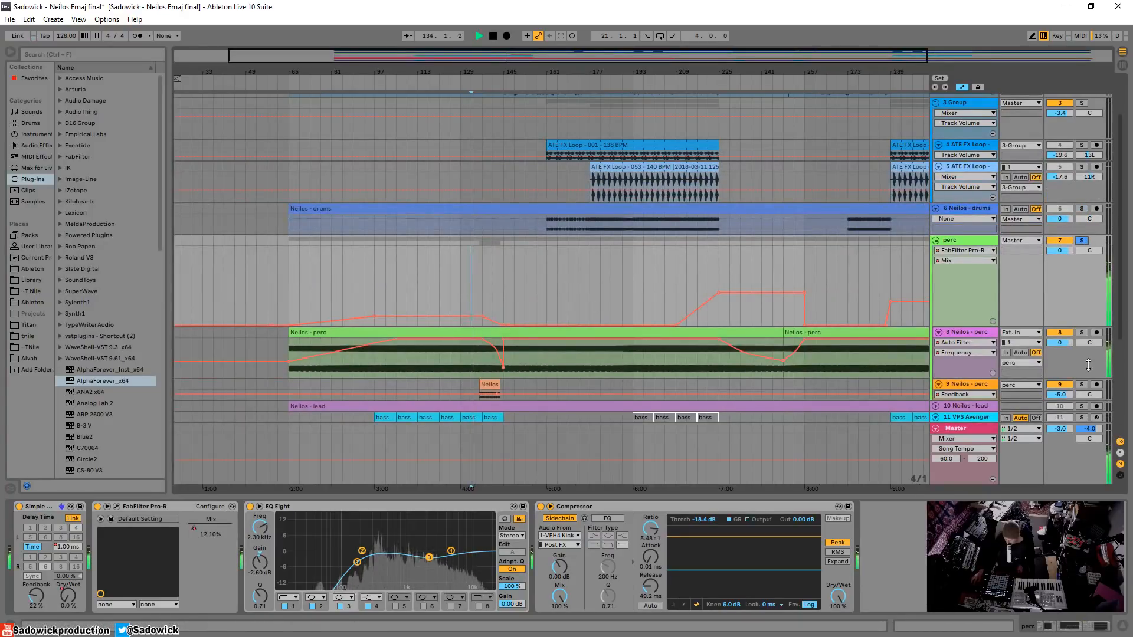
{"action": "left_click", "coordinate": [67, 596]}
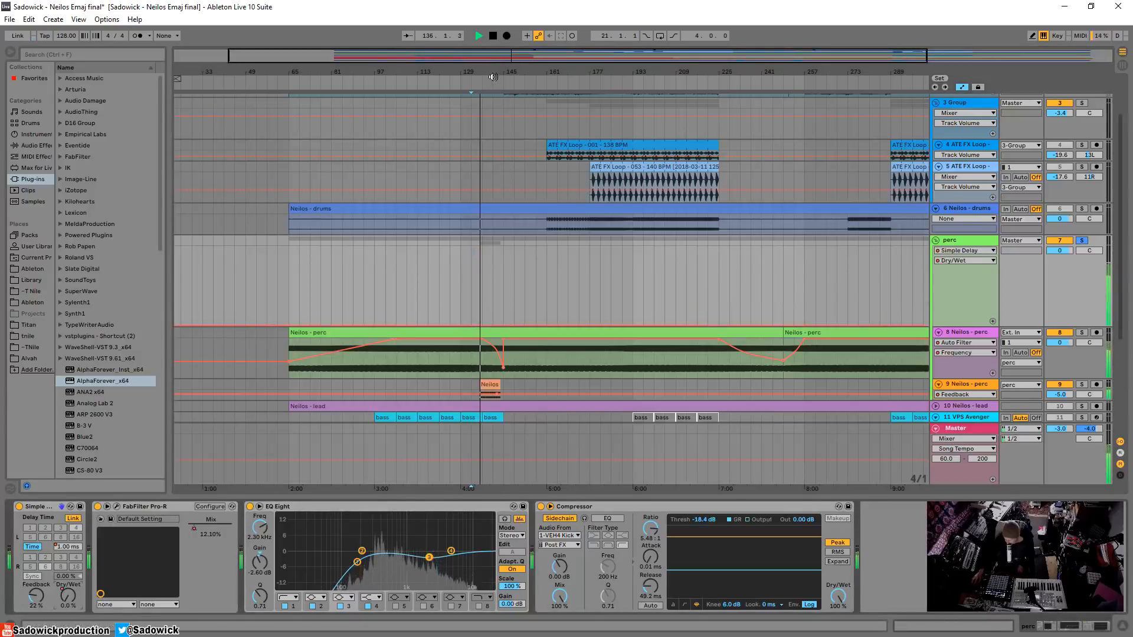
Open the effect chain of track 9 Neilos - perc, solo the track and open its short clip
{"action": "left_click_drag", "start_coordinate": [493, 74], "coordinate": [493, 130]}
{"action": "left_click", "coordinate": [964, 383]}
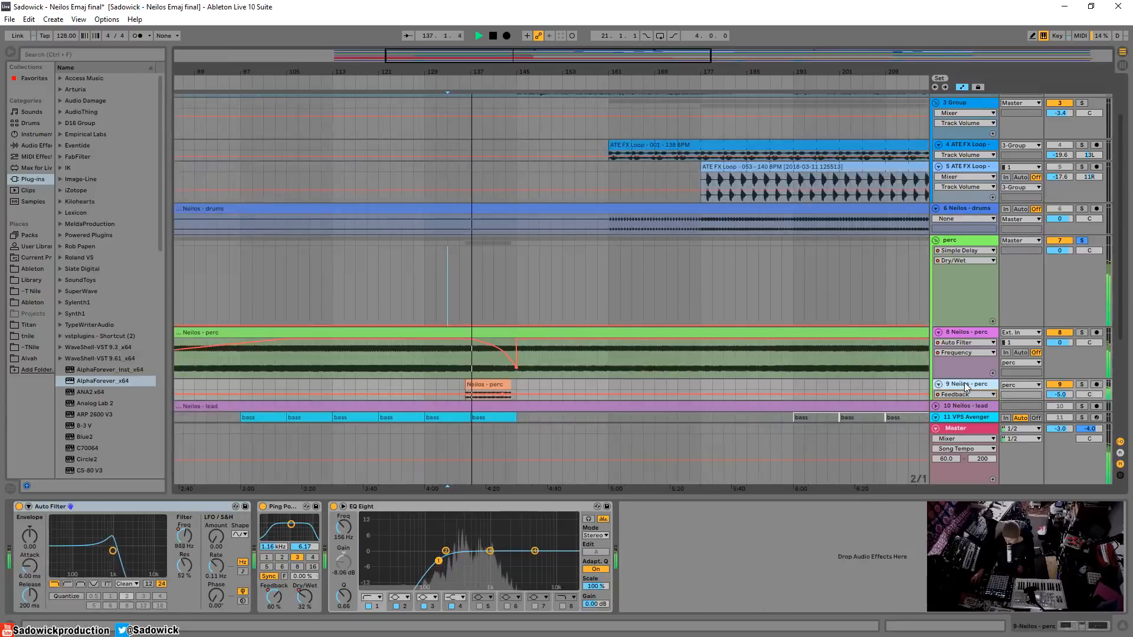
{"action": "left_click", "coordinate": [1082, 384]}
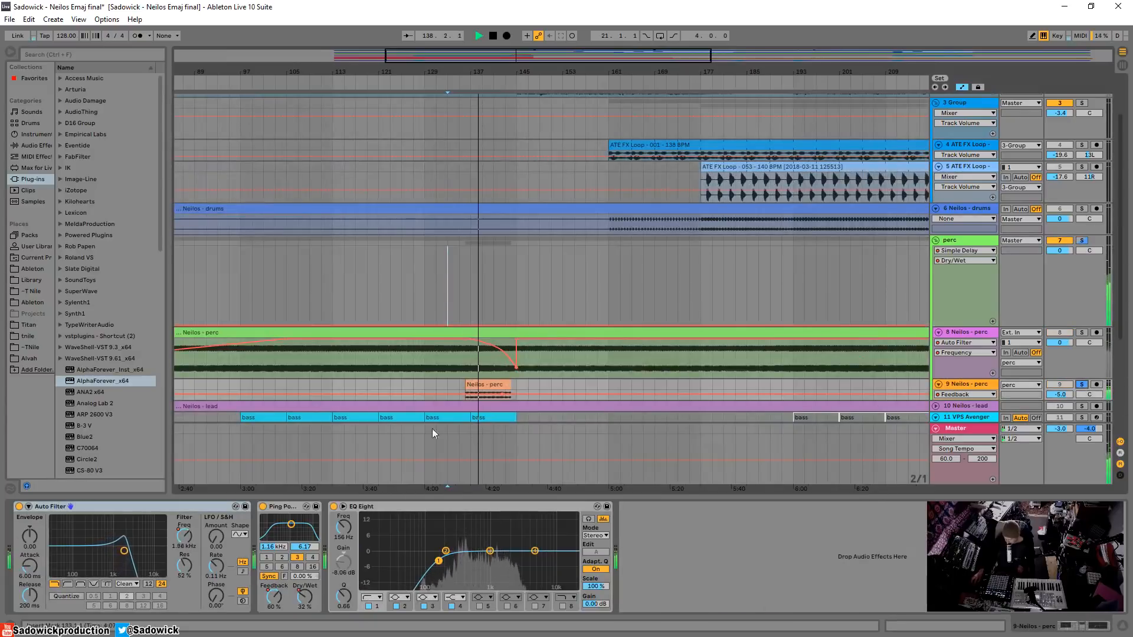
{"action": "double_click", "coordinate": [489, 384]}
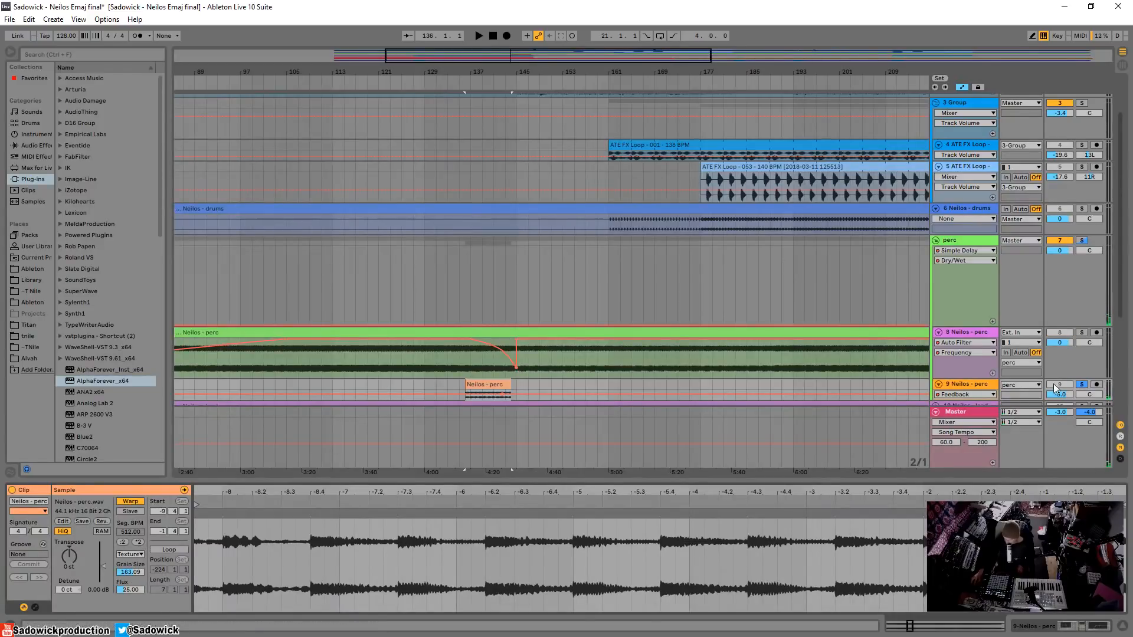
Play the short Neilos - perc clip in the mix with track 9 unsoloed and examine its enlarged waveform
{"action": "key", "text": "space"}
{"action": "left_click", "coordinate": [1082, 385]}
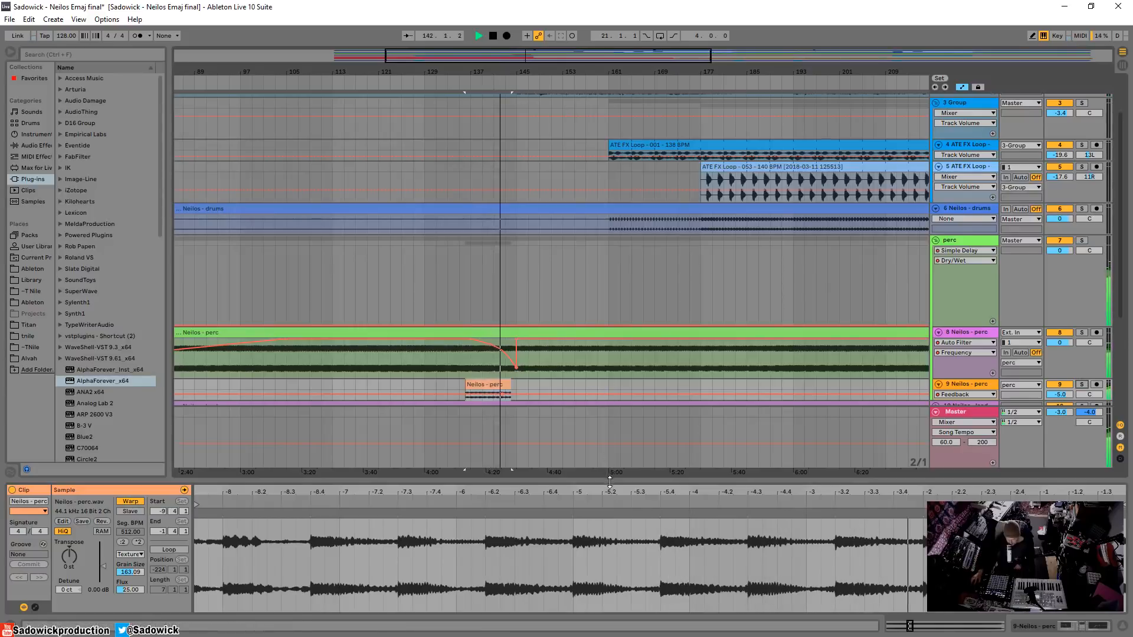
{"action": "left_click_drag", "start_coordinate": [610, 479], "coordinate": [637, 289]}
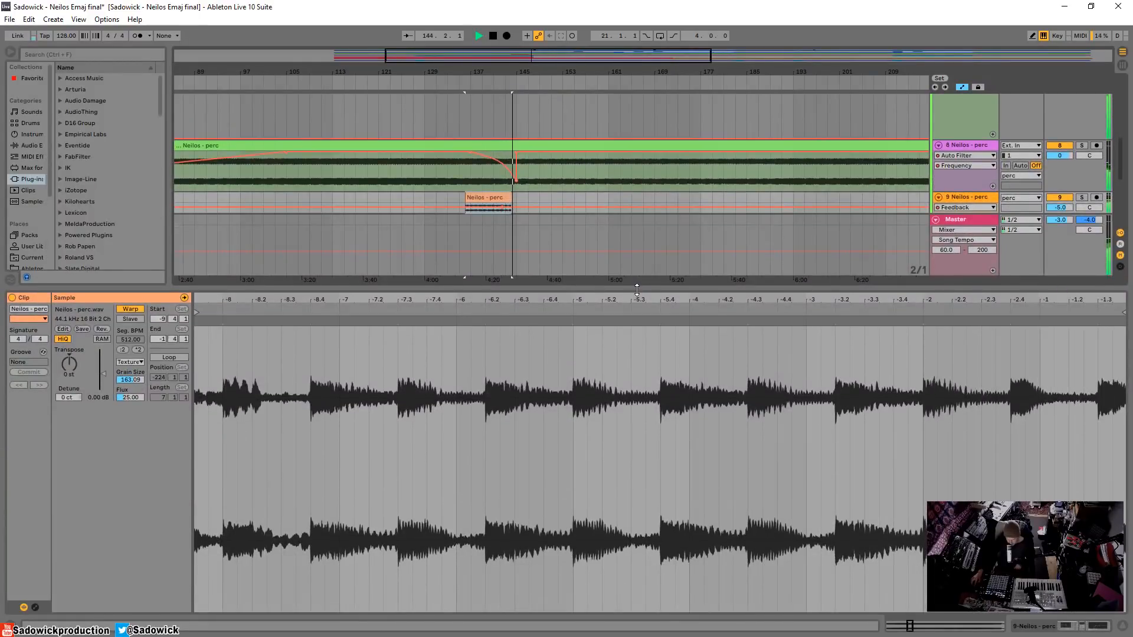
{"action": "left_click_drag", "start_coordinate": [636, 289], "coordinate": [601, 535]}
{"action": "key", "text": "space"}
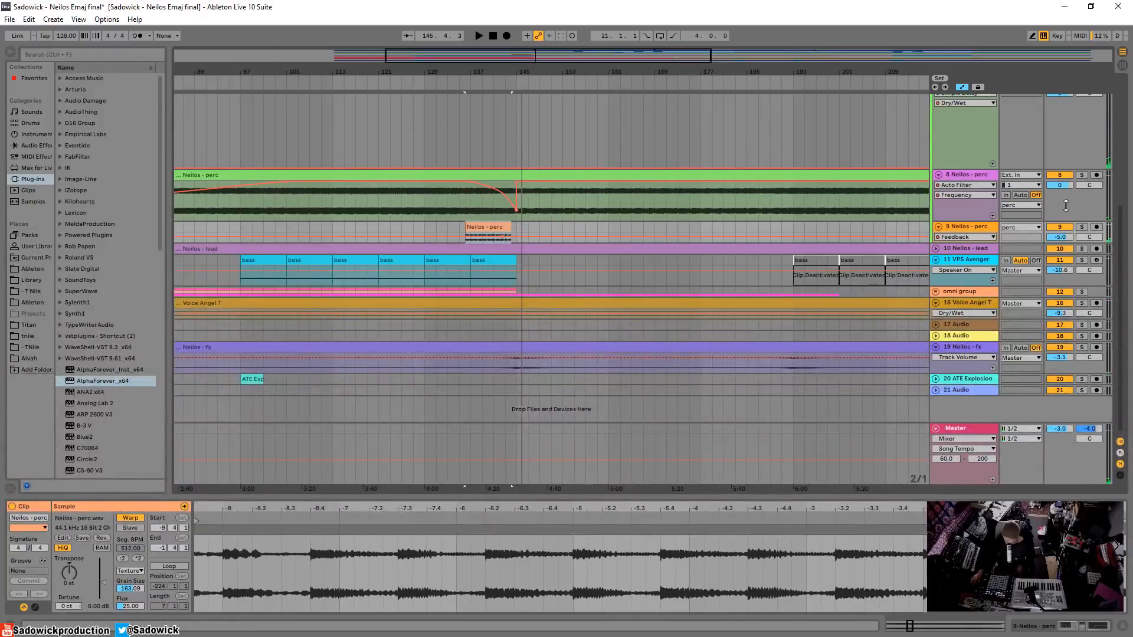
Reopen the perc group's effect chain and select its EQ Eight
{"action": "scroll", "coordinate": [1066, 205], "scroll_direction": "up", "scroll_amount": 3}
{"action": "left_click_drag", "start_coordinate": [541, 56], "coordinate": [541, 18]}
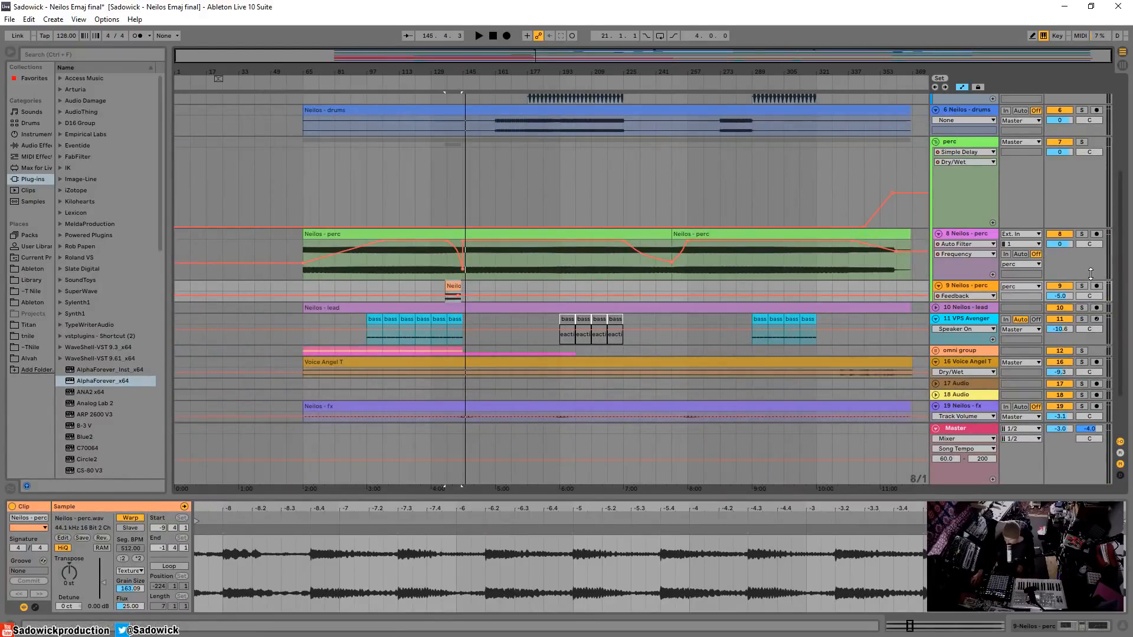
{"action": "left_click", "coordinate": [959, 154]}
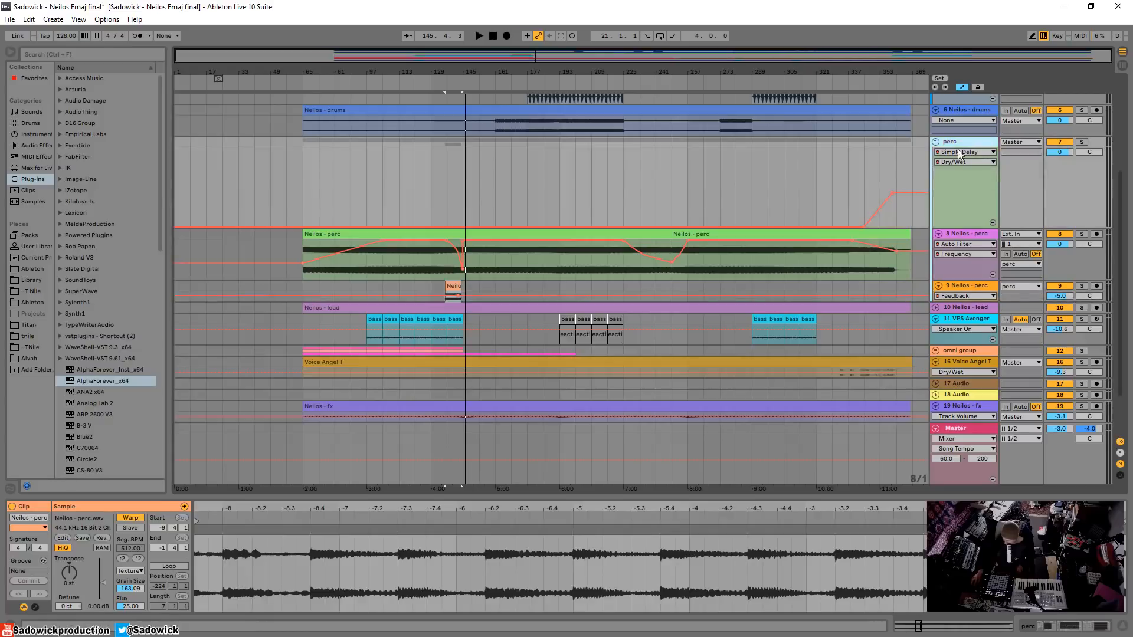
{"action": "key", "text": "shift+Tab"}
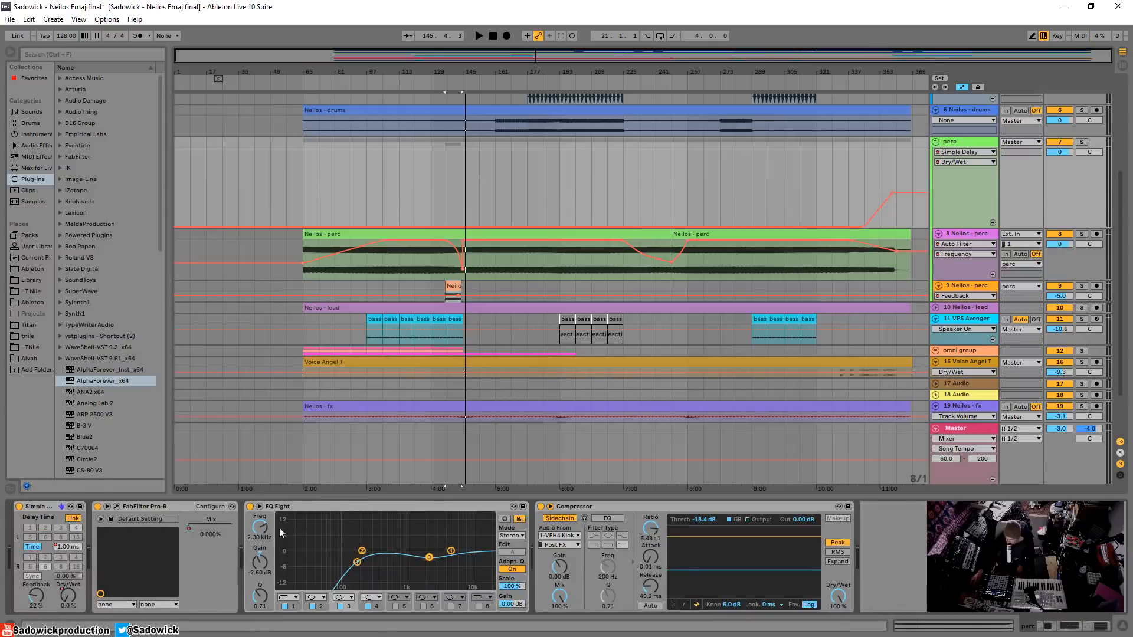
{"action": "right_click", "coordinate": [289, 505]}
{"action": "key", "text": "Escape"}
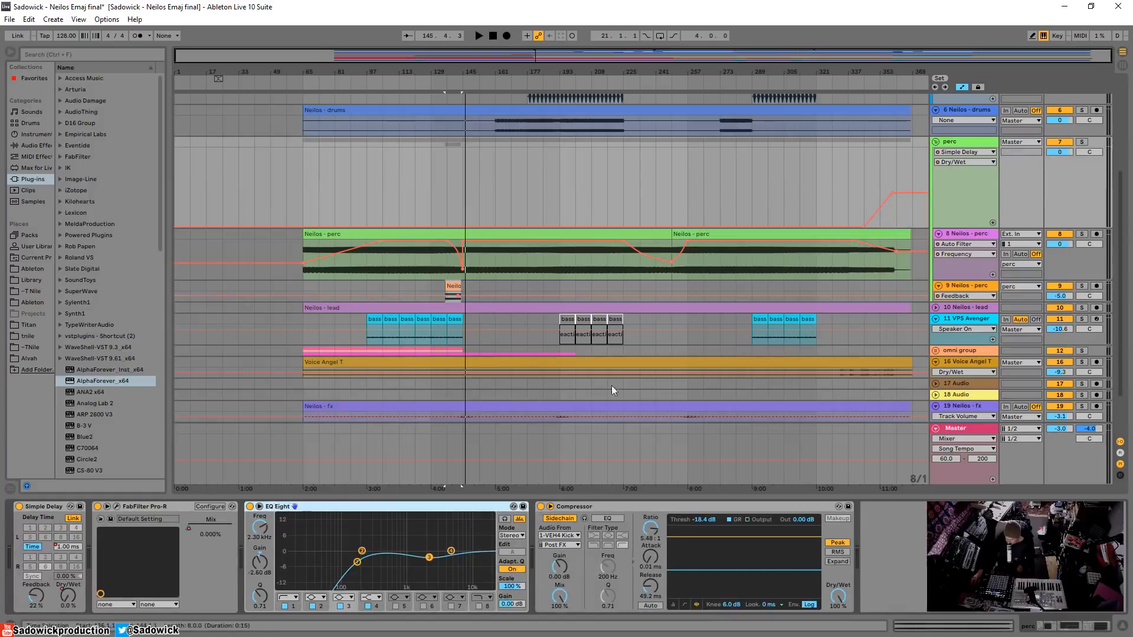
Fold the perc group, then unfold and enlarge the Neilos - lead track with its effect chain open
{"action": "left_click", "coordinate": [936, 142]}
{"action": "left_click", "coordinate": [936, 153]}
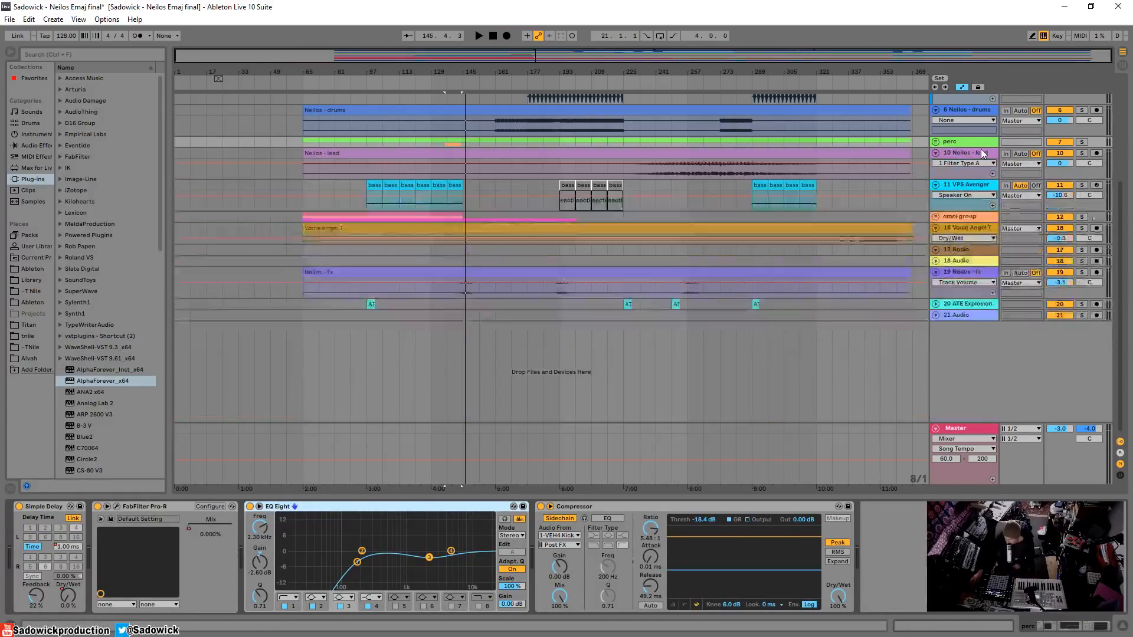
{"action": "left_click", "coordinate": [981, 152]}
{"action": "left_click_drag", "start_coordinate": [1071, 180], "coordinate": [1071, 229]}
Audition the Neilos - lead track within the full mix from bar 265
{"action": "left_click", "coordinate": [659, 202]}
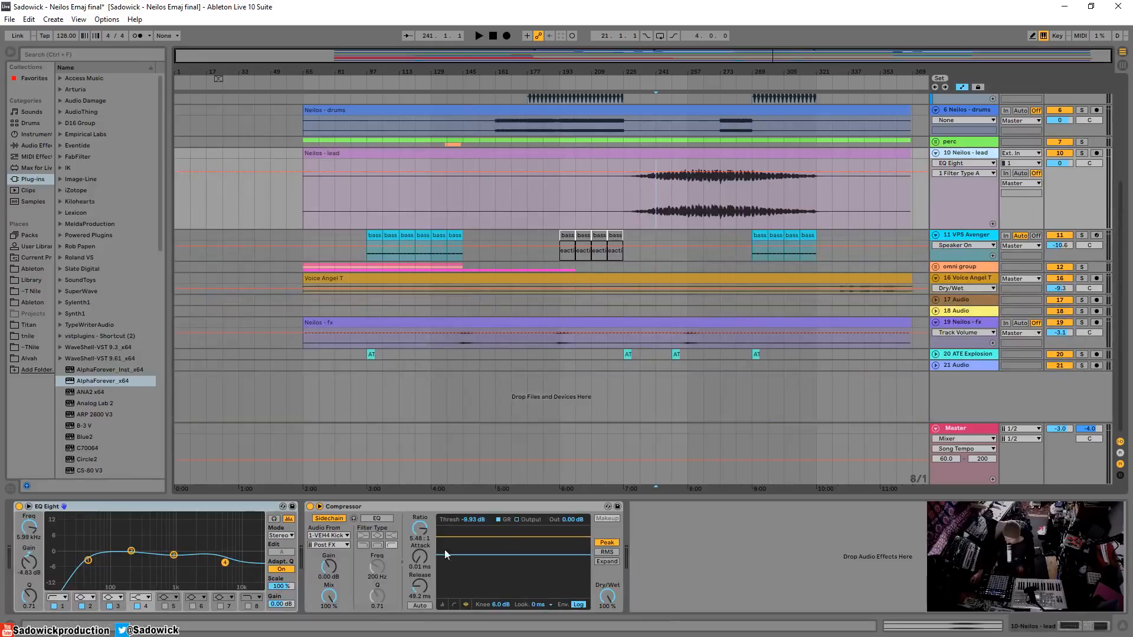
{"action": "left_click", "coordinate": [702, 190]}
{"action": "key", "text": "space"}
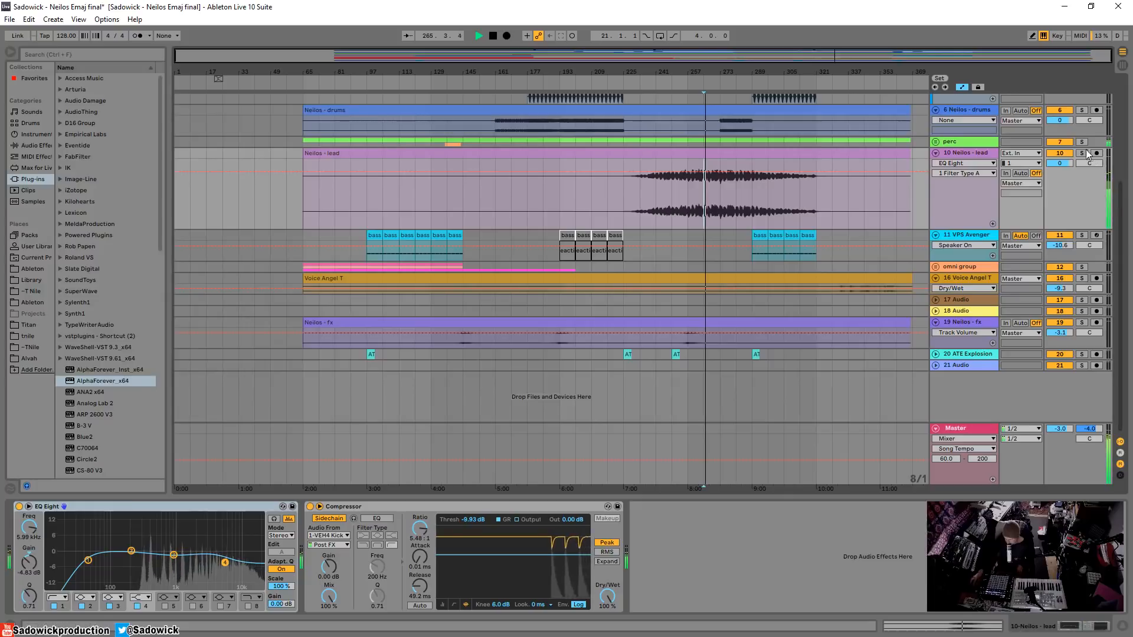
{"action": "key", "text": "space"}
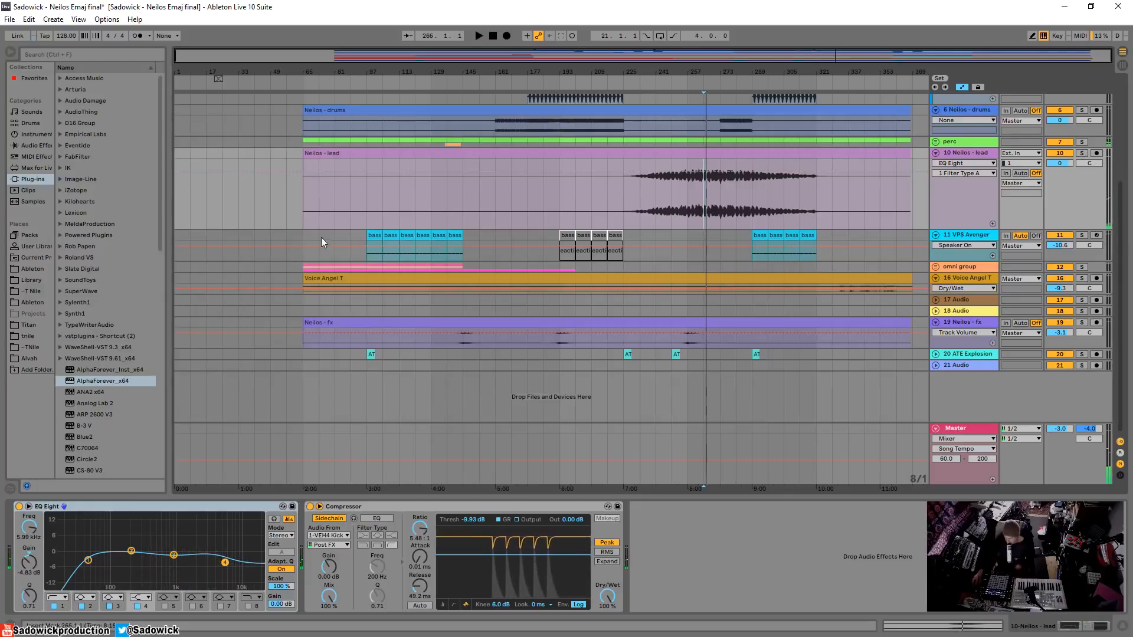
Shrink the lead track, enlarge the VPS Avenger track and play its bass clips soloed from bar 97
{"action": "left_click_drag", "start_coordinate": [1112, 229], "coordinate": [1071, 262]}
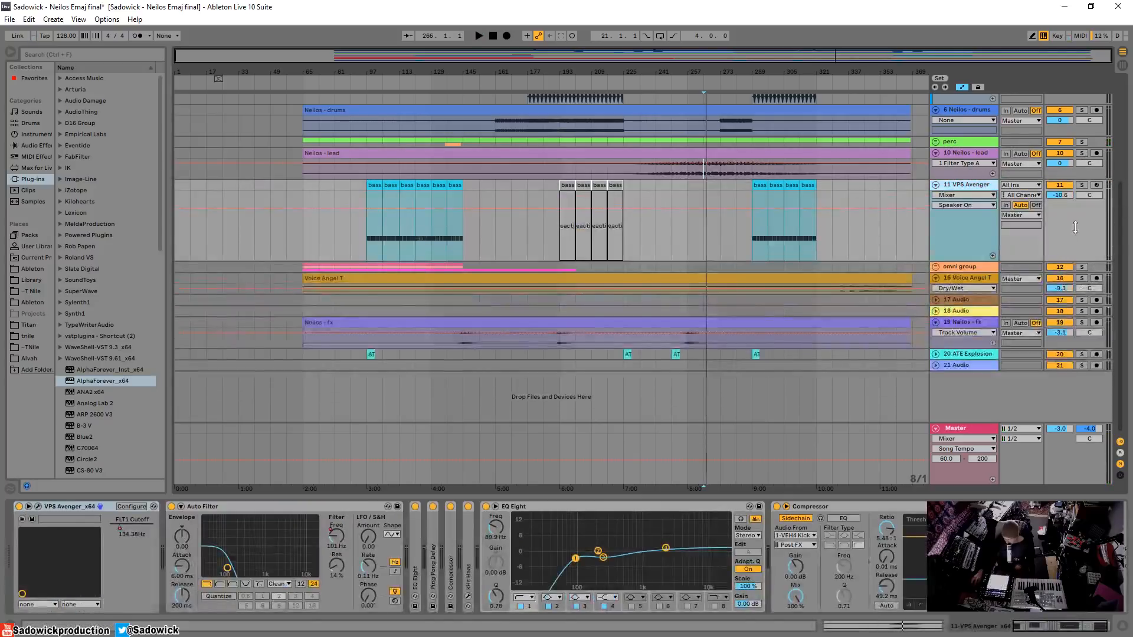
{"action": "left_click", "coordinate": [373, 185]}
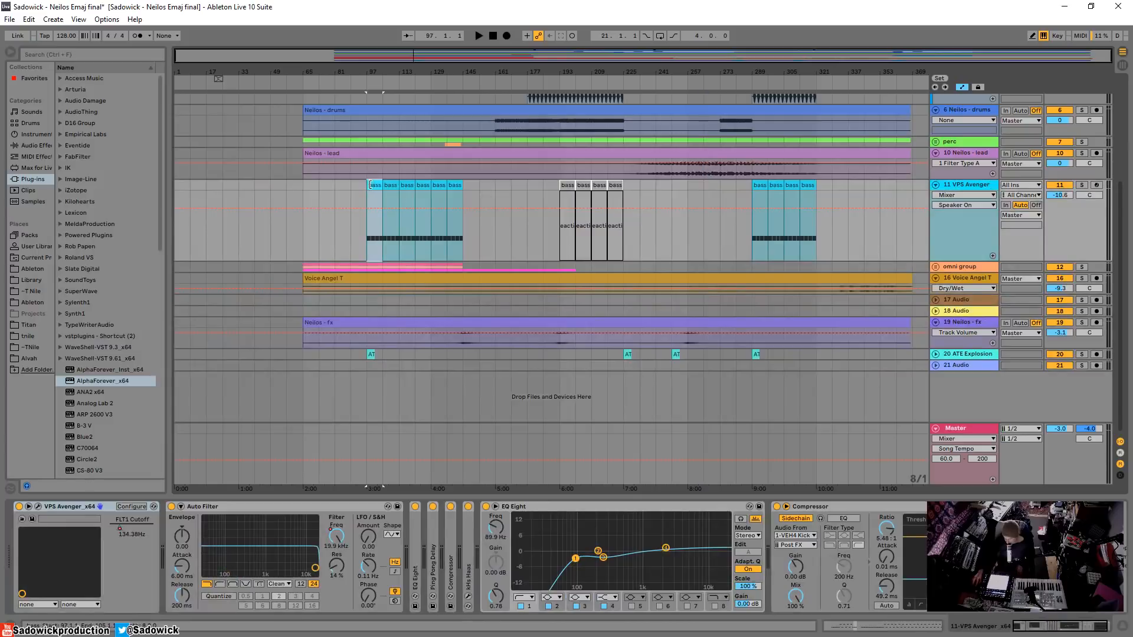
{"action": "left_click", "coordinate": [1082, 185]}
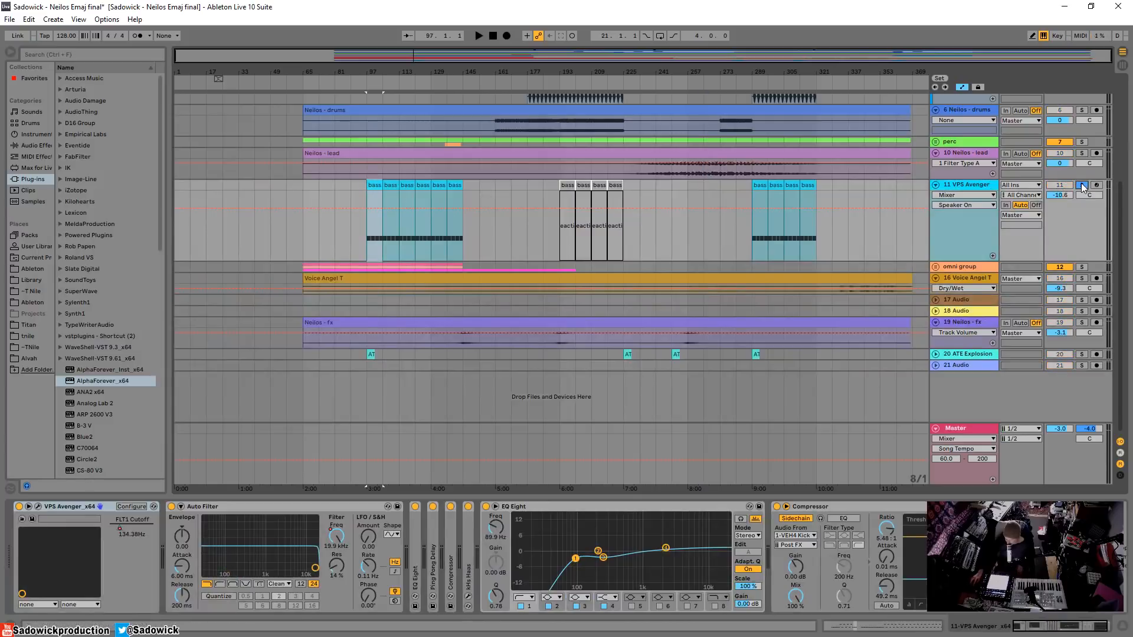
{"action": "key", "text": "space"}
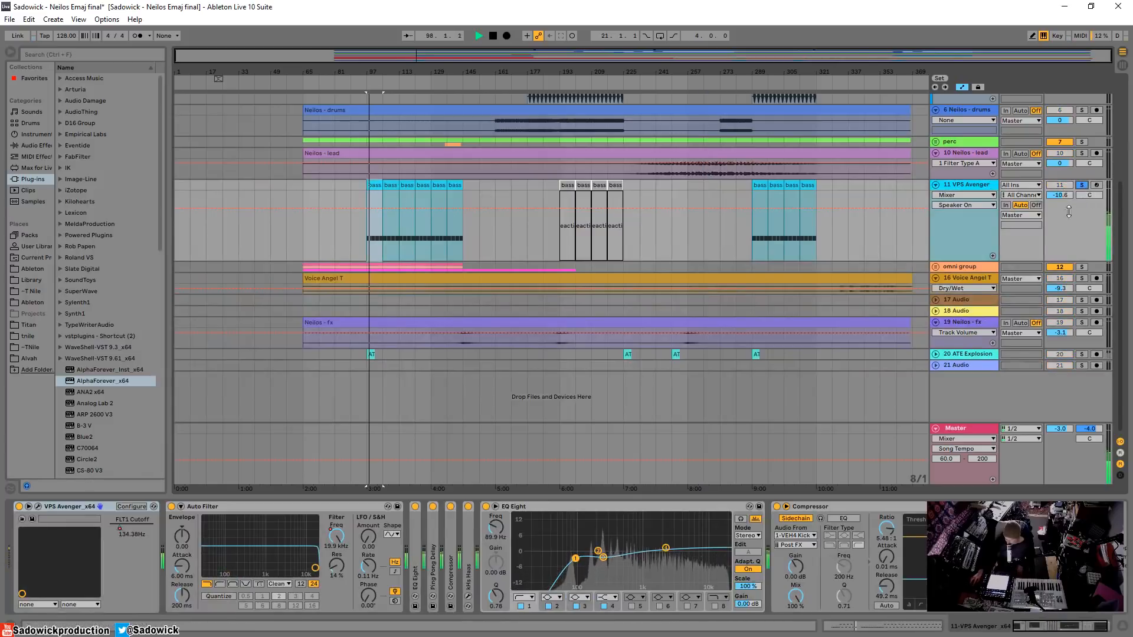
{"action": "key", "text": "space"}
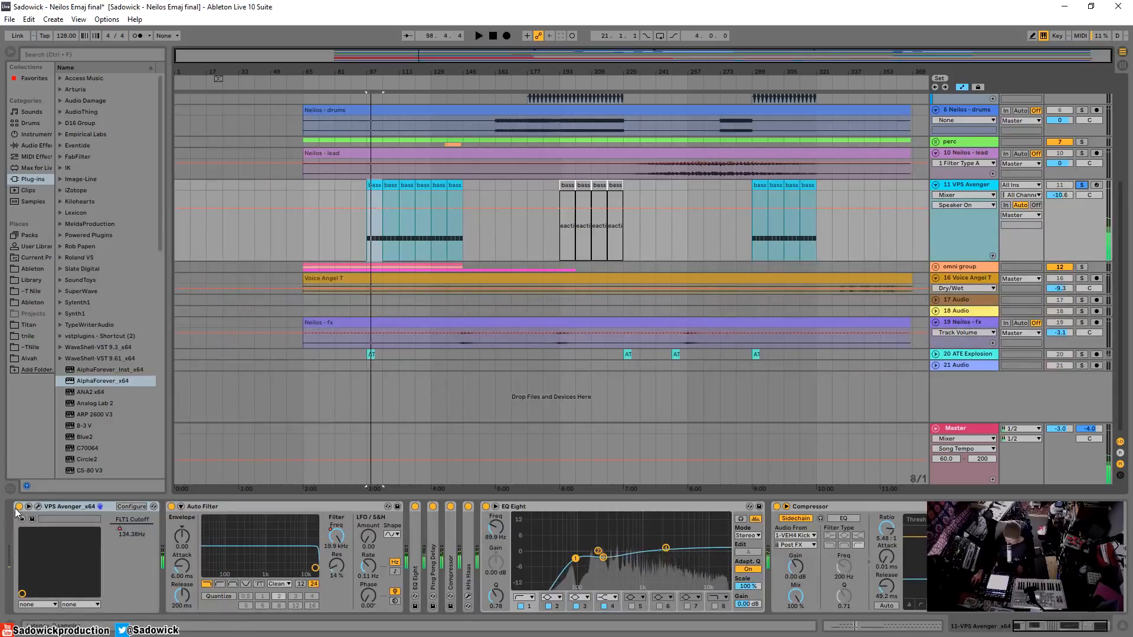
Open the VPS Avenger plug-in window, enlarge it and show the bass sound's step sequencer
{"action": "left_click", "coordinate": [39, 506]}
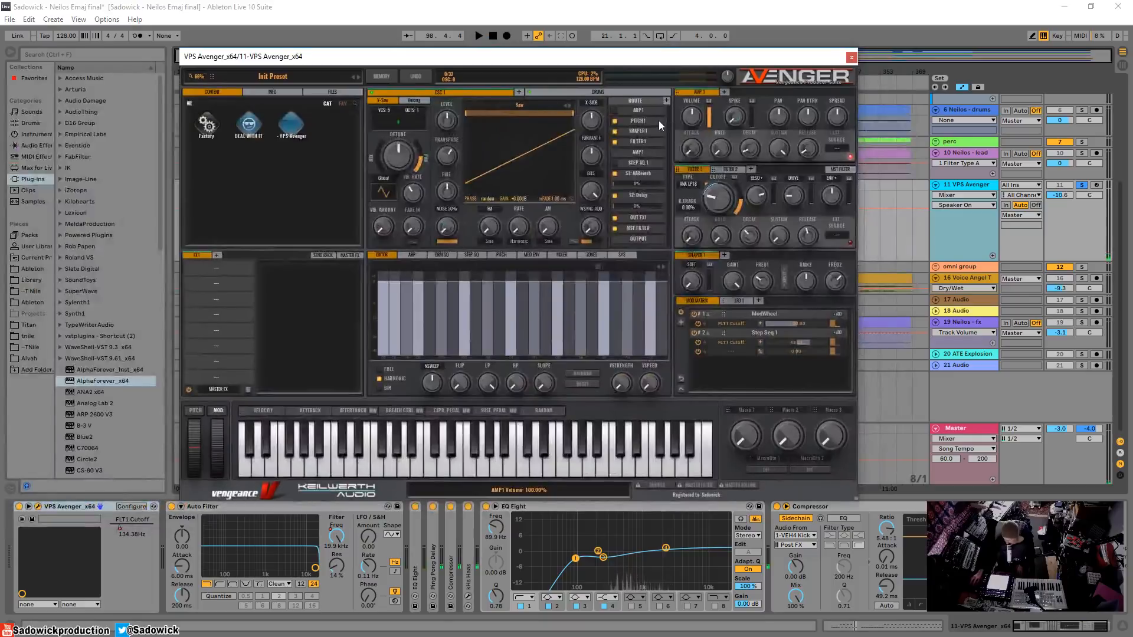
{"action": "left_click_drag", "start_coordinate": [658, 56], "coordinate": [494, 26]}
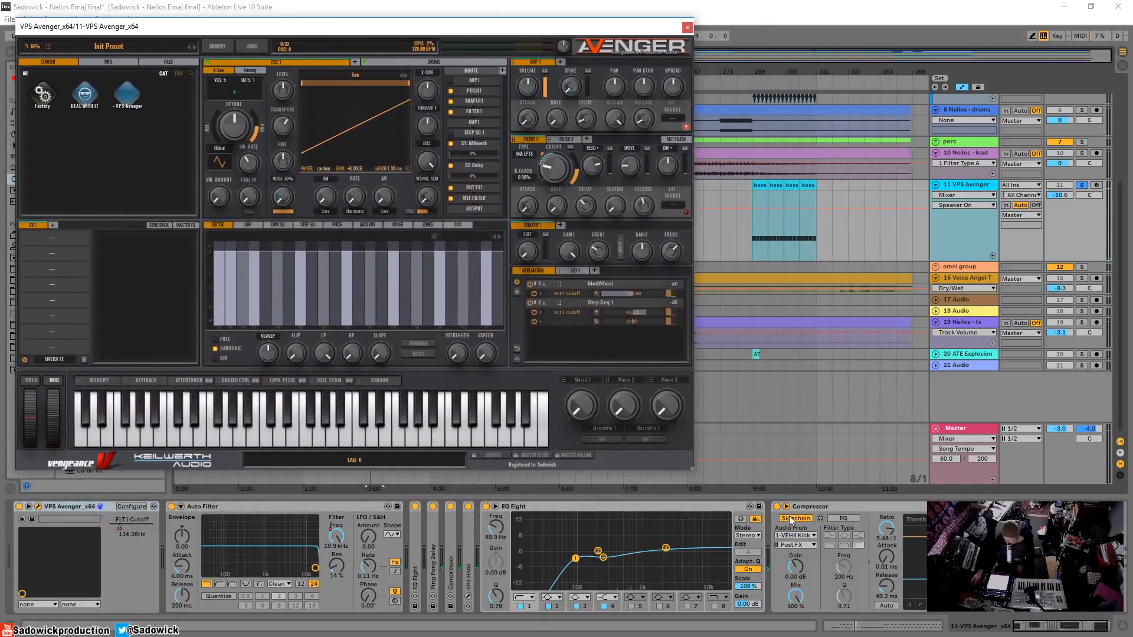
{"action": "left_click_drag", "start_coordinate": [692, 468], "coordinate": [898, 589]}
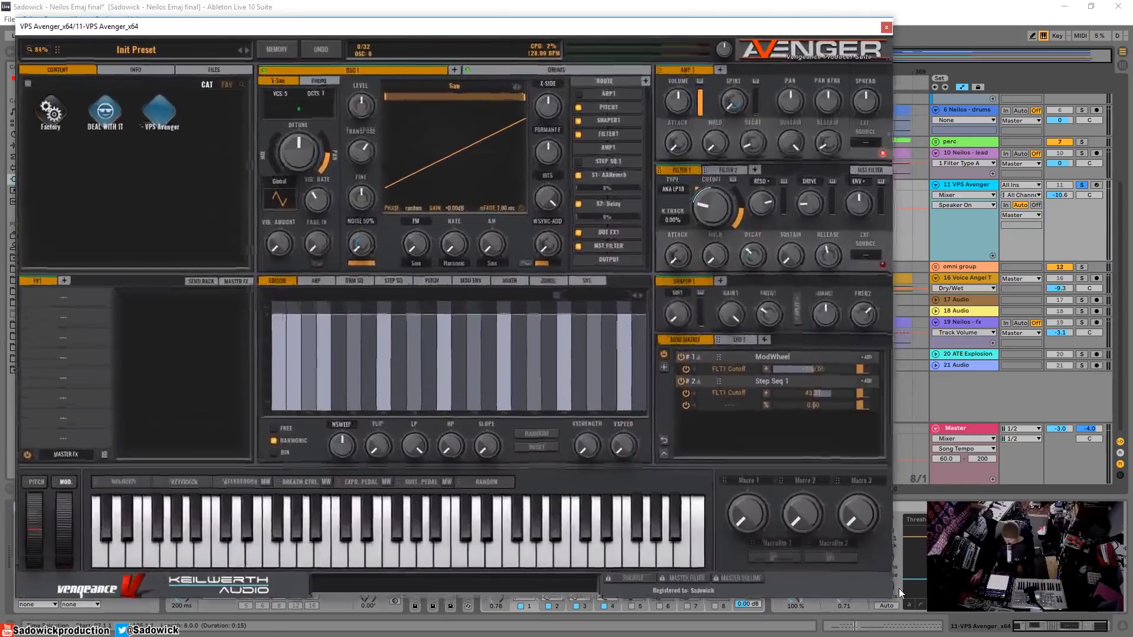
{"action": "left_click", "coordinate": [361, 281]}
{"action": "left_click", "coordinate": [391, 281]}
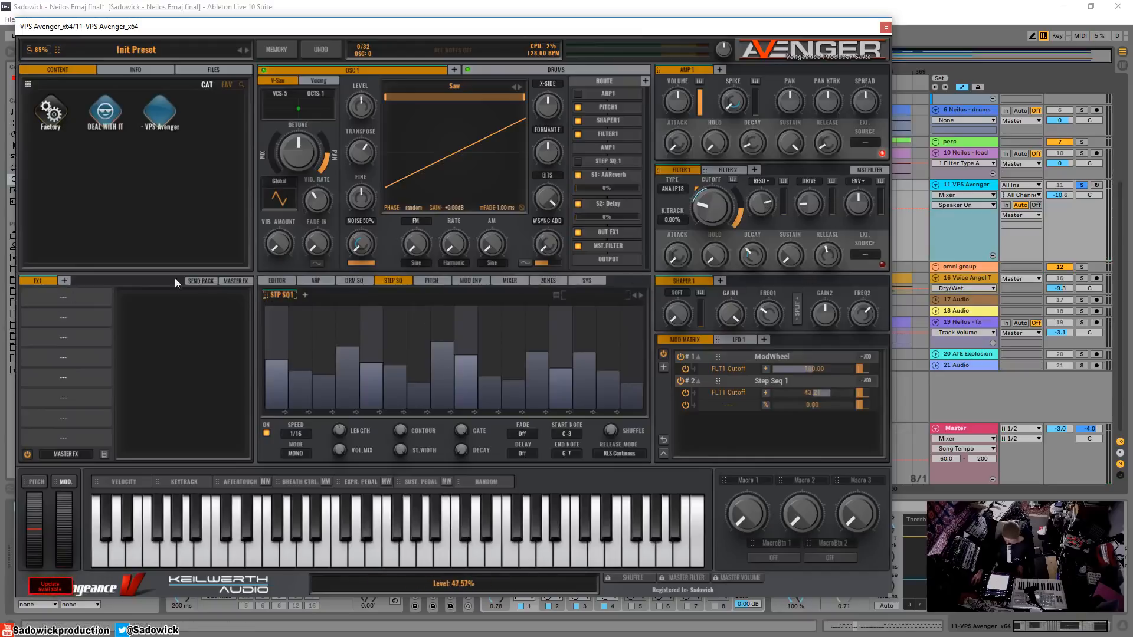
Show the bass sound's master FX with the Distortion settings and switch Distortion off and on during playback to compare
{"action": "left_click", "coordinate": [237, 281]}
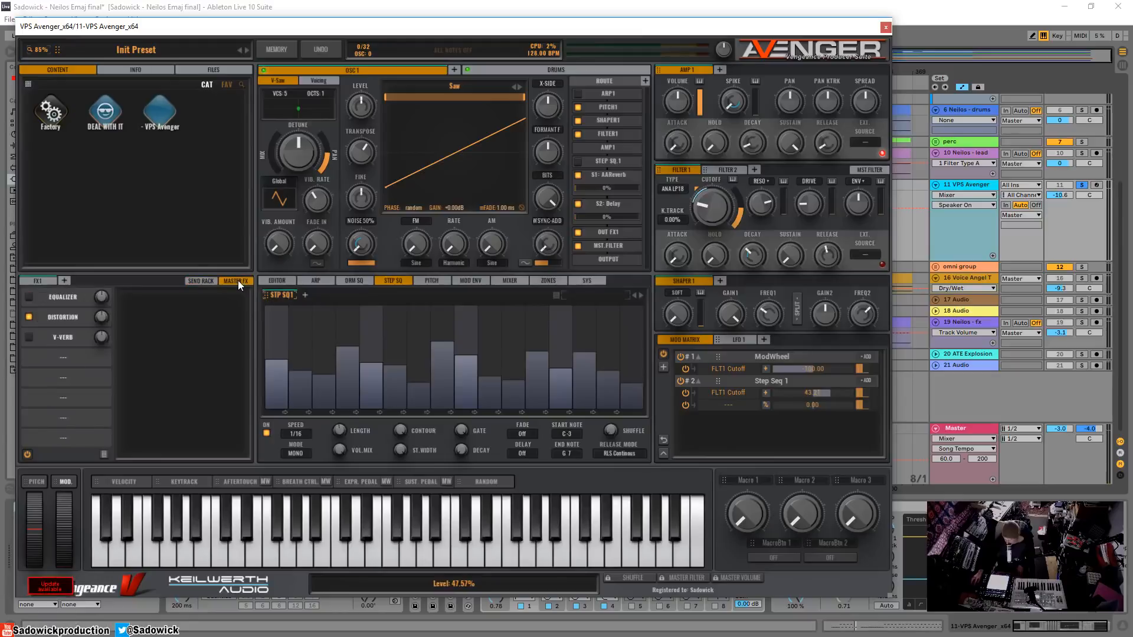
{"action": "left_click", "coordinate": [54, 317]}
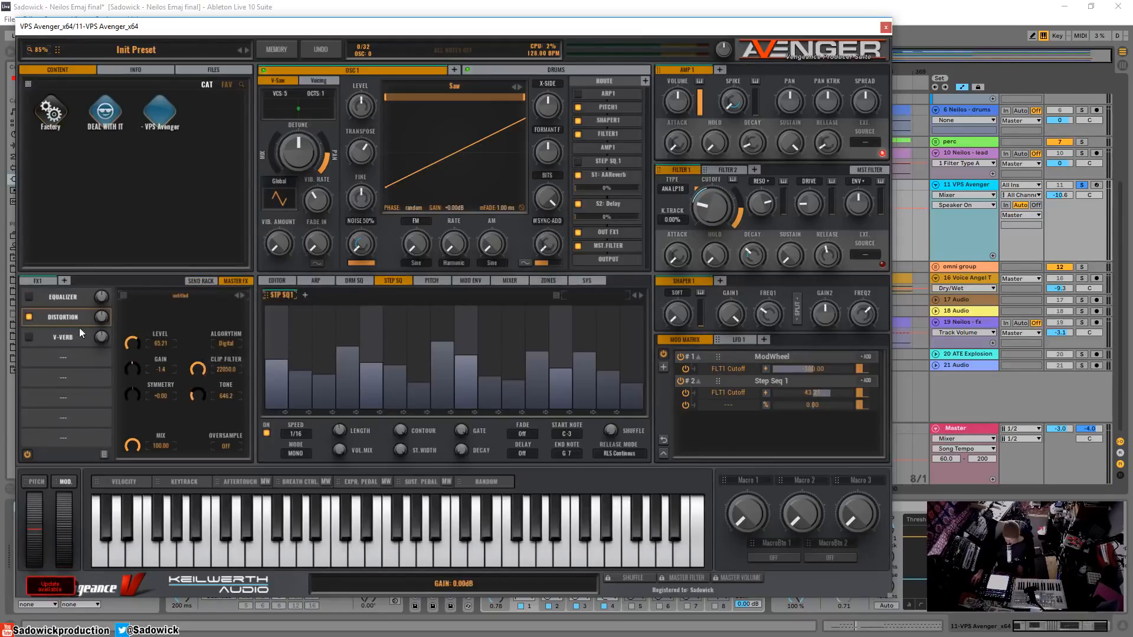
{"action": "left_click", "coordinate": [28, 317]}
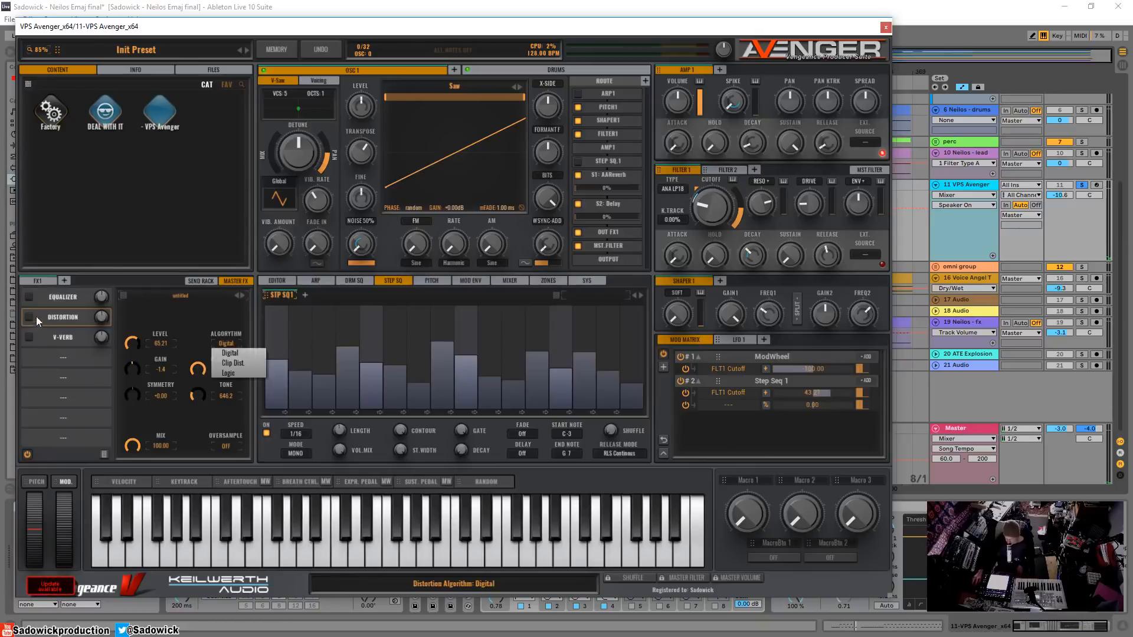
{"action": "left_click", "coordinate": [58, 317]}
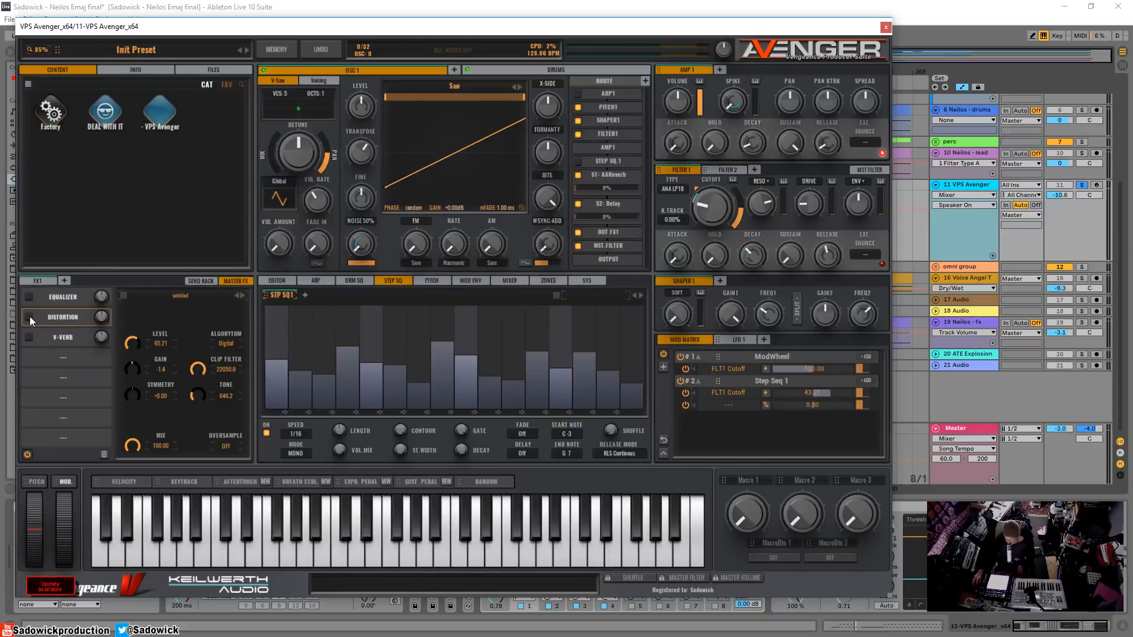
{"action": "left_click", "coordinate": [30, 316]}
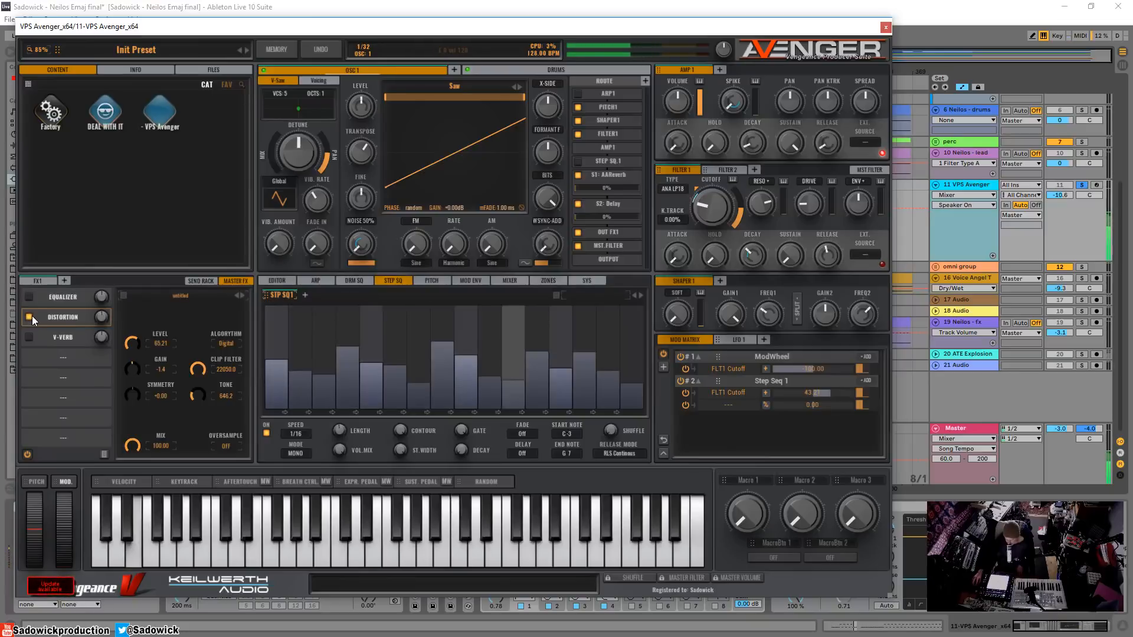
{"action": "left_click", "coordinate": [26, 318]}
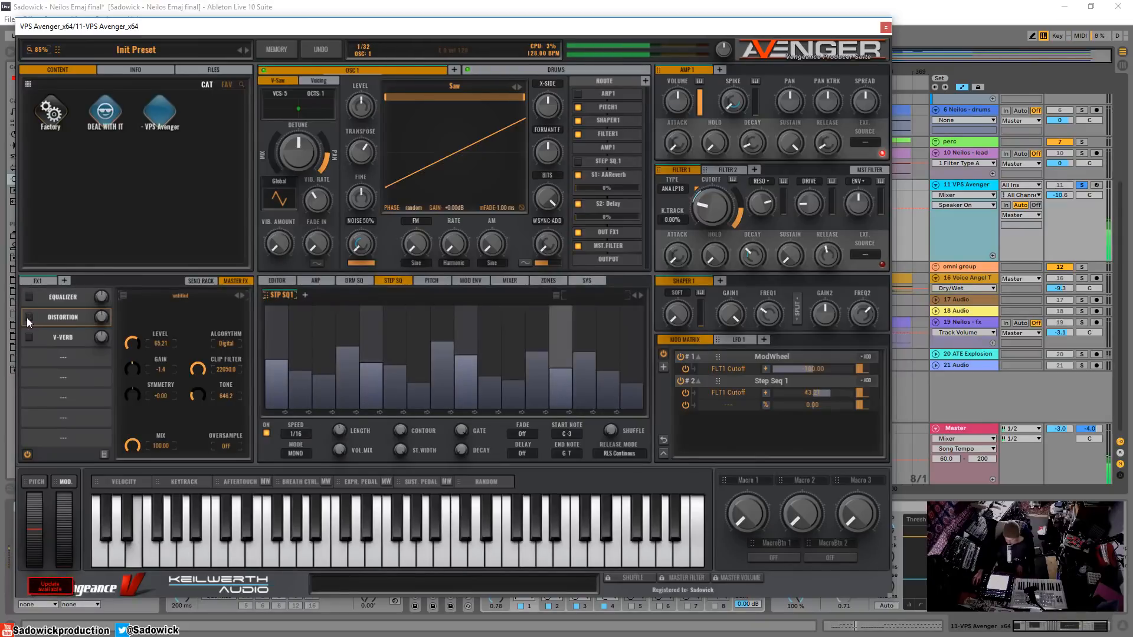
{"action": "left_click", "coordinate": [26, 317]}
Close the Avenger plug-in window, unsolo the VPS Avenger track, play its bass in the full mix from bar 97 and shrink the track
{"action": "left_click", "coordinate": [885, 27]}
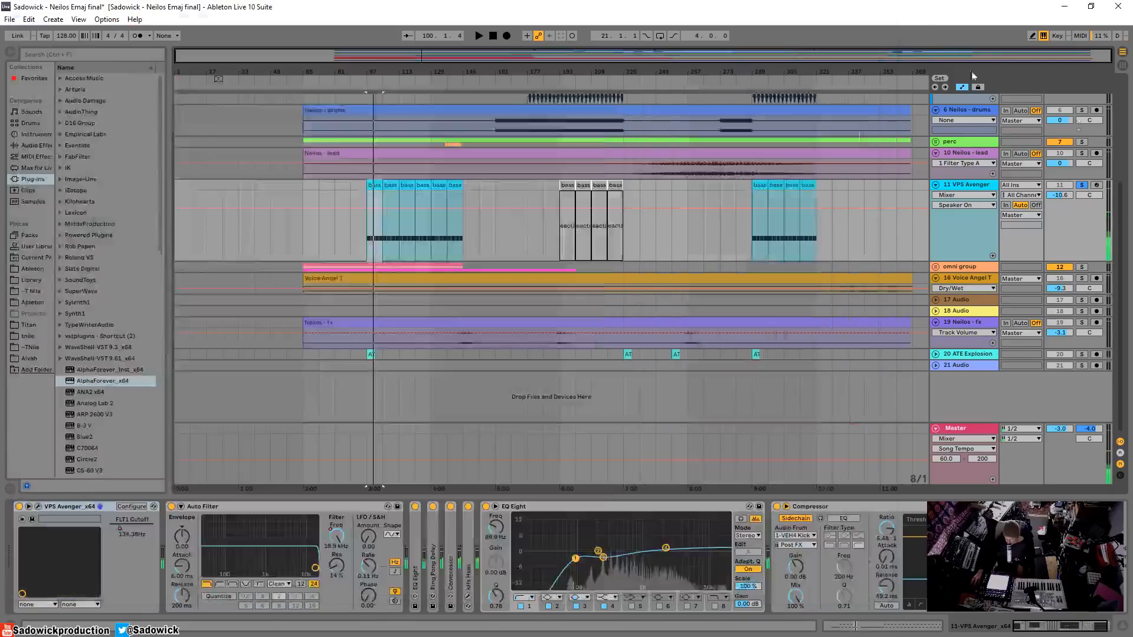
{"action": "left_click", "coordinate": [1083, 185]}
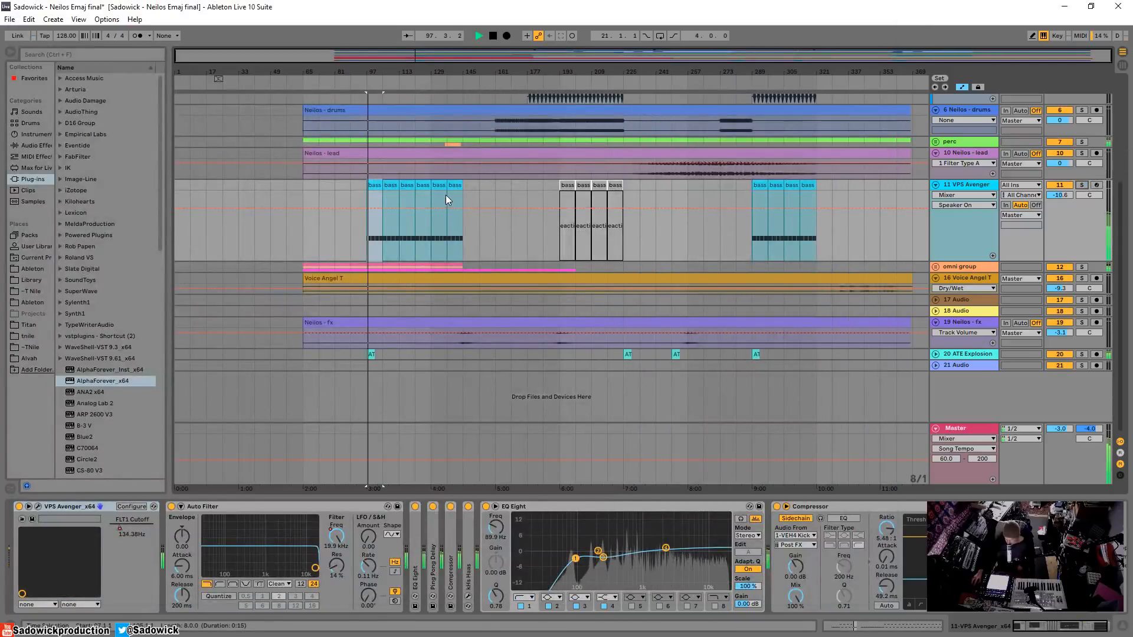
{"action": "key", "text": "space"}
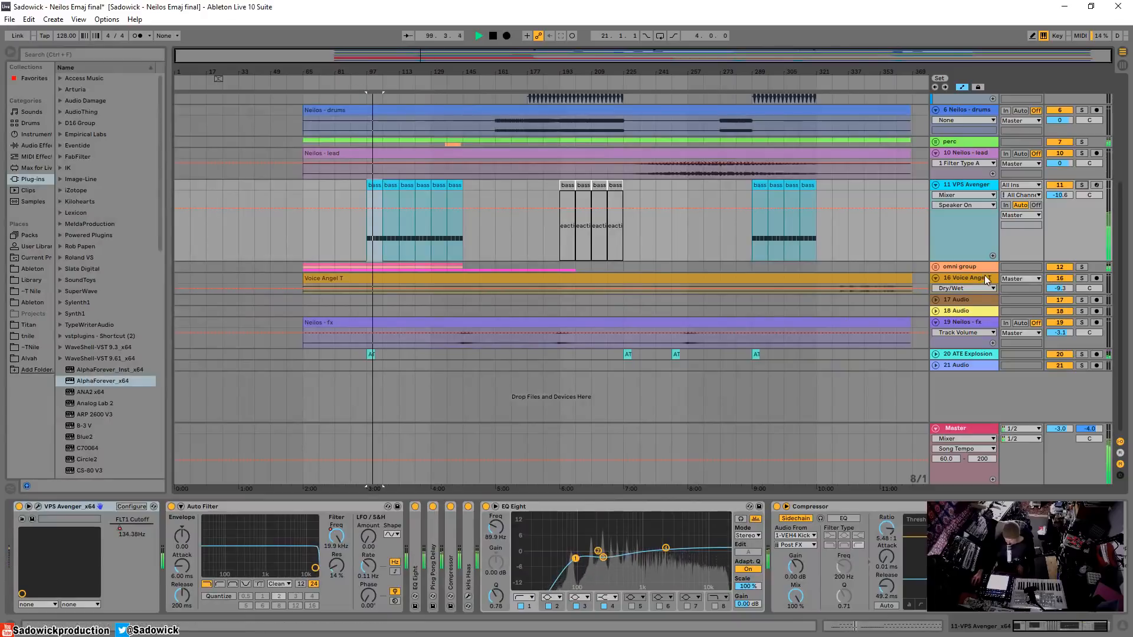
{"action": "left_click_drag", "start_coordinate": [1060, 217], "coordinate": [1061, 241]}
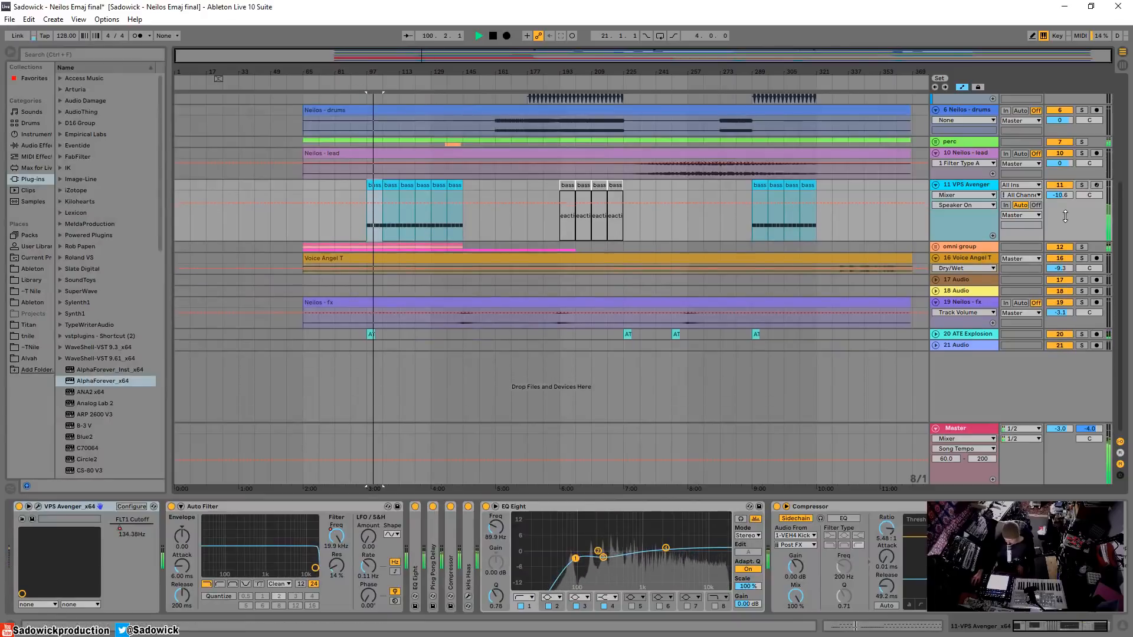
{"action": "key", "text": "space"}
Unfold the omni group, view its EQ Eight and enlarge the omni audio 01 track
{"action": "left_click", "coordinate": [934, 248]}
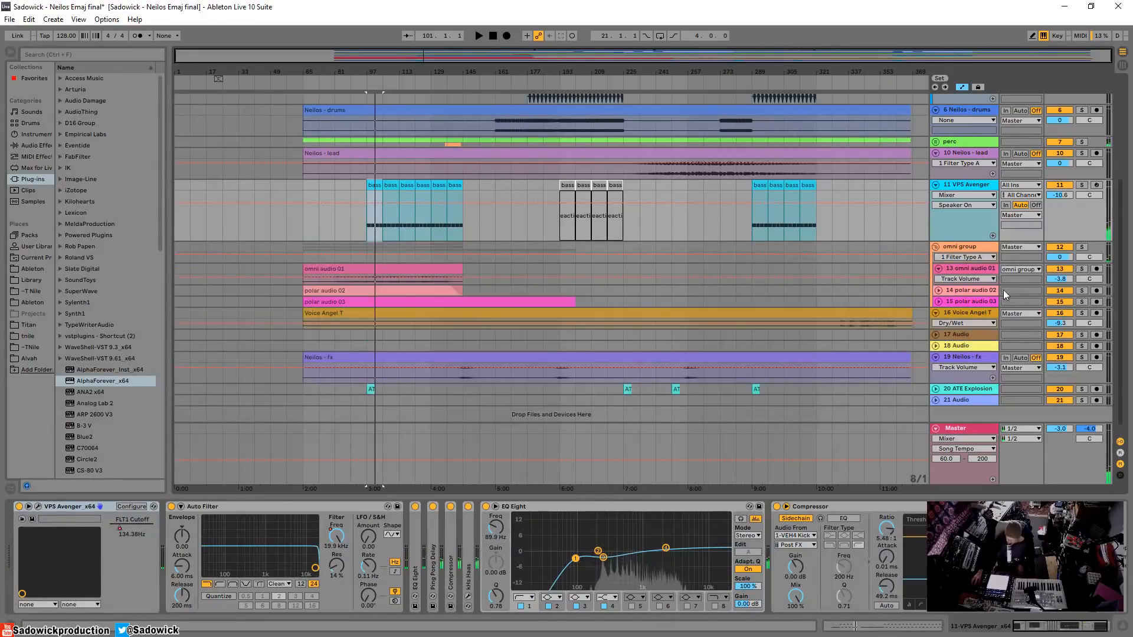
{"action": "left_click", "coordinate": [989, 273]}
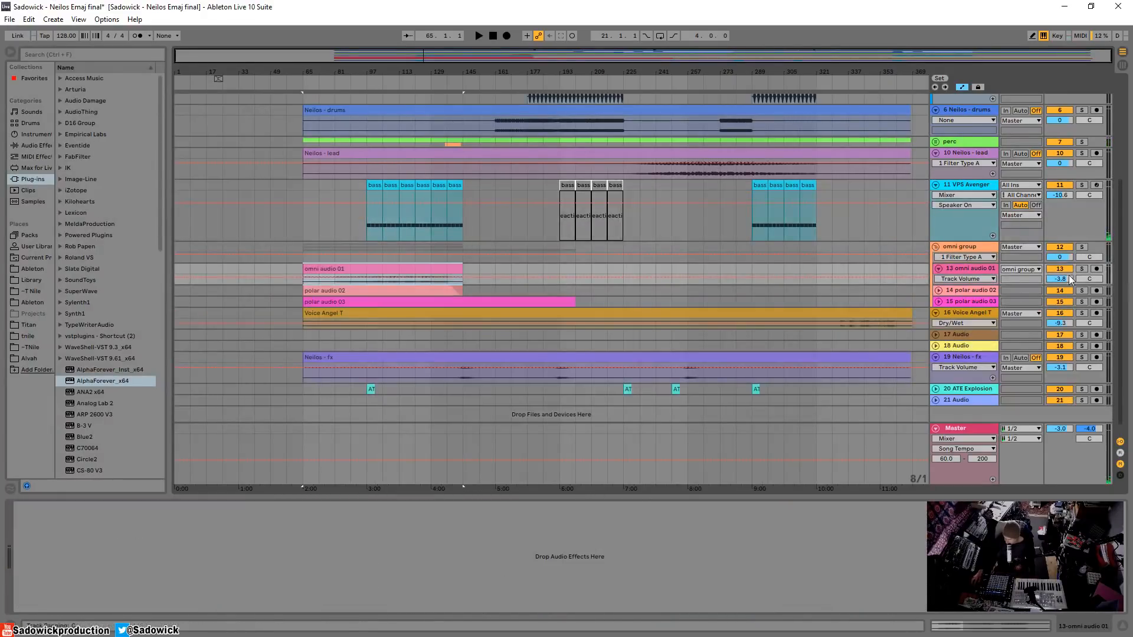
{"action": "left_click_drag", "start_coordinate": [989, 285], "coordinate": [989, 295]}
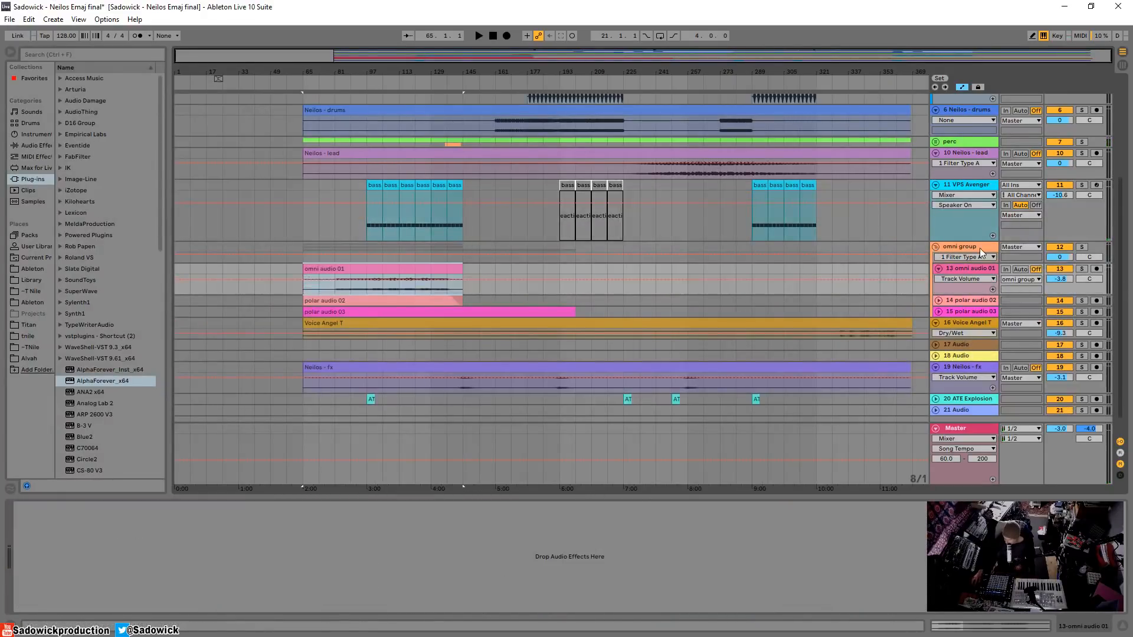
{"action": "left_click", "coordinate": [981, 250]}
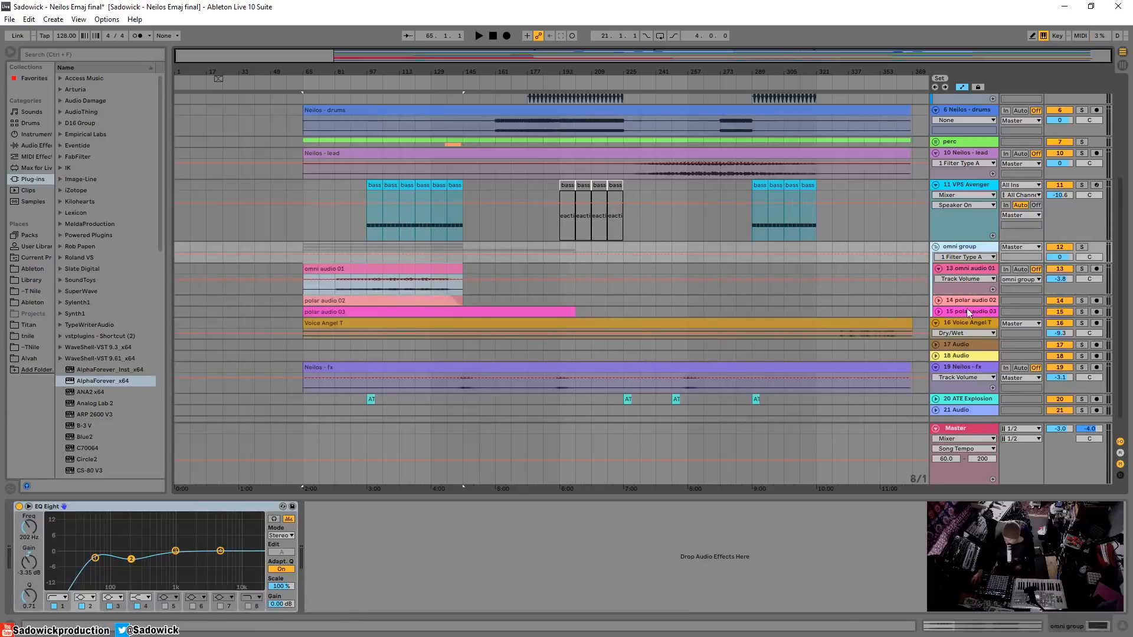
{"action": "left_click", "coordinate": [965, 271]}
{"action": "left_click_drag", "start_coordinate": [1096, 289], "coordinate": [1095, 310]}
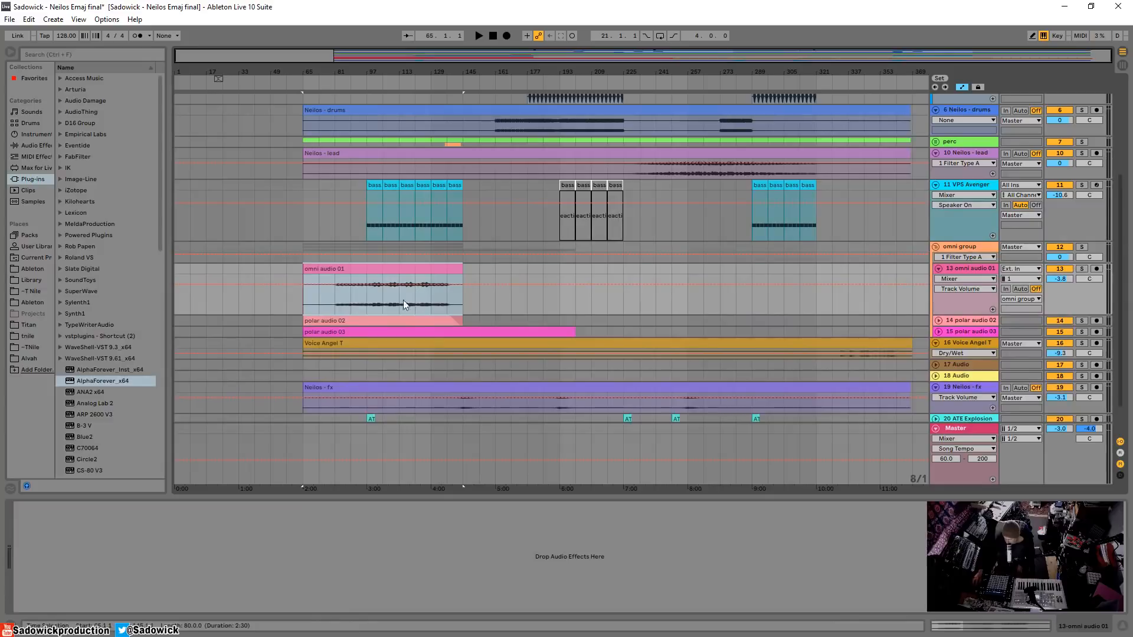
Solo the omni audio 01 track and play it from bar 105
{"action": "left_click", "coordinate": [383, 298]}
{"action": "left_click", "coordinate": [1081, 268]}
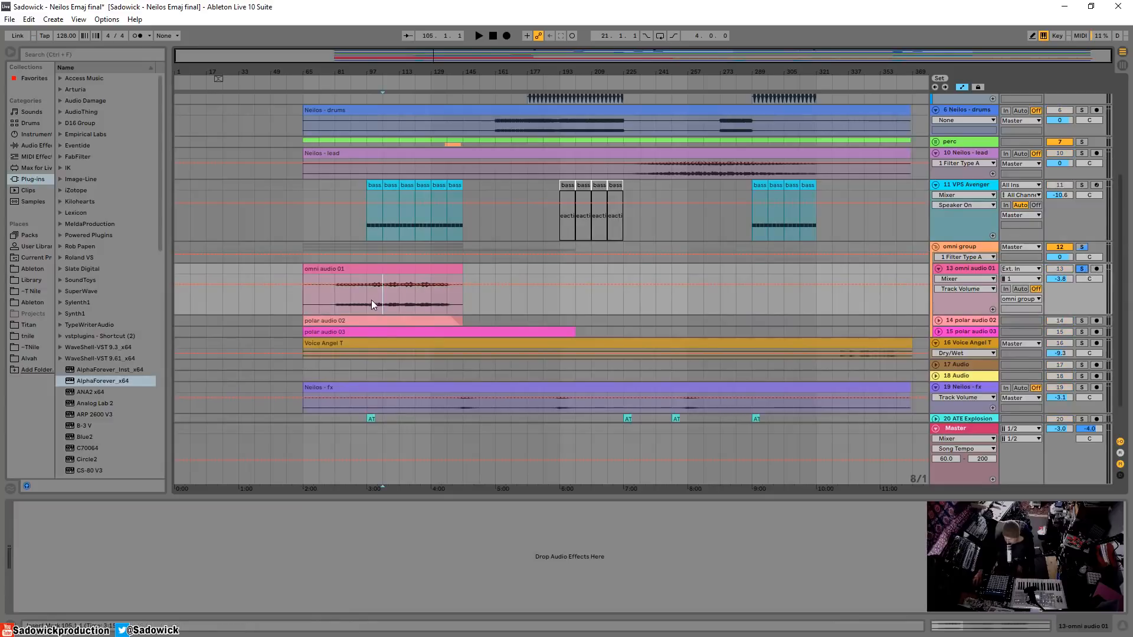
{"action": "key", "text": "space"}
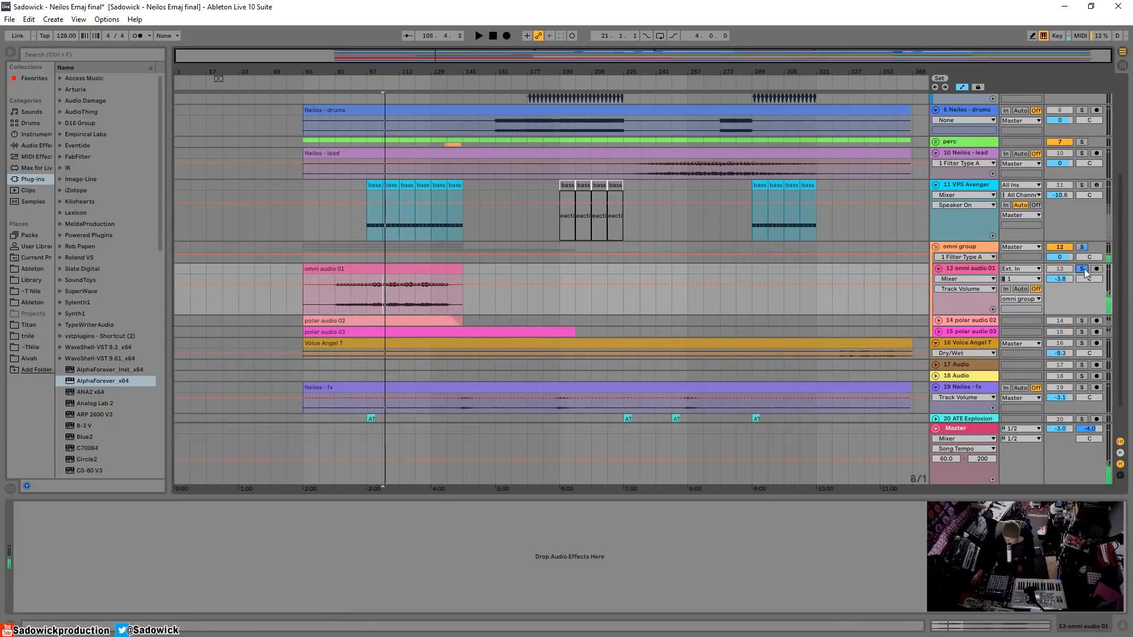
{"action": "key", "text": "space"}
{"action": "key", "text": "space"}
Unfold and enlarge the polar audio 02 track and play it soloed from bar 97
{"action": "left_click", "coordinate": [938, 320]}
{"action": "scroll", "coordinate": [970, 288], "scroll_direction": "down", "scroll_amount": 2}
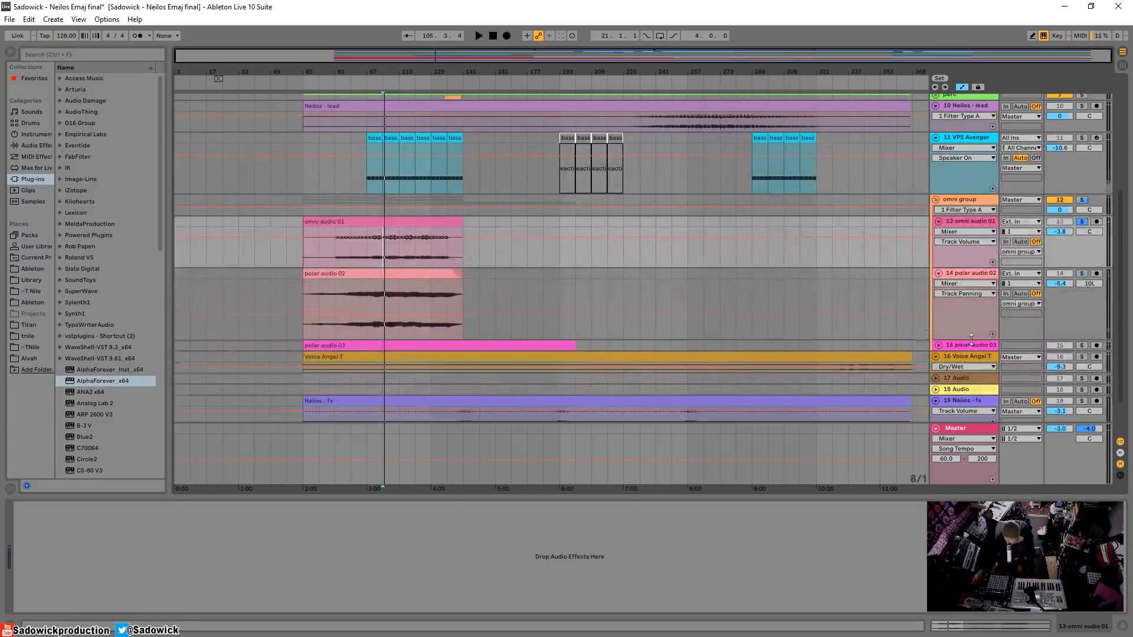
{"action": "left_click", "coordinate": [364, 297]}
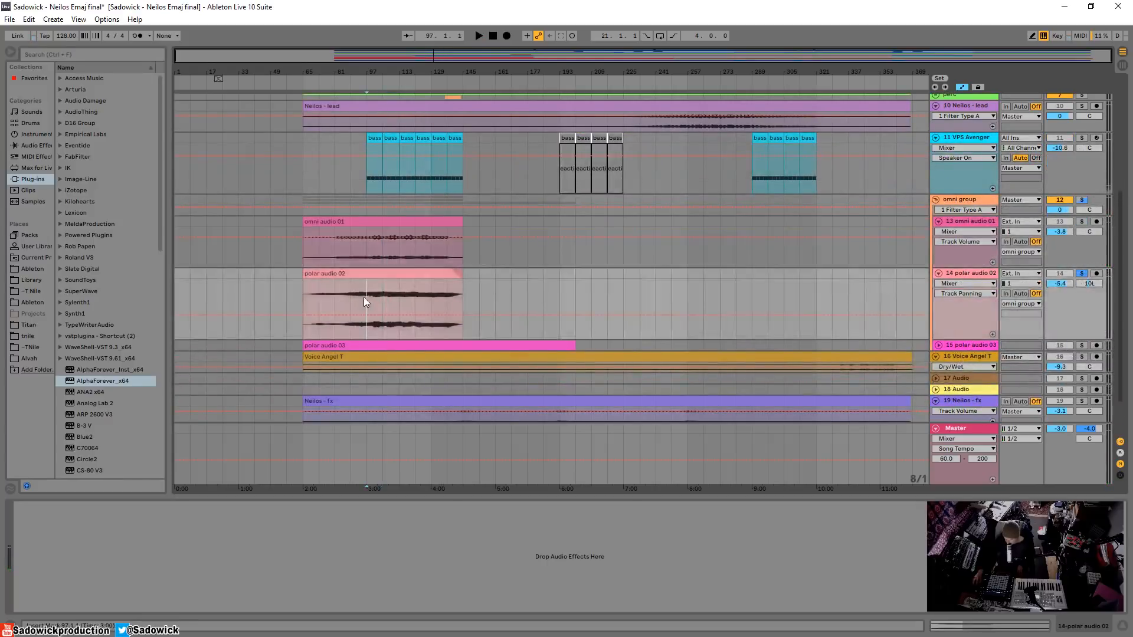
{"action": "key", "text": "space"}
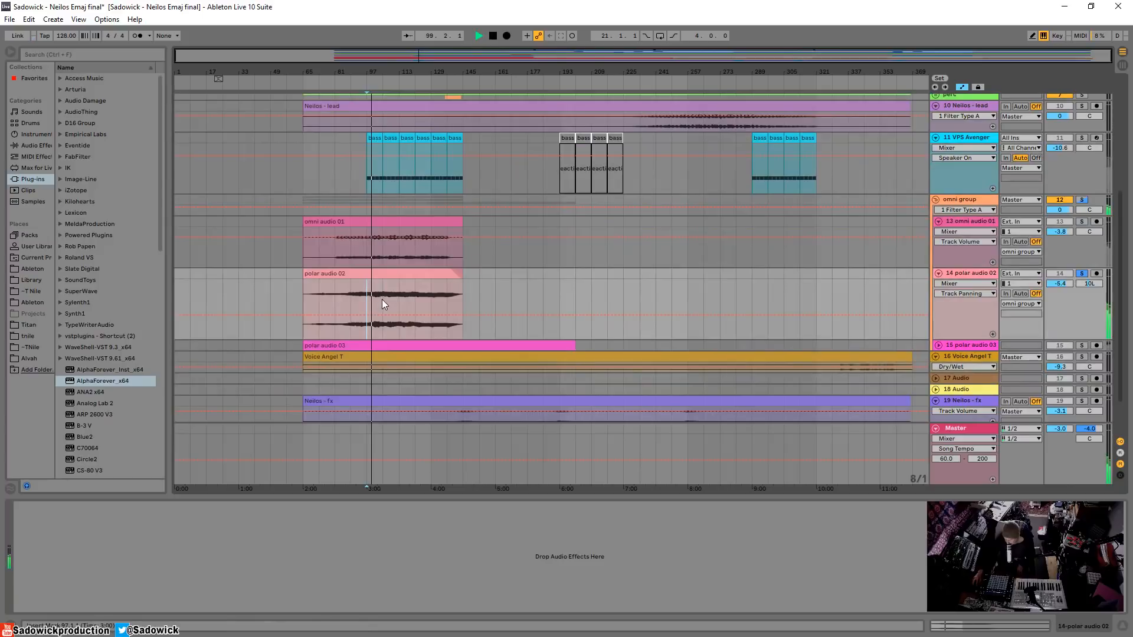
Toggle the solo of polar audio 02 to compare it with the mix, and audition it soloed further on, up to bar 137
{"action": "left_click", "coordinate": [1082, 273]}
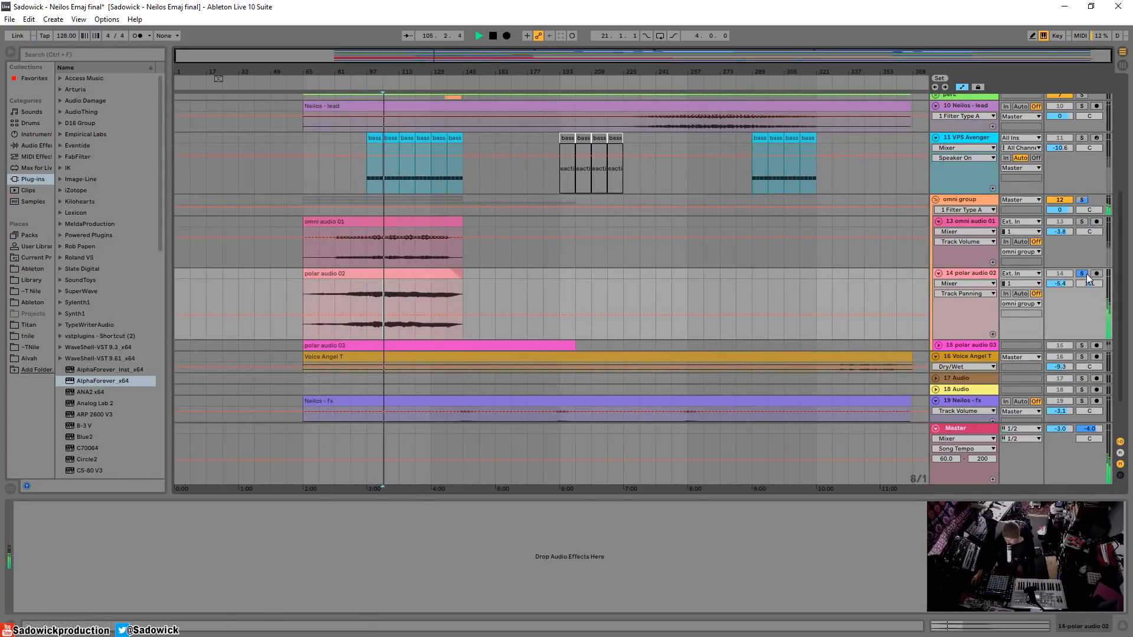
{"action": "left_click", "coordinate": [1083, 274]}
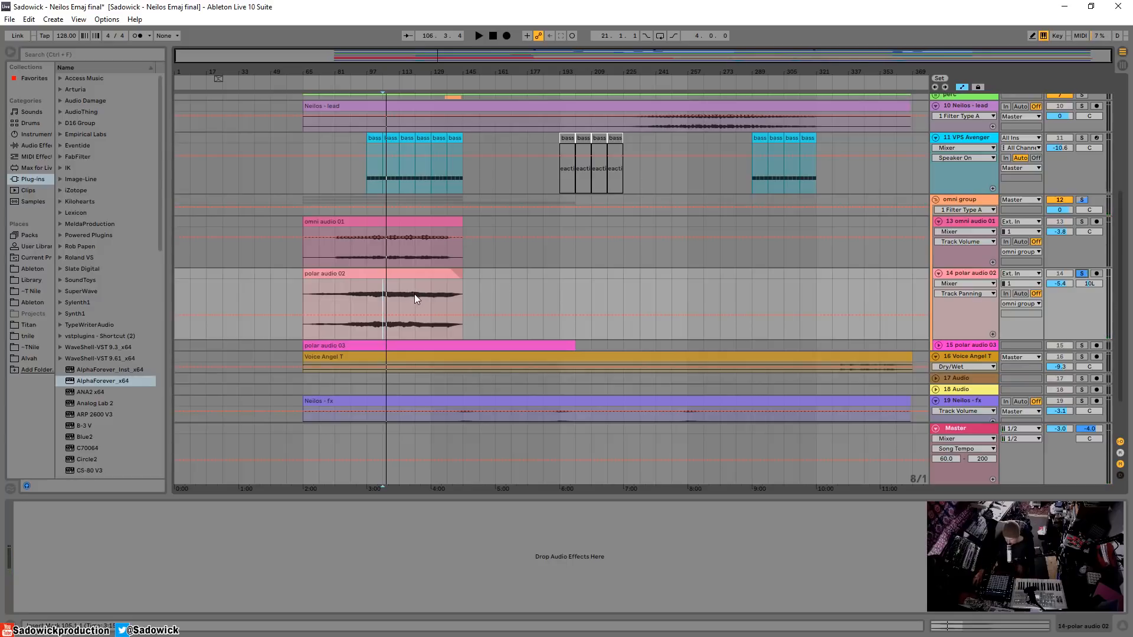
{"action": "left_click", "coordinate": [414, 294]}
{"action": "key", "text": "space"}
{"action": "left_click", "coordinate": [432, 300]}
{"action": "key", "text": "space"}
{"action": "key", "text": "space"}
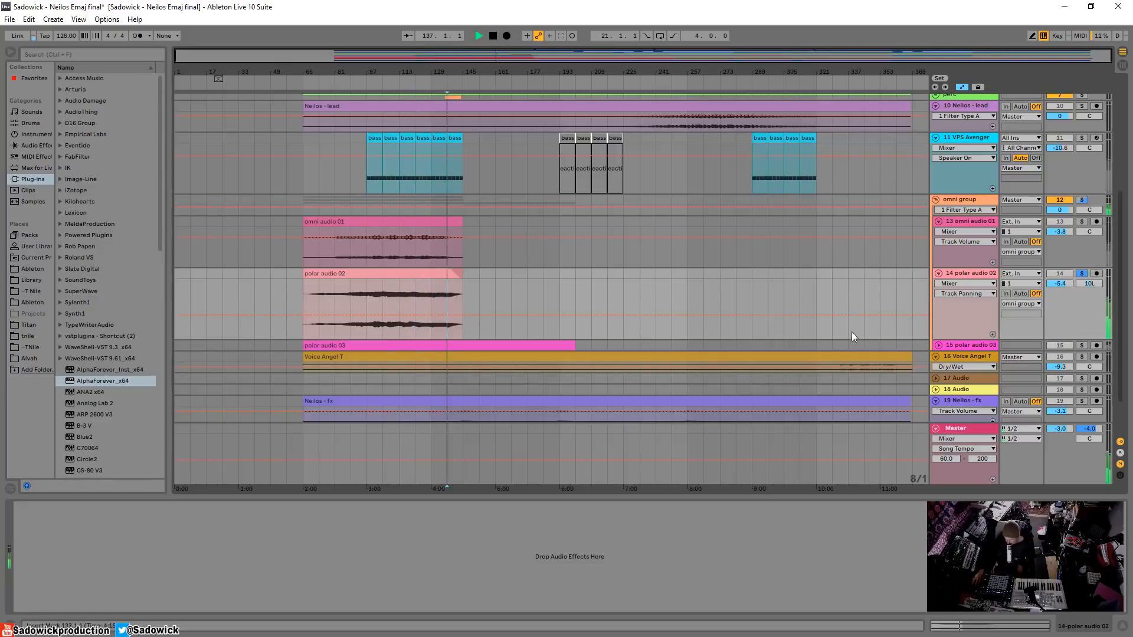
Shrink the polar audio 02 track, and unfold and enlarge the polar audio 03 track
{"action": "left_click_drag", "start_coordinate": [1089, 339], "coordinate": [1089, 295]}
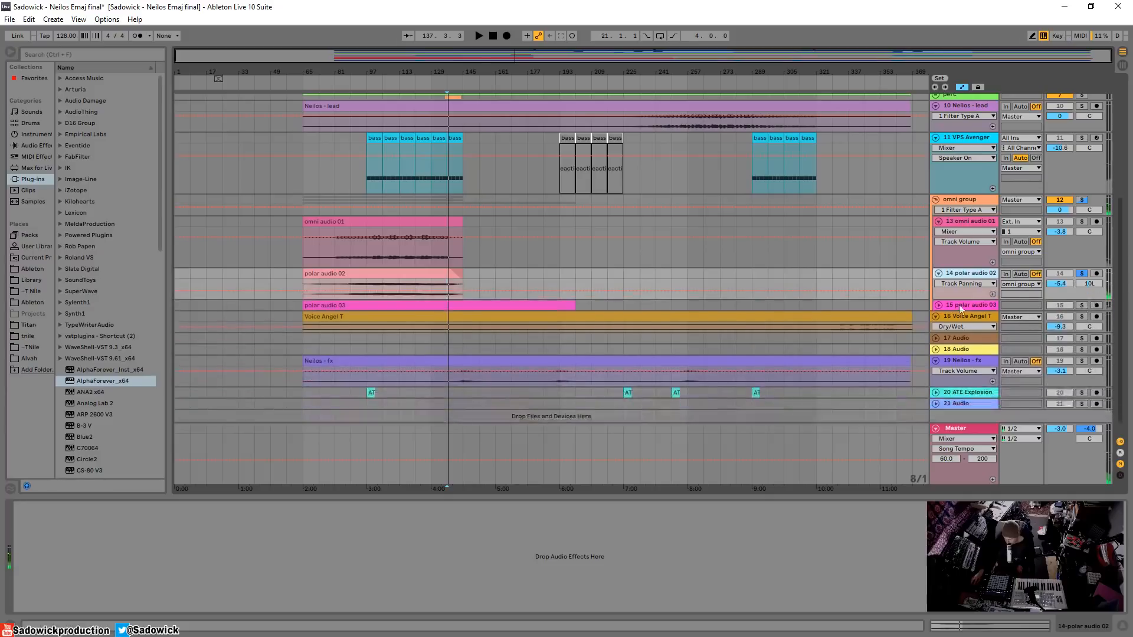
{"action": "left_click", "coordinate": [939, 306]}
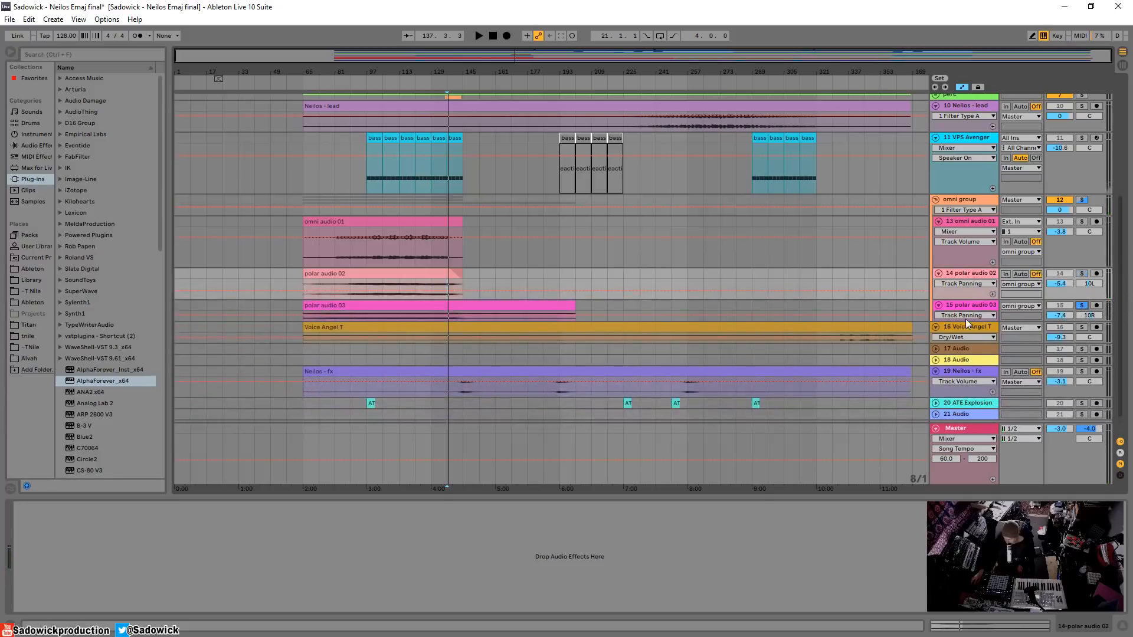
{"action": "left_click_drag", "start_coordinate": [963, 321], "coordinate": [962, 372]}
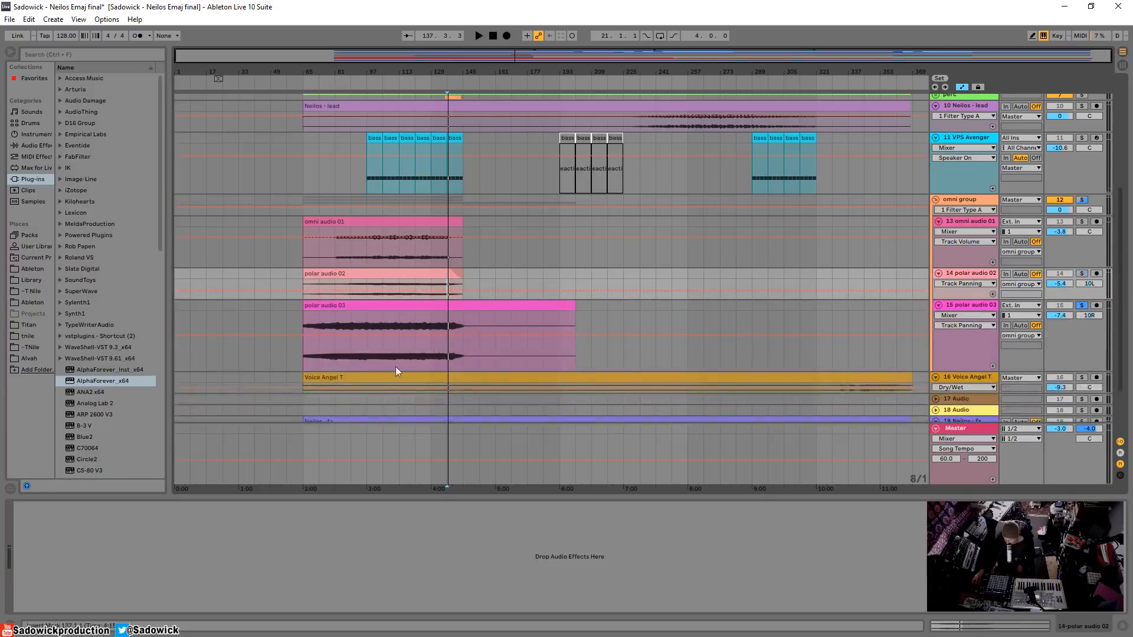
Play the polar audio 03 track soloed from bars 97, 105 and 121
{"action": "left_click", "coordinate": [372, 323]}
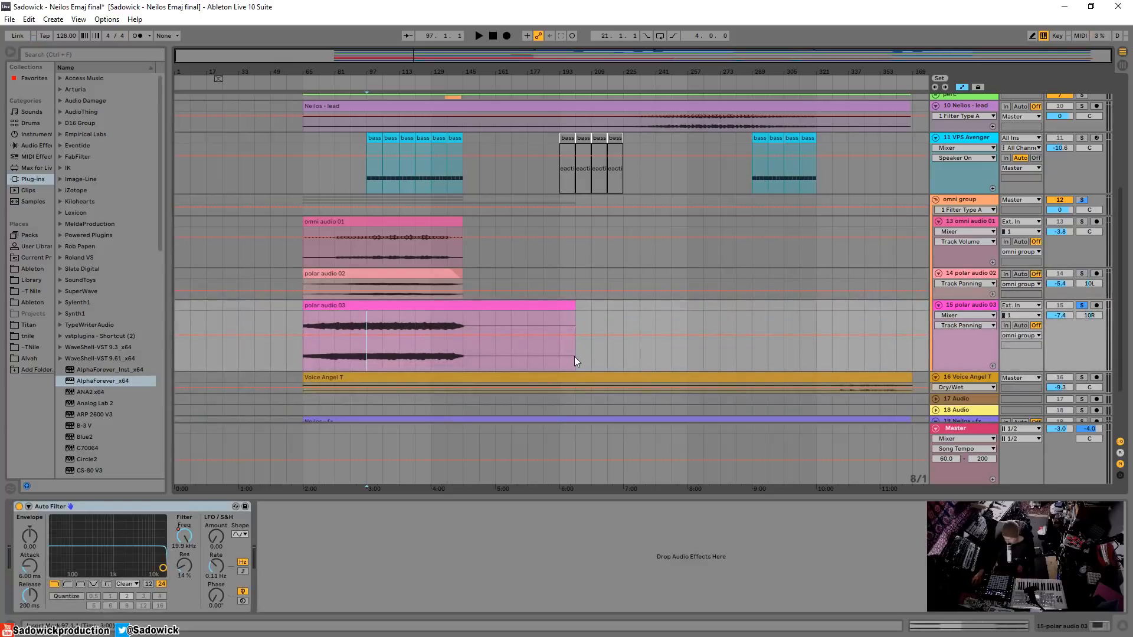
{"action": "key", "text": "space"}
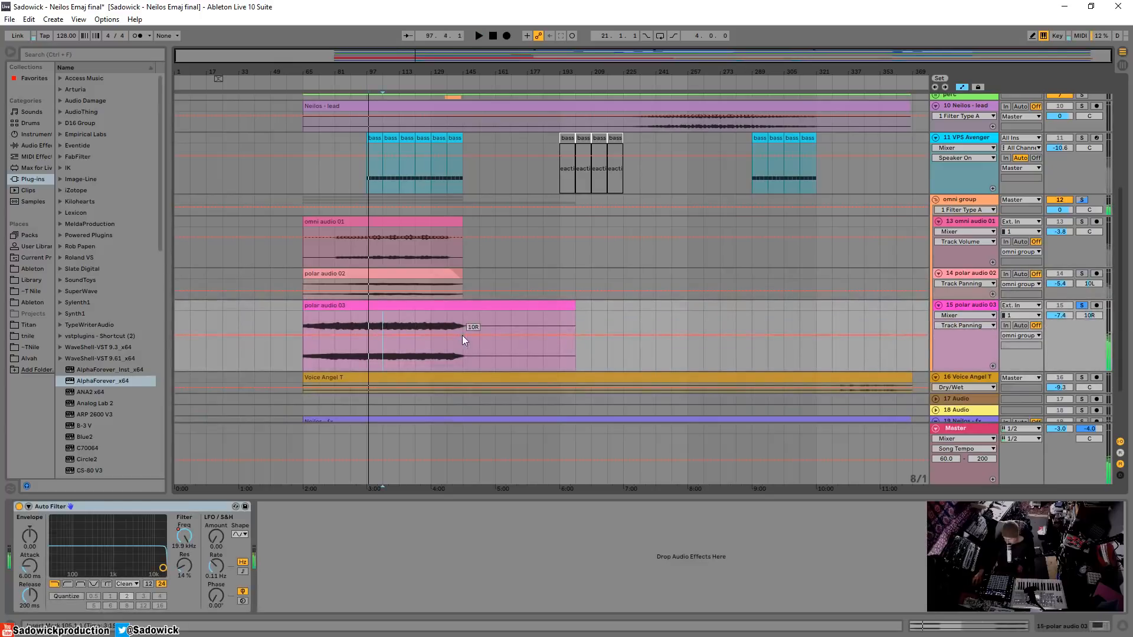
{"action": "left_click", "coordinate": [404, 344]}
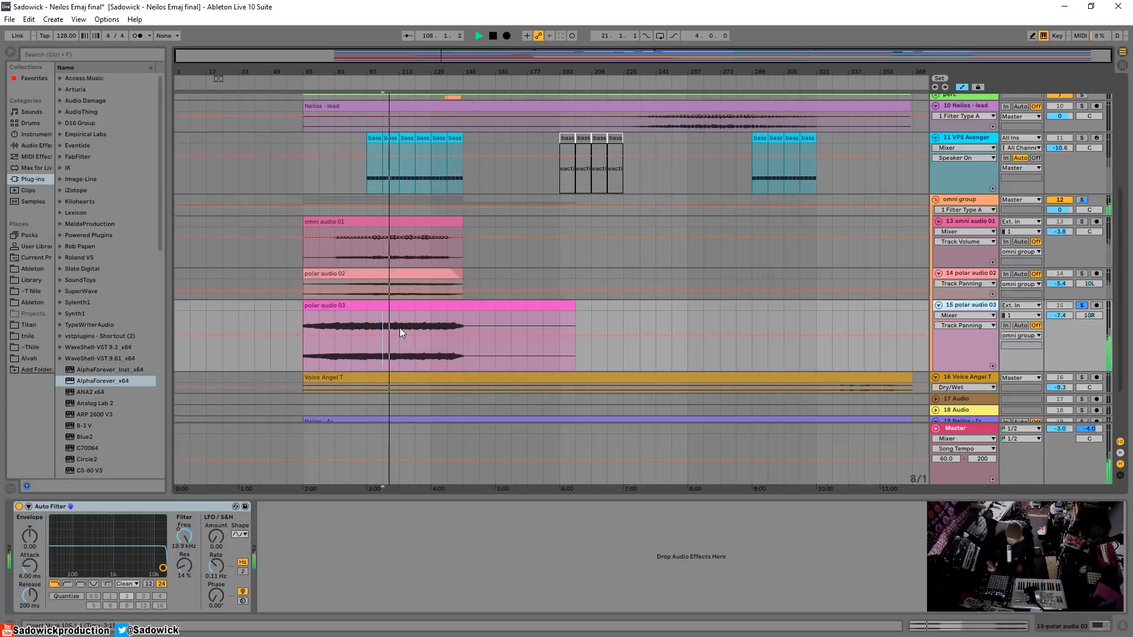
{"action": "left_click", "coordinate": [423, 324]}
{"action": "key", "text": "space"}
{"action": "key", "text": "space"}
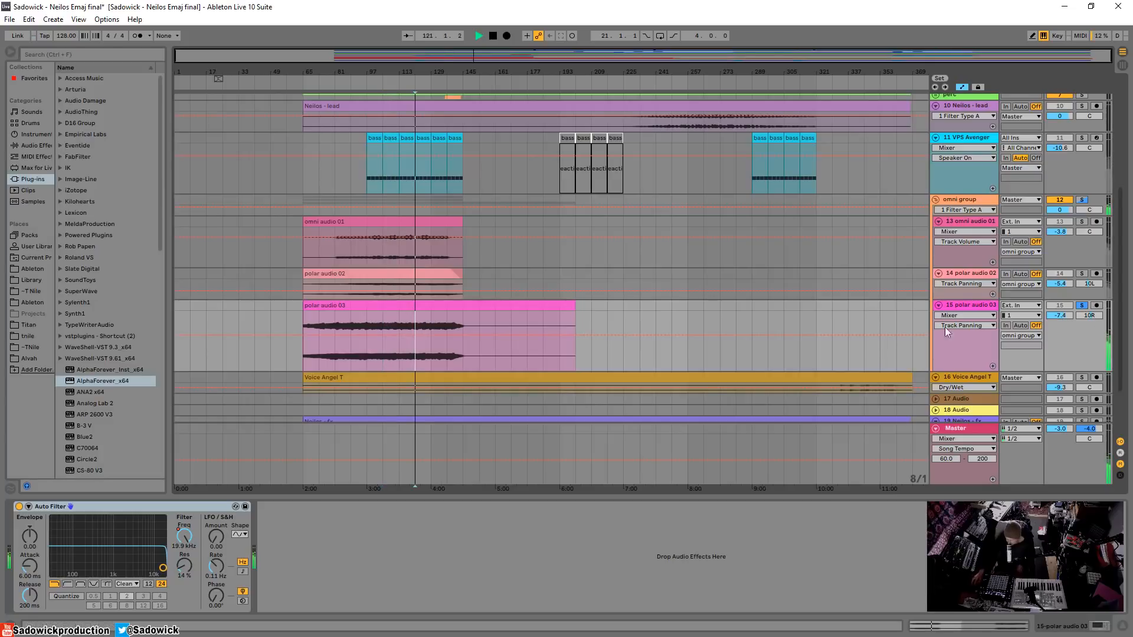
Unsolo polar audio 03, mute and unmute the omni group within the full mix, and solo the whole group
{"action": "left_click", "coordinate": [1083, 306]}
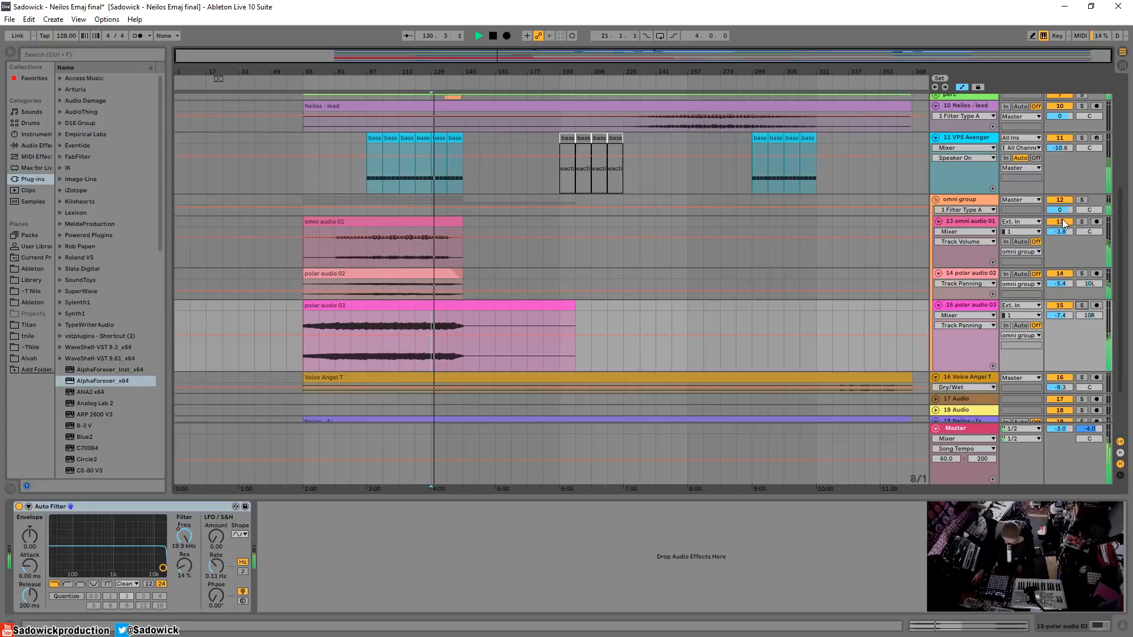
{"action": "left_click", "coordinate": [1063, 200]}
{"action": "left_click", "coordinate": [1065, 197]}
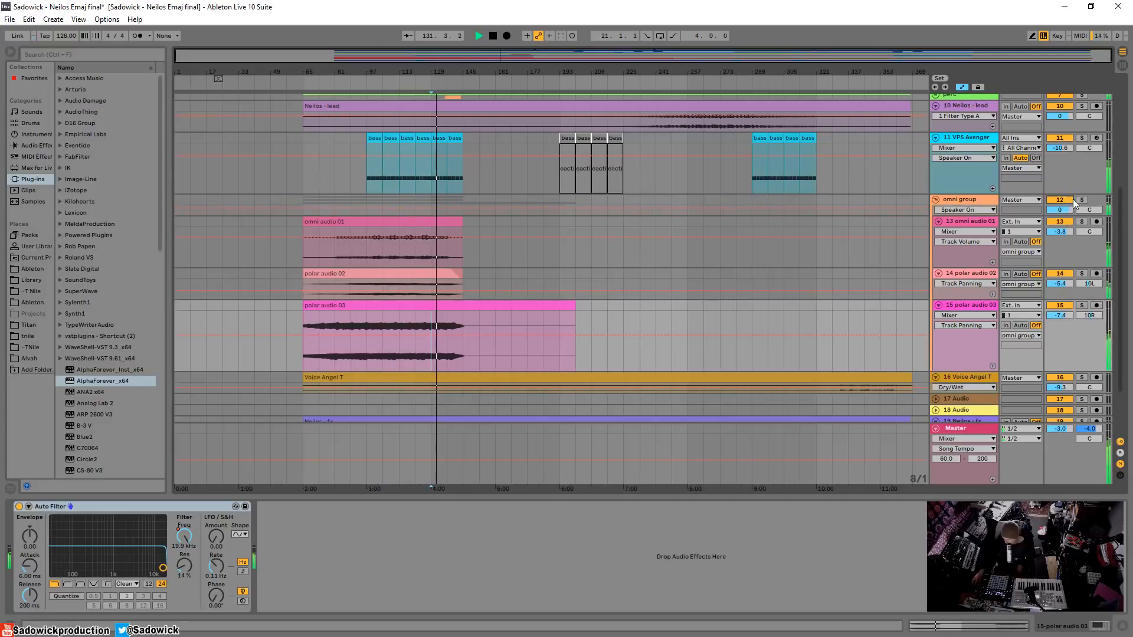
{"action": "left_click", "coordinate": [1082, 200]}
Stop playback and shrink the omni audio 01 and polar audio 03 tracks
{"action": "key", "text": "space"}
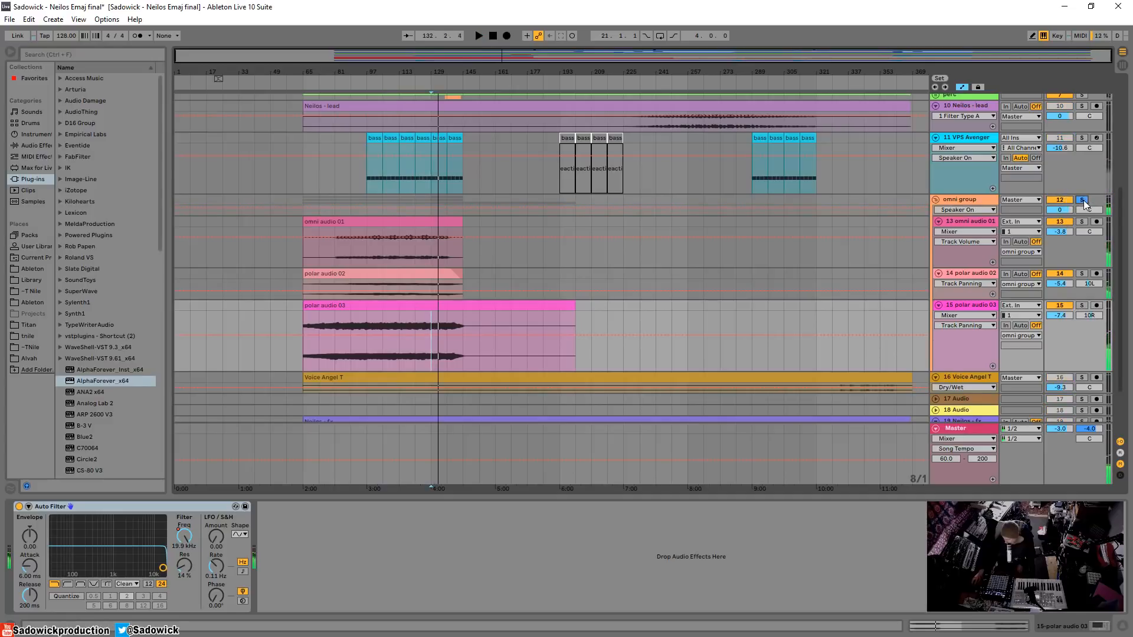
{"action": "left_click_drag", "start_coordinate": [1094, 248], "coordinate": [1093, 229]}
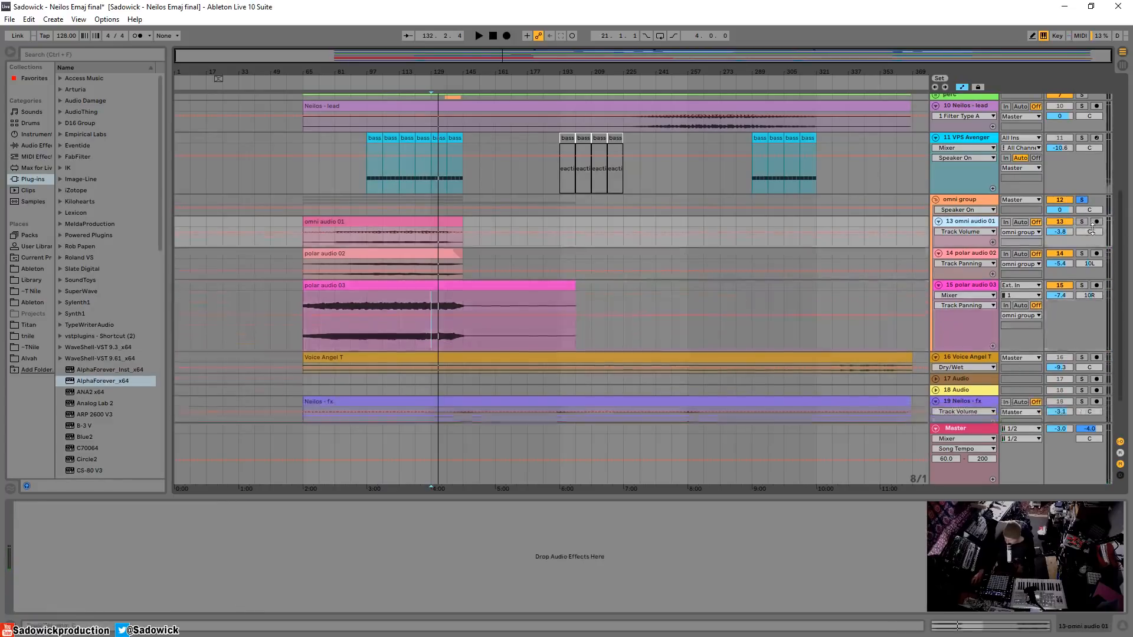
{"action": "left_click_drag", "start_coordinate": [1071, 351], "coordinate": [1063, 311]}
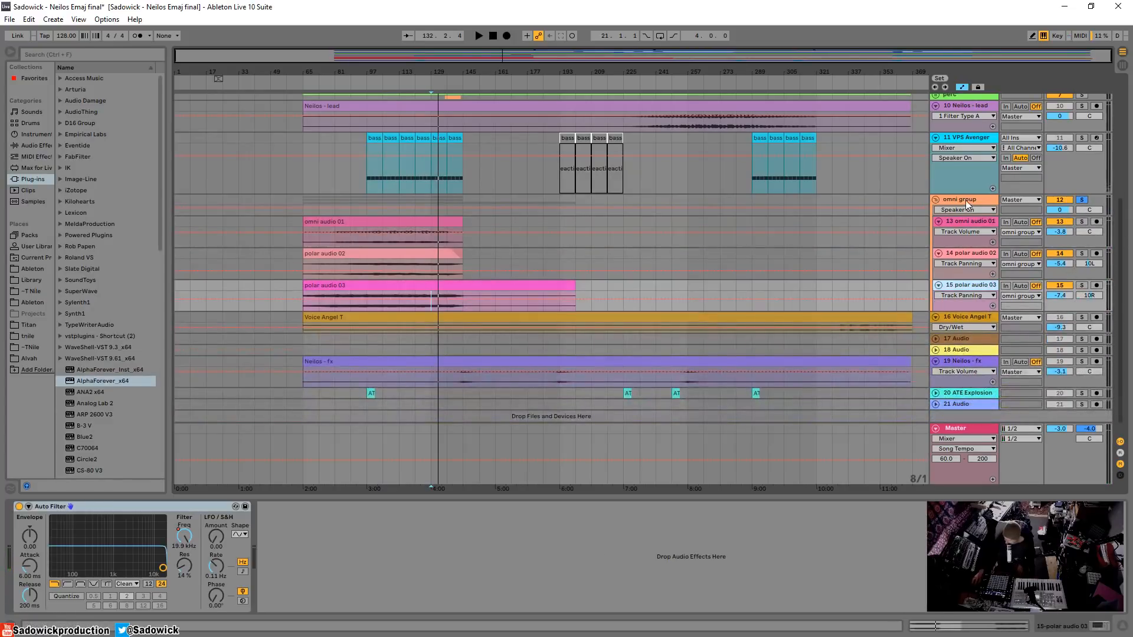
Fold the omni group and briefly solo the Voice Angel T track
{"action": "left_click", "coordinate": [966, 201]}
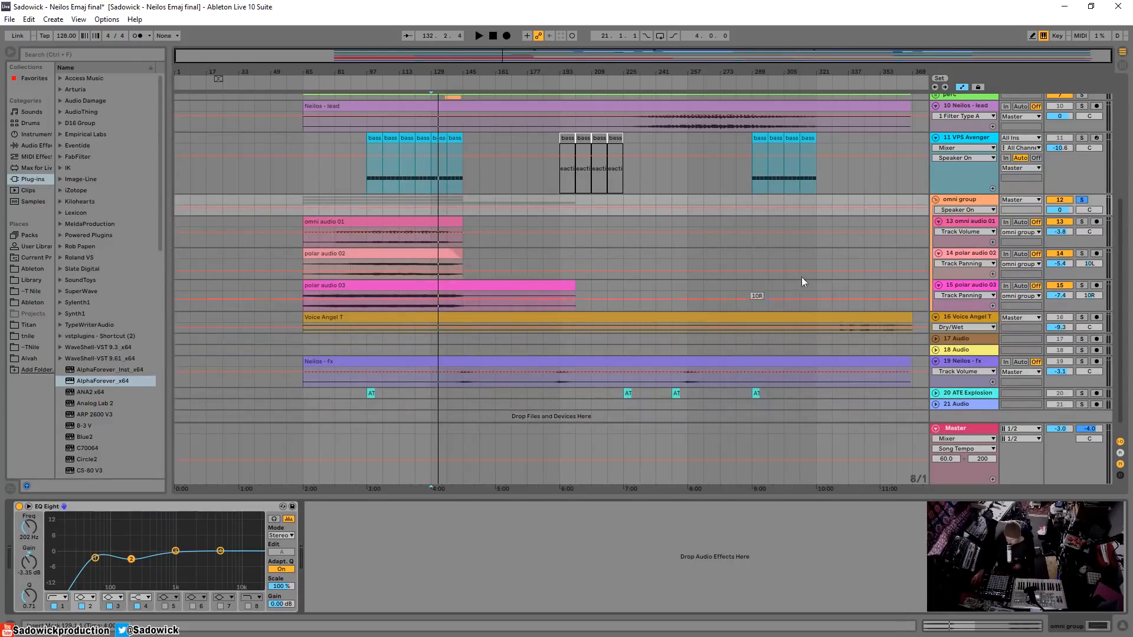
{"action": "left_click", "coordinate": [935, 200]}
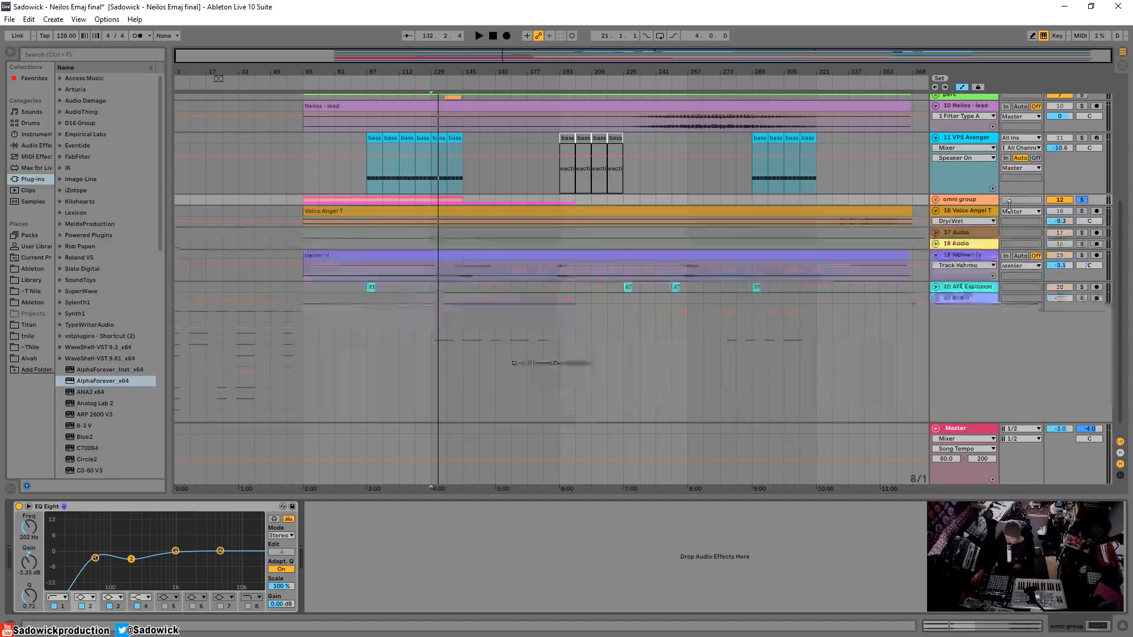
{"action": "left_click", "coordinate": [1082, 213]}
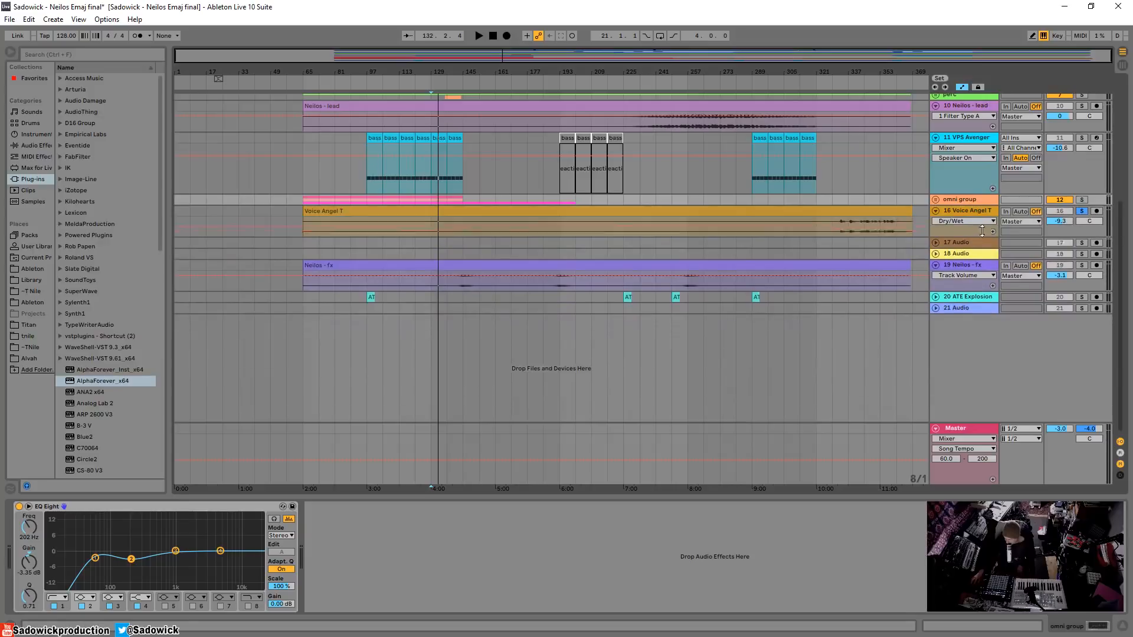
{"action": "left_click", "coordinate": [1083, 211]}
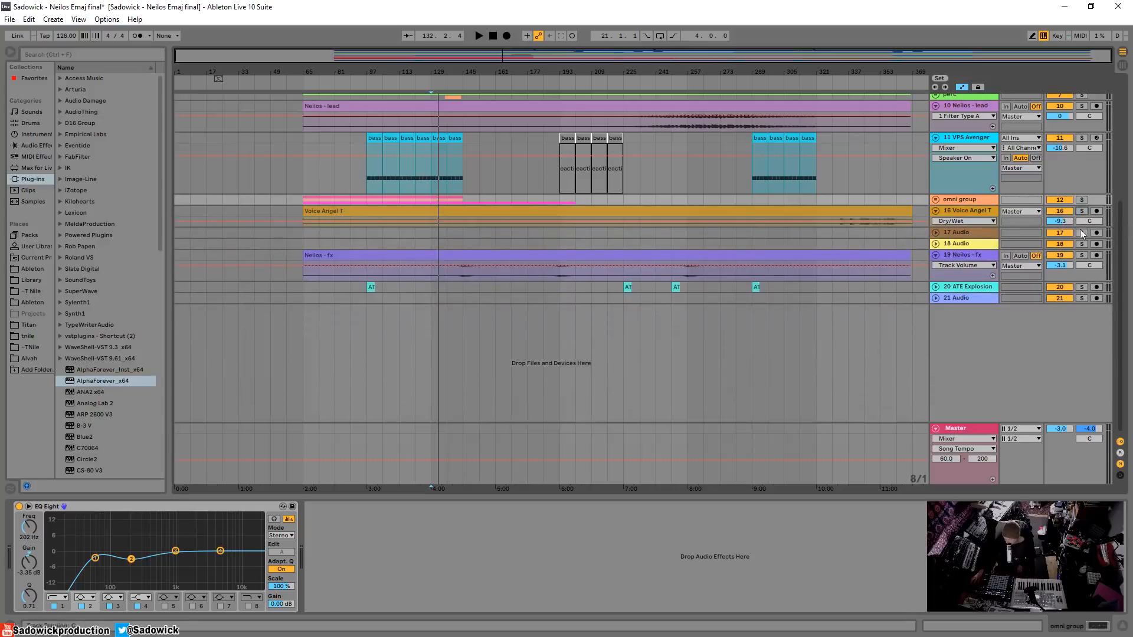
Play the Neilos - fx track soloed from bar 145 and show the VEH4 Kick 002 track that feeds its sidechain compressor
{"action": "left_click", "coordinate": [960, 254]}
{"action": "left_click", "coordinate": [464, 277]}
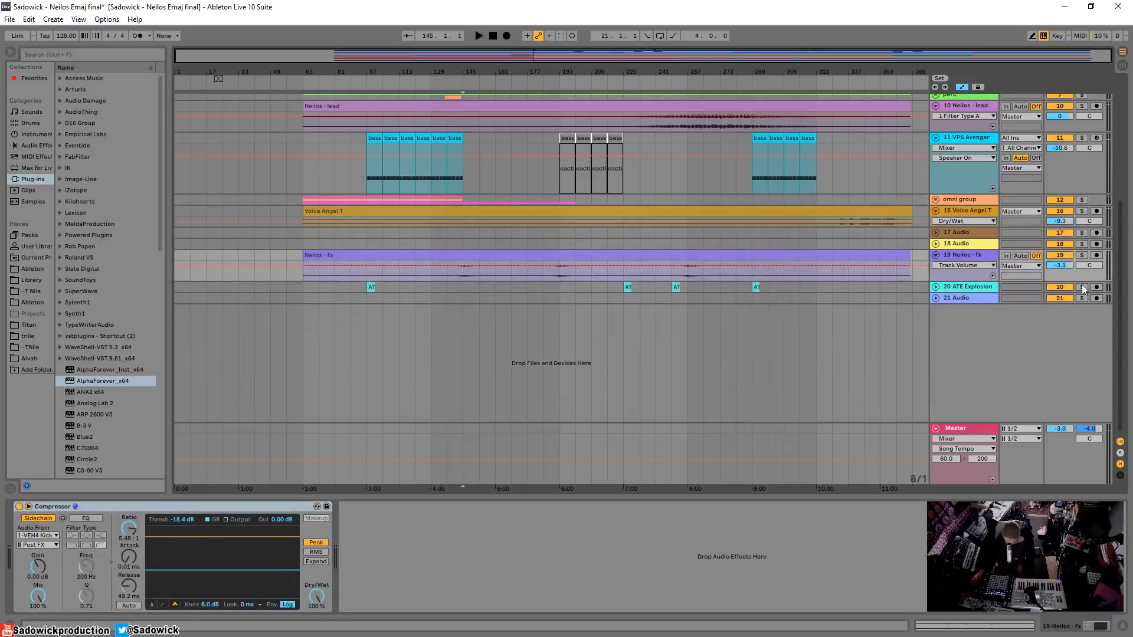
{"action": "left_click", "coordinate": [1084, 256]}
{"action": "key", "text": "space"}
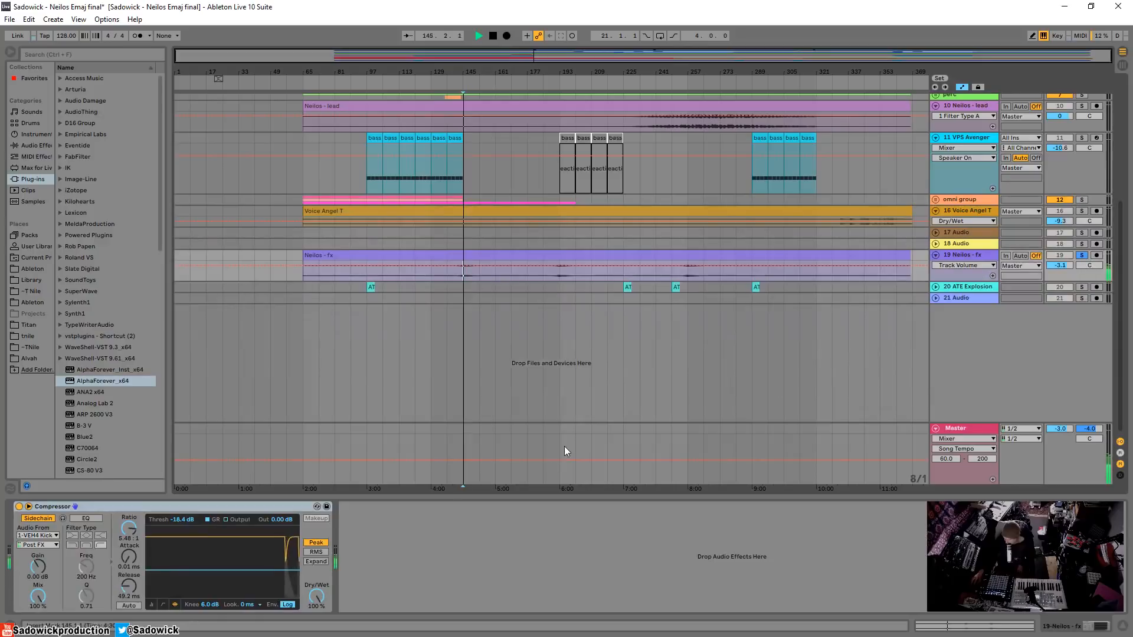
{"action": "key", "text": "space"}
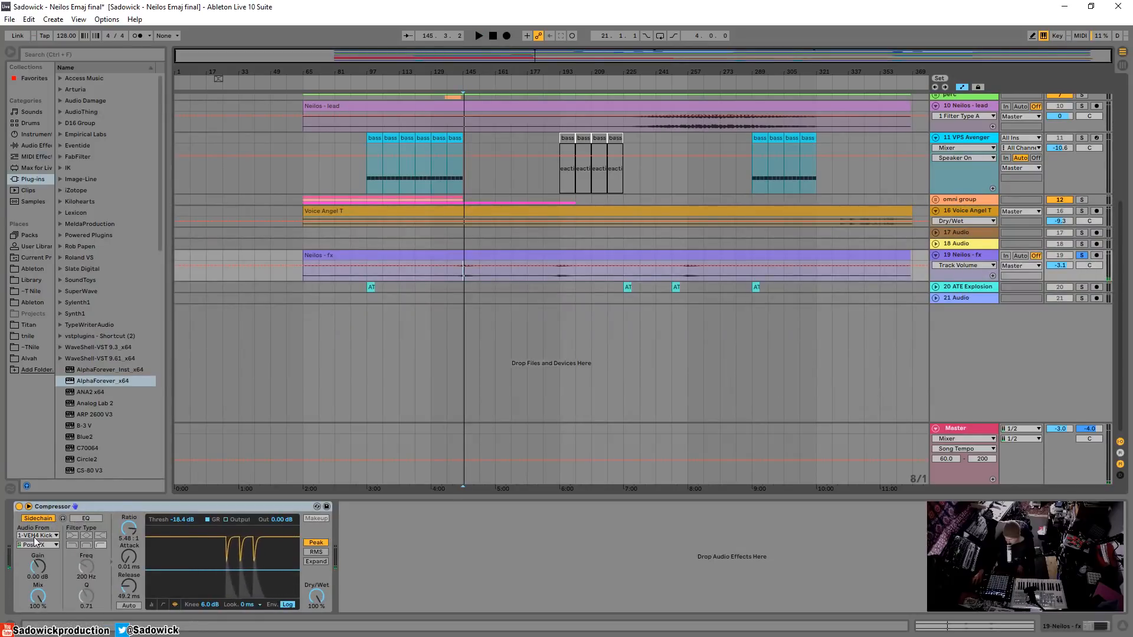
{"action": "scroll", "coordinate": [649, 212], "scroll_direction": "up", "scroll_amount": 5}
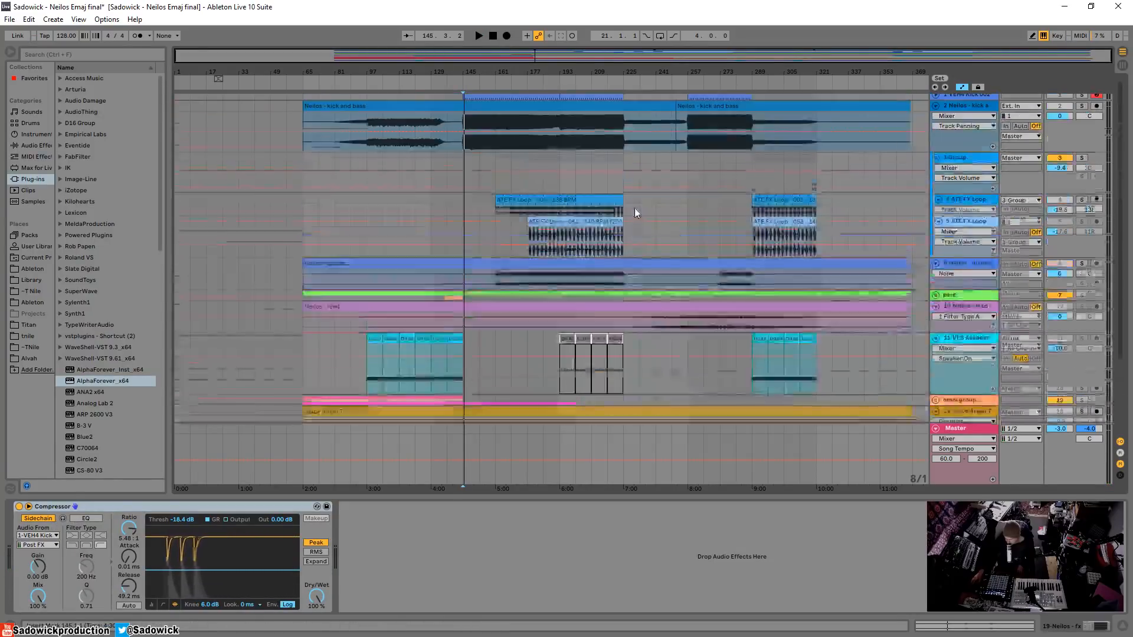
{"action": "left_click", "coordinate": [977, 100]}
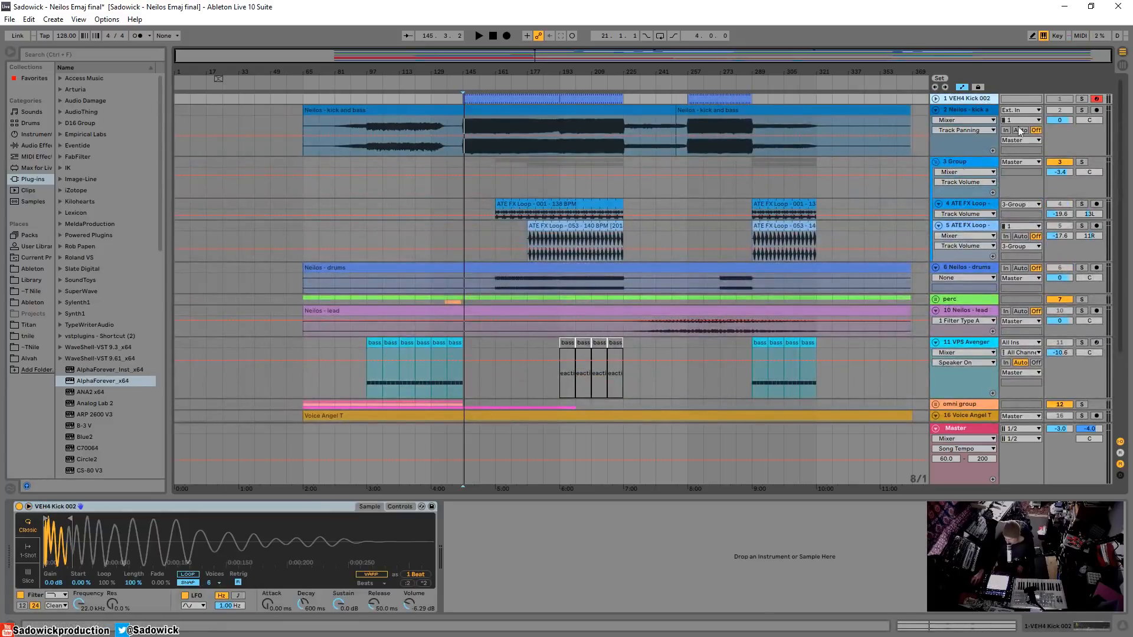
Unfold the ATE Explosion track and play it from bar 225, first soloed and within the full mix
{"action": "scroll", "coordinate": [1045, 236], "scroll_direction": "down", "scroll_amount": 4}
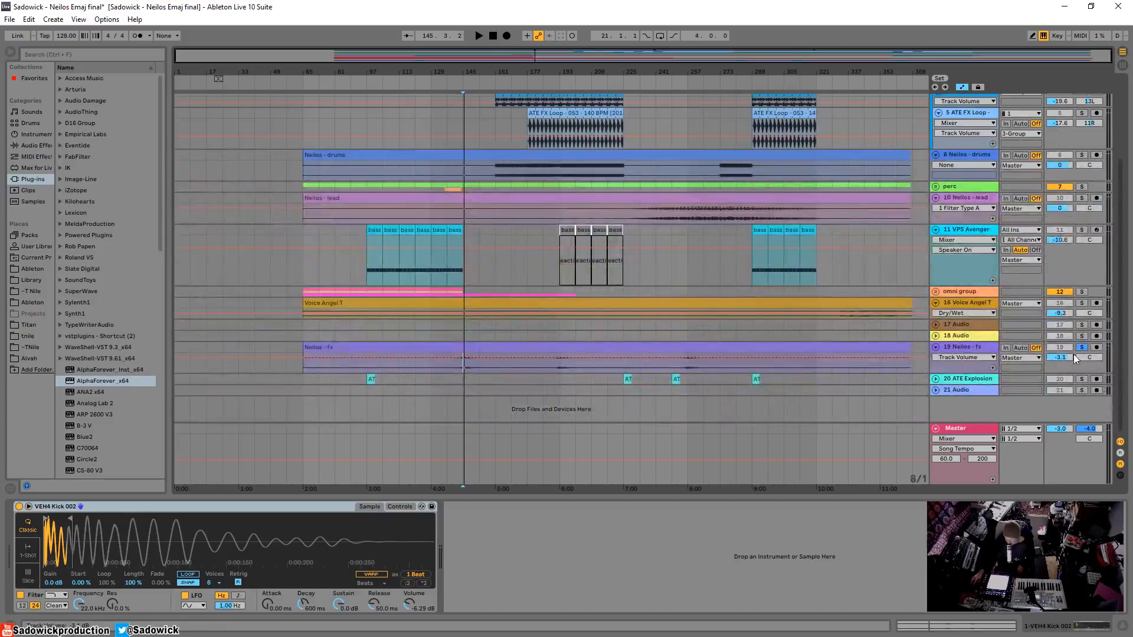
{"action": "left_click", "coordinate": [1084, 379]}
{"action": "left_click", "coordinate": [627, 379]}
{"action": "left_click", "coordinate": [934, 379]}
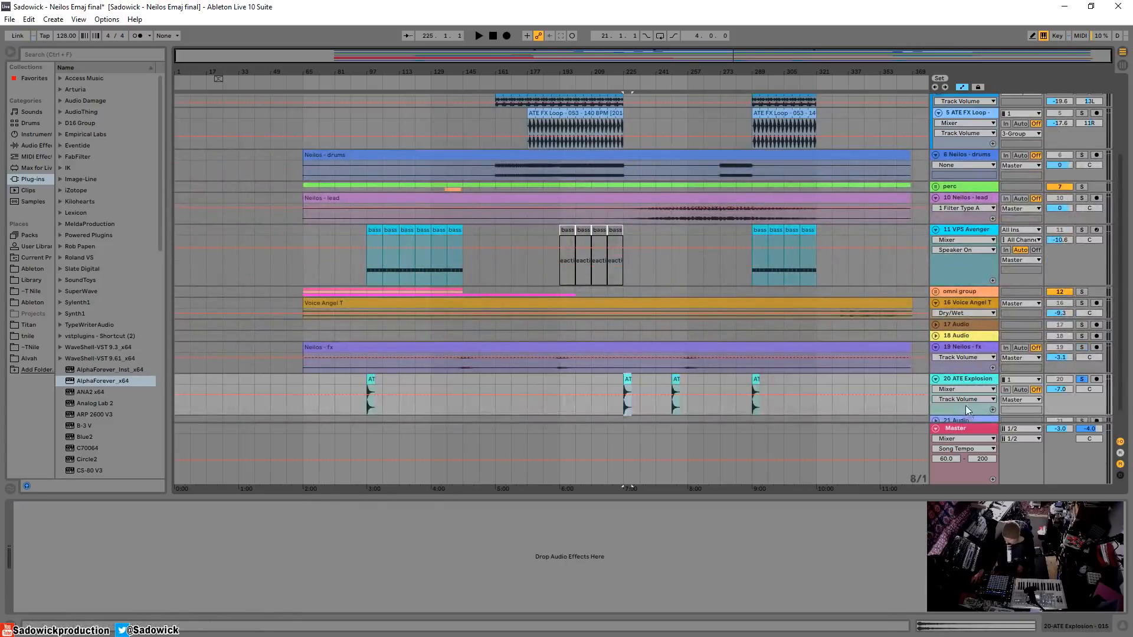
{"action": "key", "text": "space"}
{"action": "left_click", "coordinate": [1082, 382]}
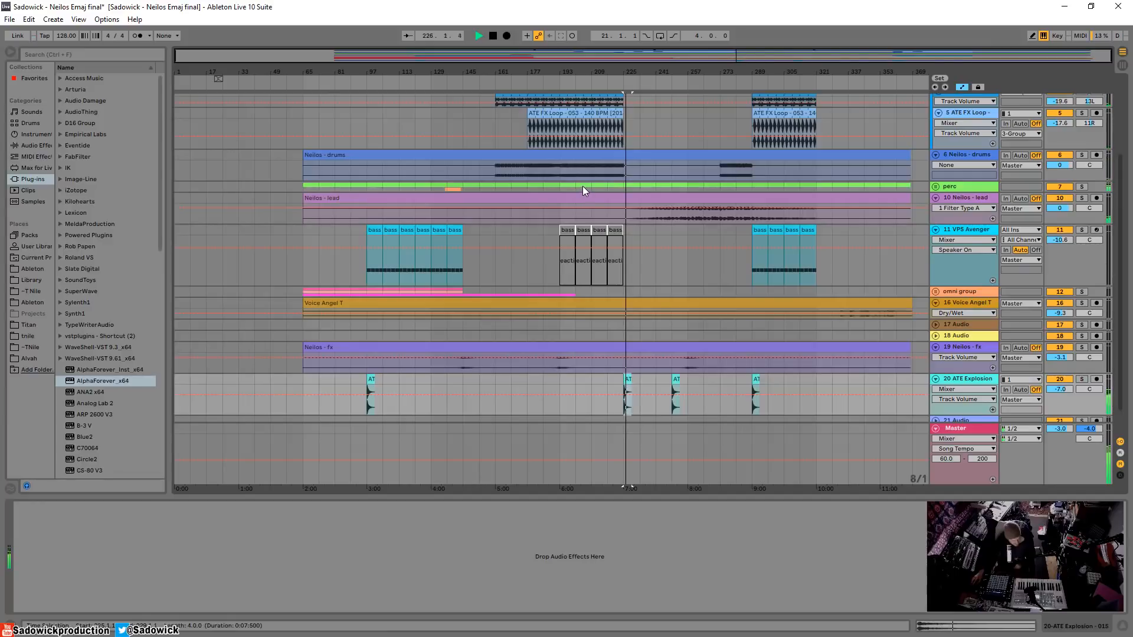
Solo and unfold the perc group during playback, and stop playback
{"action": "scroll", "coordinate": [580, 186], "scroll_direction": "up", "scroll_amount": 5}
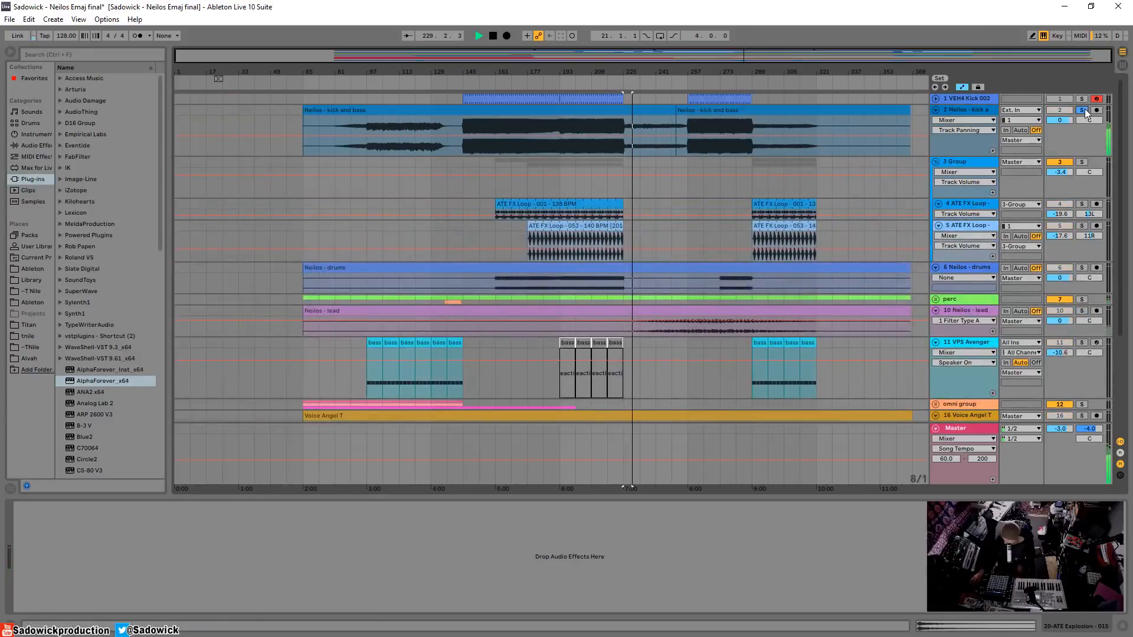
{"action": "scroll", "coordinate": [1088, 285], "scroll_direction": "down", "scroll_amount": 2}
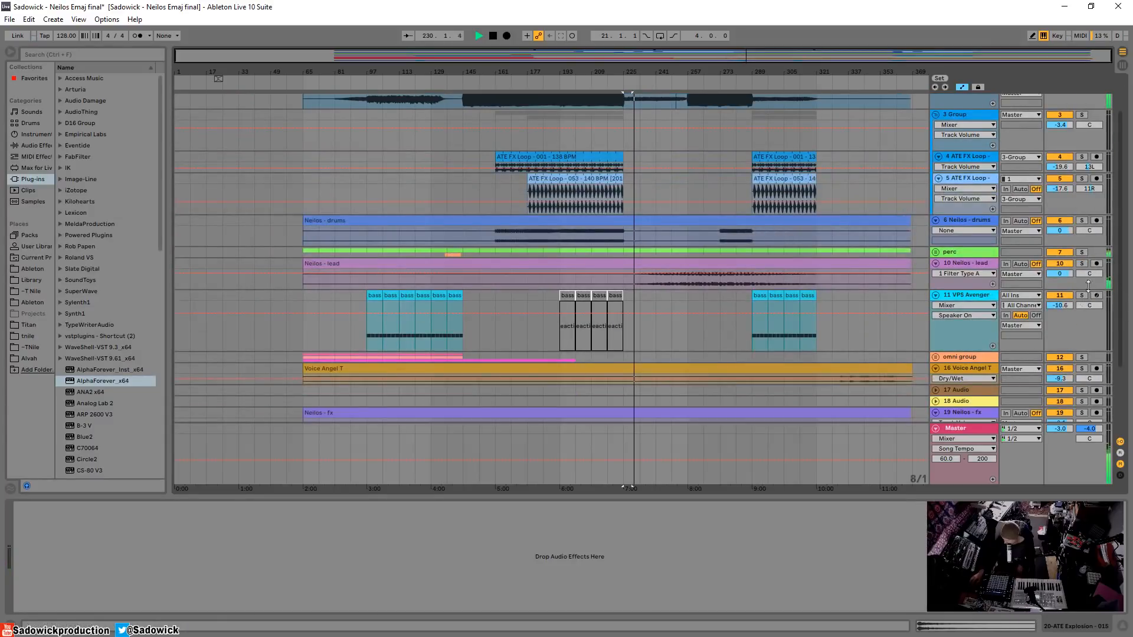
{"action": "left_click", "coordinate": [1081, 252]}
{"action": "left_click", "coordinate": [964, 250]}
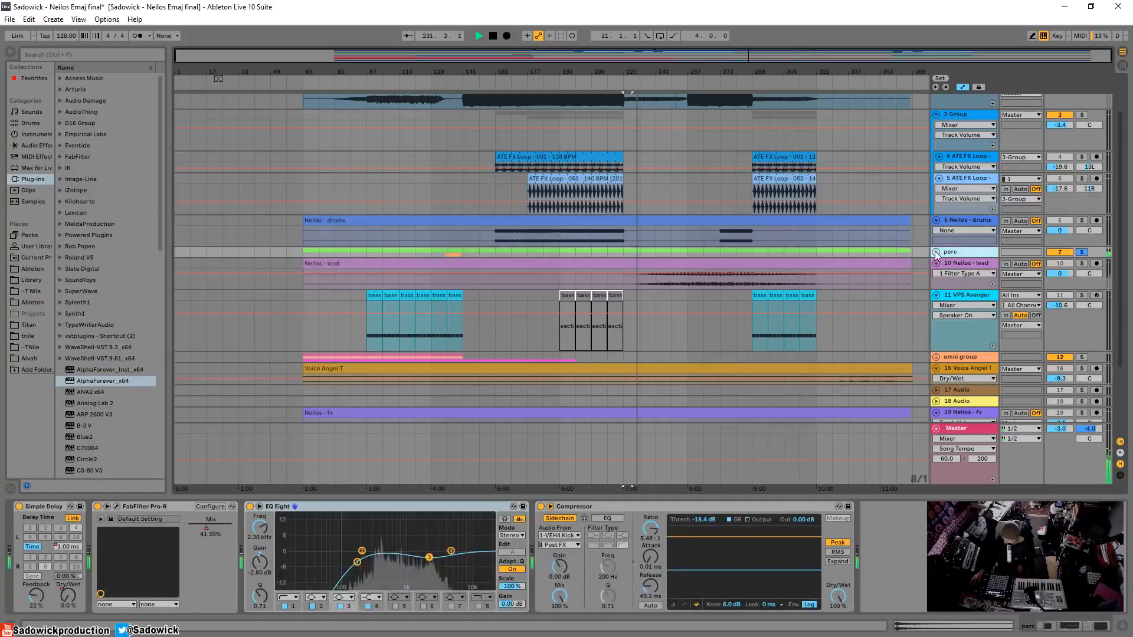
{"action": "left_click", "coordinate": [936, 253]}
{"action": "key", "text": "space"}
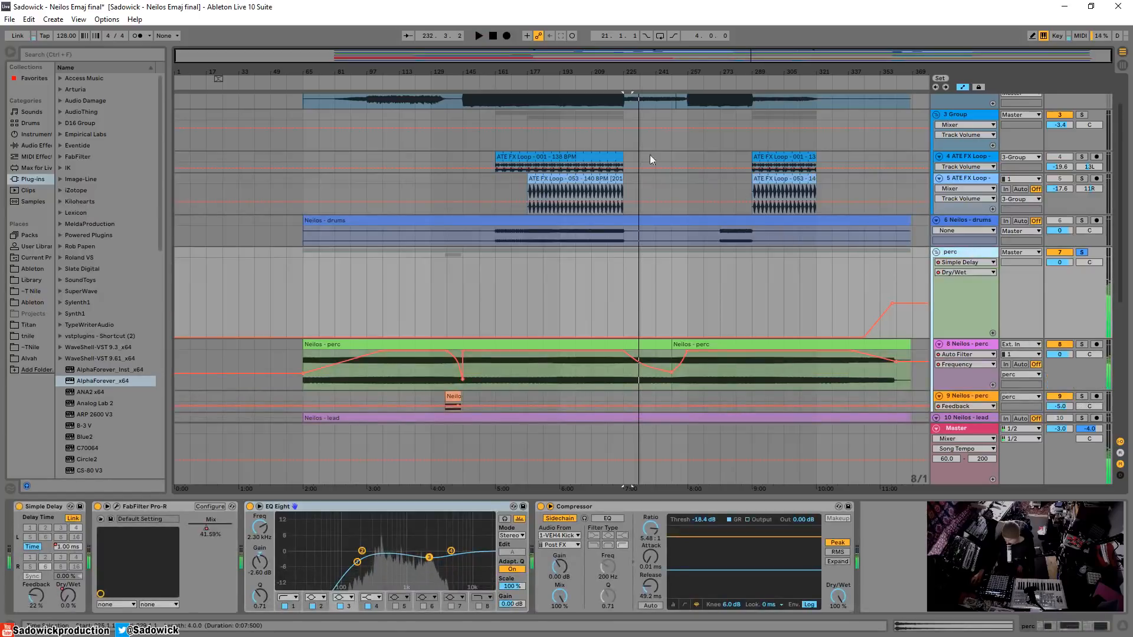
Play the soloed perc group from just before bar 225, checking its FabFilter Pro-R reverb, and show the Neilos - perc track's effects
{"action": "scroll", "coordinate": [651, 159], "scroll_direction": "down", "scroll_amount": 2}
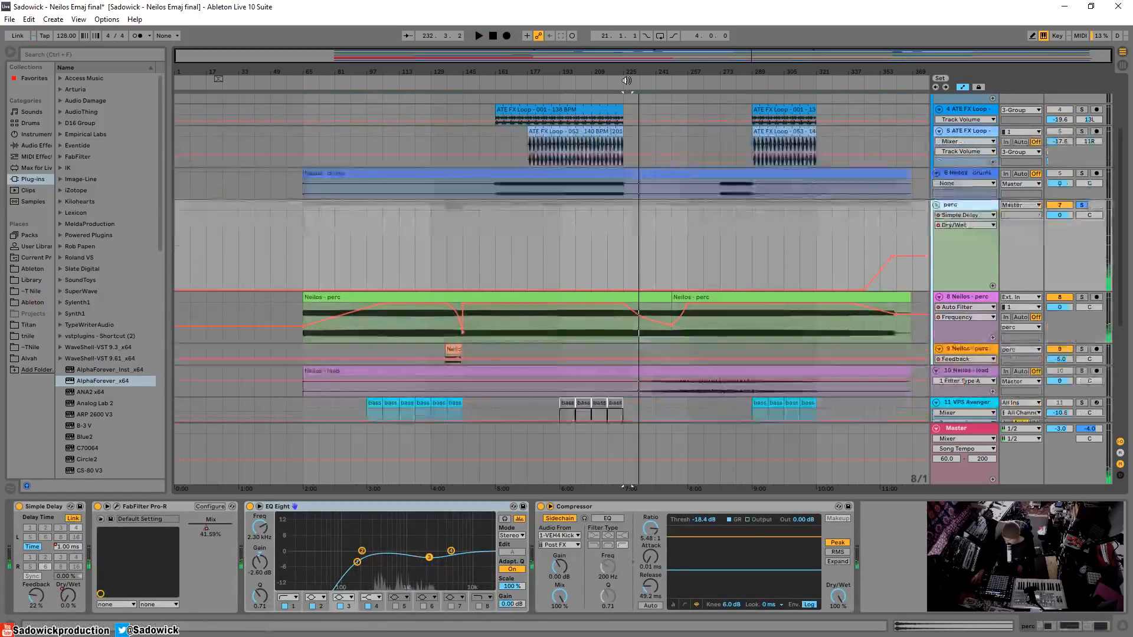
{"action": "key", "text": "space"}
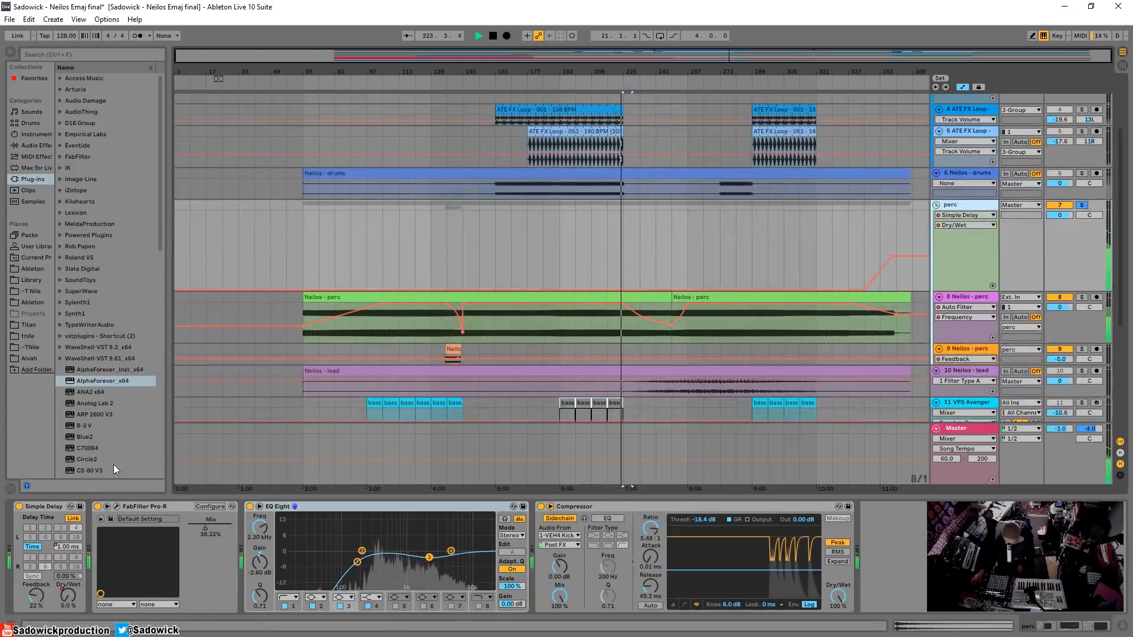
{"action": "left_click", "coordinate": [98, 506]}
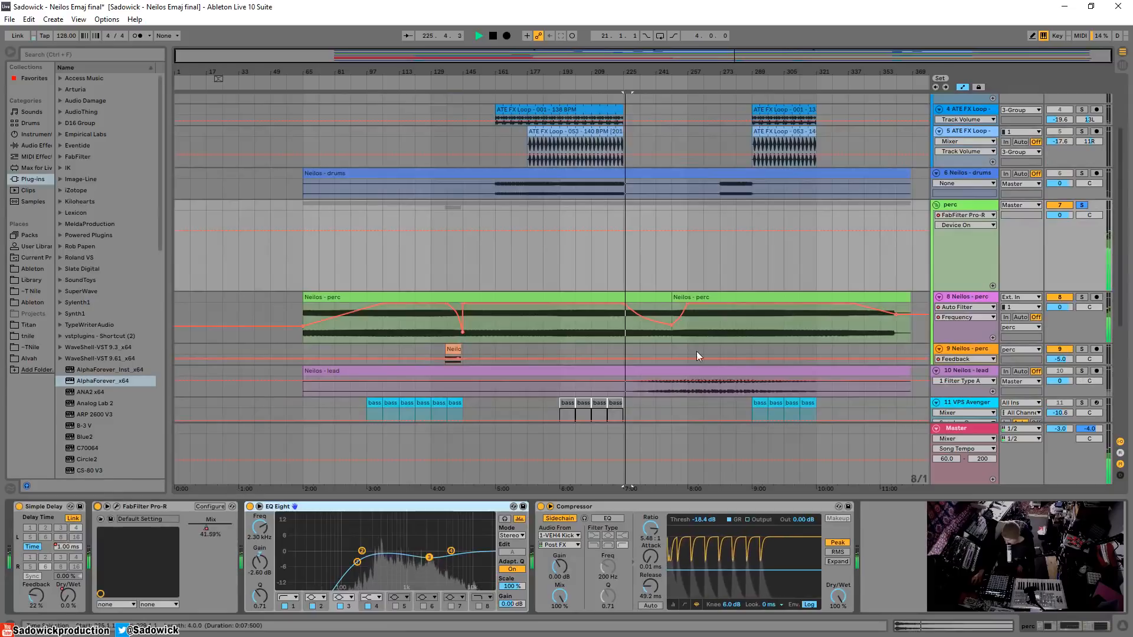
{"action": "left_click", "coordinate": [1079, 333]}
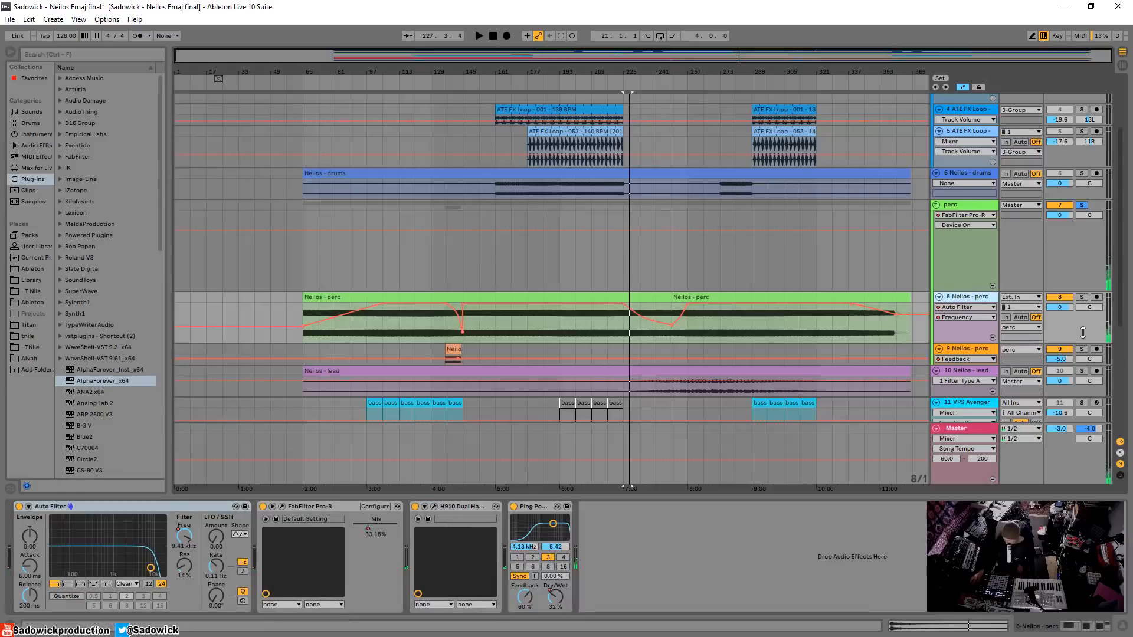
Play the Neilos - perc track from bar 225 and inspect the settings of its H910 Dual Harmonizer plug-in
{"action": "key", "text": "space"}
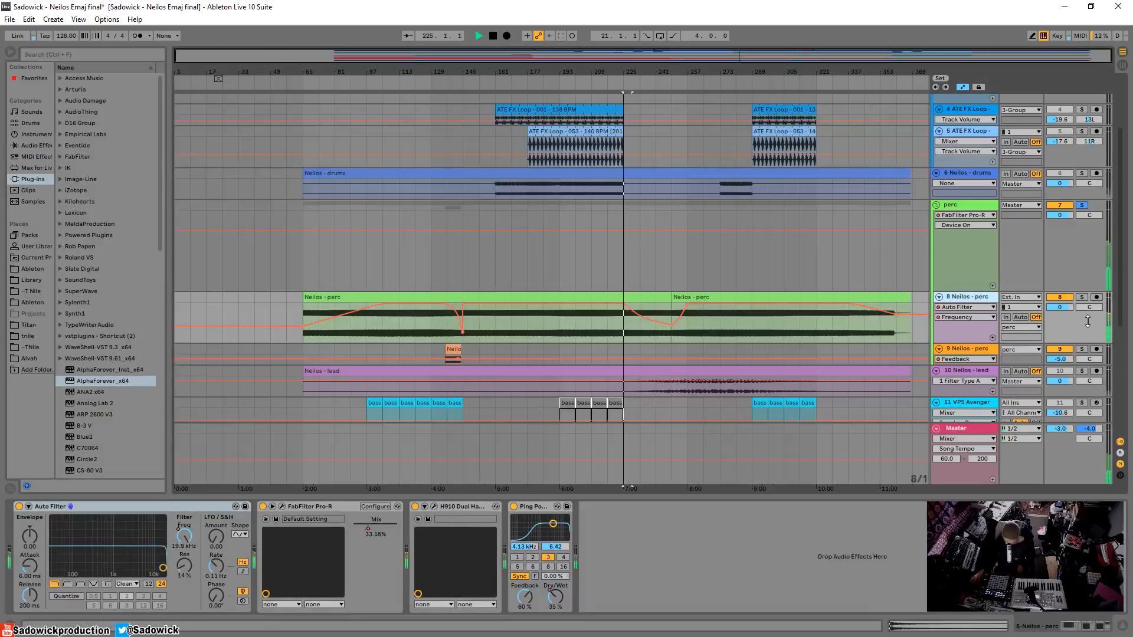
{"action": "left_click", "coordinate": [435, 506]}
{"action": "key", "text": "space"}
{"action": "left_click_drag", "start_coordinate": [524, 348], "coordinate": [524, 130]}
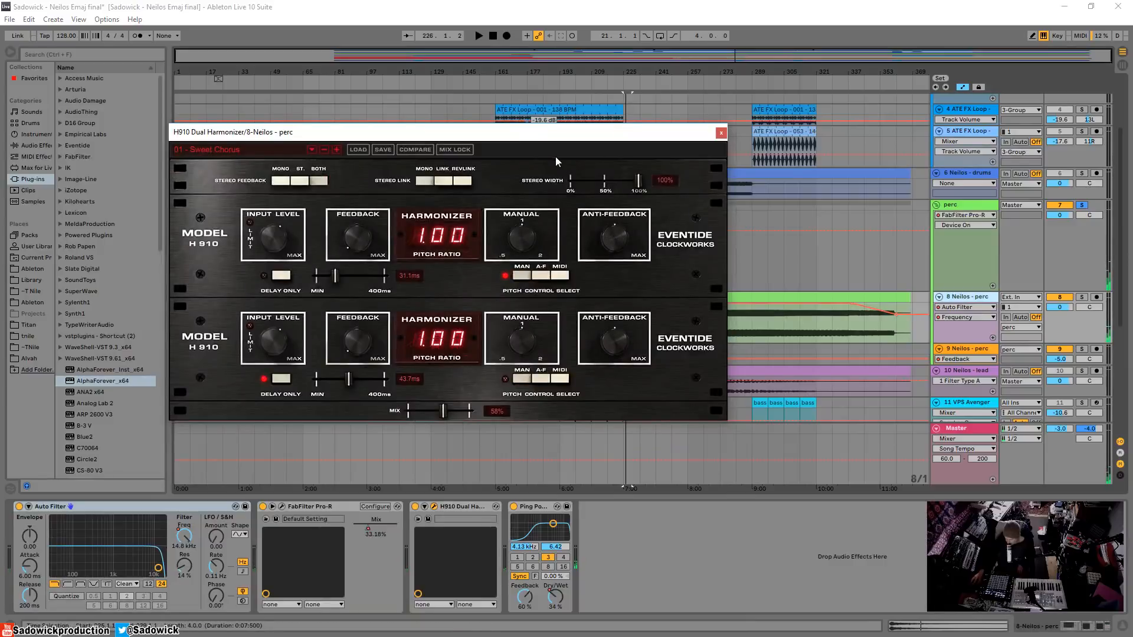
{"action": "left_click", "coordinate": [720, 132]}
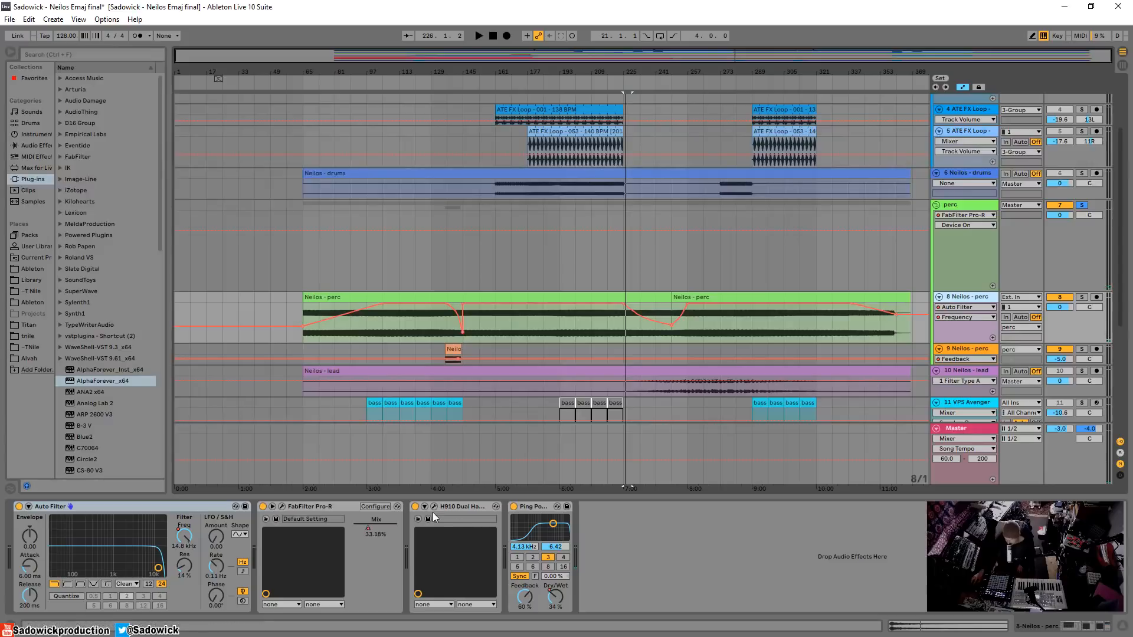
Compare the Neilos - perc track with the H910 Dual Harmonizer off and on, playing from bars 225 and 121
{"action": "key", "text": "space"}
{"action": "left_click", "coordinate": [414, 507]}
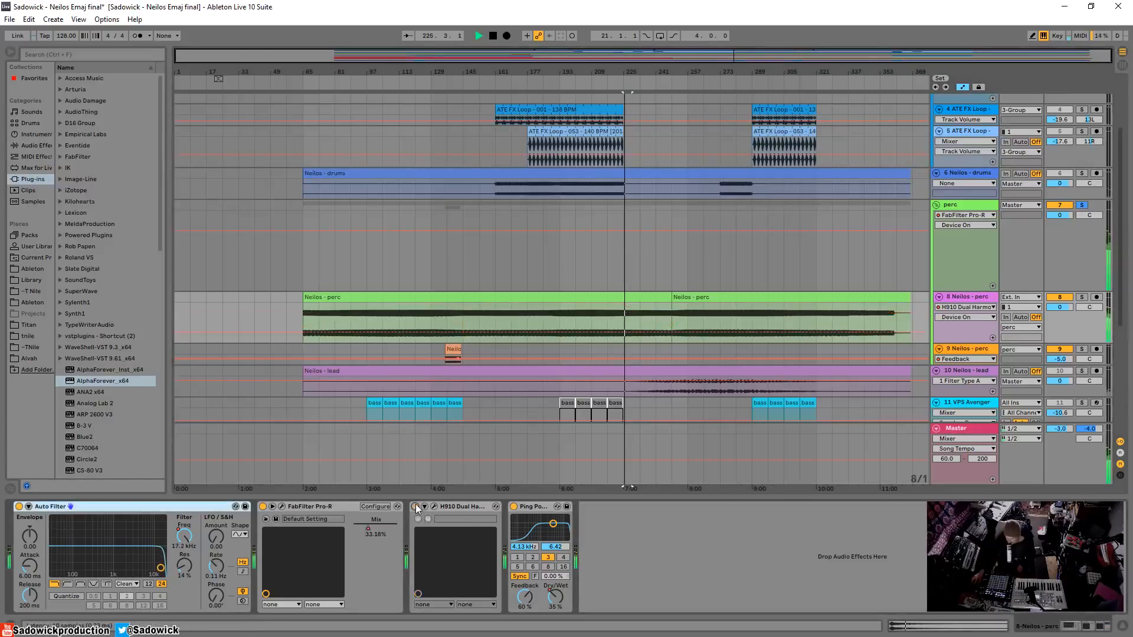
{"action": "left_click", "coordinate": [416, 506]}
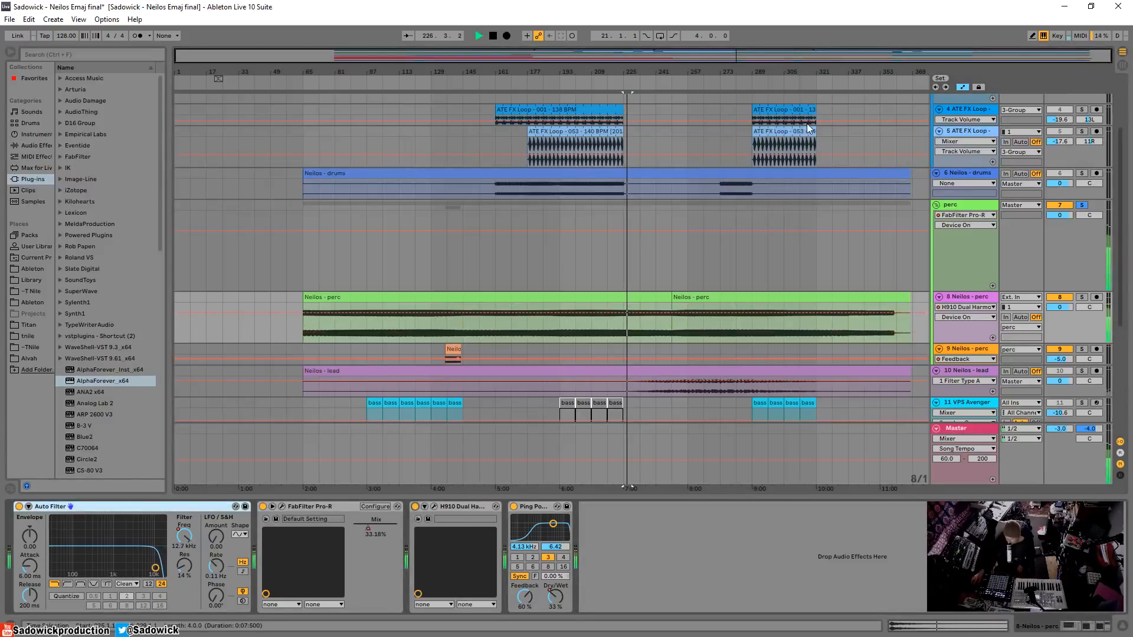
{"action": "left_click", "coordinate": [409, 328]}
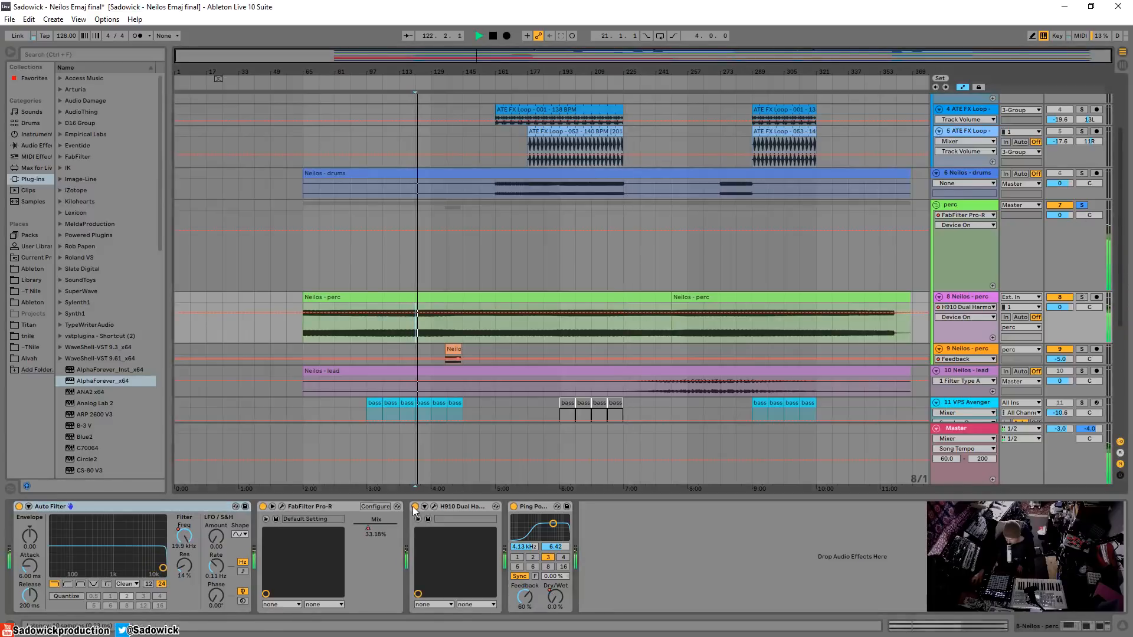
{"action": "left_click", "coordinate": [416, 506]}
{"action": "left_click", "coordinate": [414, 507]}
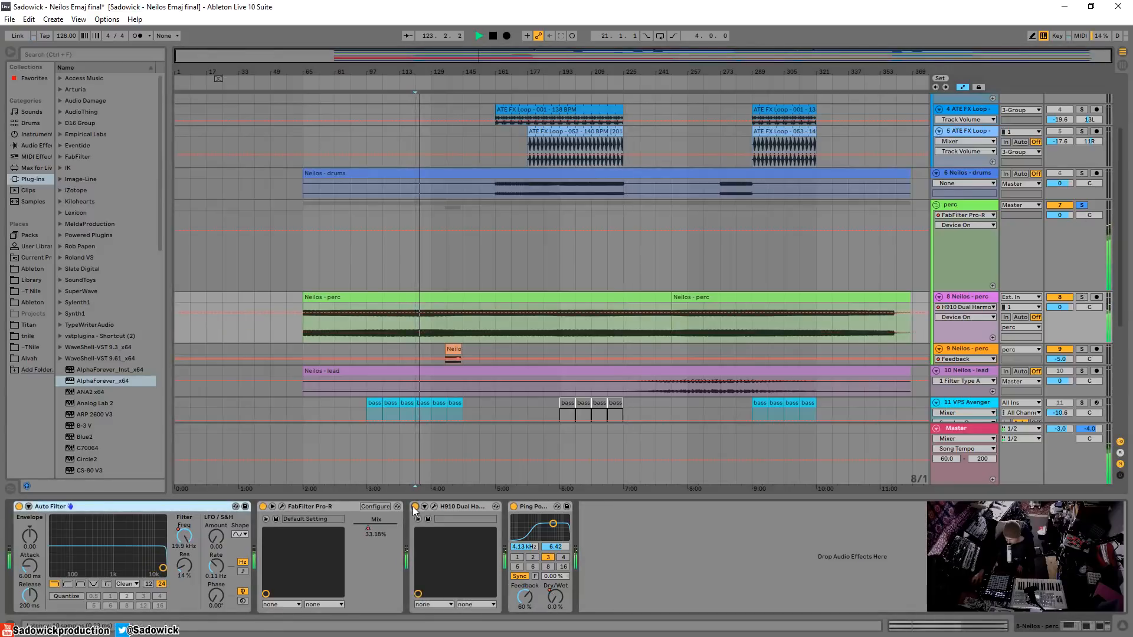
{"action": "key", "text": "space"}
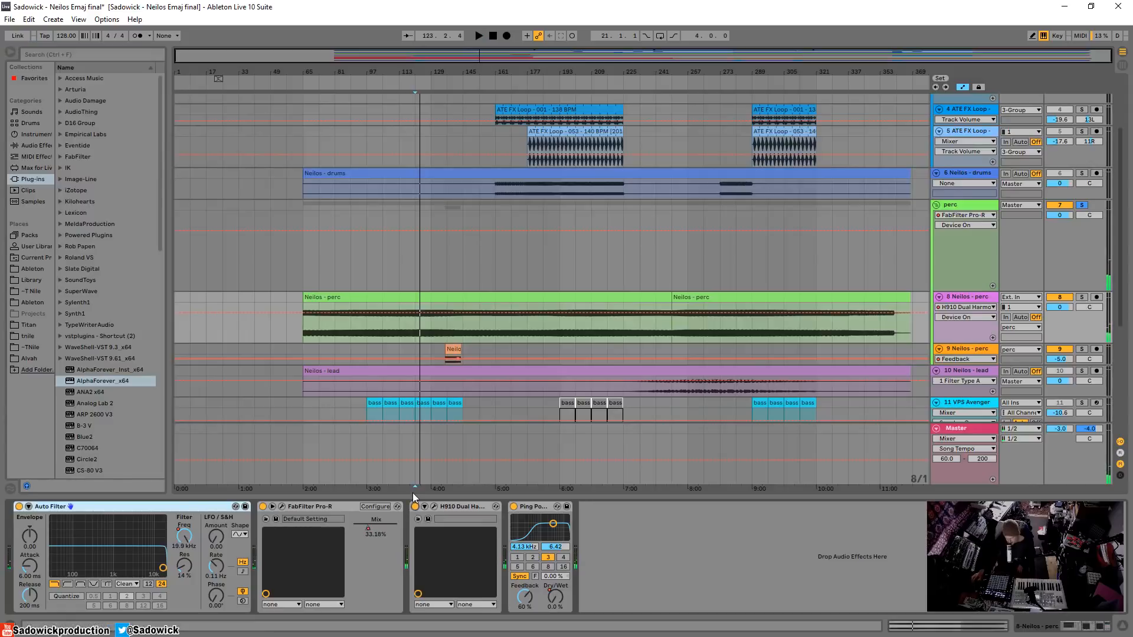
Unsolo the perc group and fold it together with the kick and bass, 3 Group and drums tracks
{"action": "left_click", "coordinate": [1081, 205]}
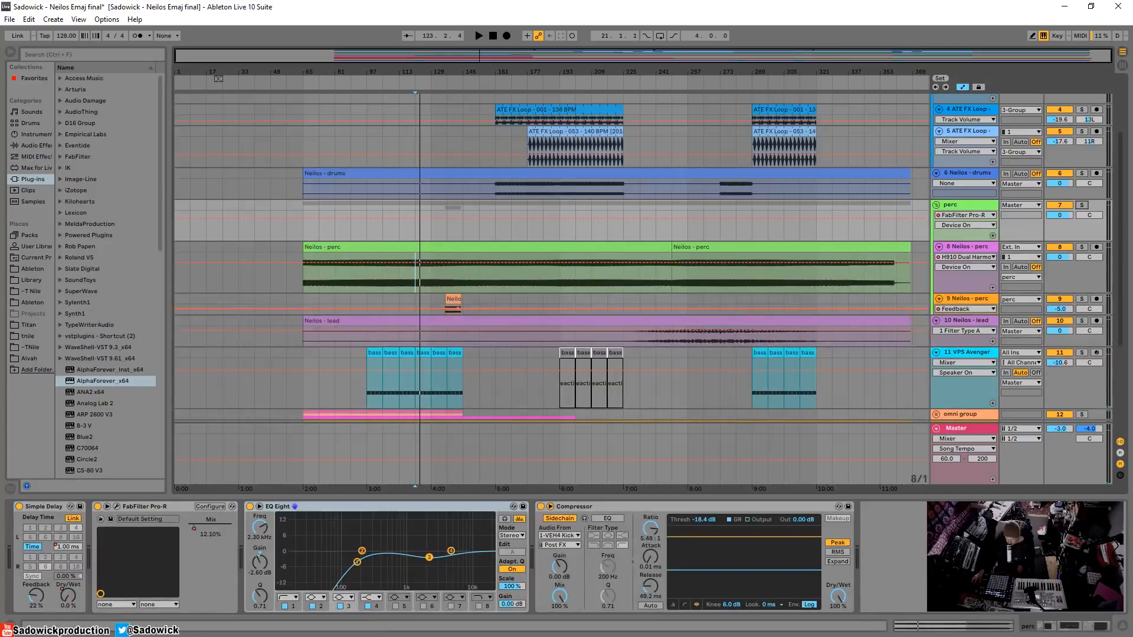
{"action": "scroll", "coordinate": [566, 184], "scroll_direction": "up", "scroll_amount": 1}
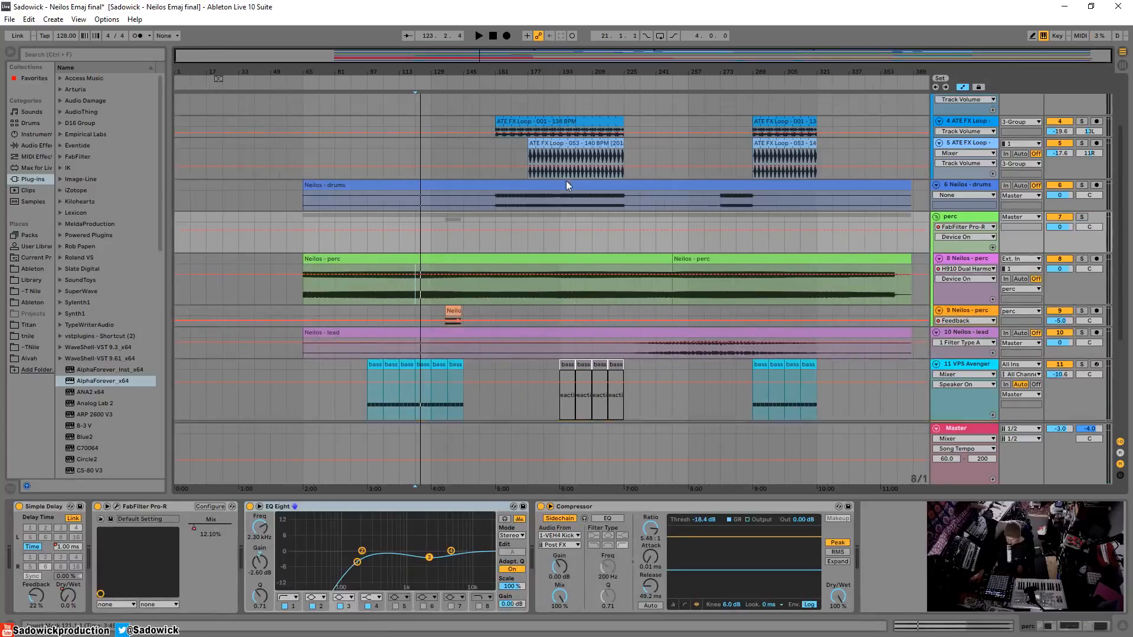
{"action": "scroll", "coordinate": [567, 184], "scroll_direction": "up", "scroll_amount": 3}
{"action": "left_click_drag", "start_coordinate": [1067, 142], "coordinate": [1081, 122]}
{"action": "left_click", "coordinate": [937, 164]}
{"action": "left_click", "coordinate": [936, 132]}
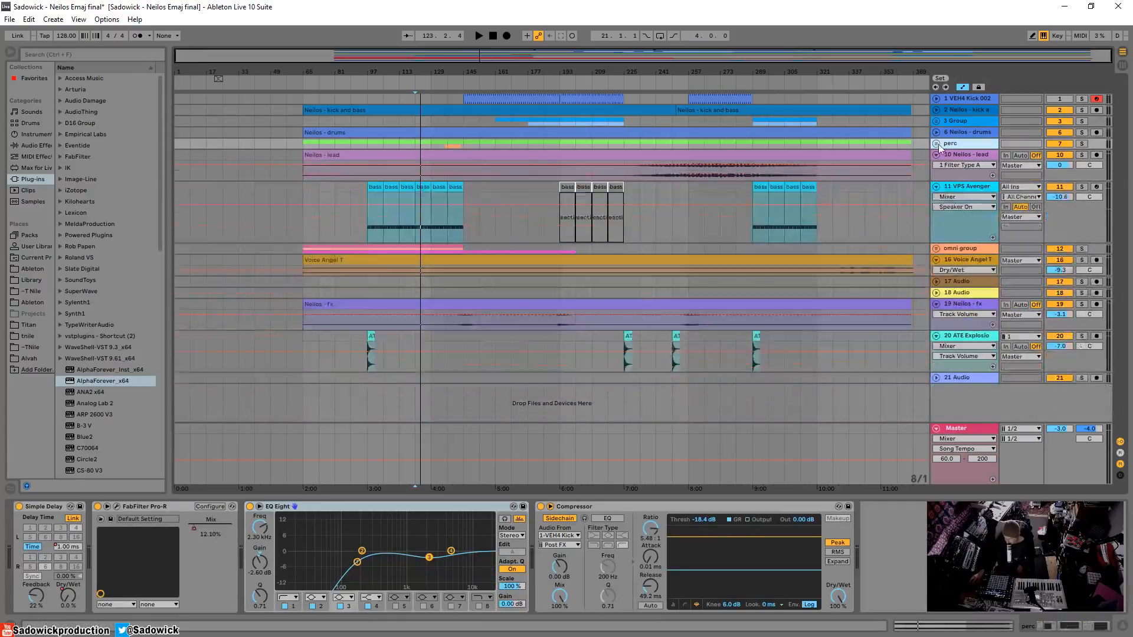
Fold the Neilos - lead, VPS Avenger, Voice Angel T, Neilos - fx and ATE Explosion tracks
{"action": "left_click", "coordinate": [937, 155]}
{"action": "left_click", "coordinate": [936, 166]}
{"action": "left_click", "coordinate": [936, 188]}
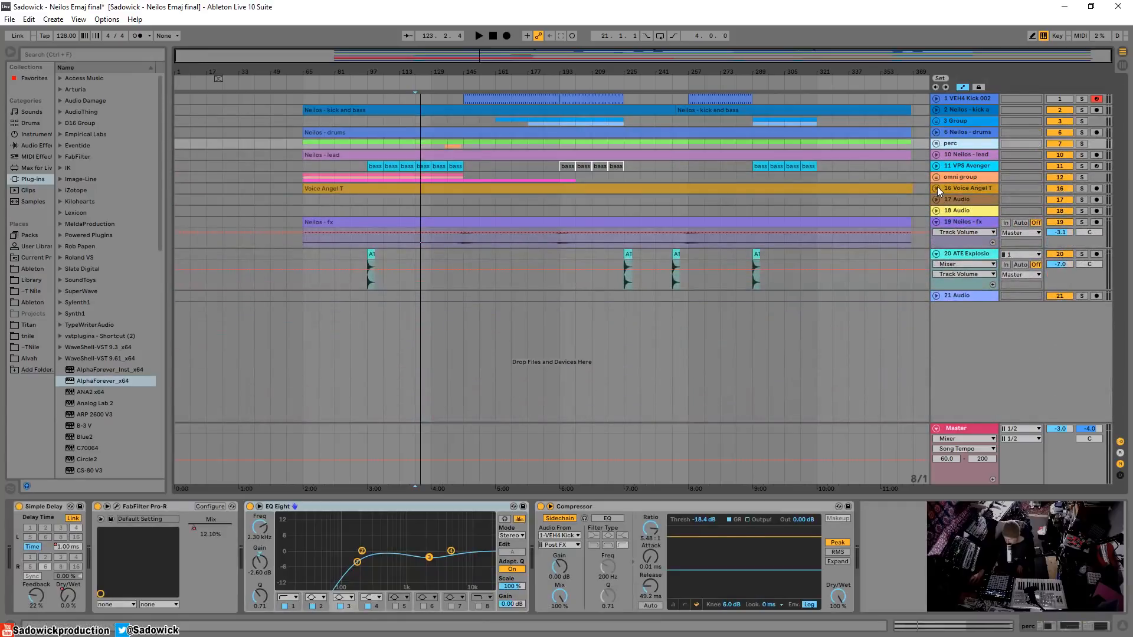
{"action": "left_click", "coordinate": [936, 221]}
{"action": "left_click", "coordinate": [937, 233]}
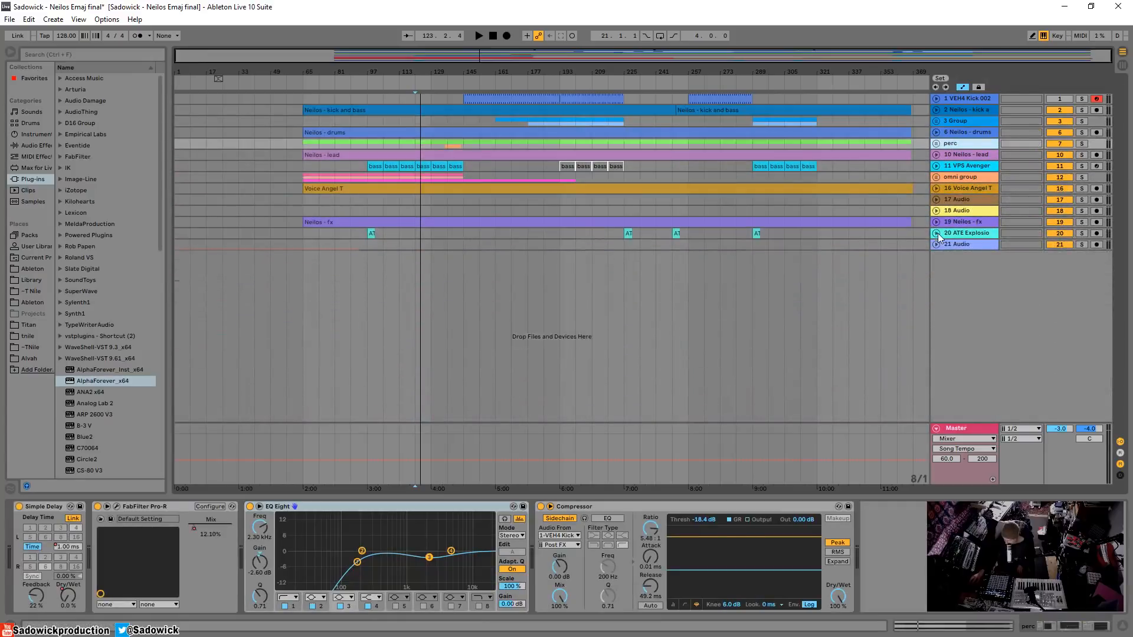
Show the Master track's device chain and select the 21 Audio track
{"action": "left_click", "coordinate": [1068, 460]}
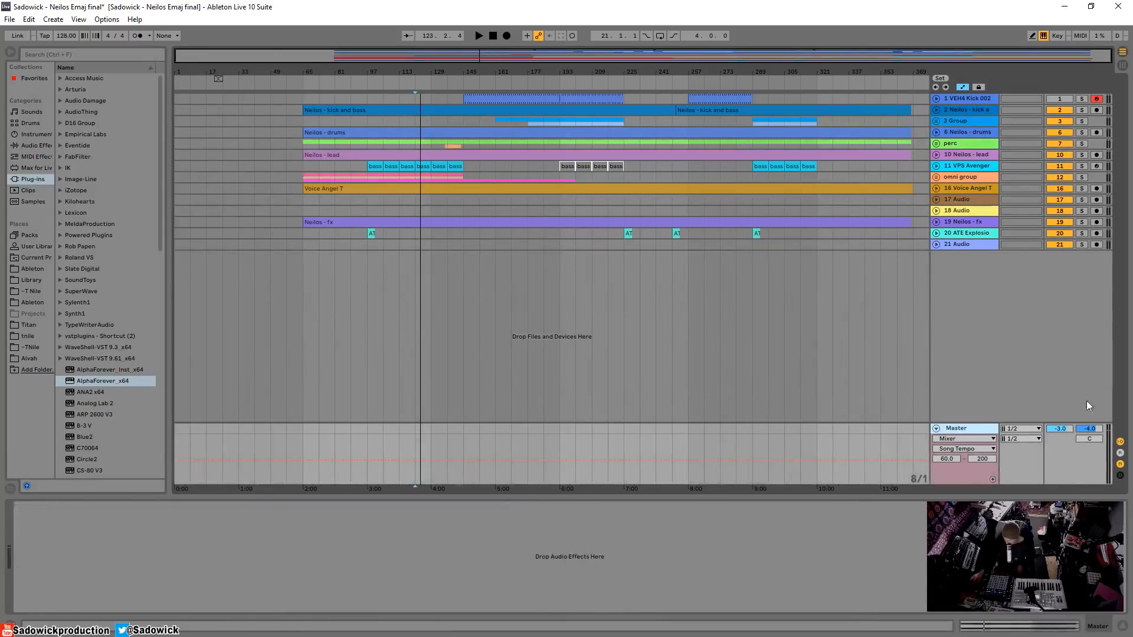
{"action": "left_click", "coordinate": [984, 246]}
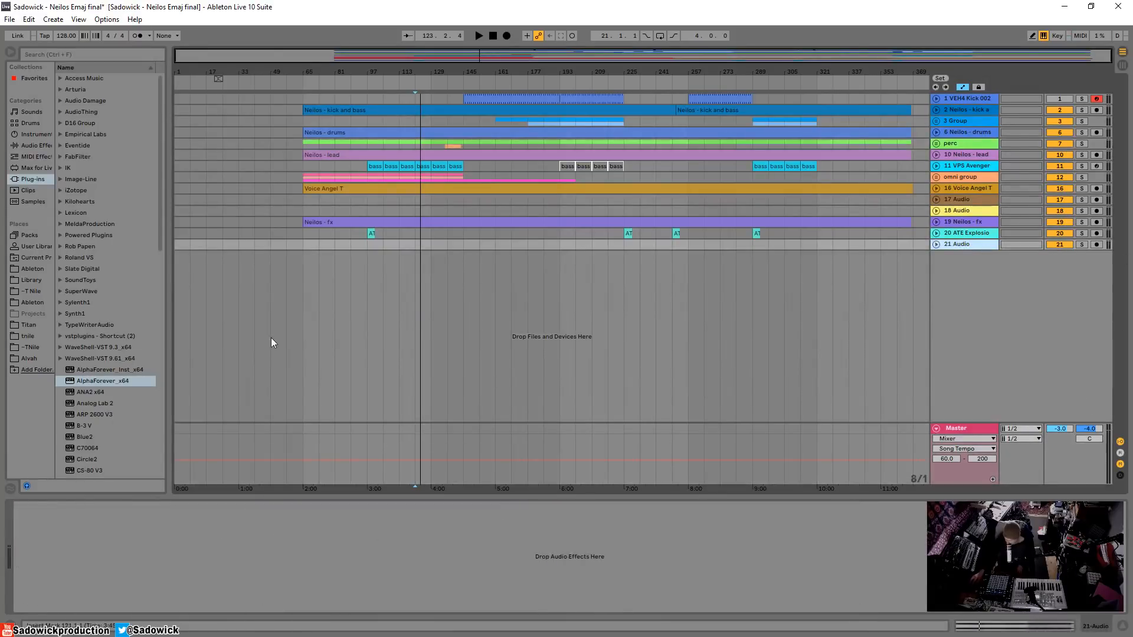